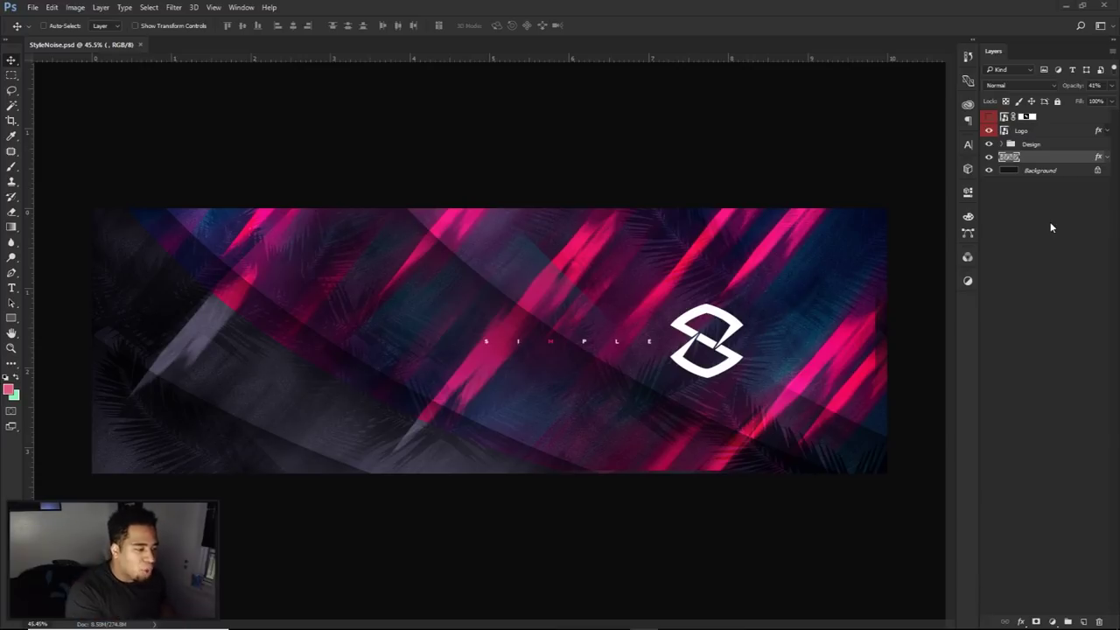
pyautogui.hotkey('ctrl', '0')
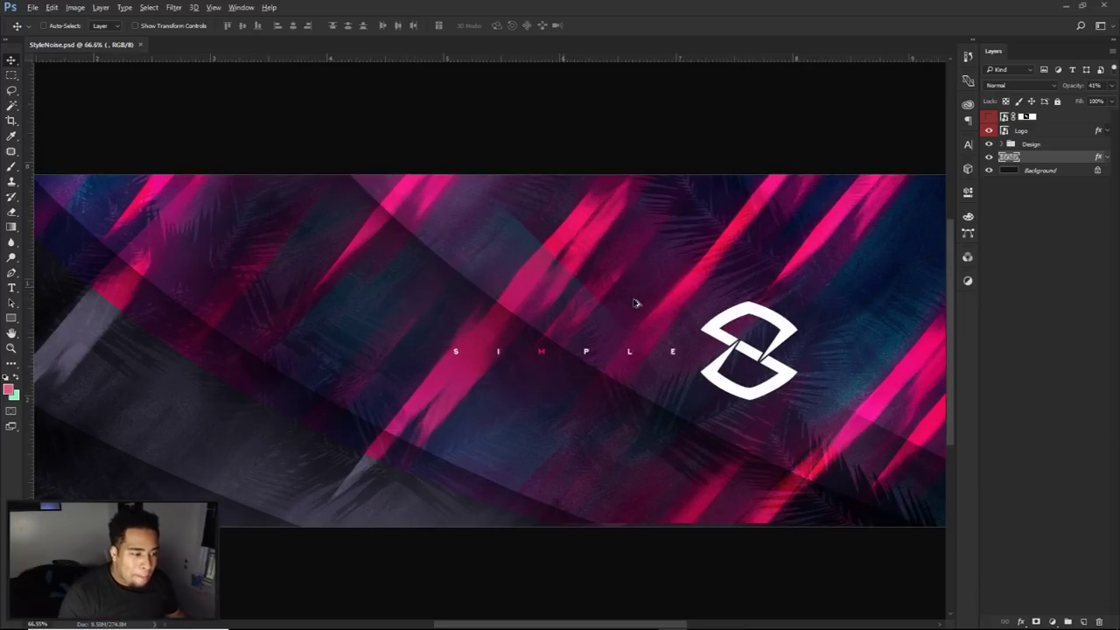
pyautogui.scroll(-2, 664, 344)
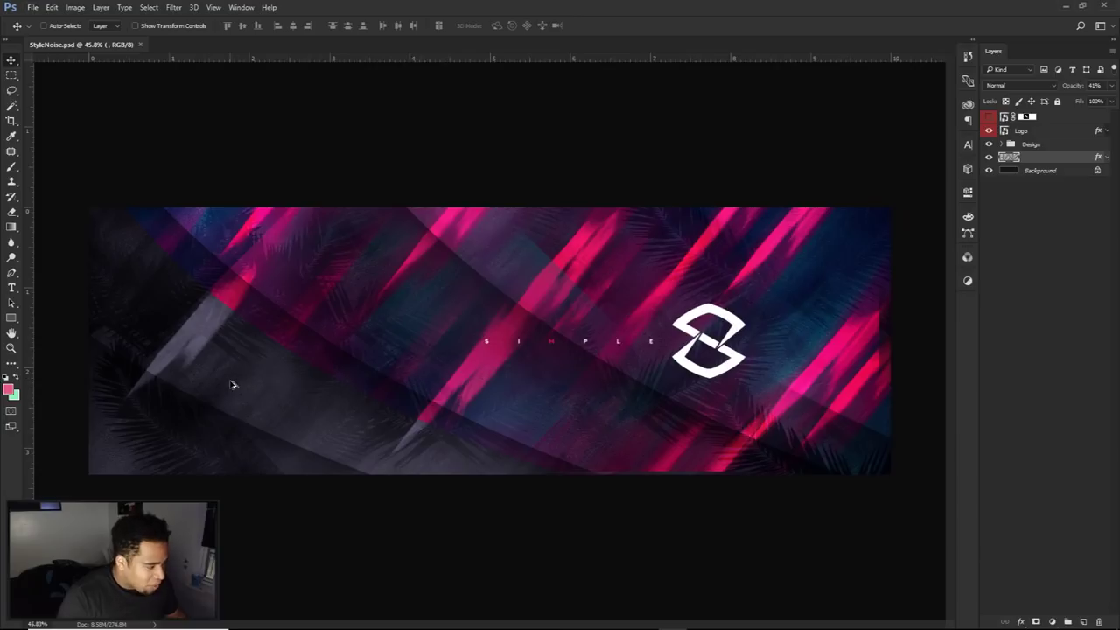
pyautogui.scroll(2, 849, 384)
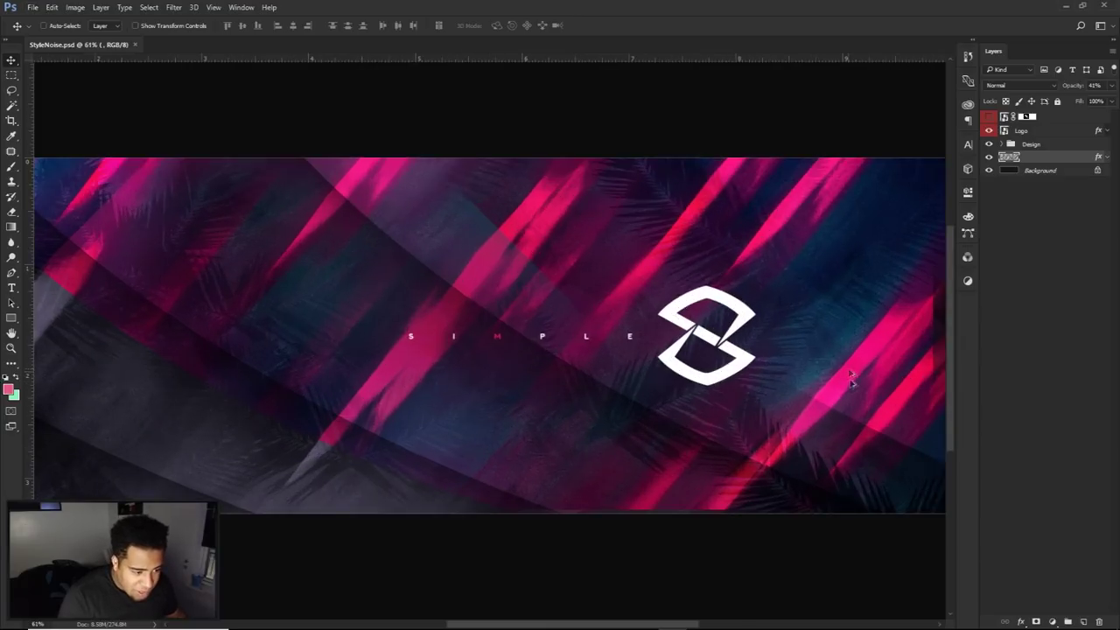
pyautogui.scroll(-2, 848, 383)
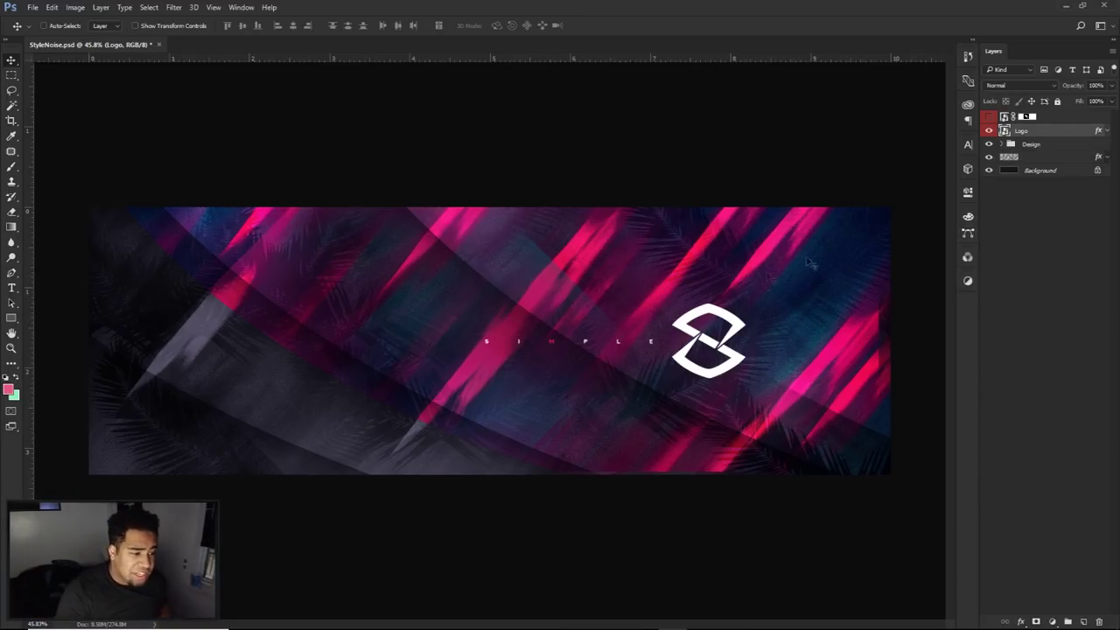
# Step: Show the palm leaf layer above Logo, try moving the leaf, undo the move and hide the layer again
pyautogui.click(989, 117)
pyautogui.moveTo(464, 328); pyautogui.dragTo(601, 304)
pyautogui.hotkey('ctrl', 'z')
pyautogui.click(1042, 118)
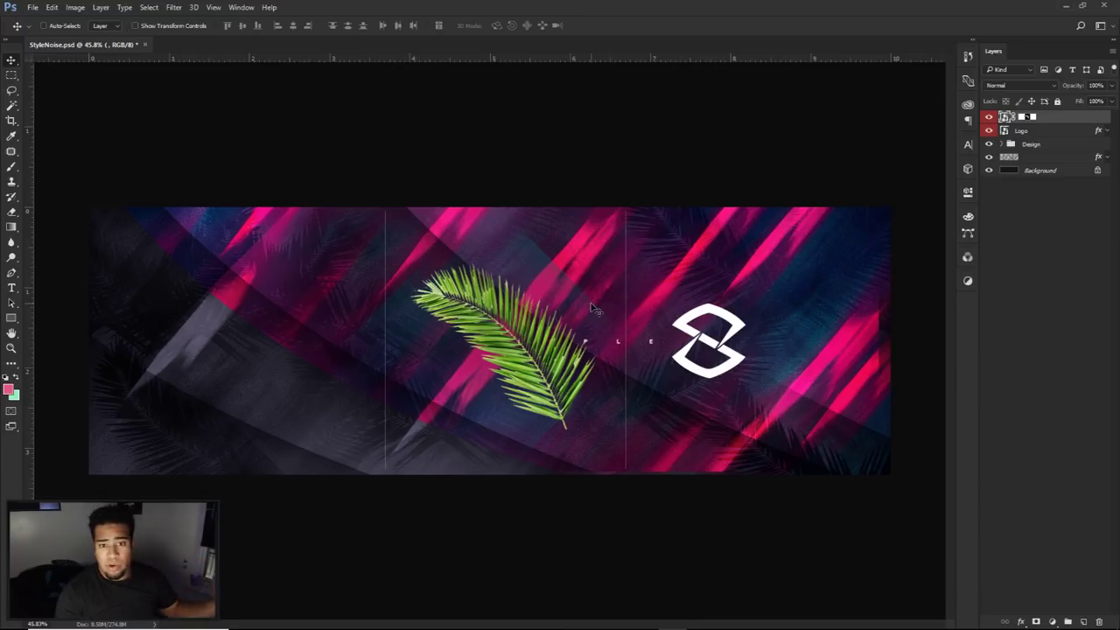
pyautogui.click(989, 116)
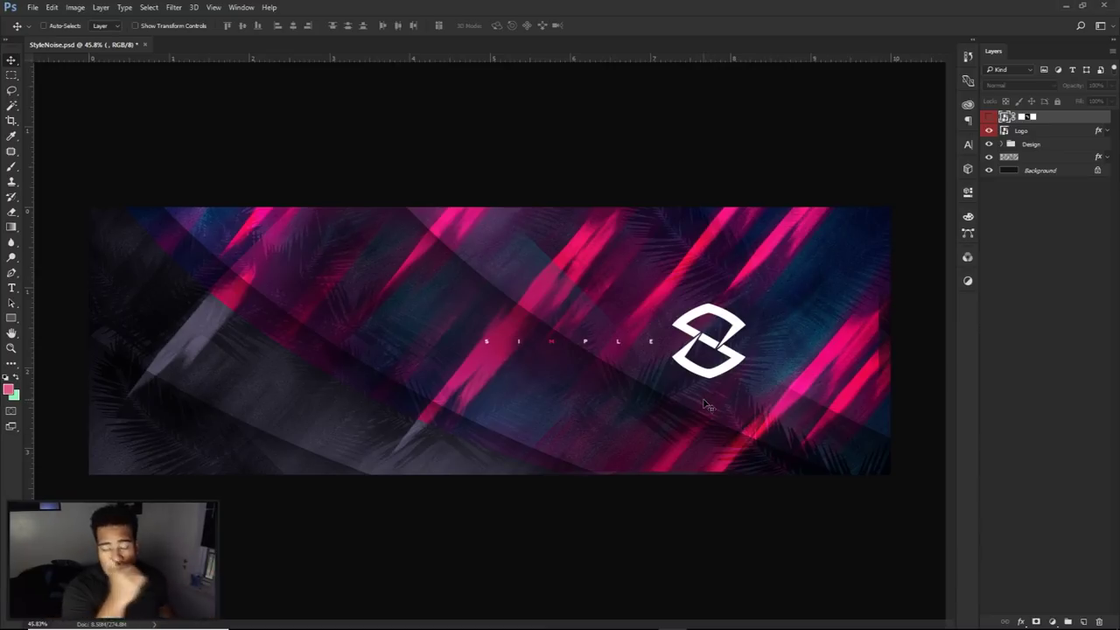
# Step: Hide the Logo layer, the Design group and the green streak texture layer, and add an empty layer above the Background
pyautogui.click(988, 130)
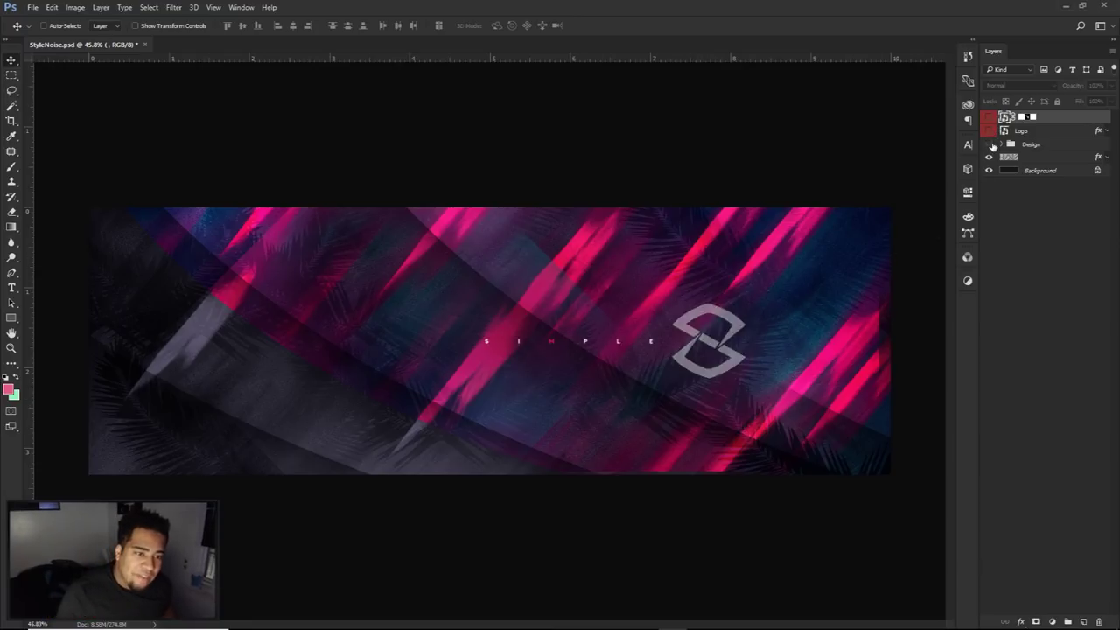
pyautogui.click(989, 144)
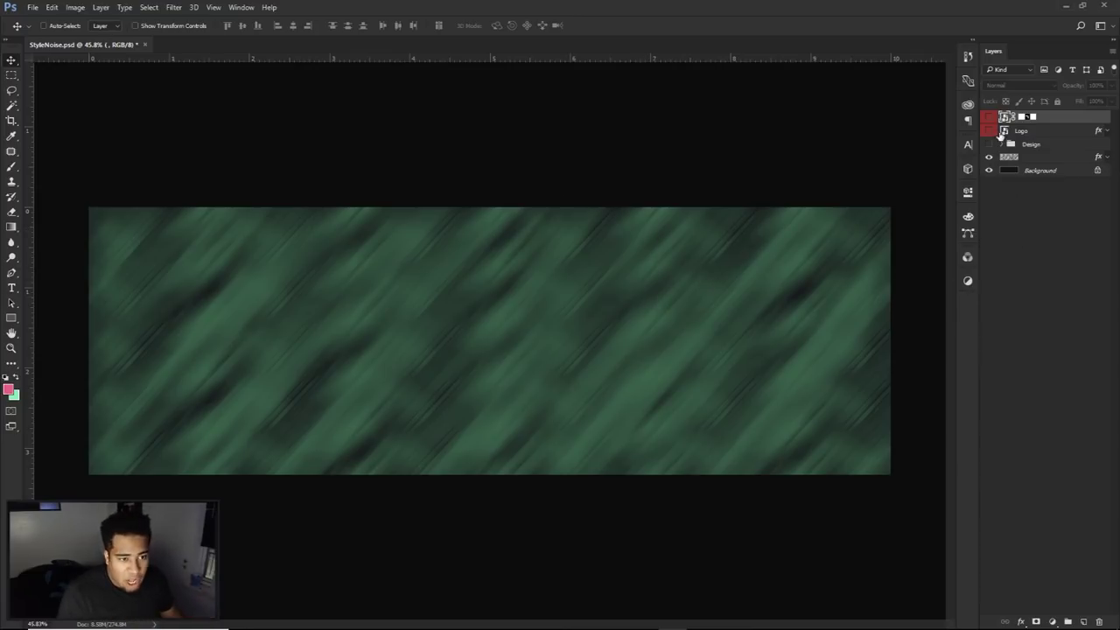
pyautogui.click(989, 156)
pyautogui.click(1037, 169)
pyautogui.click(1083, 621)
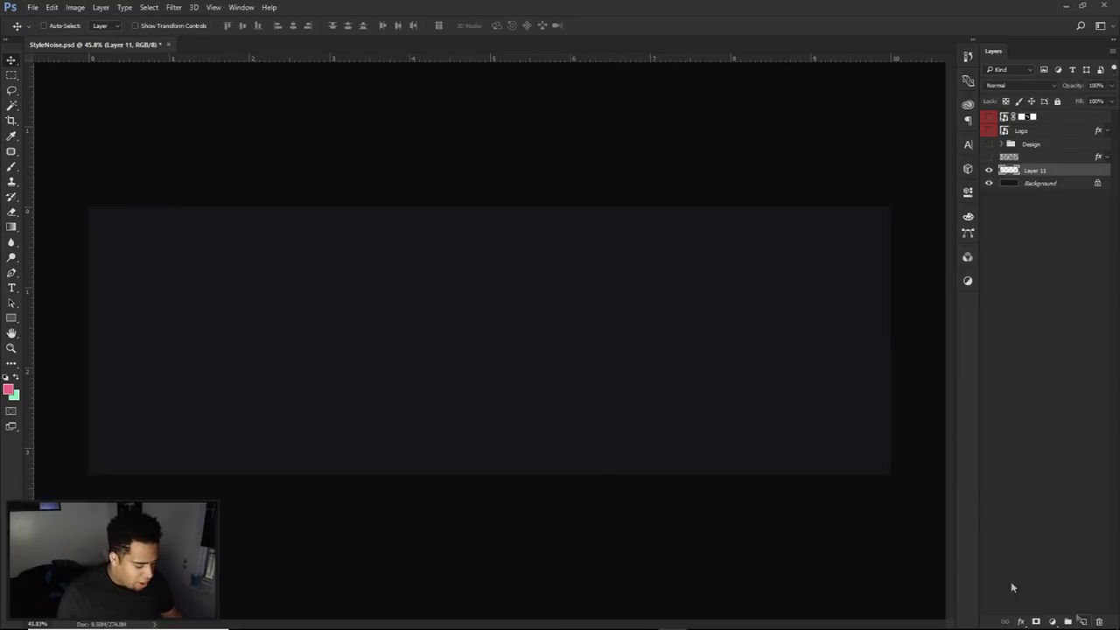
# Step: Try painting pink strokes across the banner on Layer 11 with a large jagged brush, and undo them all
pyautogui.press('b')
pyautogui.rightClick(612, 345)
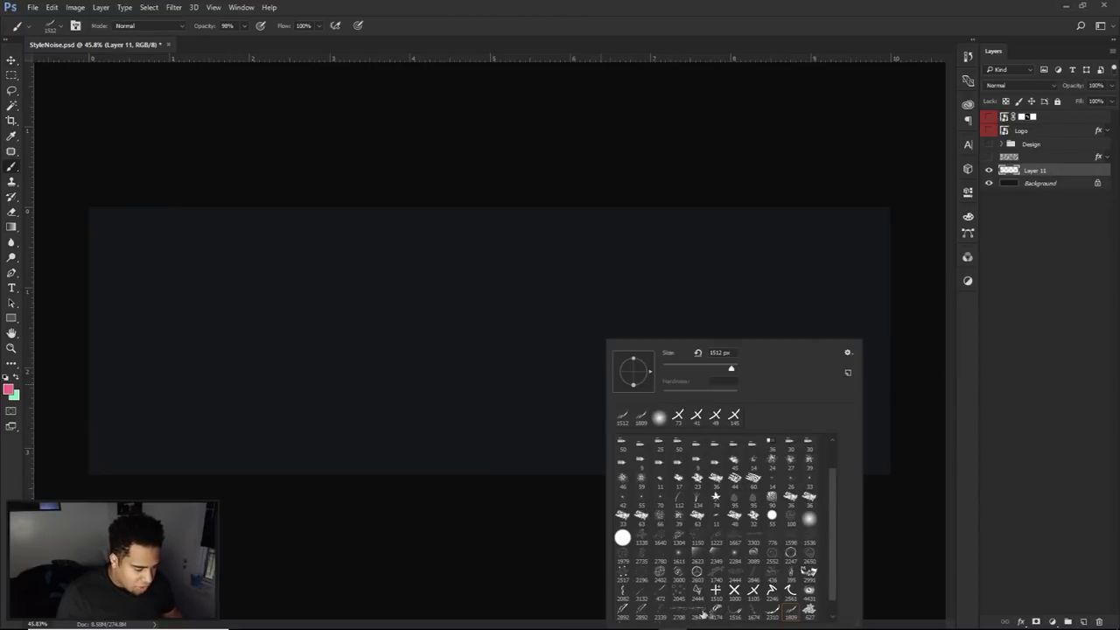
pyautogui.click(623, 610)
pyautogui.moveTo(551, 311)
pyautogui.mouseDown()
pyautogui.moveTo(787, 376)
pyautogui.moveTo(393, 288)
pyautogui.mouseUp()
pyautogui.moveTo(289, 219)
pyautogui.mouseDown()
pyautogui.moveTo(250, 254)
pyautogui.moveTo(875, 490)
pyautogui.moveTo(884, 517)
pyautogui.mouseUp()
pyautogui.hotkey('ctrl', 'z')
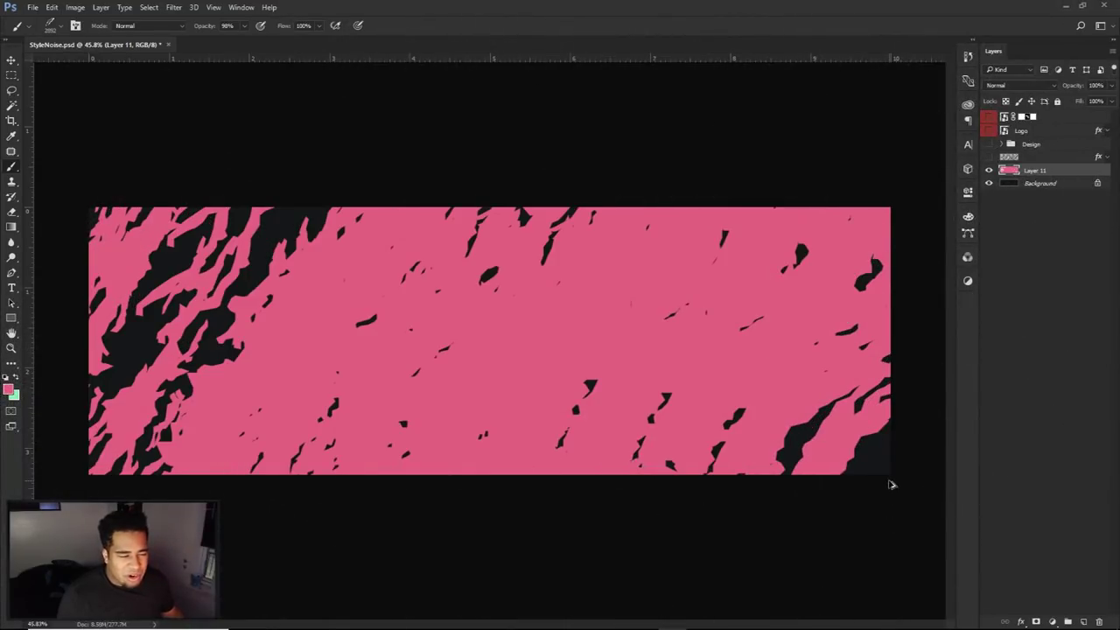
pyautogui.hotkey('ctrl', 'alt', 'z')
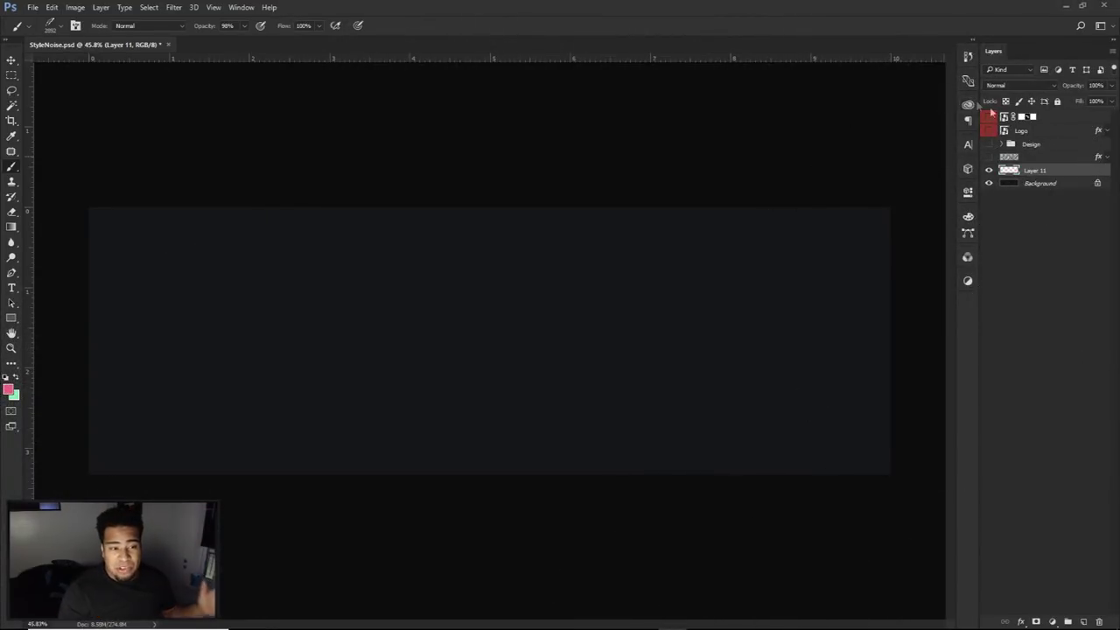
# Step: Show the green streak texture layer and move Layer 11 directly above it
pyautogui.click(989, 156)
pyautogui.moveTo(1026, 170)
pyautogui.mouseDown()
pyautogui.moveTo(1026, 153)
pyautogui.moveTo(1018, 159)
pyautogui.mouseUp()
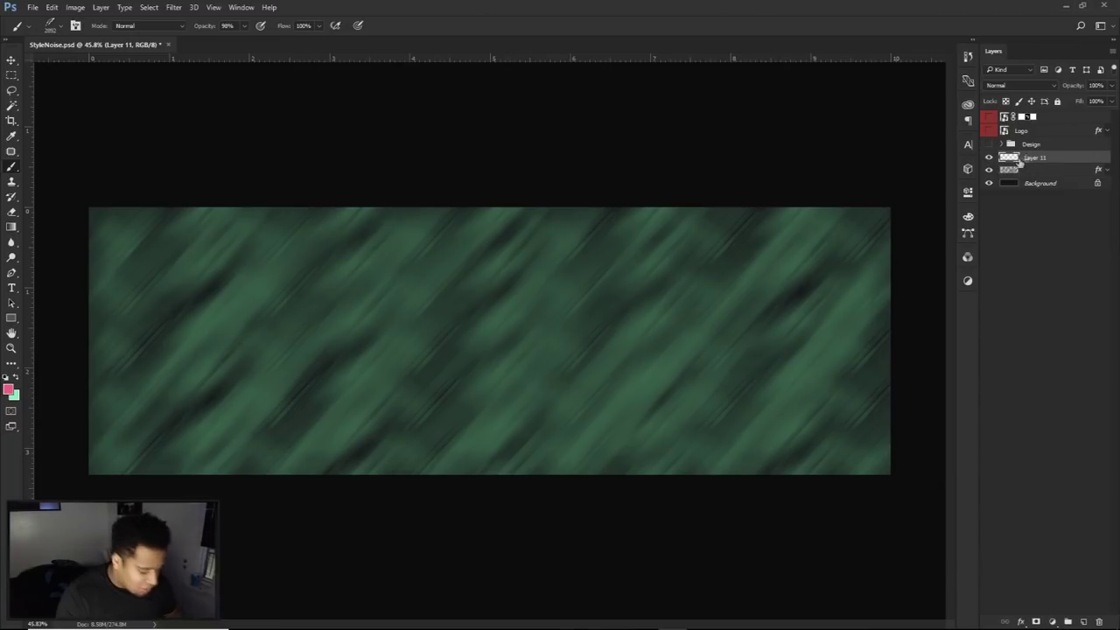
pyautogui.press('v')
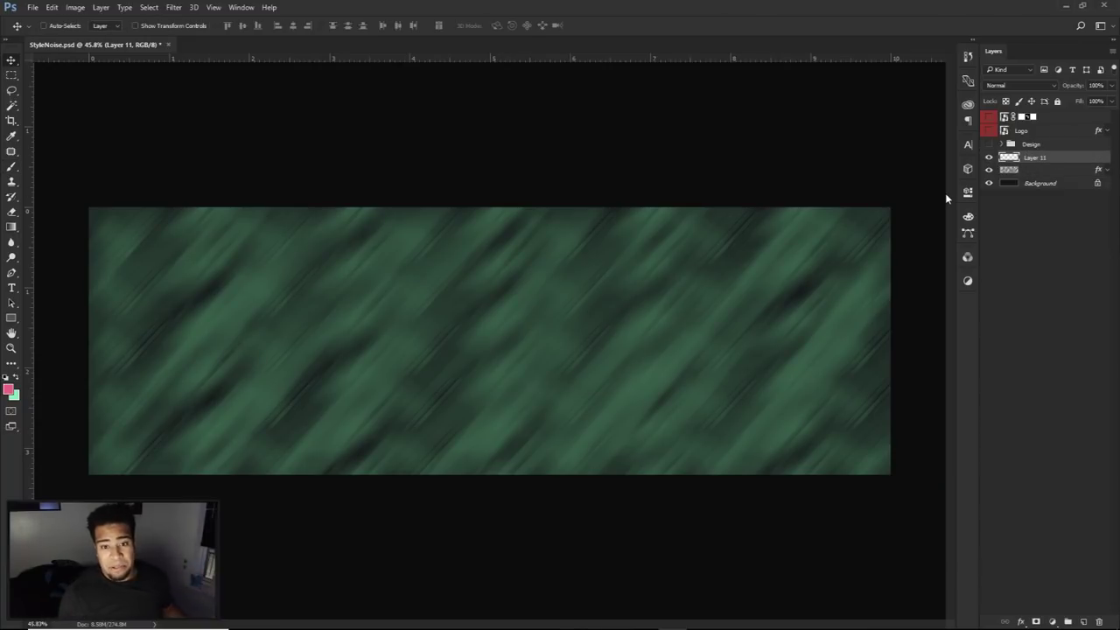
pyautogui.click(988, 117)
pyautogui.click(987, 117)
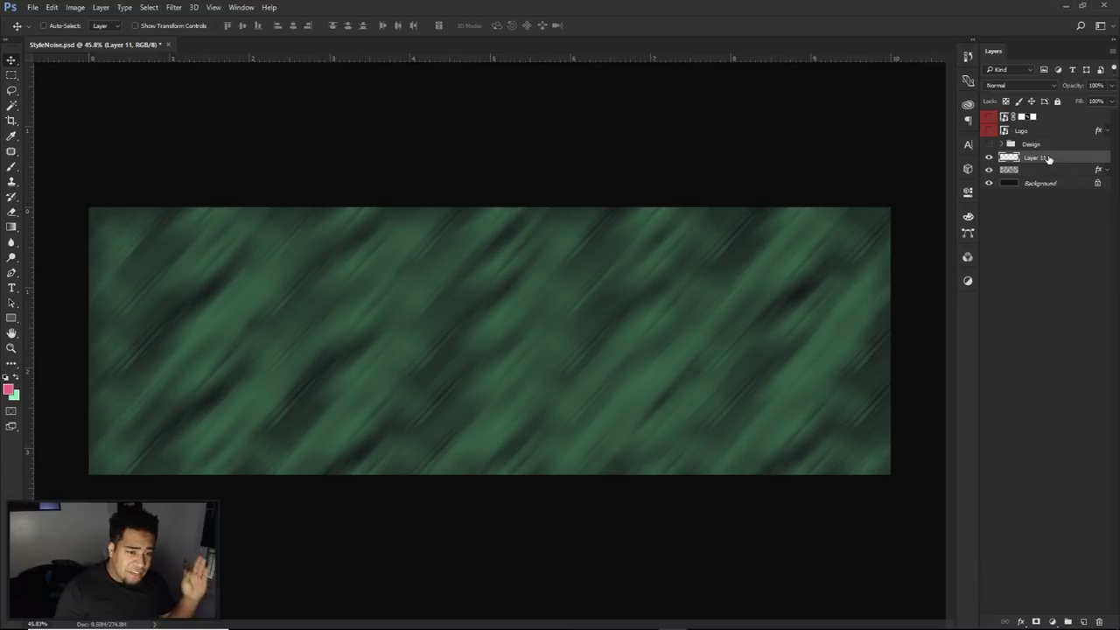
# Step: Delete the Background layer and undo the deletion
pyautogui.click(1041, 182)
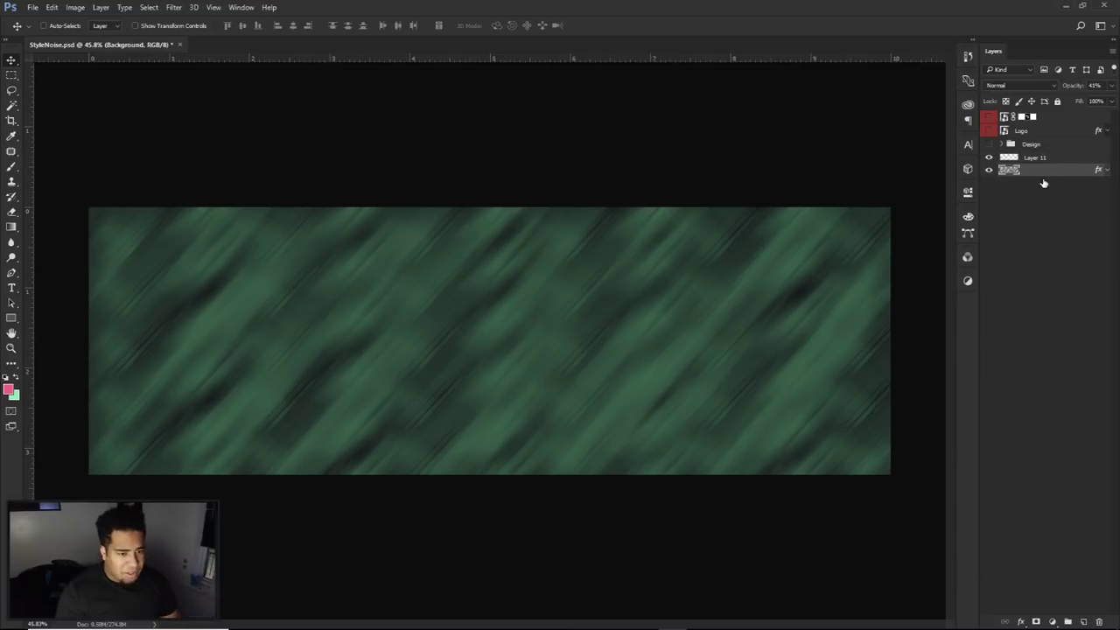
pyautogui.press('Delete')
pyautogui.hotkey('ctrl', 'z')
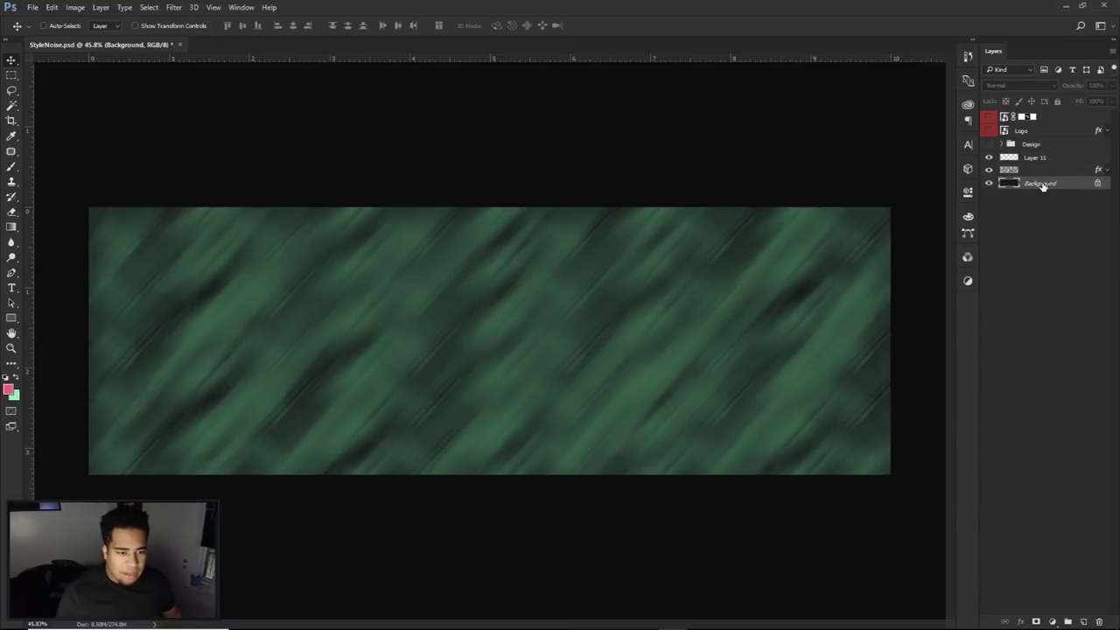
# Step: Convert the Background into a regular layer named BG
pyautogui.doubleClick(1042, 183)
pyautogui.write('BG')
pyautogui.press('Return')
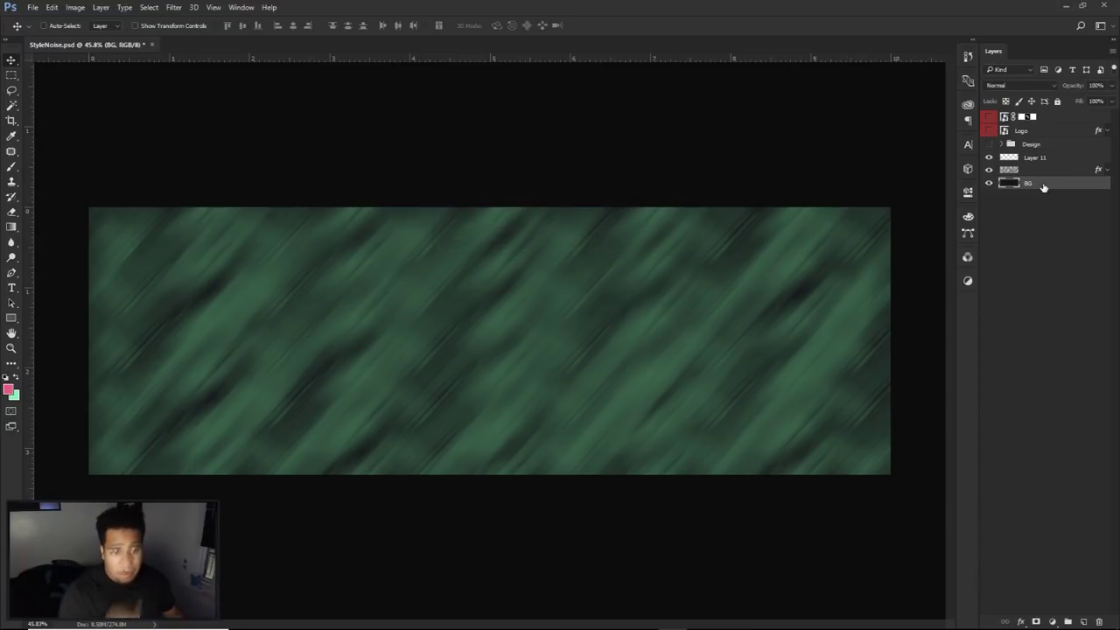
# Step: Choose the brush with slanted shard shapes for painting on Layer 11 and adjust its size
pyautogui.click(1033, 158)
pyautogui.keyDown('ctrl'); pyautogui.click(1009, 157); pyautogui.keyUp('ctrl')
pyautogui.press('b')
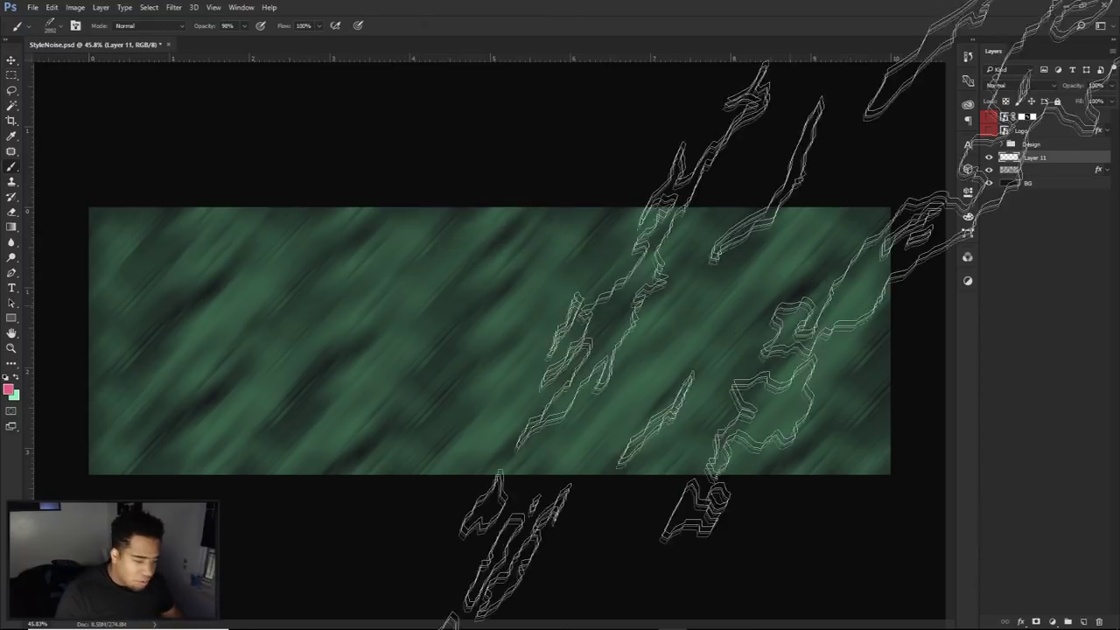
pyautogui.rightClick(758, 341)
pyautogui.scroll(-1, 875, 529)
pyautogui.click(940, 593)
pyautogui.press('Return')
pyautogui.keyDown('alt'); pyautogui.moveTo(706, 367); pyautogui.dragTo(690, 370); pyautogui.keyUp('alt')
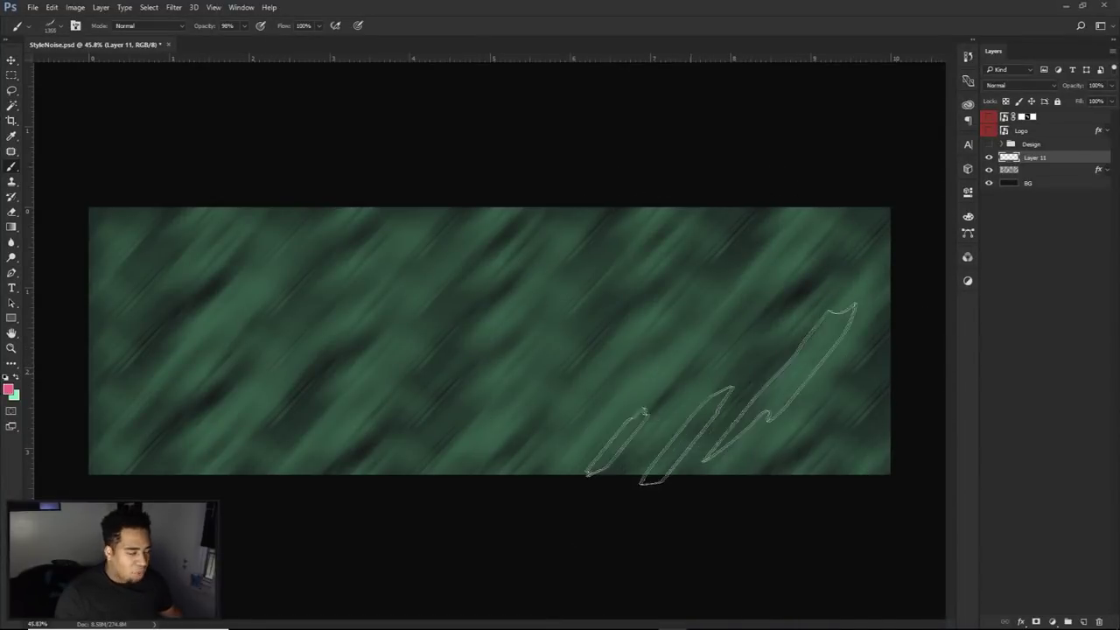
# Step: Stamp pink diagonal streaks over the right part of the banner and delete the layer holding them
pyautogui.click(799, 405)
pyautogui.hotkey('ctrl', 'z')
pyautogui.click(757, 404)
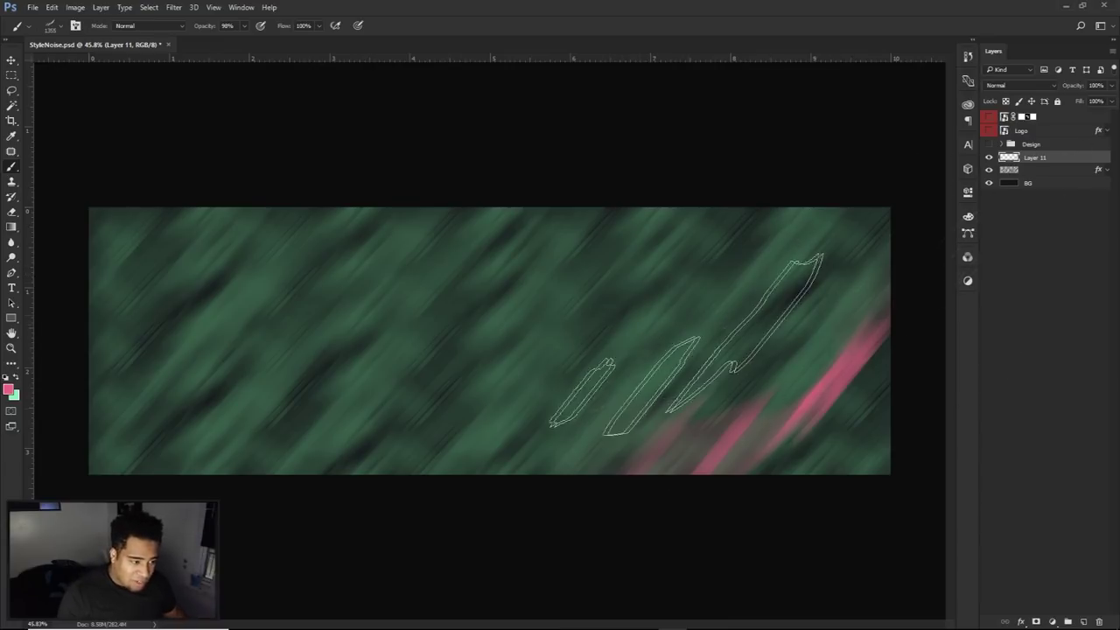
pyautogui.click(728, 304)
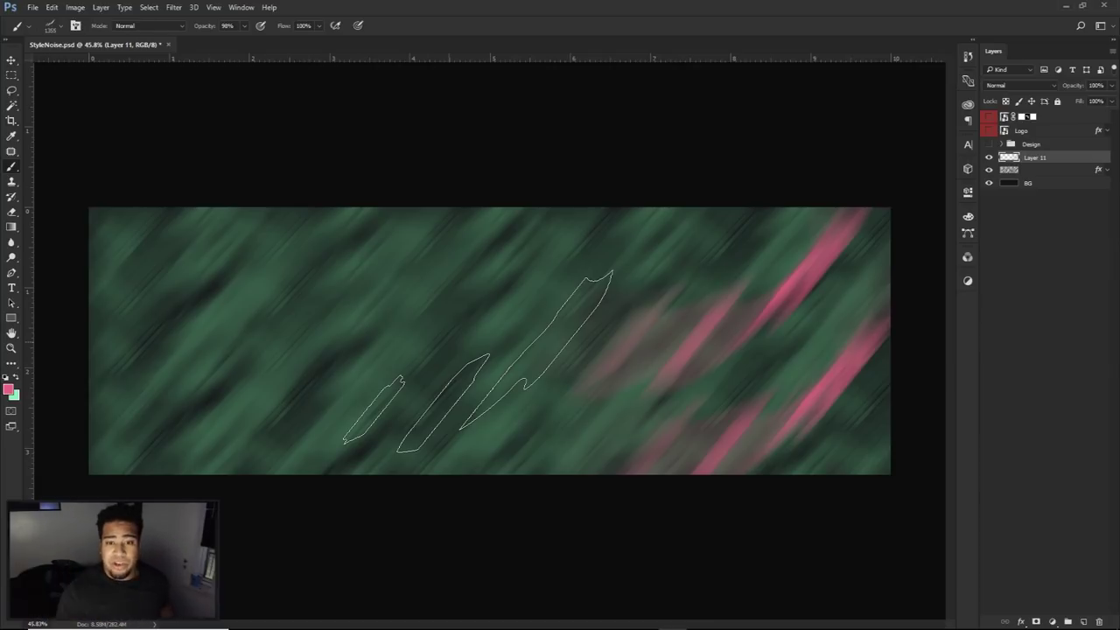
pyautogui.hotkey('ctrl', 'z')
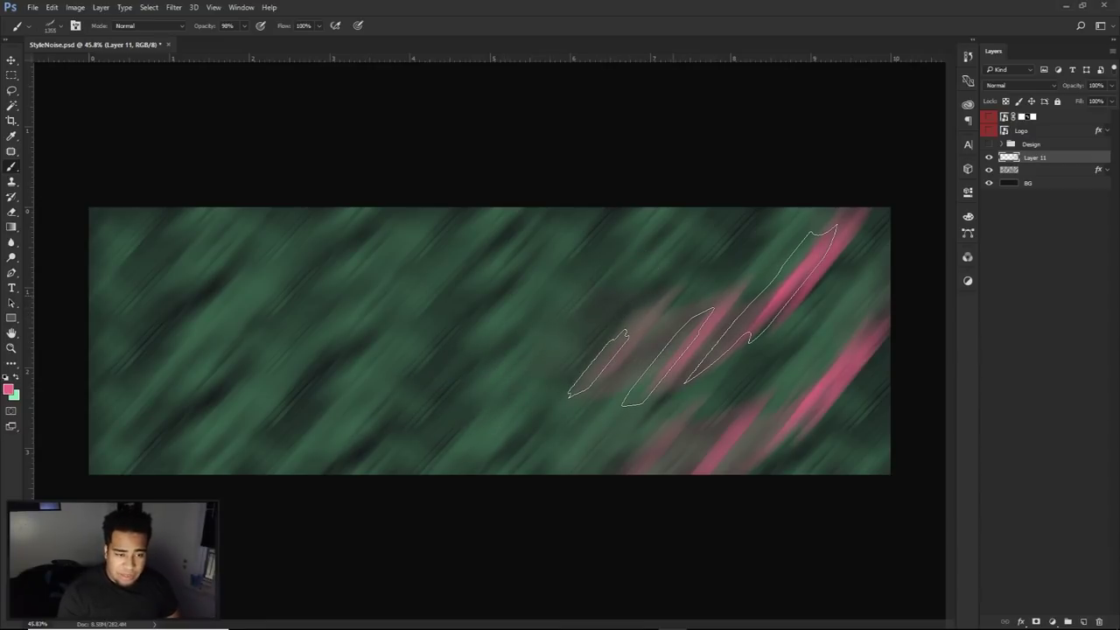
pyautogui.press('Delete')
# Step: Fill a long, thin rectangular selection across the banner with the pink foreground color on a new layer, and deselect it
pyautogui.click(1086, 621)
pyautogui.moveTo(12, 75); pyautogui.dragTo(48, 79)
pyautogui.moveTo(248, 275); pyautogui.dragTo(861, 334)
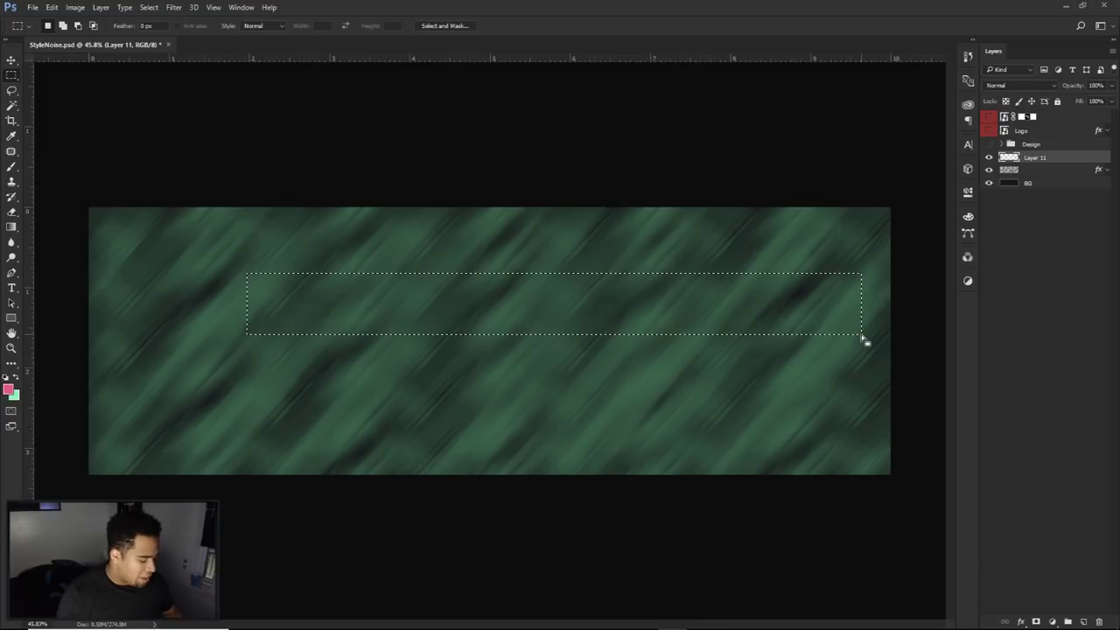
pyautogui.hotkey('alt', 'BackSpace')
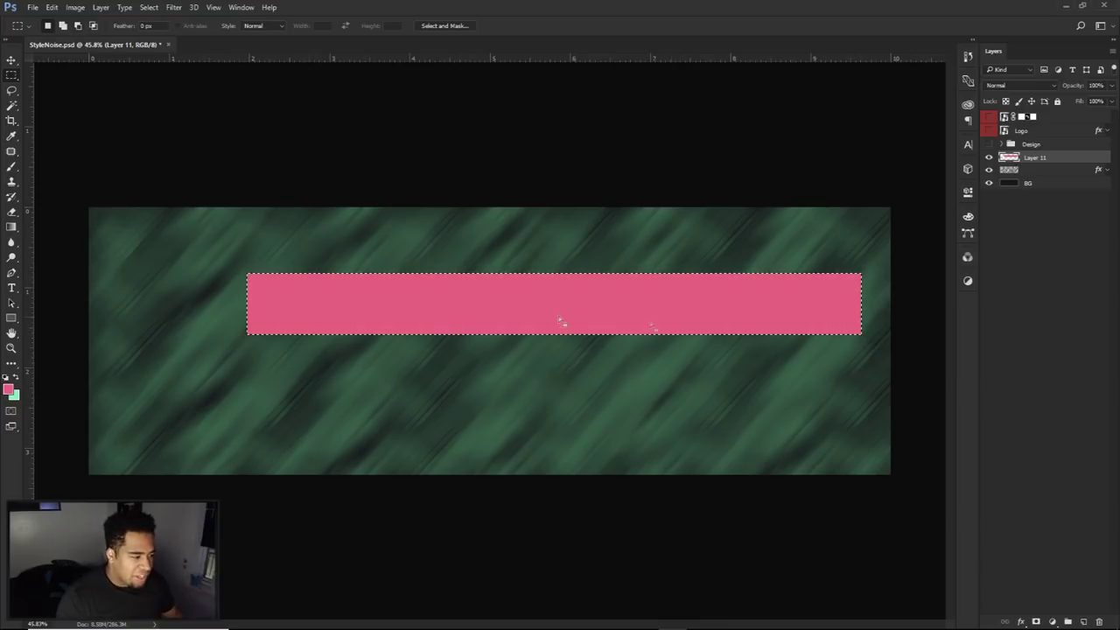
pyautogui.click(10, 388)
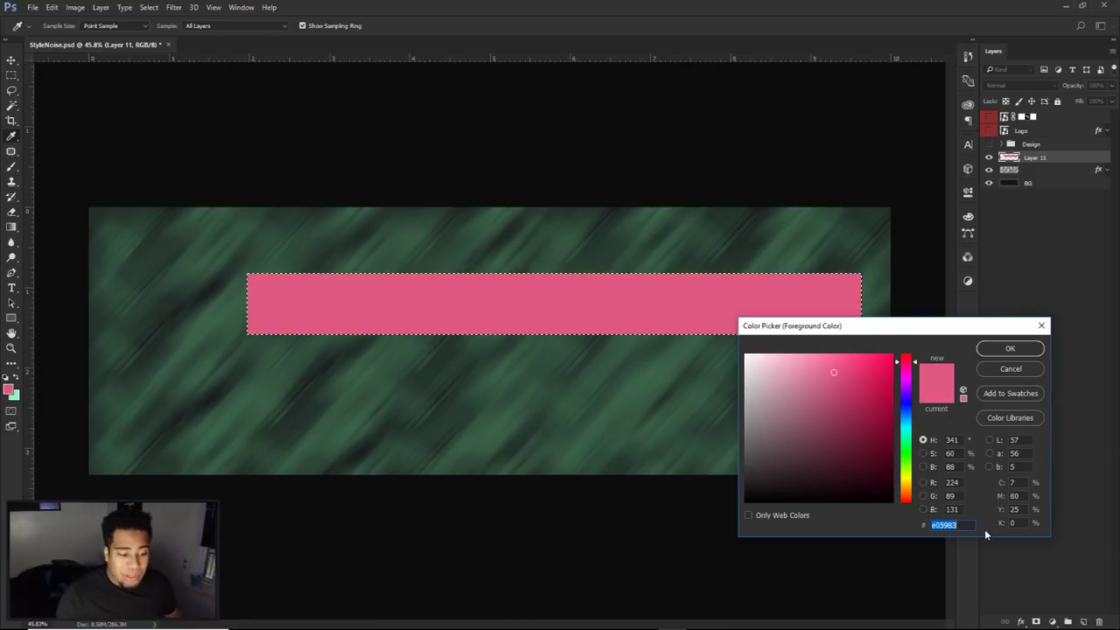
pyautogui.click(1022, 350)
pyautogui.hotkey('ctrl', 'd')
# Step: Rotate the pink bar into a rising diagonal and position it across the banner's lower-right corner
pyautogui.hotkey('ctrl', 't')
pyautogui.moveTo(853, 315); pyautogui.dragTo(473, 437)
pyautogui.moveTo(530, 367); pyautogui.dragTo(803, 326)
pyautogui.press('Return')
# Step: Fade parts of the diagonal pink bar with a large soft eraser and place a duplicate beside its upper-left edge
pyautogui.press('e')
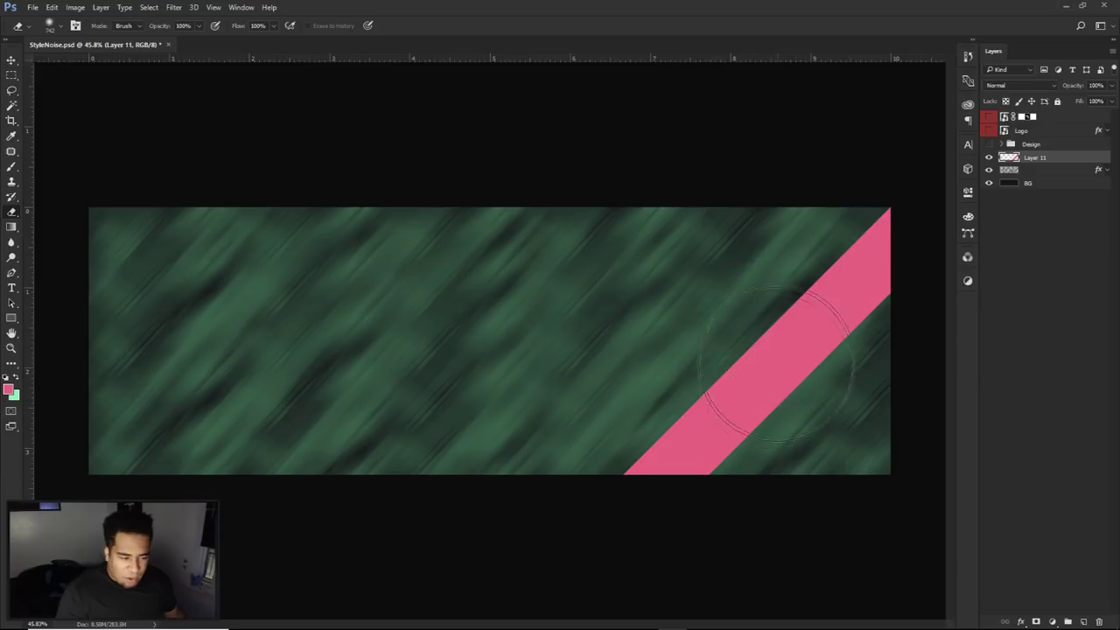
pyautogui.moveTo(723, 499)
pyautogui.mouseDown()
pyautogui.moveTo(773, 459)
pyautogui.moveTo(757, 471)
pyautogui.moveTo(801, 277)
pyautogui.moveTo(771, 296)
pyautogui.moveTo(885, 251)
pyautogui.moveTo(799, 348)
pyautogui.moveTo(836, 336)
pyautogui.moveTo(816, 365)
pyautogui.moveTo(844, 357)
pyautogui.moveTo(711, 401)
pyautogui.mouseUp()
pyautogui.press('v')
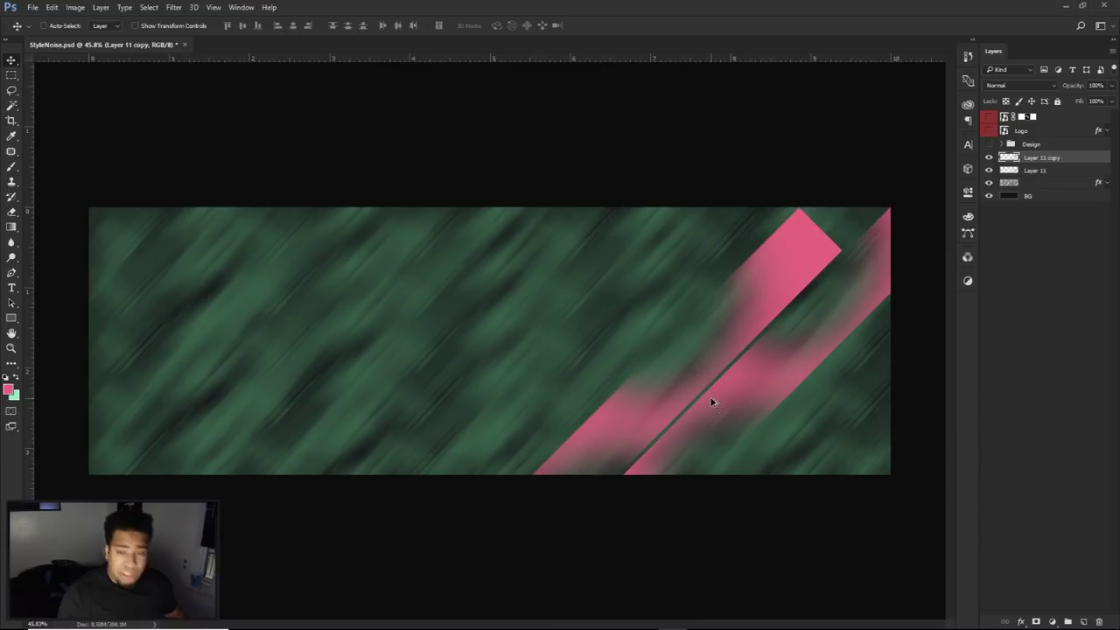
pyautogui.click(1065, 174)
pyautogui.hotkey('ctrl', 'j')
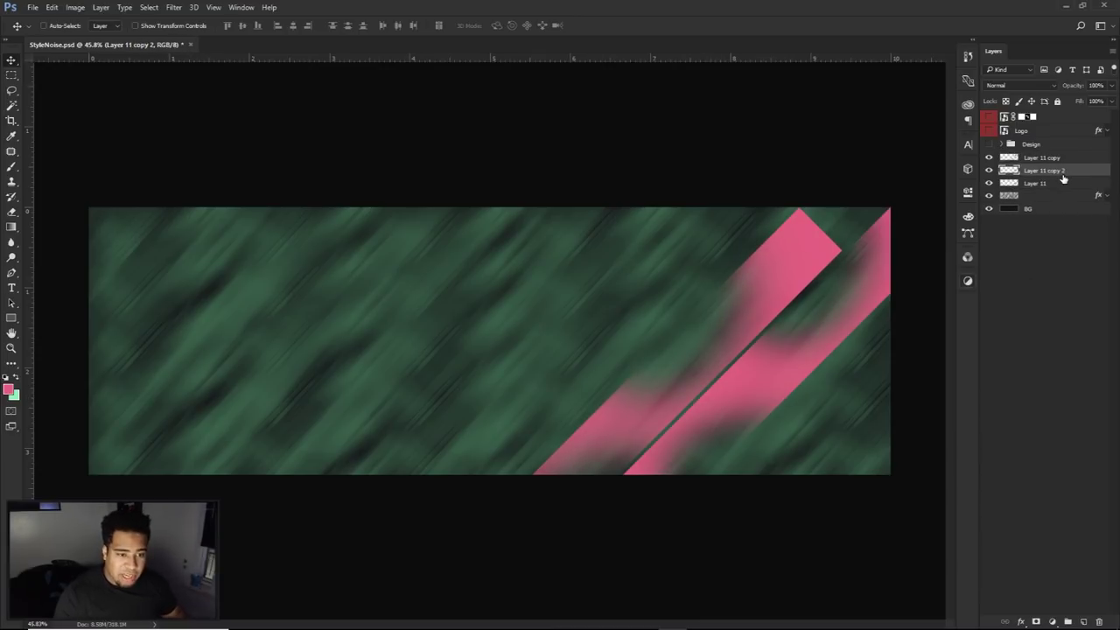
pyautogui.hotkey('ctrl', 'z')
# Step: Scale down the Layer 11 copy streak and move it against the upper-left edge of the original pink band
pyautogui.click(1054, 159)
pyautogui.moveTo(720, 297)
pyautogui.mouseDown()
pyautogui.moveTo(705, 245)
pyautogui.moveTo(701, 298)
pyautogui.mouseUp()
pyautogui.hotkey('ctrl', 't')
pyautogui.moveTo(813, 208); pyautogui.dragTo(701, 318)
pyautogui.press('Return')
pyautogui.moveTo(810, 392)
pyautogui.mouseDown()
pyautogui.moveTo(767, 382)
pyautogui.moveTo(803, 368)
pyautogui.mouseUp()
# Step: Duplicate the smaller pink streak, place it below the main band and fade its upper end with the soft eraser
pyautogui.press('e')
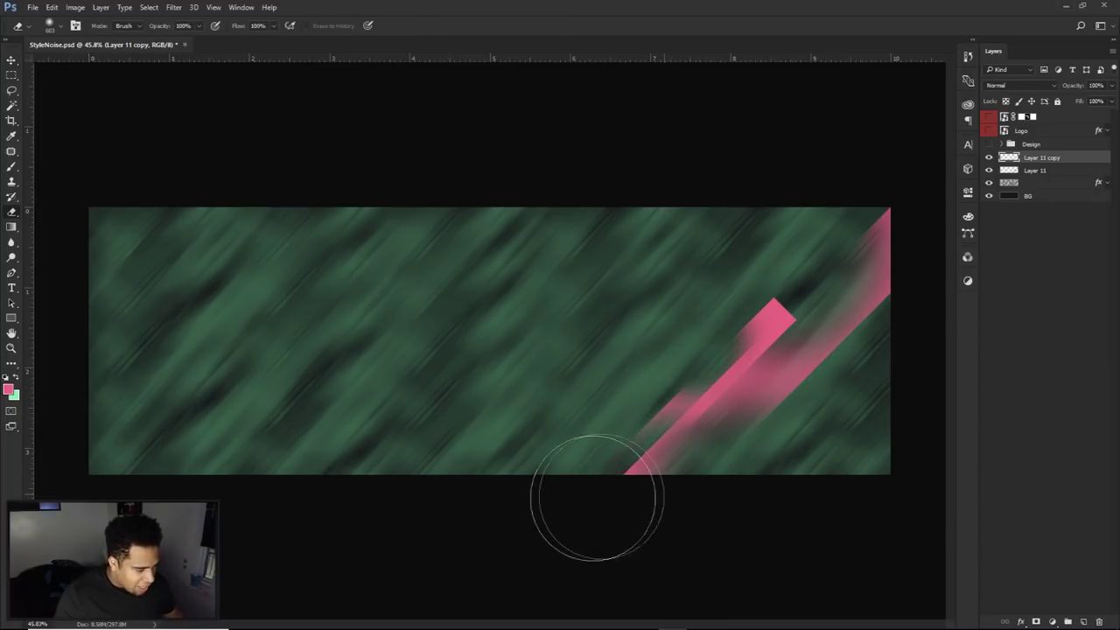
pyautogui.press('v')
pyautogui.moveTo(767, 362)
pyautogui.mouseDown()
pyautogui.moveTo(798, 420)
pyautogui.moveTo(848, 374)
pyautogui.mouseUp()
pyautogui.press('e')
pyautogui.click(919, 335)
pyautogui.click(908, 344)
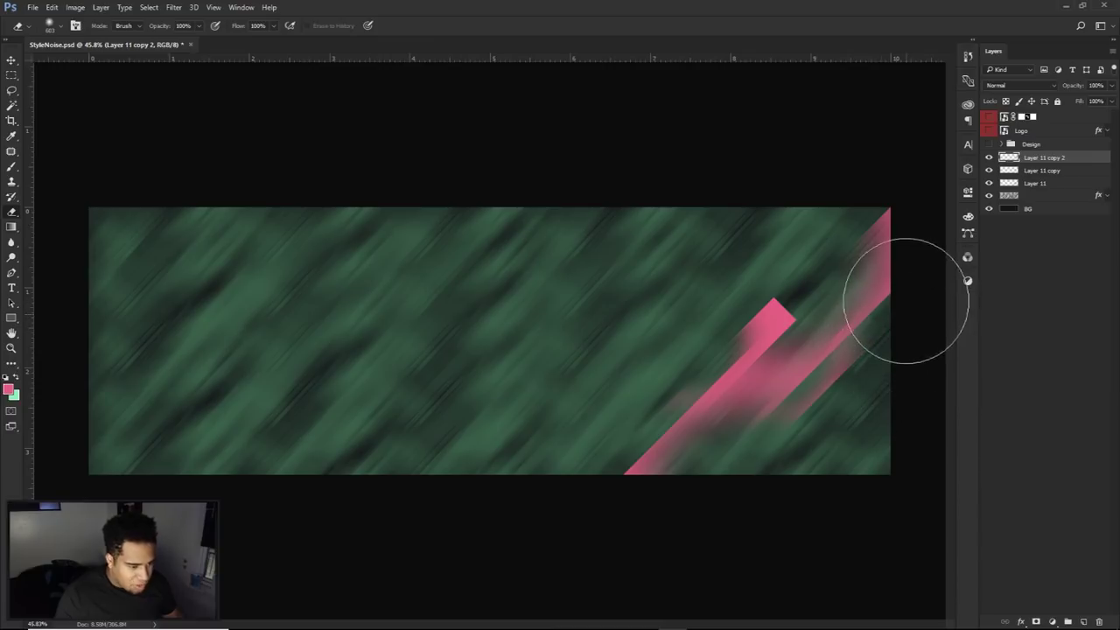
pyautogui.press('v')
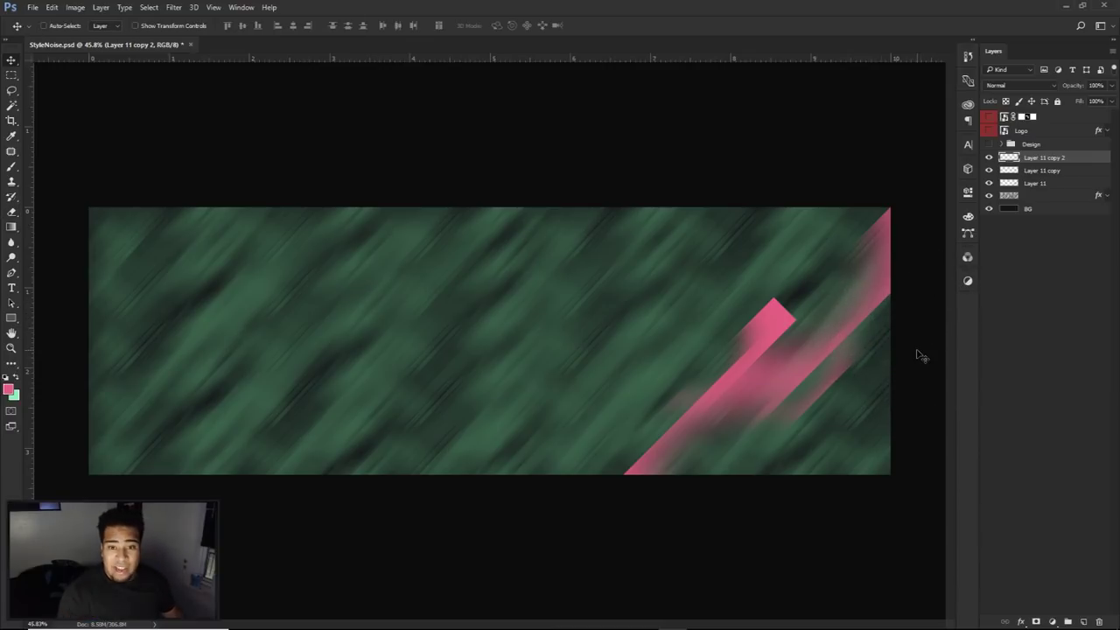
# Step: Merge the three pink streak layers into a single layer
pyautogui.keyDown('shift'); pyautogui.click(1038, 184); pyautogui.keyUp('shift')
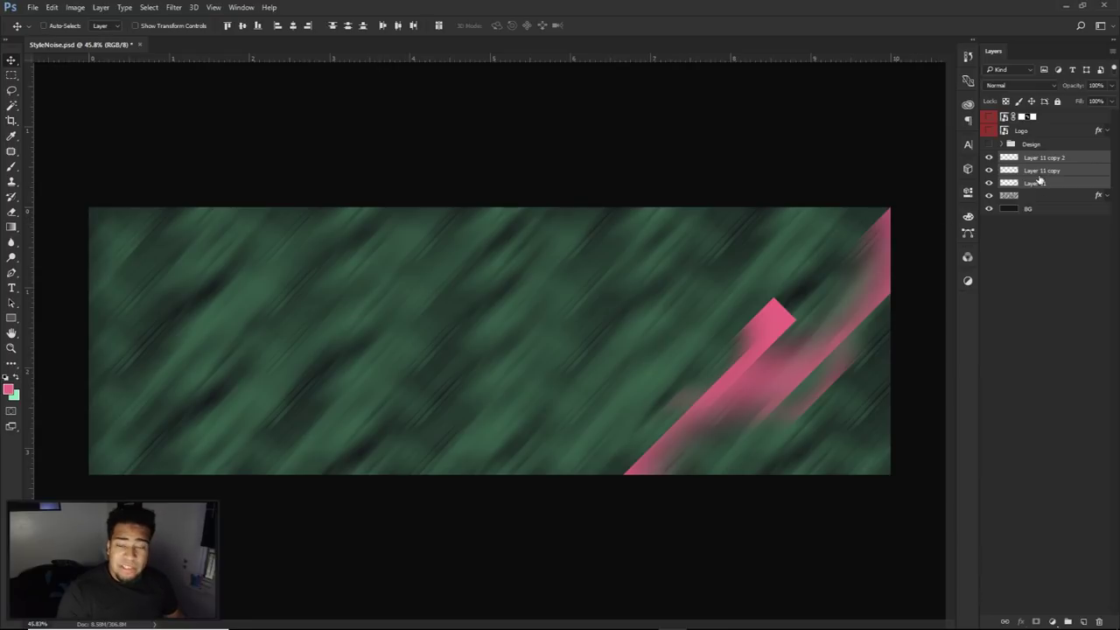
pyautogui.click(1043, 160)
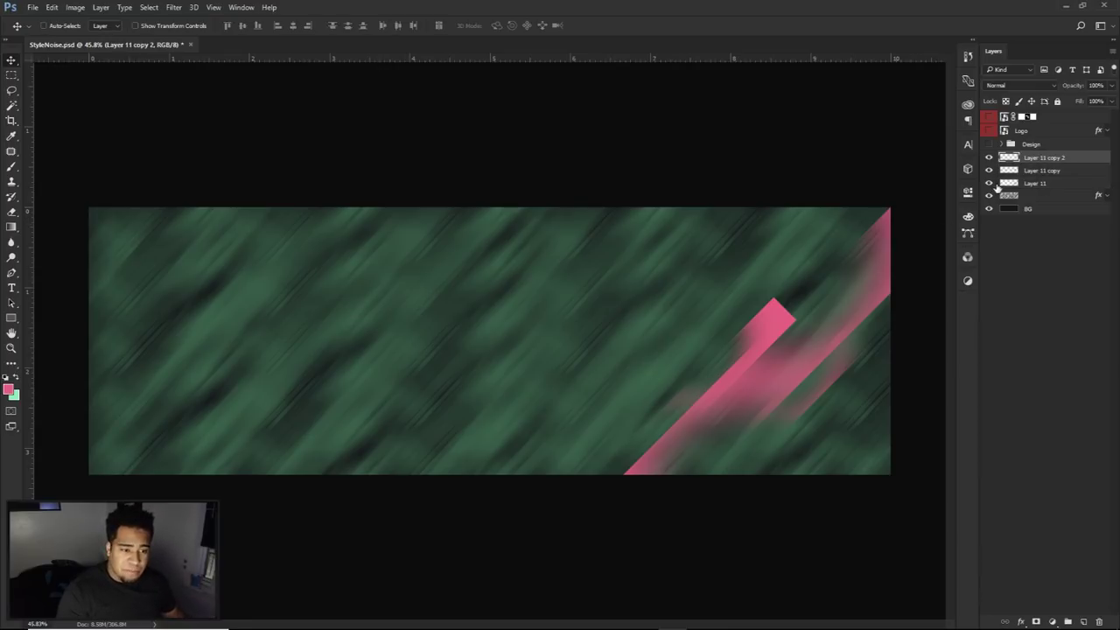
pyautogui.keyDown('shift'); pyautogui.click(1041, 185); pyautogui.keyUp('shift')
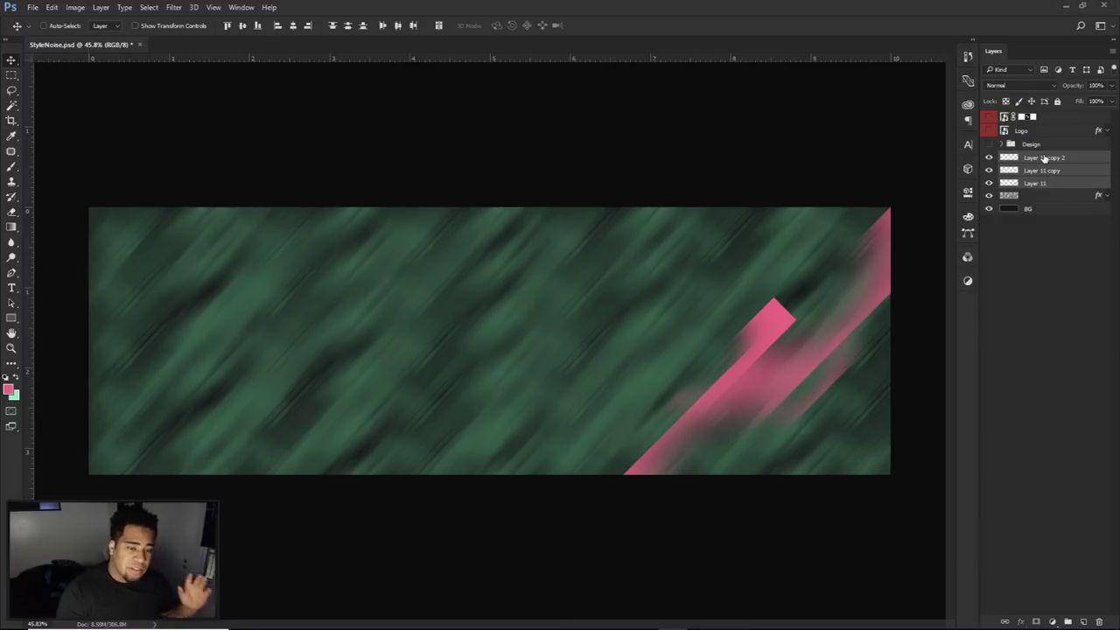
pyautogui.hotkey('ctrl', 'e')
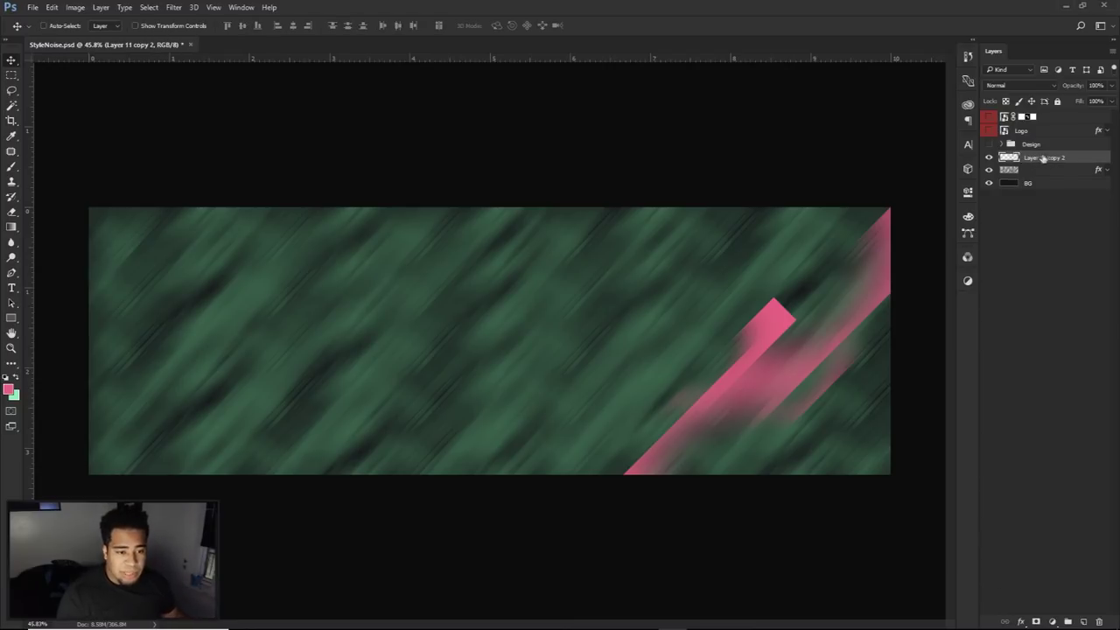
# Step: Apply a Motion Blur to the merged pink streaks with a 50° angle and a distance of 285 pixels
pyautogui.click(174, 8)
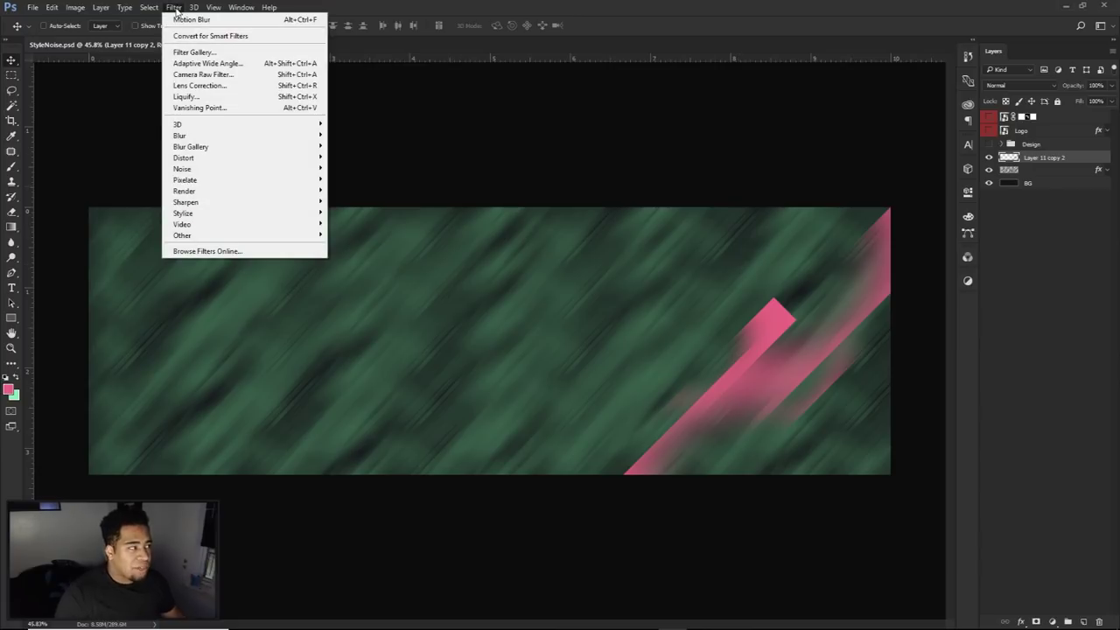
pyautogui.moveTo(189, 137)
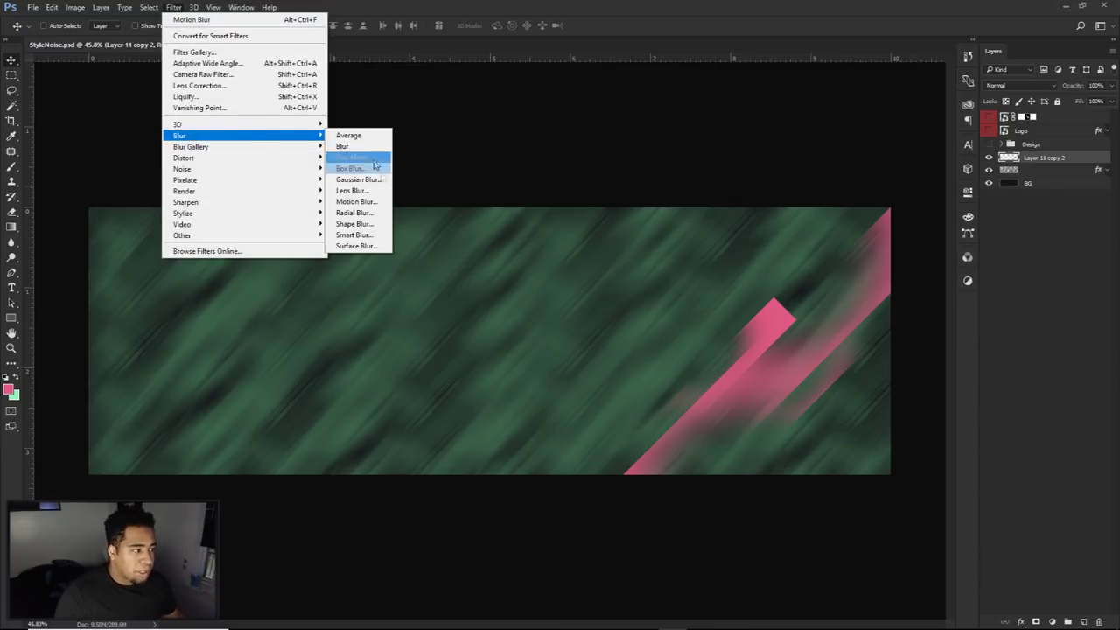
pyautogui.click(359, 202)
pyautogui.moveTo(850, 308); pyautogui.dragTo(927, 306)
pyautogui.moveTo(941, 517); pyautogui.dragTo(948, 514)
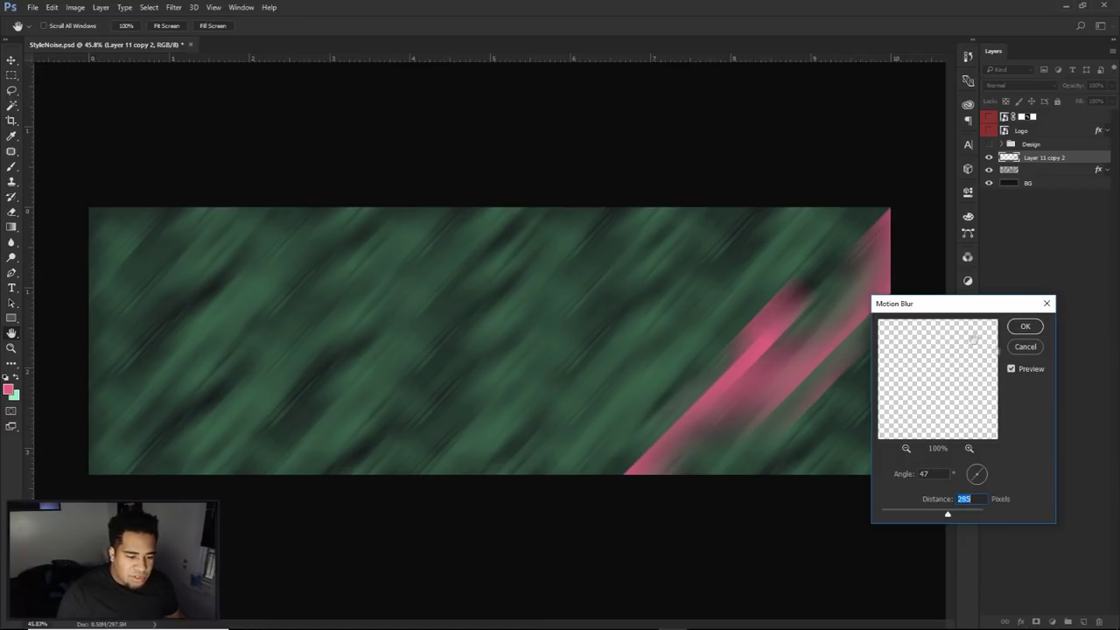
pyautogui.moveTo(936, 474); pyautogui.dragTo(896, 475)
pyautogui.write('50')
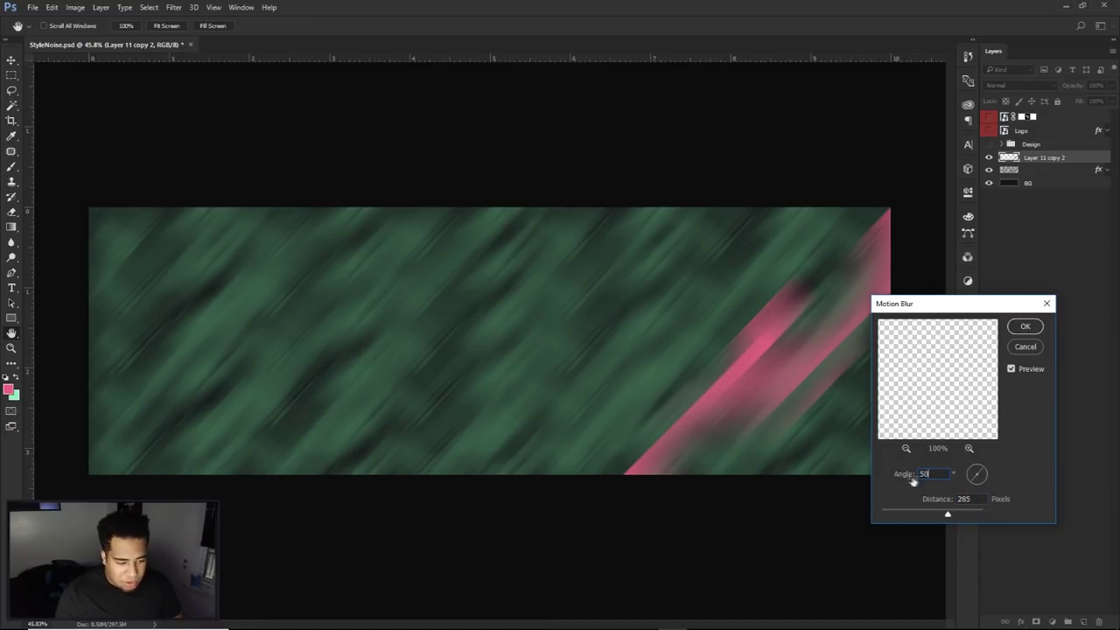
pyautogui.moveTo(969, 498); pyautogui.dragTo(902, 499)
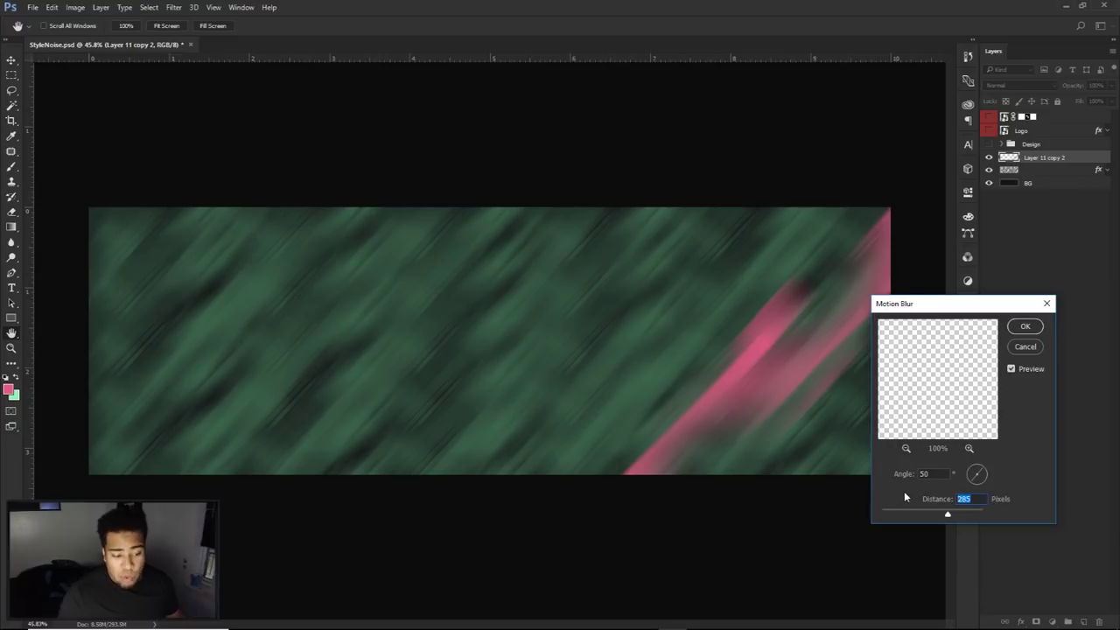
pyautogui.click(1025, 325)
# Step: Try repeating the blurred pink streaks by placing duplicates across the banner's middle and left areas
pyautogui.moveTo(770, 394)
pyautogui.mouseDown()
pyautogui.moveTo(875, 388)
pyautogui.moveTo(862, 394)
pyautogui.moveTo(727, 308)
pyautogui.moveTo(605, 457)
pyautogui.moveTo(470, 373)
pyautogui.moveTo(463, 440)
pyautogui.mouseUp()
pyautogui.moveTo(465, 438)
pyautogui.keyDown('alt'); pyautogui.mouseDown()
pyautogui.moveTo(503, 277)
pyautogui.moveTo(373, 300)
pyautogui.mouseUp(); pyautogui.keyUp('alt')
pyautogui.hotkey('ctrl', 'alt', 'z')
pyautogui.hotkey('ctrl', 'alt', 'z')
pyautogui.hotkey('ctrl', 'alt', 'z')
pyautogui.hotkey('ctrl', 'alt', 'z')
pyautogui.moveTo(749, 360)
pyautogui.mouseDown()
pyautogui.moveTo(703, 339)
pyautogui.moveTo(758, 388)
pyautogui.moveTo(612, 298)
pyautogui.mouseUp()
pyautogui.press('e')
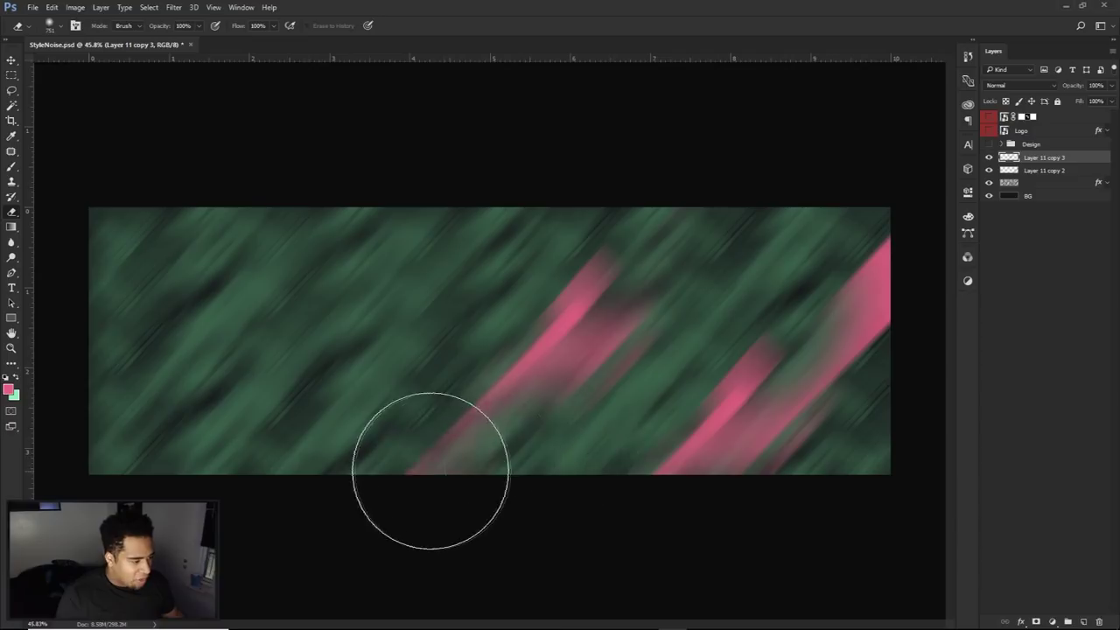
pyautogui.press('v')
pyautogui.moveTo(670, 388)
pyautogui.mouseDown()
pyautogui.moveTo(738, 430)
pyautogui.moveTo(634, 292)
pyautogui.moveTo(656, 308)
pyautogui.mouseUp()
pyautogui.moveTo(656, 308)
pyautogui.mouseDown()
pyautogui.moveTo(622, 353)
pyautogui.moveTo(461, 355)
pyautogui.mouseUp()
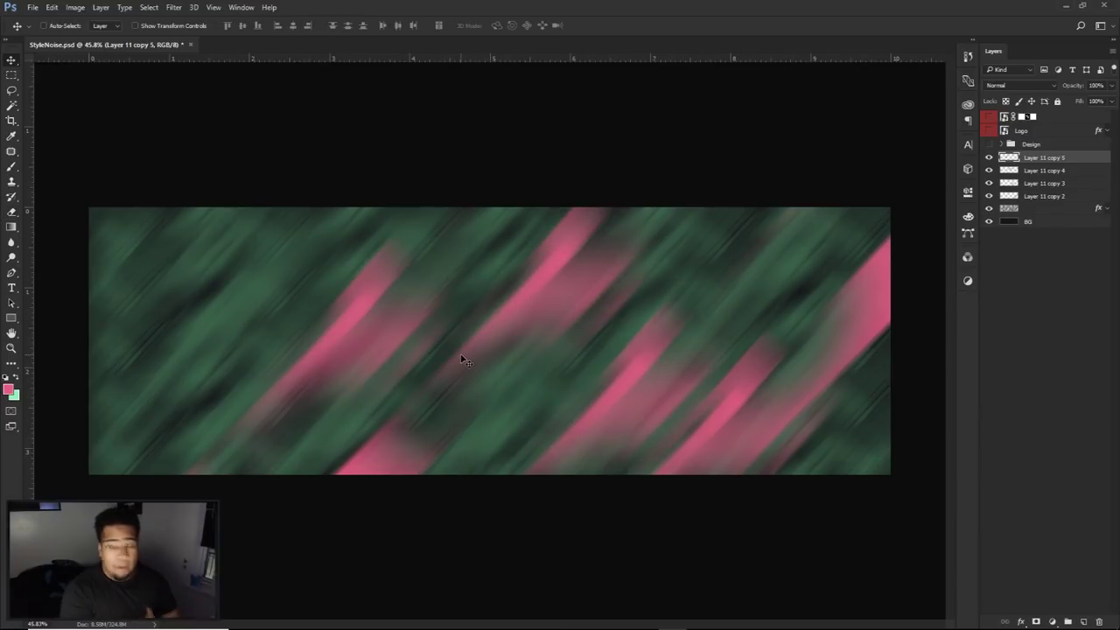
# Step: Delete the pink streak layers and their duplicates above the green texture
pyautogui.press('Delete')
pyautogui.press('Delete')
pyautogui.press('Delete')
pyautogui.press('Delete')
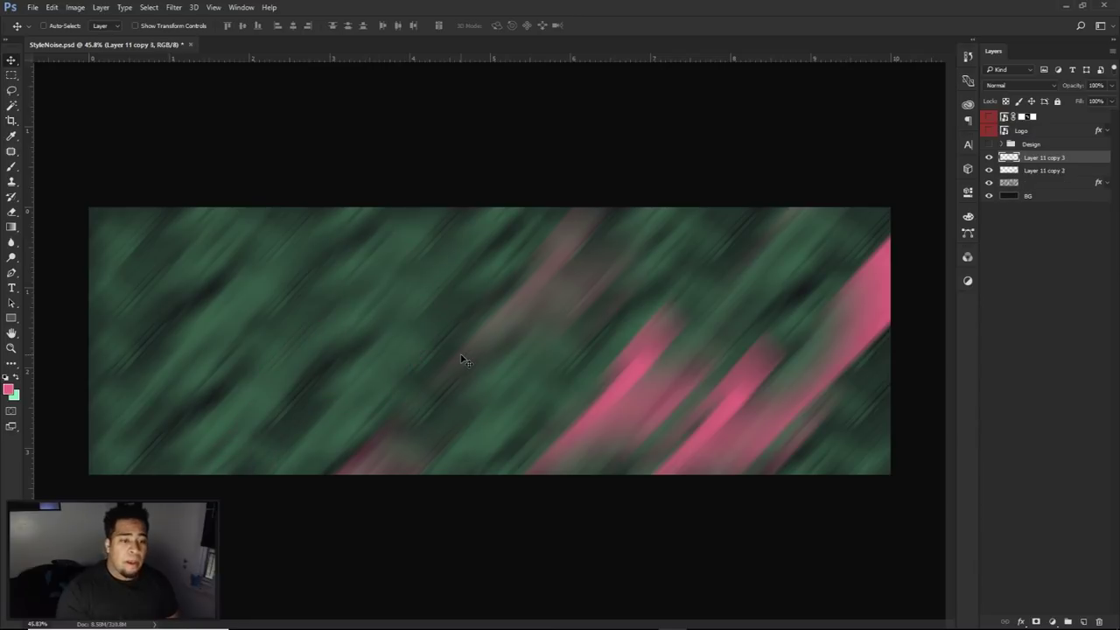
# Step: Create a new layer and stamp pink diagonal streaks with the large textured brush over the banner's right half and lower middle
pyautogui.click(1084, 621)
pyautogui.press('b')
pyautogui.click(791, 403)
pyautogui.keyDown('alt'); pyautogui.rightClick(704, 273); pyautogui.keyUp('alt')
pyautogui.click(736, 276)
pyautogui.click(519, 404)
pyautogui.hotkey('ctrl', 'z')
pyautogui.click(500, 350)
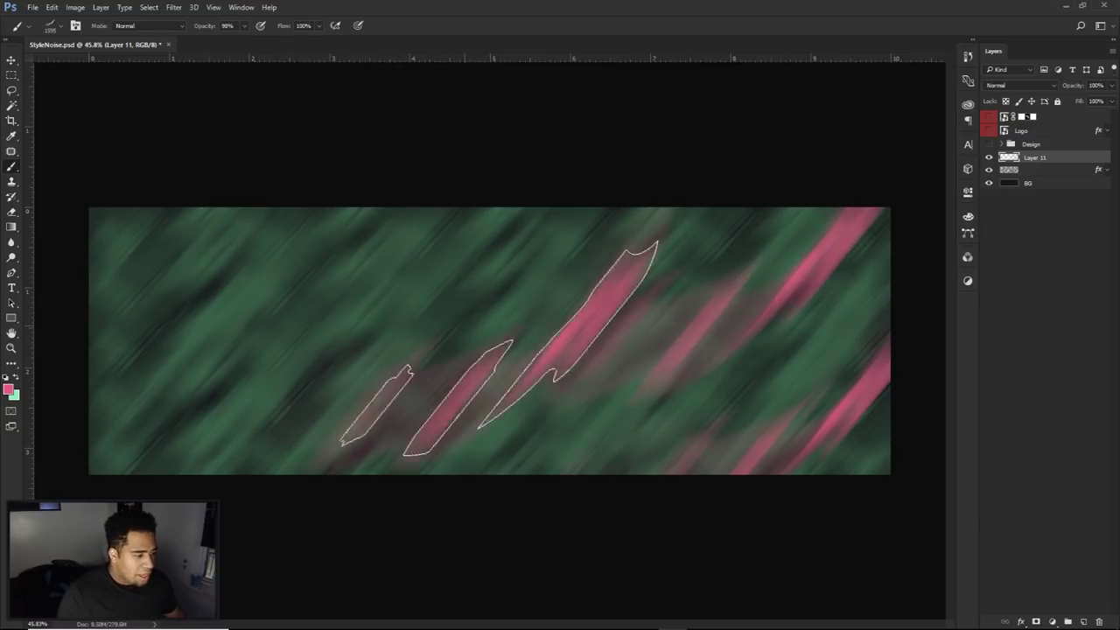
# Step: Stamp more pink diagonal streaks across the banner's middle and left areas until they span its full width
pyautogui.click(541, 436)
pyautogui.click(464, 228)
pyautogui.click(208, 434)
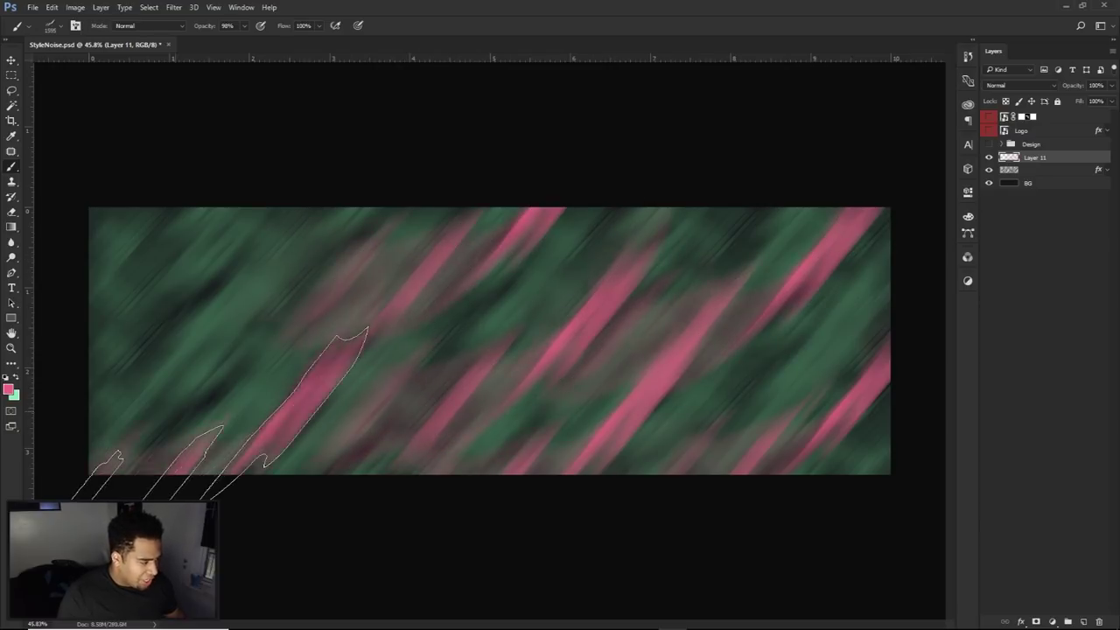
pyautogui.click(187, 234)
pyautogui.hotkey('ctrl', 'z')
pyautogui.moveTo(186, 284)
pyautogui.mouseDown()
pyautogui.moveTo(378, 208)
pyautogui.moveTo(216, 264)
pyautogui.moveTo(198, 253)
pyautogui.moveTo(462, 249)
pyautogui.mouseUp()
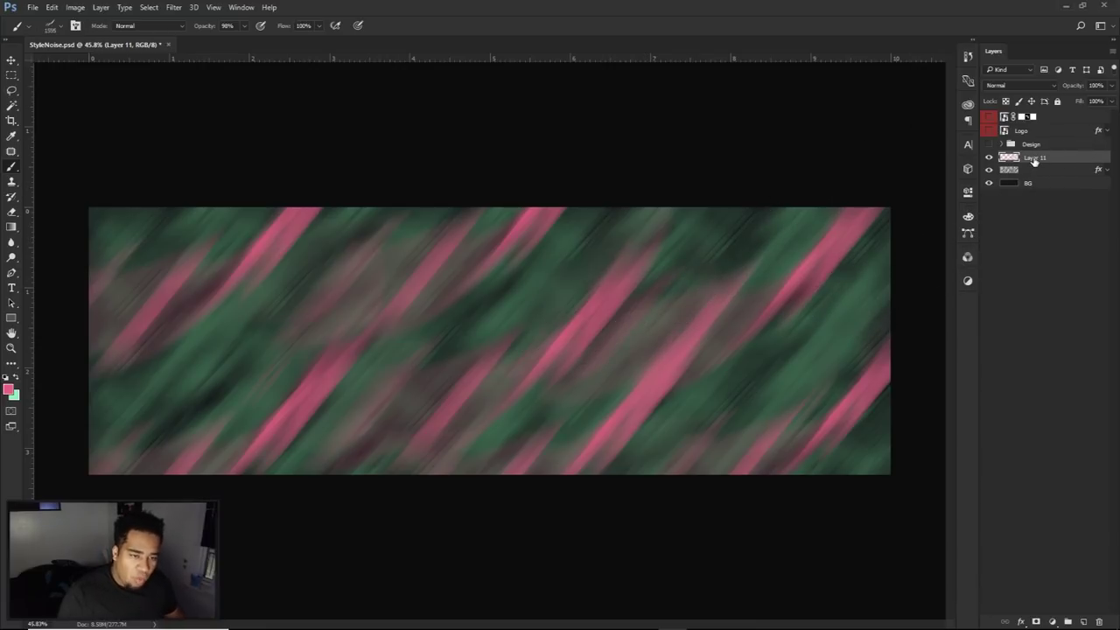
# Step: Hide the streak and texture layers, sample the dark BG colour 141618 as the foreground, and show both layers again
pyautogui.click(990, 158)
pyautogui.click(990, 158)
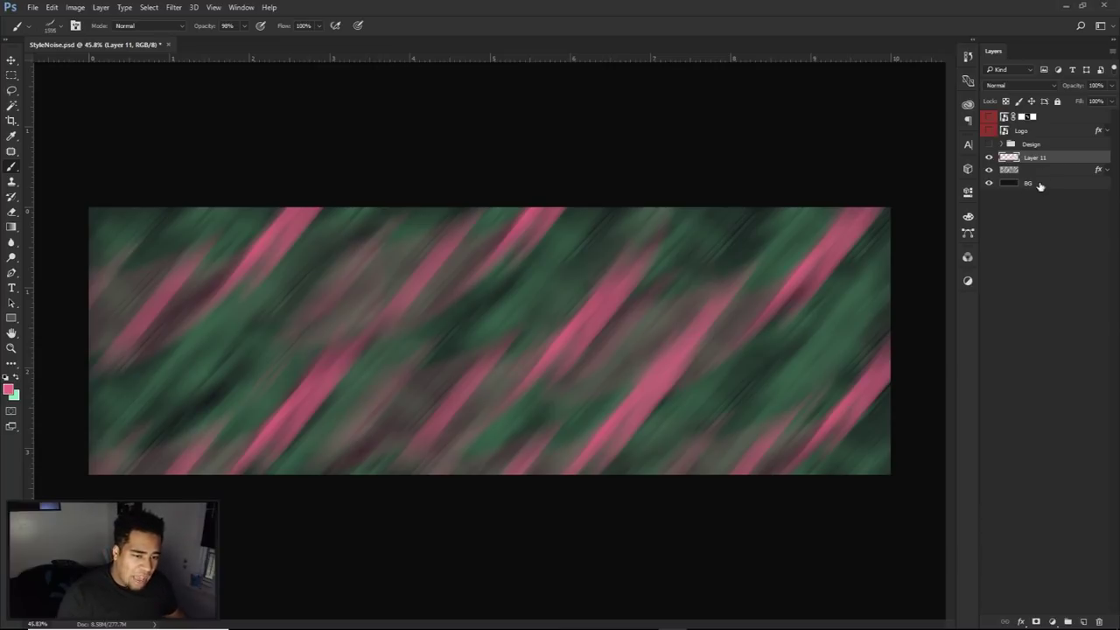
pyautogui.moveTo(987, 157); pyautogui.dragTo(989, 170)
pyautogui.click(10, 390)
pyautogui.click(553, 346)
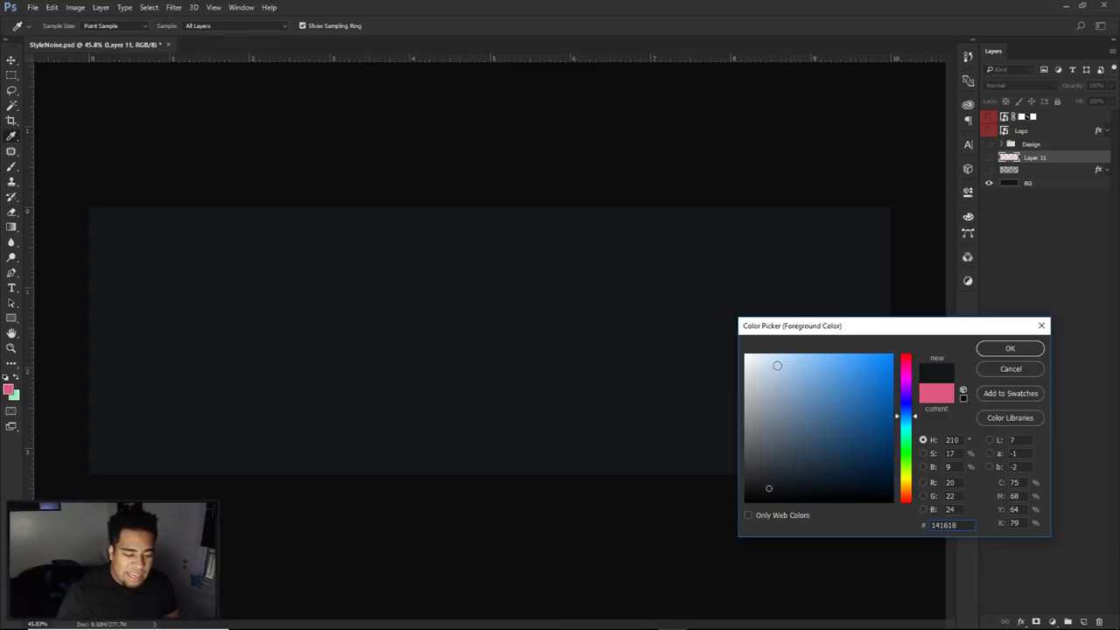
pyautogui.click(1009, 348)
pyautogui.press('b')
pyautogui.moveTo(988, 157); pyautogui.dragTo(989, 170)
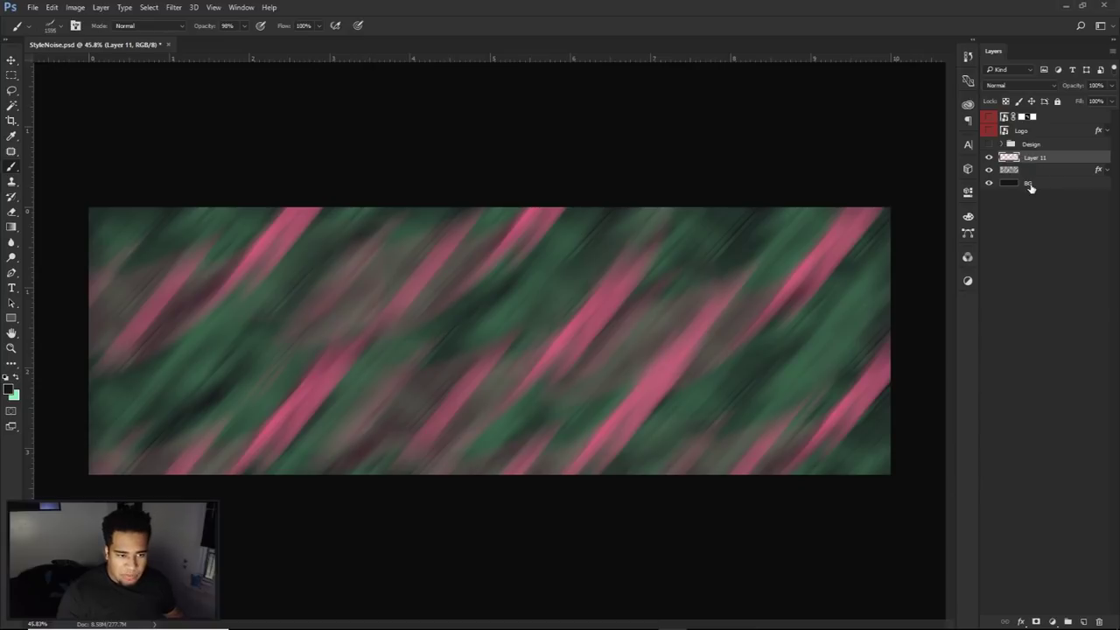
# Step: Duplicate the streak, texture and BG layers together and merge the duplicates into one layer
pyautogui.keyDown('shift'); pyautogui.click(1030, 184); pyautogui.keyUp('shift')
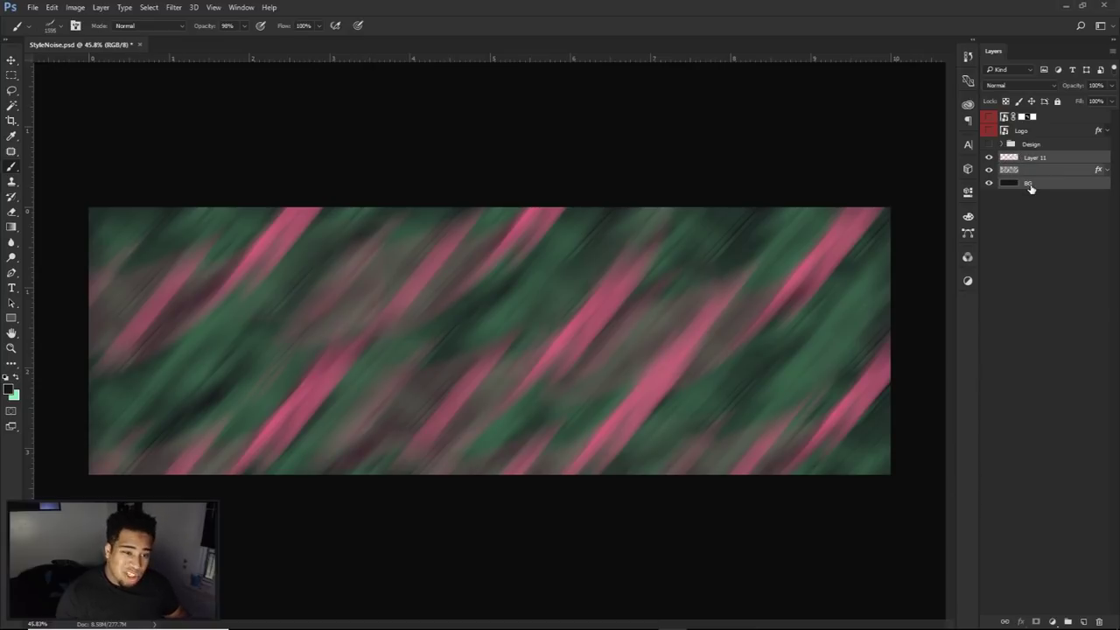
pyautogui.hotkey('ctrl', 'j')
pyautogui.hotkey('ctrl', 'e')
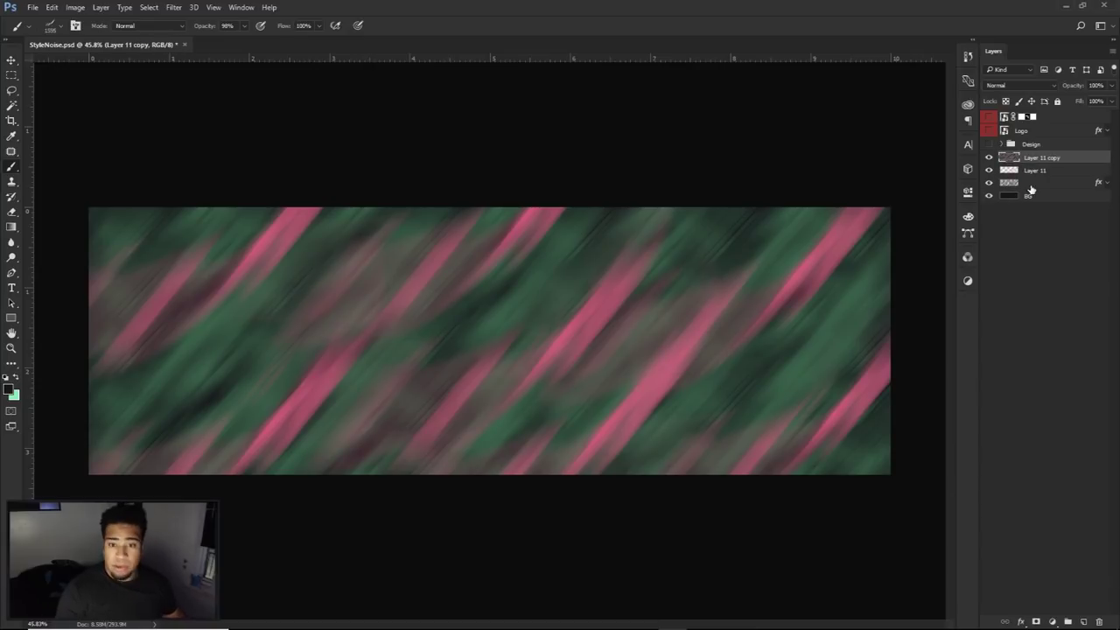
# Step: Apply the Film Grain filter to the merged copy with Grain 7, Highlight Area 0 and Intensity 9
pyautogui.click(174, 7)
pyautogui.click(199, 50)
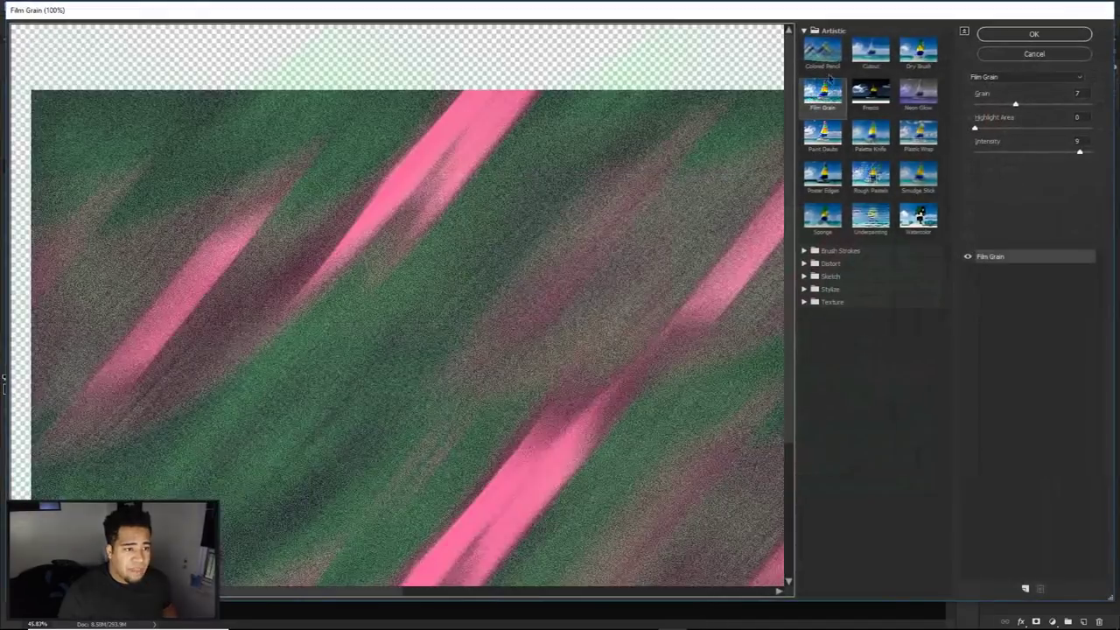
pyautogui.moveTo(726, 232); pyautogui.dragTo(512, 122)
pyautogui.moveTo(754, 229); pyautogui.dragTo(545, 190)
pyautogui.moveTo(702, 186); pyautogui.dragTo(482, 186)
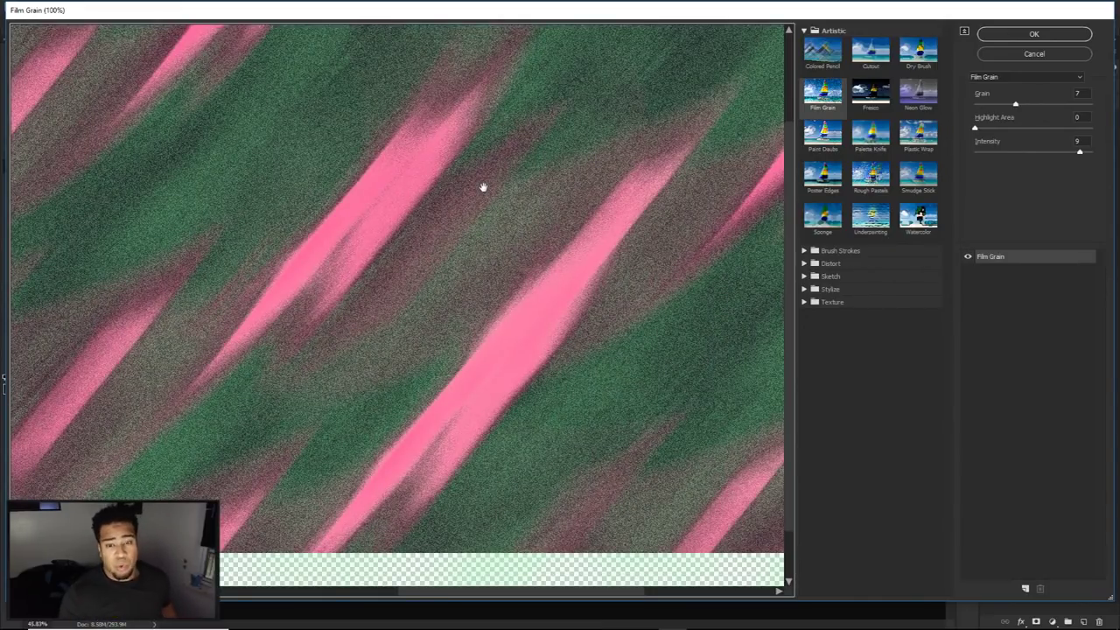
pyautogui.click(1083, 94)
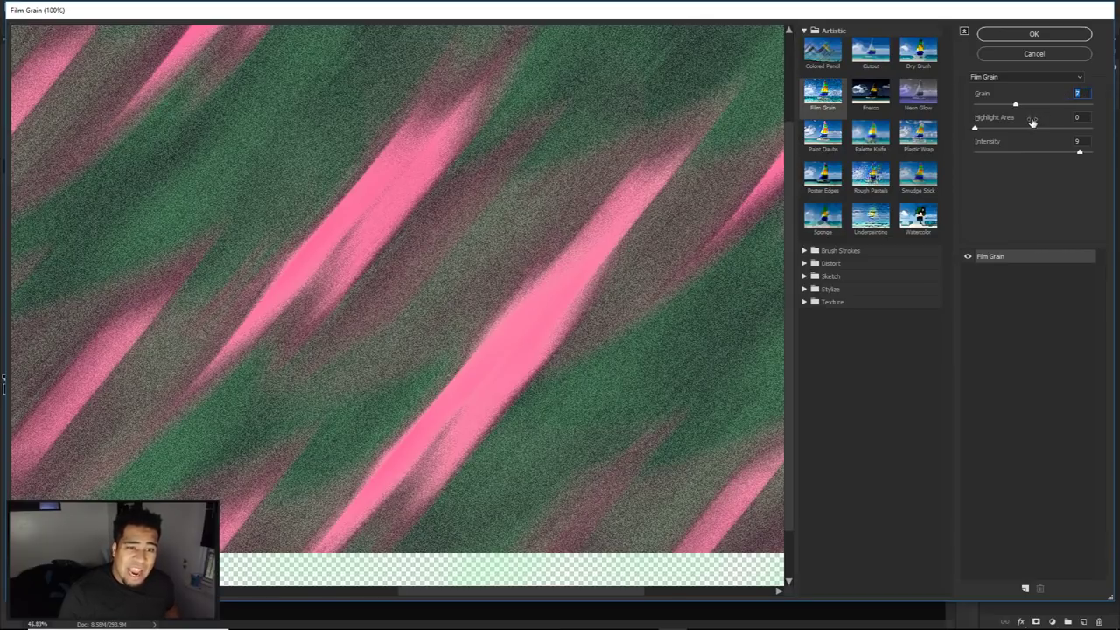
pyautogui.click(1084, 116)
pyautogui.click(1083, 141)
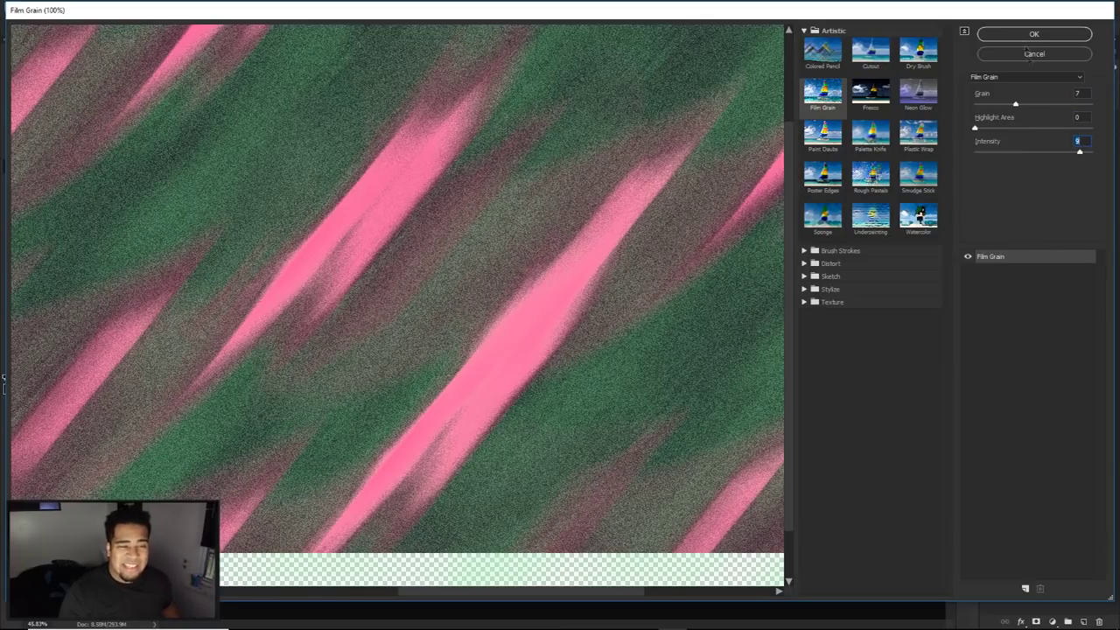
pyautogui.click(1028, 35)
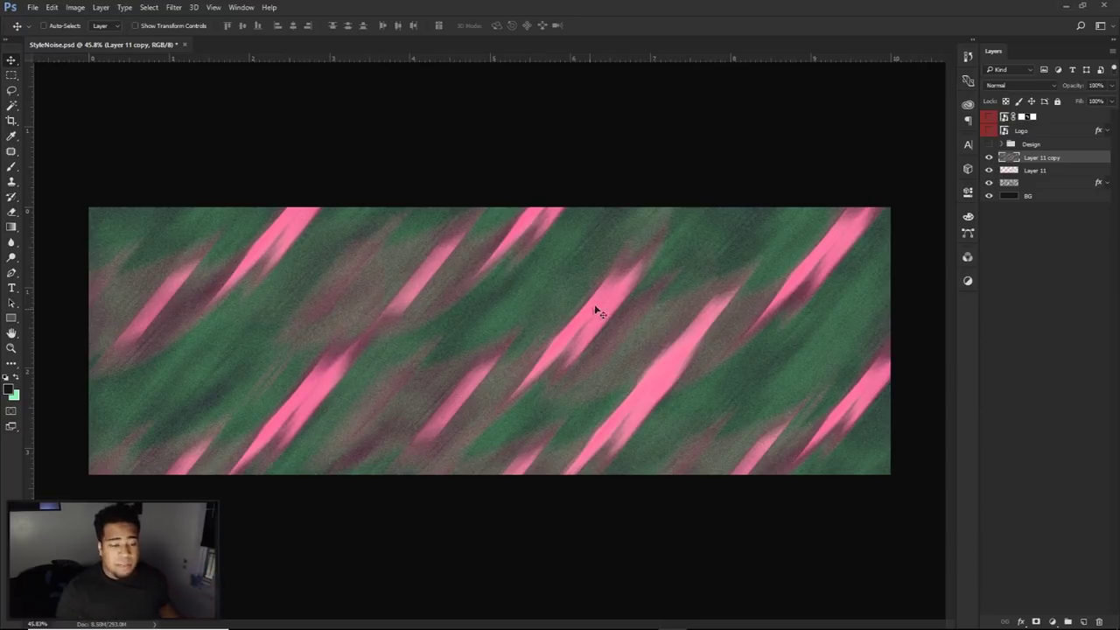
# Step: Show the masked palm leaf layer, duplicate it below the Design group and position the copy near the banner's centre
pyautogui.click(988, 117)
pyautogui.click(1064, 120)
pyautogui.moveTo(1065, 120); pyautogui.dragTo(1041, 150)
pyautogui.moveTo(547, 312); pyautogui.dragTo(572, 312)
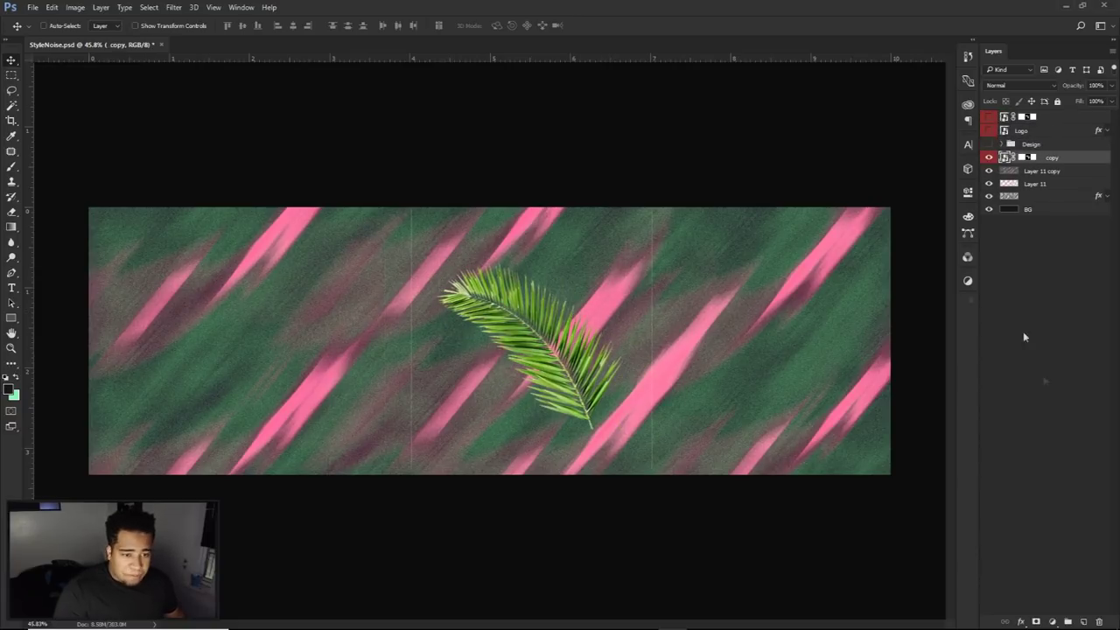
# Step: Try to flatten the palm leaf copy by merging it with a new blank layer beneath it
pyautogui.click(1083, 621)
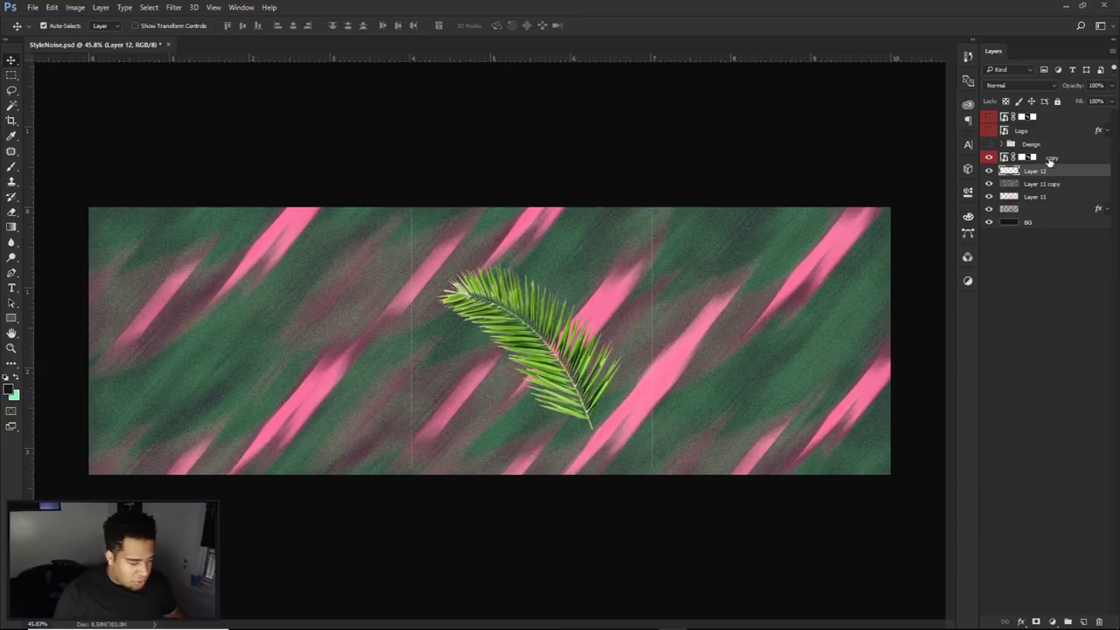
pyautogui.keyDown('shift'); pyautogui.click(1042, 161); pyautogui.keyUp('shift')
pyautogui.hotkey('ctrl', 'e')
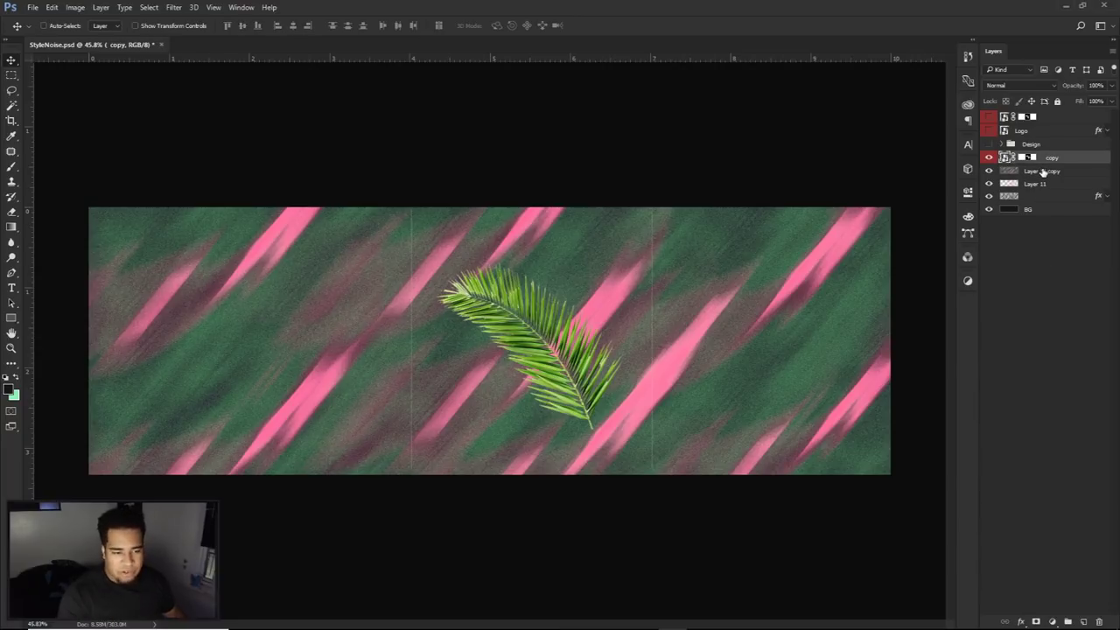
pyautogui.click(1027, 158)
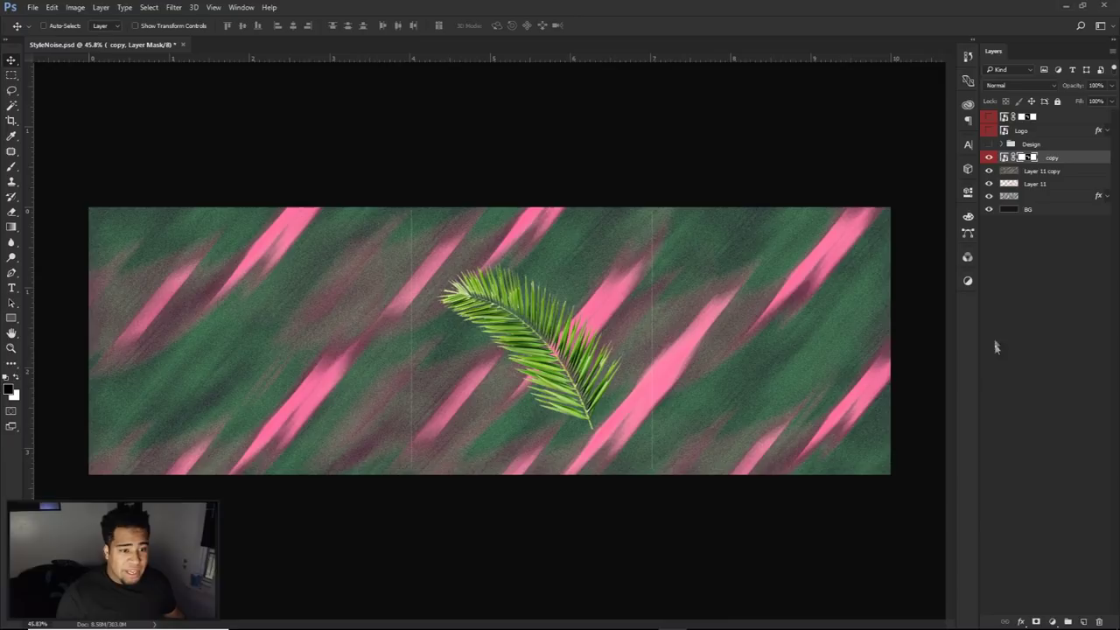
# Step: Merge the palm leaf copy with a new blank layer above it and shift the leaf slightly toward the upper right
pyautogui.click(1084, 620)
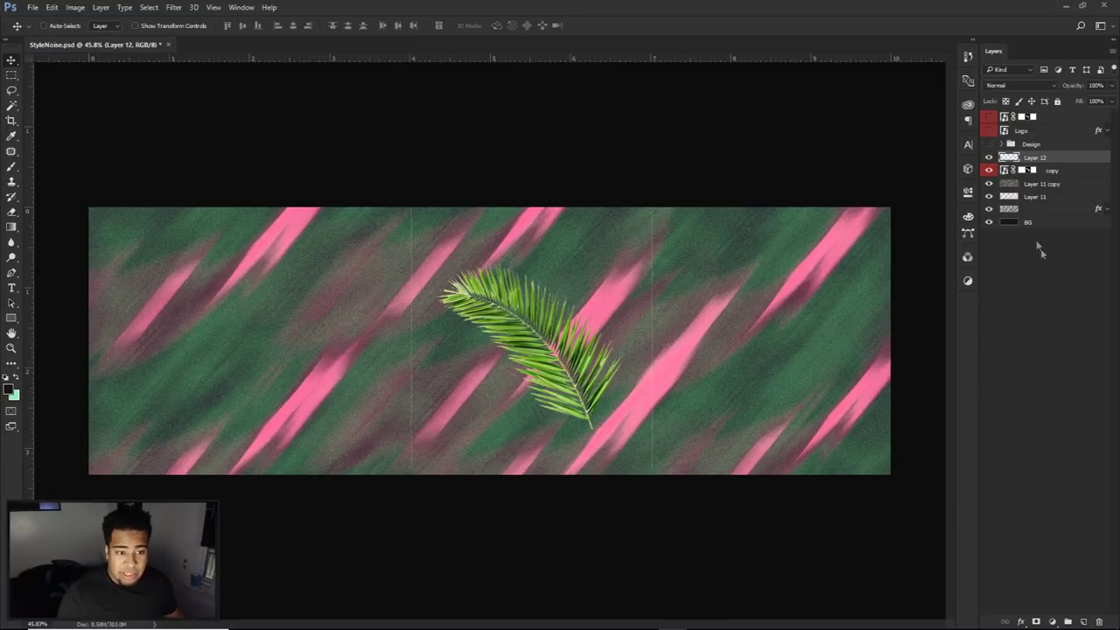
pyautogui.keyDown('shift'); pyautogui.click(1048, 171); pyautogui.keyUp('shift')
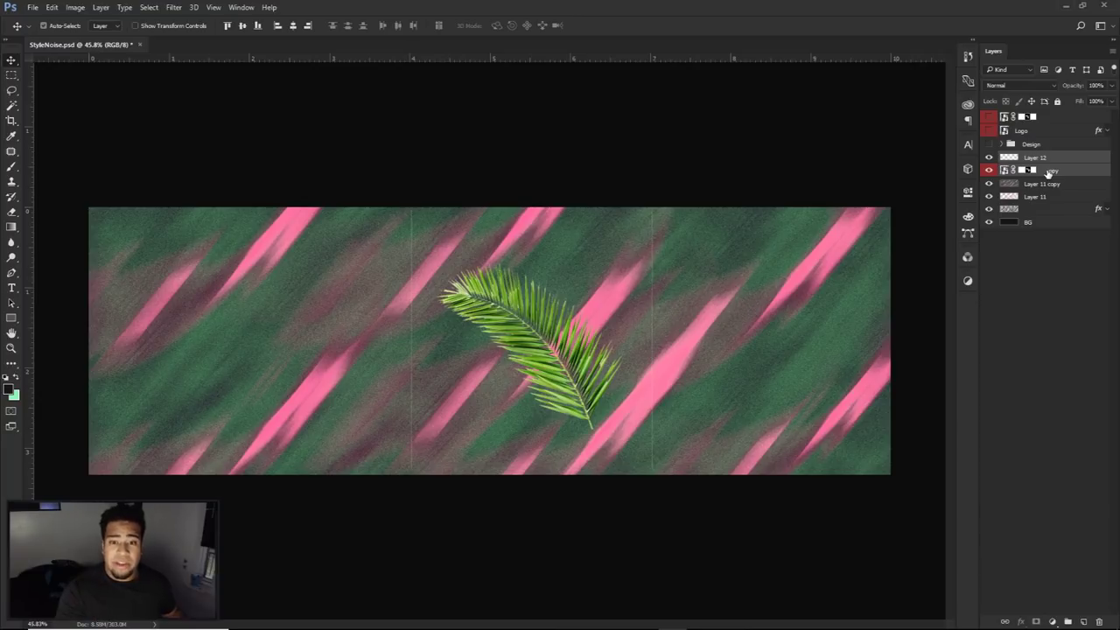
pyautogui.hotkey('ctrl', 'e')
pyautogui.moveTo(574, 323); pyautogui.dragTo(600, 314)
# Step: Turn the palm leaf solid black by setting its Hue/Saturation lightness to -100
pyautogui.hotkey('ctrl', 'u')
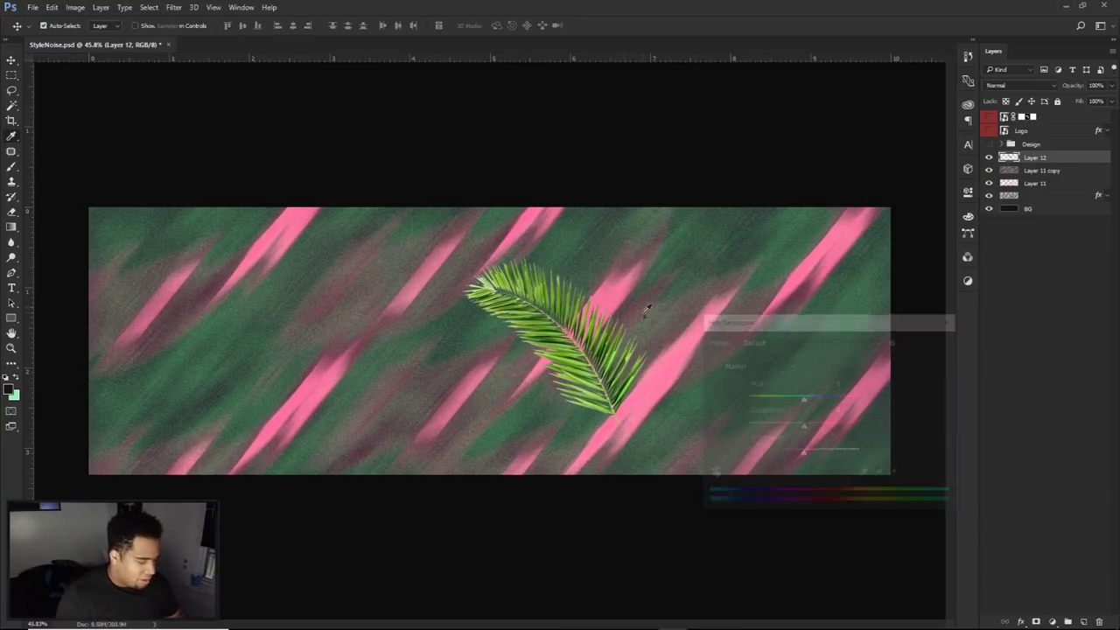
pyautogui.click(801, 454)
pyautogui.moveTo(802, 456); pyautogui.dragTo(619, 453)
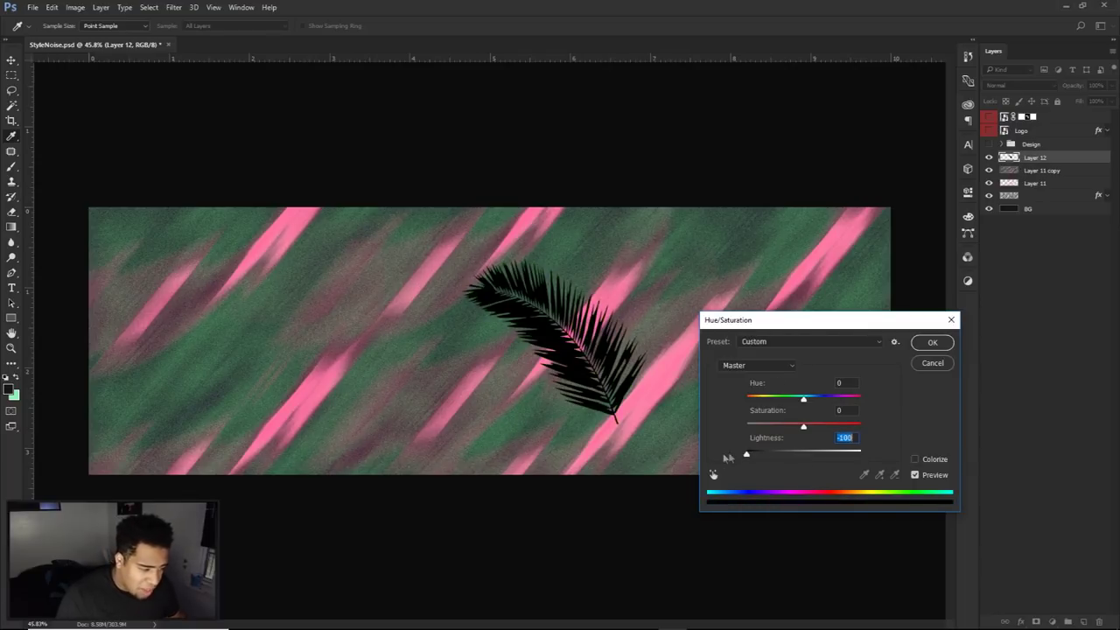
pyautogui.click(932, 342)
# Step: Rotate the black leaf so its tip points to the upper right and place it just right of the banner's centre
pyautogui.hotkey('ctrl', 't')
pyautogui.moveTo(749, 230); pyautogui.dragTo(613, 469)
pyautogui.press('Return')
pyautogui.moveTo(625, 371); pyautogui.dragTo(651, 366)
# Step: Duplicate the black leaf, flip the copy horizontally and place it as a left-hand mirror with the stems meeting at the centre
pyautogui.moveTo(741, 364); pyautogui.dragTo(567, 386)
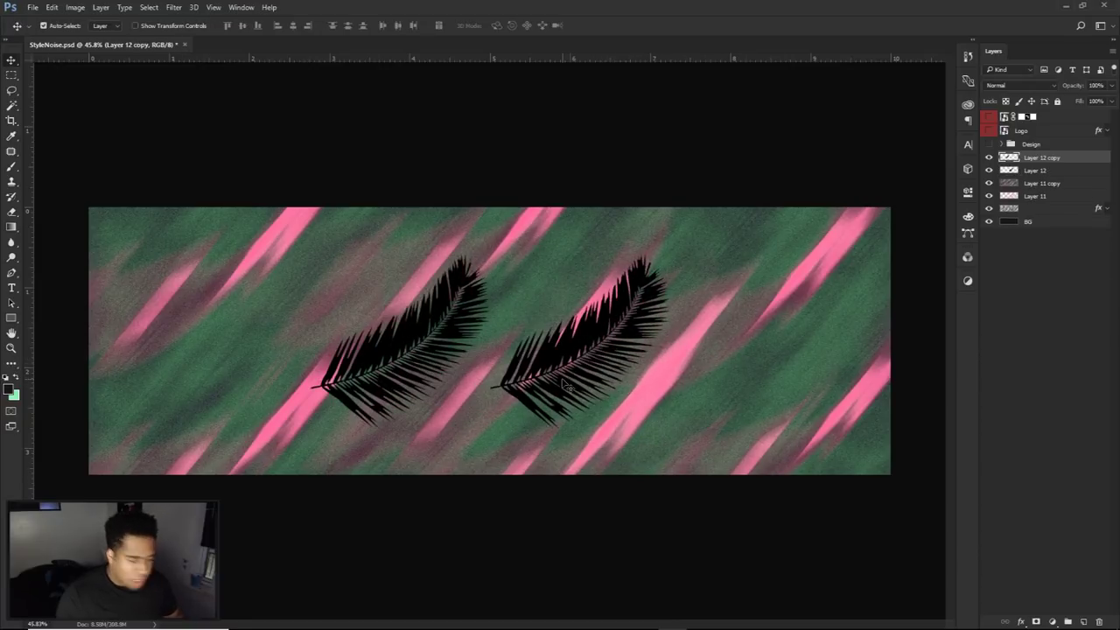
pyautogui.hotkey('ctrl', 't')
pyautogui.rightClick(397, 359)
pyautogui.click(459, 535)
pyautogui.moveTo(466, 350); pyautogui.dragTo(475, 351)
pyautogui.press('Return')
pyautogui.press('Return')
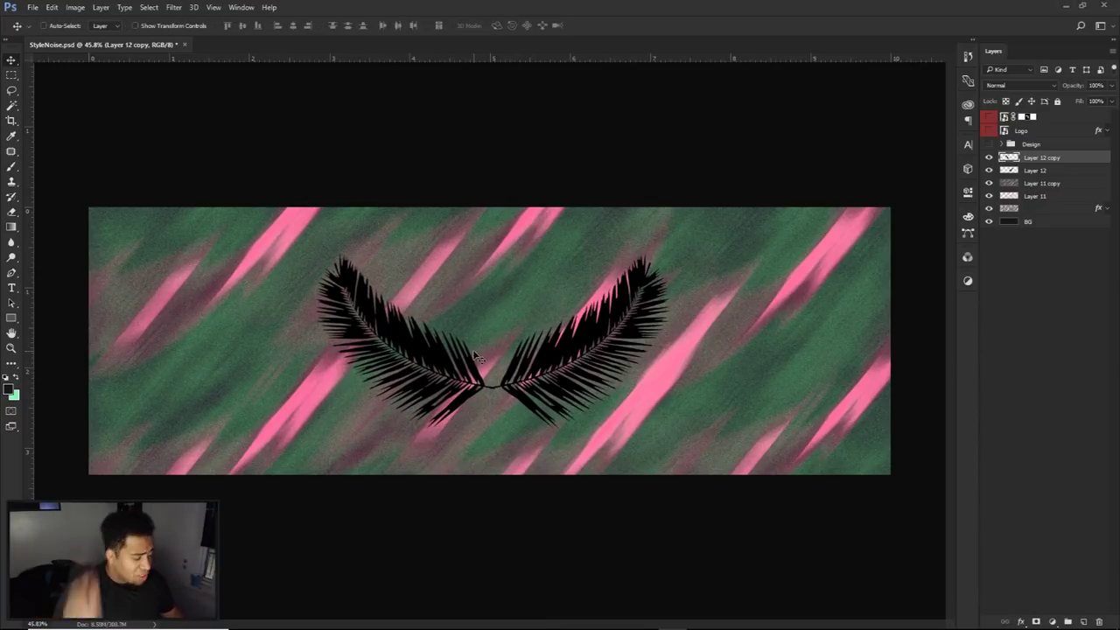
# Step: Close the gap between the two leaf stems, merge both leaves into one layer and shift the pair slightly up and right
pyautogui.moveTo(474, 354); pyautogui.dragTo(491, 354)
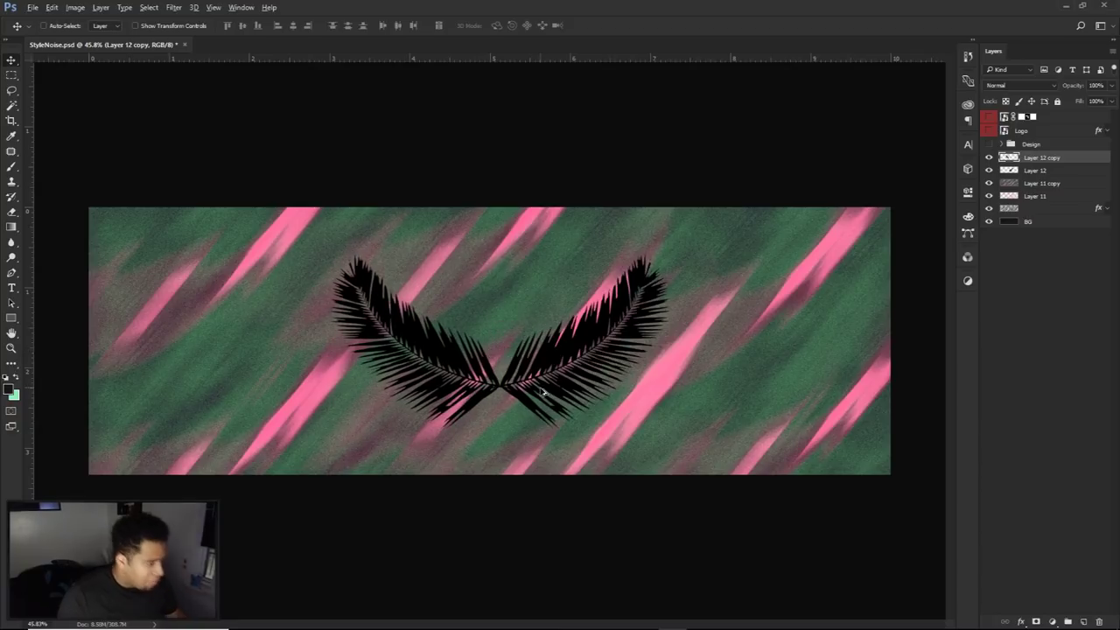
pyautogui.scroll(-1, 539, 386)
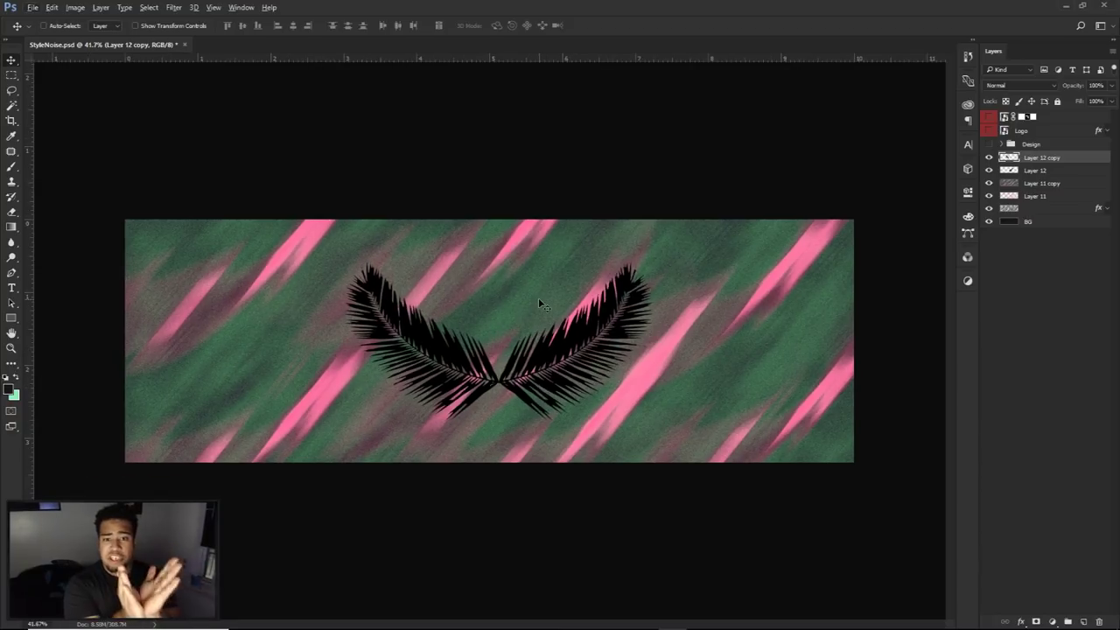
pyautogui.keyDown('shift'); pyautogui.click(1043, 171); pyautogui.keyUp('shift')
pyautogui.hotkey('ctrl', 'e')
pyautogui.moveTo(721, 326); pyautogui.dragTo(754, 312)
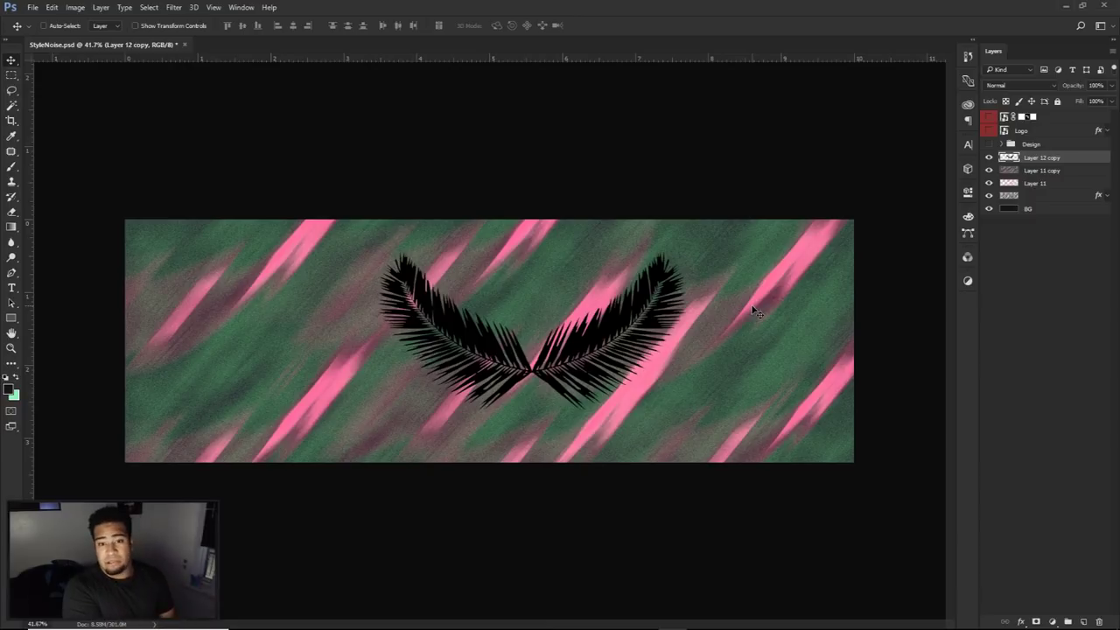
# Step: Scale the merged leaf pair down and place it near the banner's lower-right corner
pyautogui.hotkey('ctrl', 't')
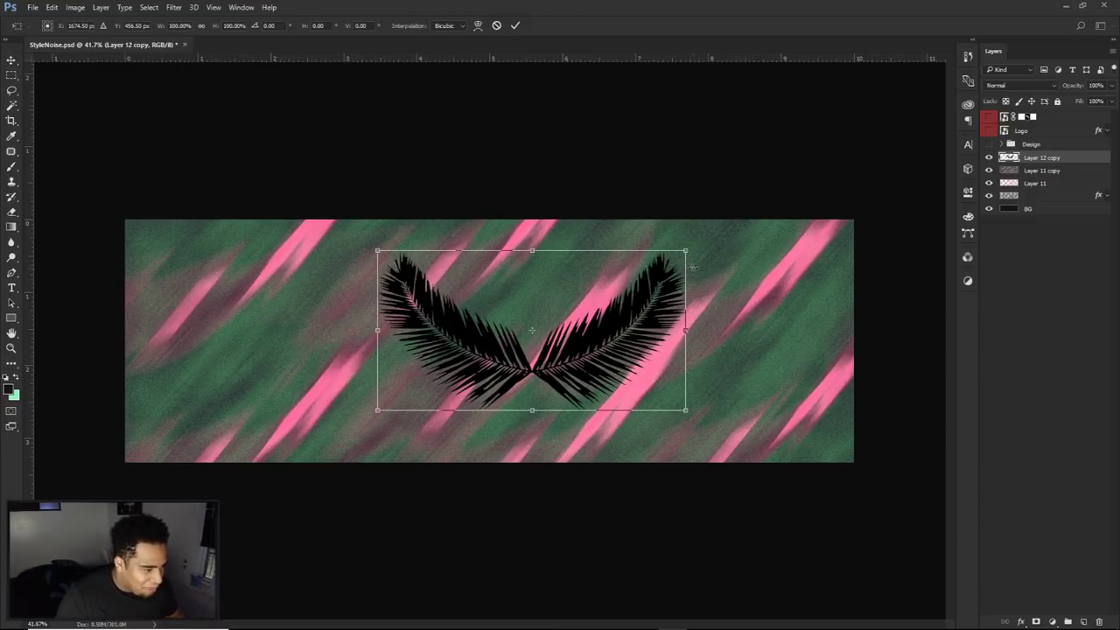
pyautogui.moveTo(687, 251); pyautogui.dragTo(650, 270)
pyautogui.moveTo(587, 339); pyautogui.dragTo(781, 416)
pyautogui.press('Return')
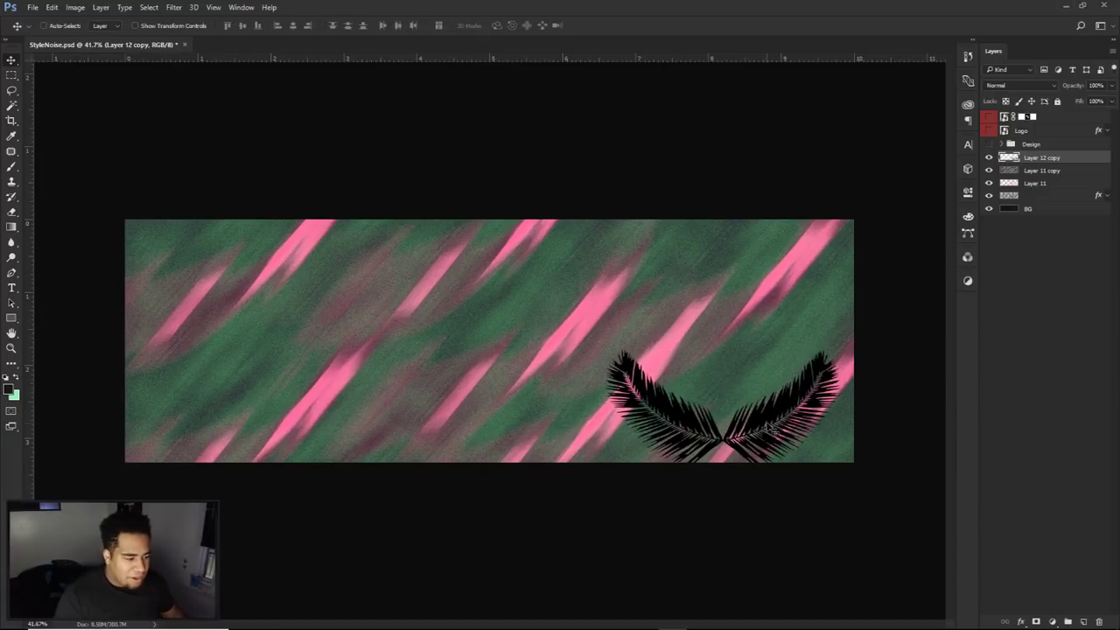
# Step: Duplicate the leaf pair seven times and spread the staggered copies across the whole banner
pyautogui.moveTo(740, 399); pyautogui.dragTo(632, 323)
pyautogui.moveTo(642, 301); pyautogui.dragTo(470, 261)
pyautogui.moveTo(475, 266); pyautogui.dragTo(259, 247)
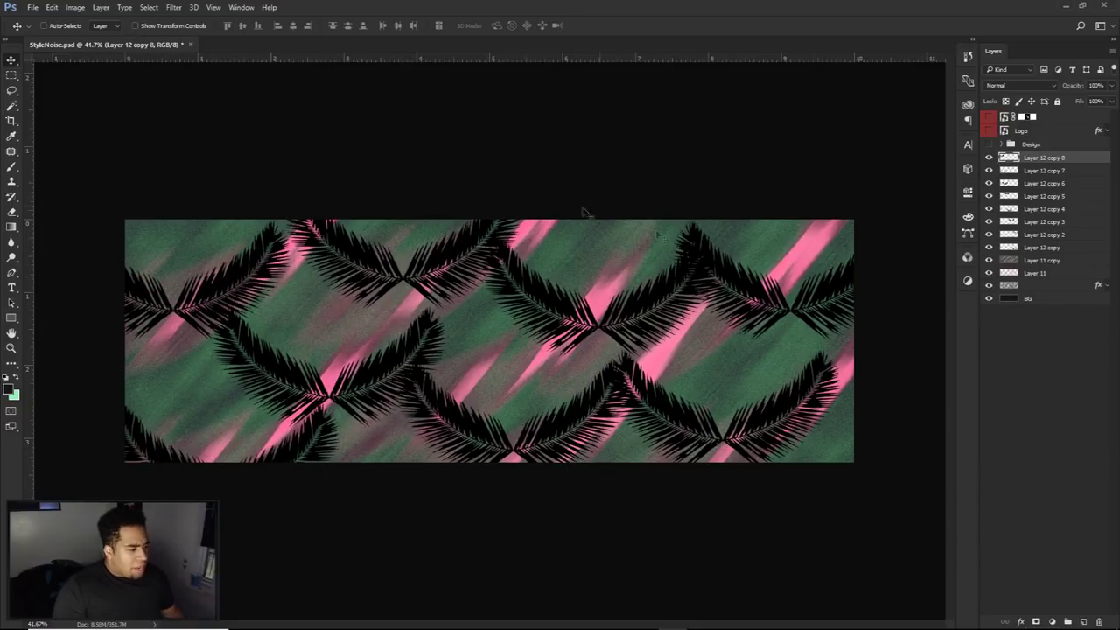
# Step: Shift the seven copies and the original leaf pair to balance the pattern, and add another copy in the lower-right corner
pyautogui.keyDown('shift'); pyautogui.click(1041, 235); pyautogui.keyUp('shift')
pyautogui.moveTo(735, 306); pyautogui.dragTo(713, 313)
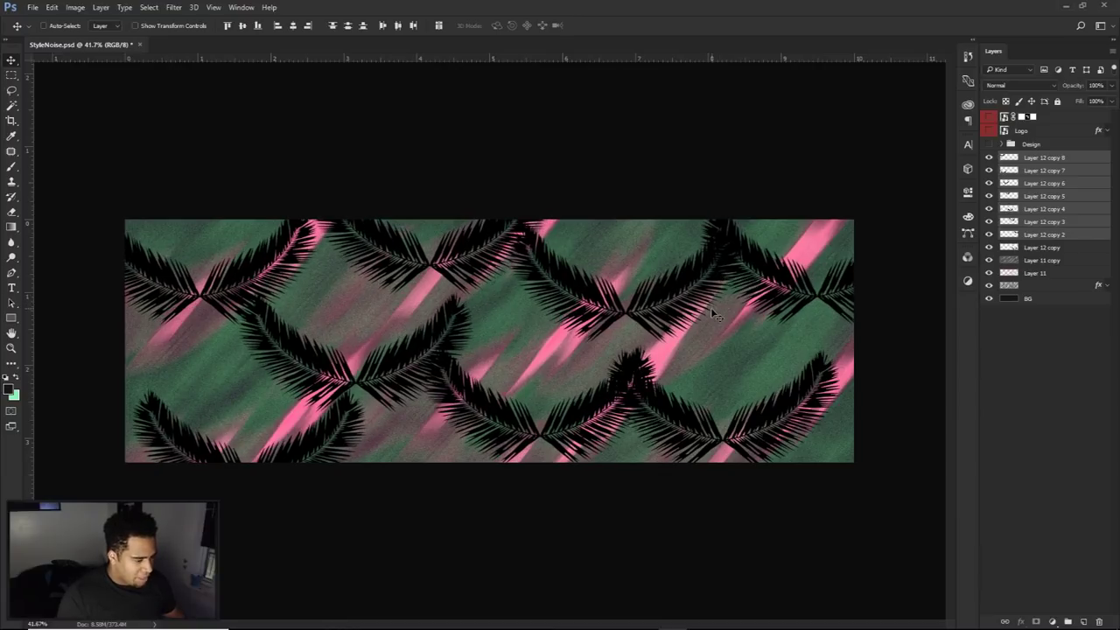
pyautogui.click(1036, 247)
pyautogui.moveTo(742, 350); pyautogui.dragTo(712, 333)
pyautogui.moveTo(658, 358); pyautogui.dragTo(813, 407)
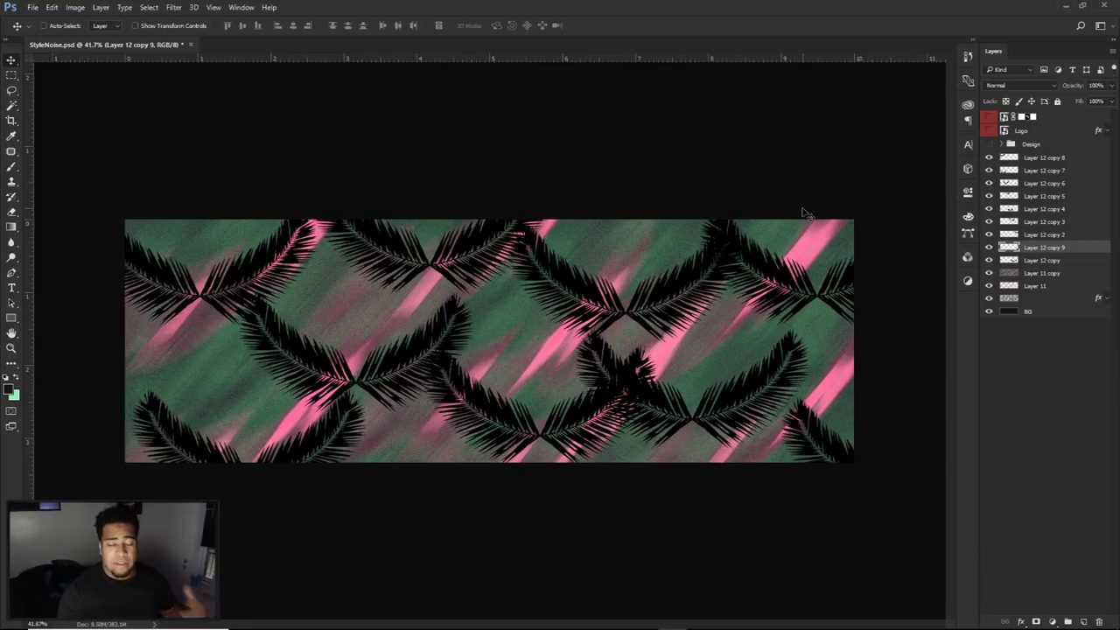
# Step: Group all the leaf-pair layers and check the group by toggling its visibility
pyautogui.click(1033, 164)
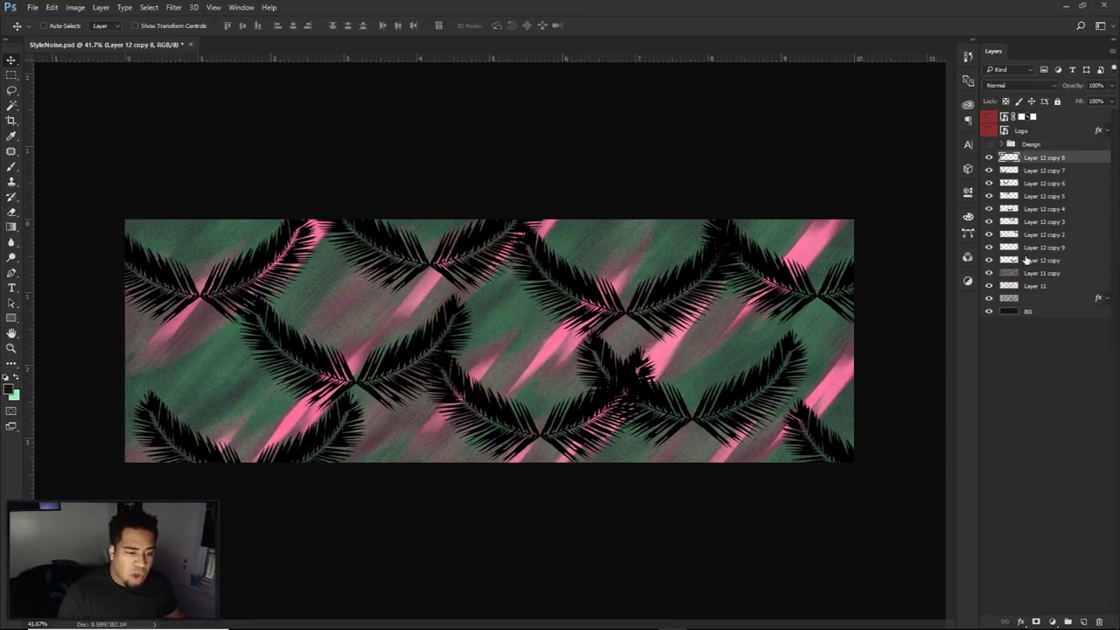
pyautogui.keyDown('shift'); pyautogui.click(1026, 260); pyautogui.keyUp('shift')
pyautogui.hotkey('ctrl', 'g')
pyautogui.click(988, 157)
pyautogui.click(988, 157)
# Step: Merge a duplicate of the leaf group into a single layer and hide the original group
pyautogui.hotkey('ctrl', 'j')
pyautogui.hotkey('ctrl', 'e')
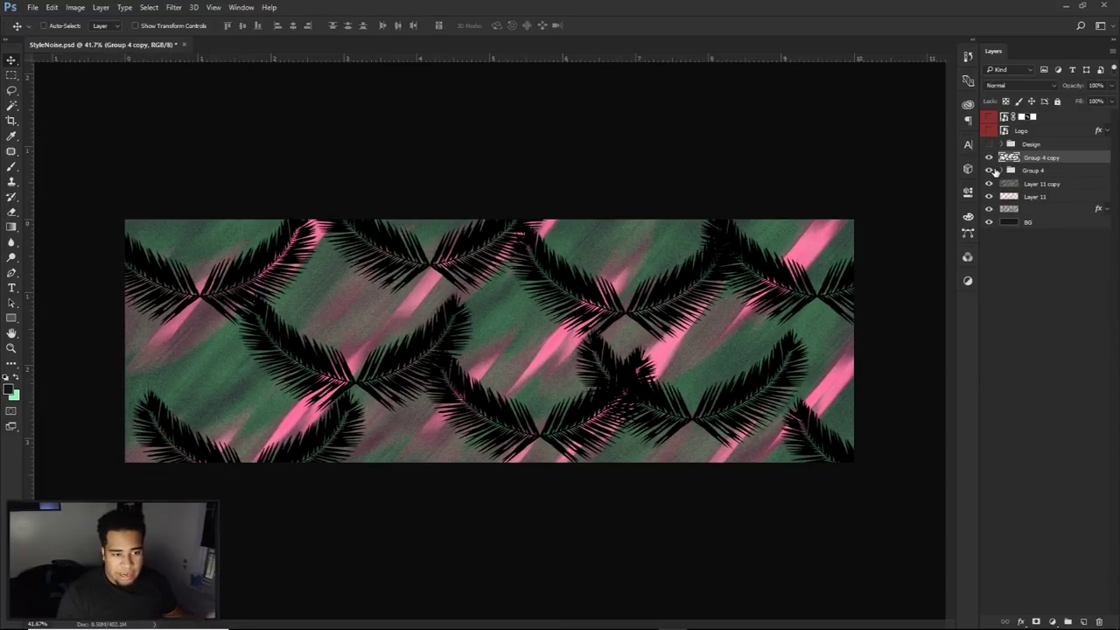
pyautogui.click(989, 169)
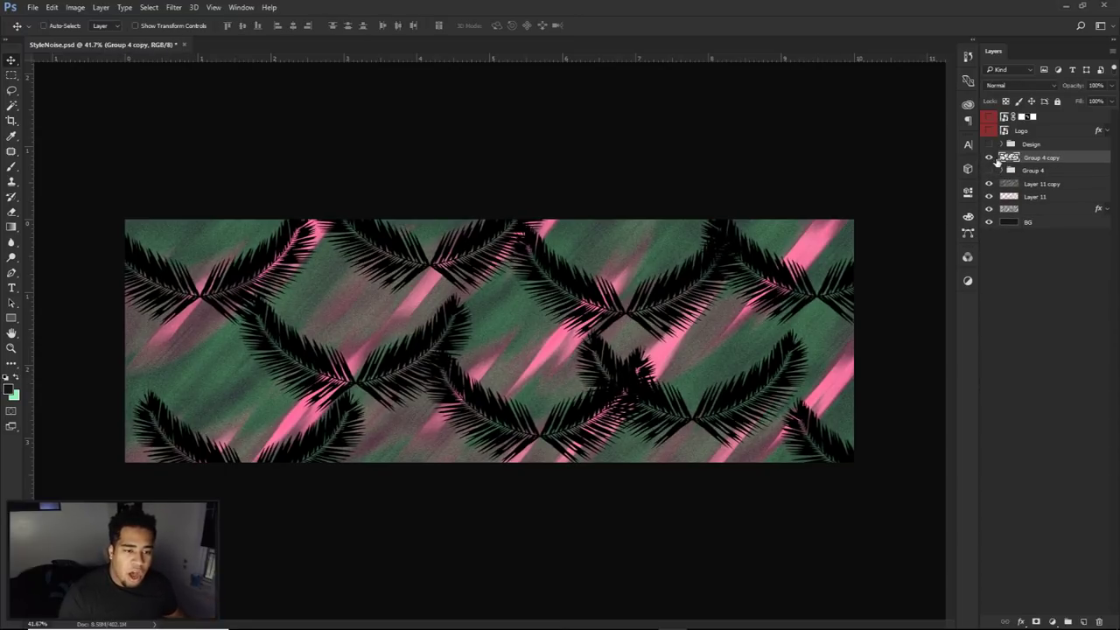
# Step: Set the merged leaf pattern layer's opacity to 30%
pyautogui.click(1110, 85)
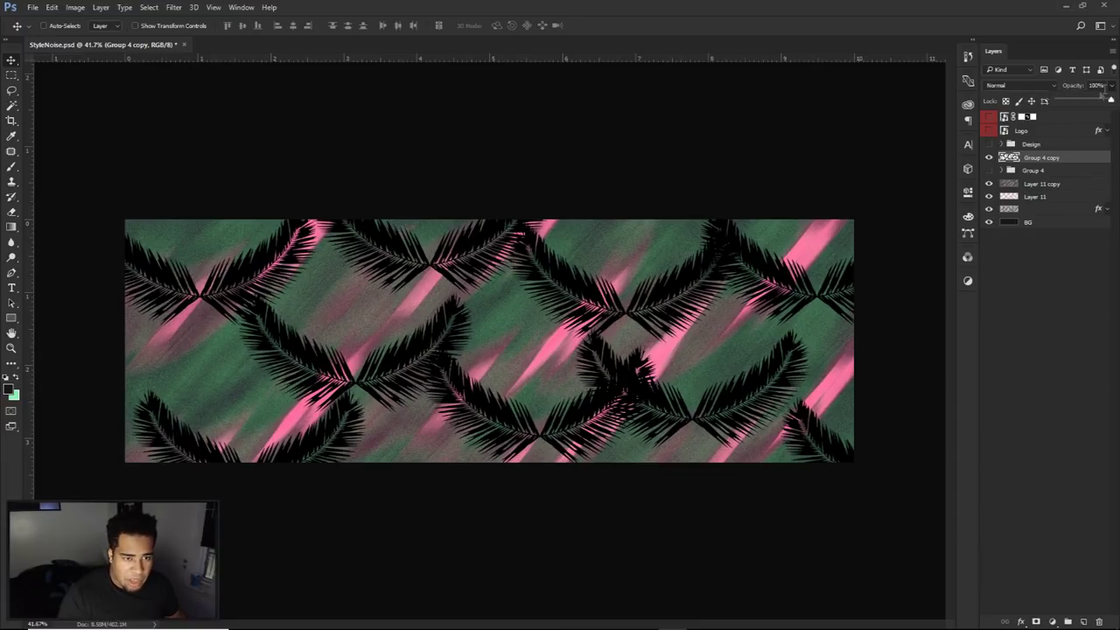
pyautogui.moveTo(1074, 103); pyautogui.dragTo(1072, 101)
pyautogui.click(1093, 85)
pyautogui.write('30')
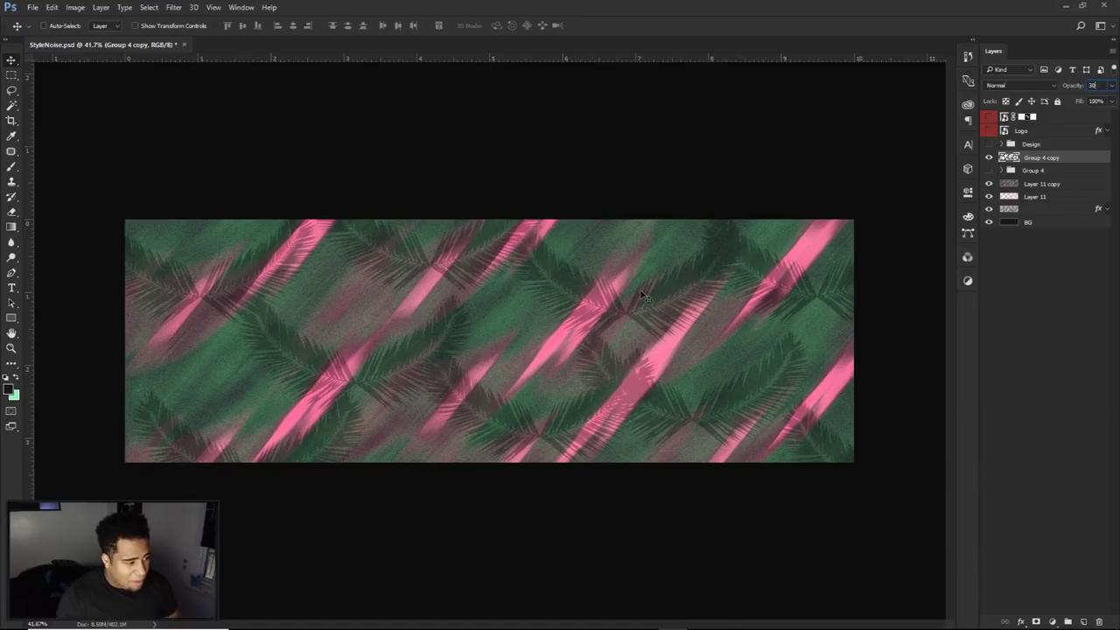
pyautogui.press('Return')
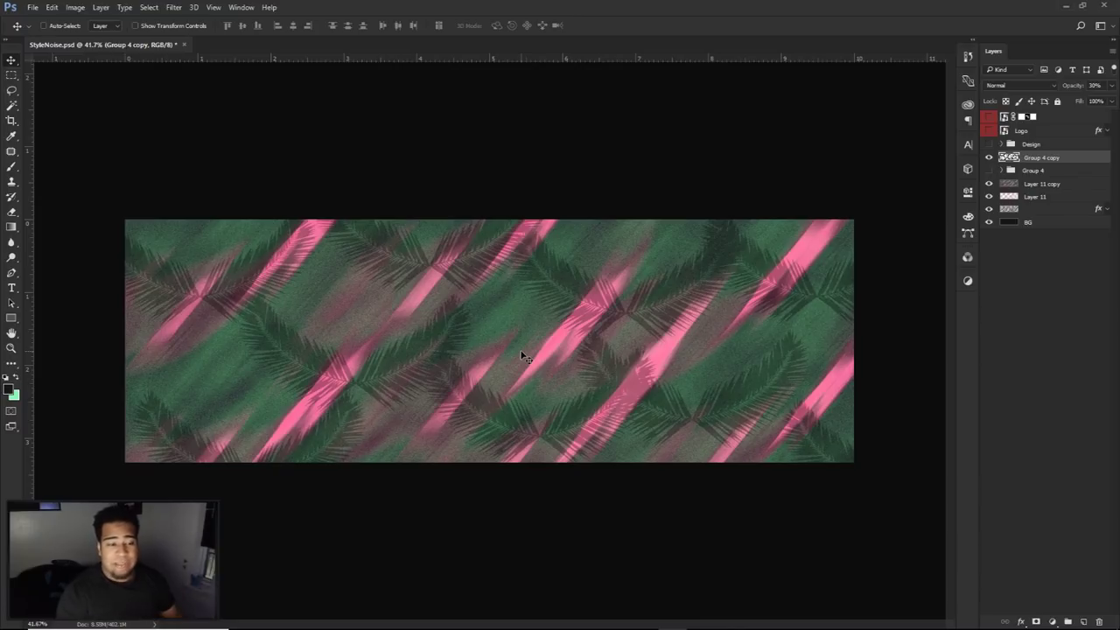
# Step: Duplicate the faded leaf pattern layer, then shrink the lower of the two and place it toward the banner's upper left
pyautogui.press('ctrl')
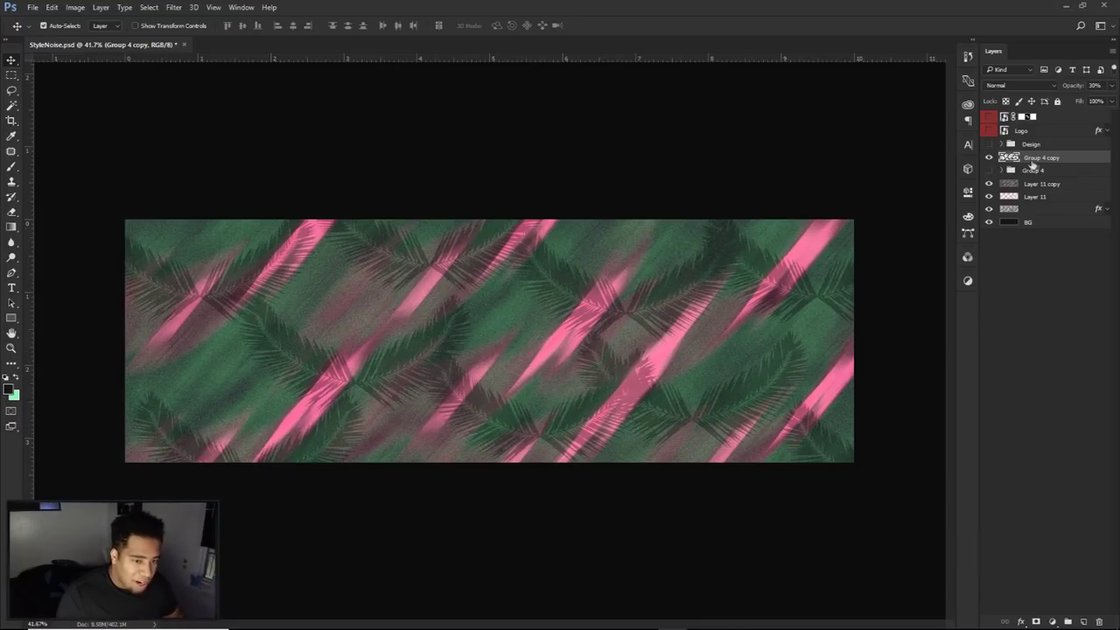
pyautogui.hotkey('ctrl', 'j')
pyautogui.click(1037, 171)
pyautogui.moveTo(462, 299); pyautogui.dragTo(498, 318)
pyautogui.hotkey('ctrl', 't')
pyautogui.moveTo(802, 261); pyautogui.dragTo(667, 267)
pyautogui.moveTo(914, 191); pyautogui.dragTo(620, 300)
pyautogui.moveTo(545, 372); pyautogui.dragTo(341, 266)
pyautogui.press('Return')
# Step: Repeat the small leaf pattern across the banner, then merge all the small copies into one layer positioned slightly lower
pyautogui.keyDown('alt'); pyautogui.moveTo(232, 285); pyautogui.dragTo(592, 353); pyautogui.keyUp('alt')
pyautogui.keyDown('alt'); pyautogui.moveTo(592, 354); pyautogui.dragTo(742, 494); pyautogui.keyUp('alt')
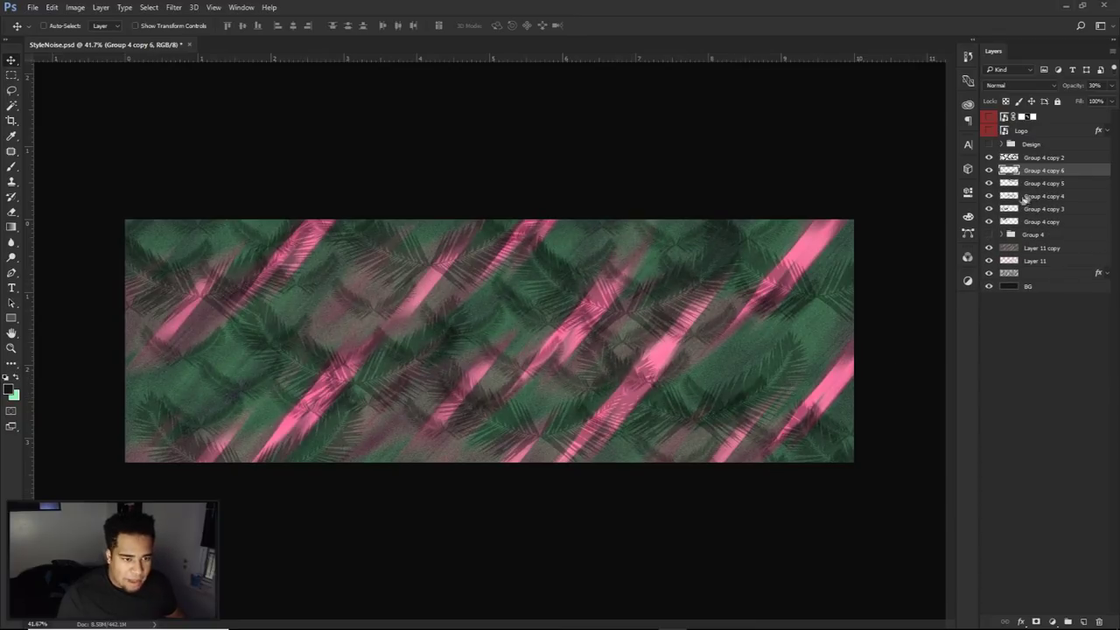
pyautogui.keyDown('shift'); pyautogui.click(1026, 210); pyautogui.keyUp('shift')
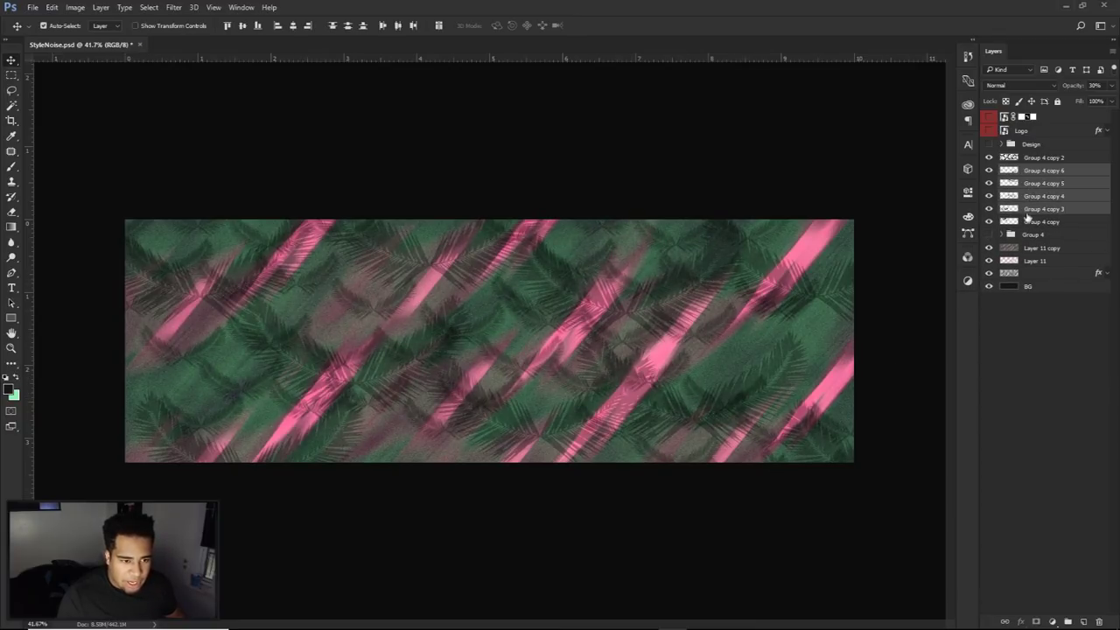
pyautogui.keyDown('ctrl'); pyautogui.click(1028, 219); pyautogui.keyUp('ctrl')
pyautogui.moveTo(605, 247); pyautogui.dragTo(609, 272)
pyautogui.hotkey('ctrl', 'e')
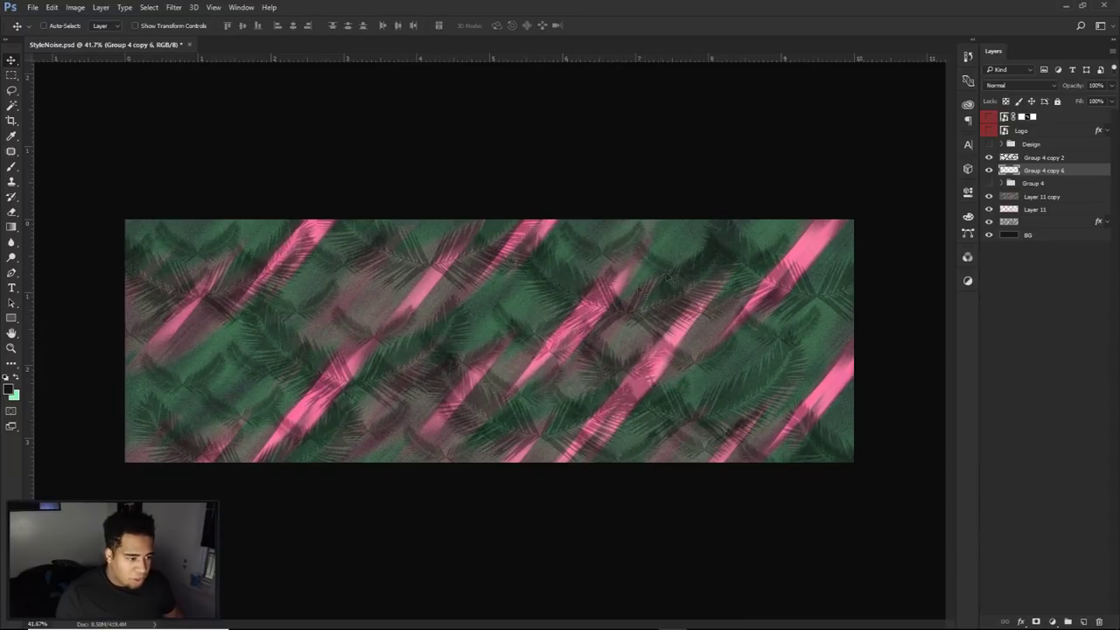
# Step: Set the merged small leaf pattern's opacity to 46% and check its effect by toggling its visibility
pyautogui.moveTo(1111, 85); pyautogui.dragTo(1066, 103)
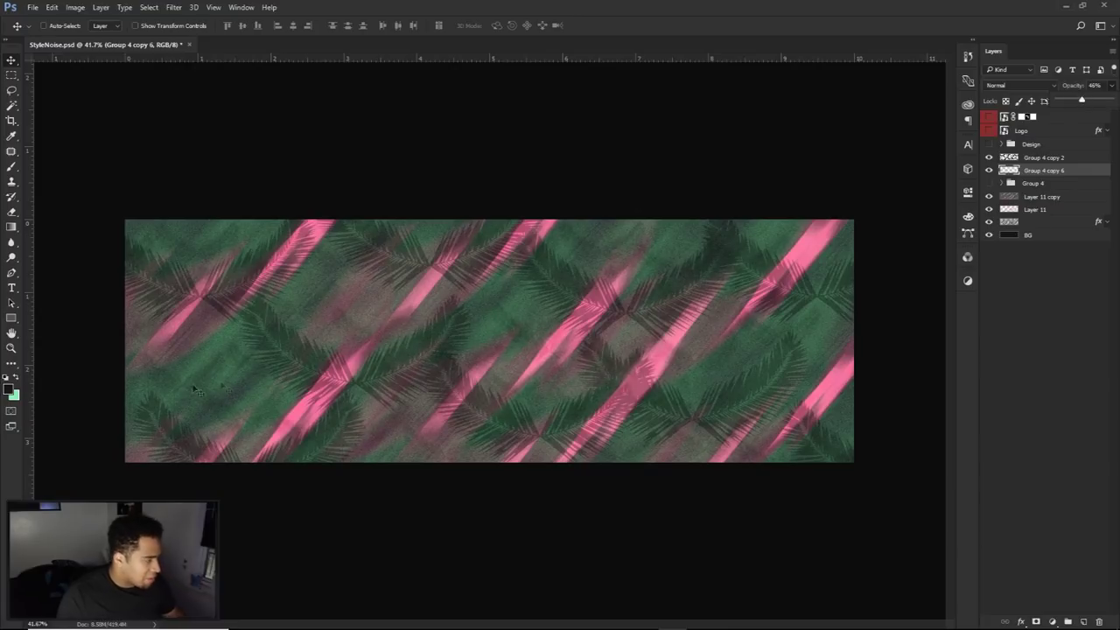
pyautogui.click(989, 171)
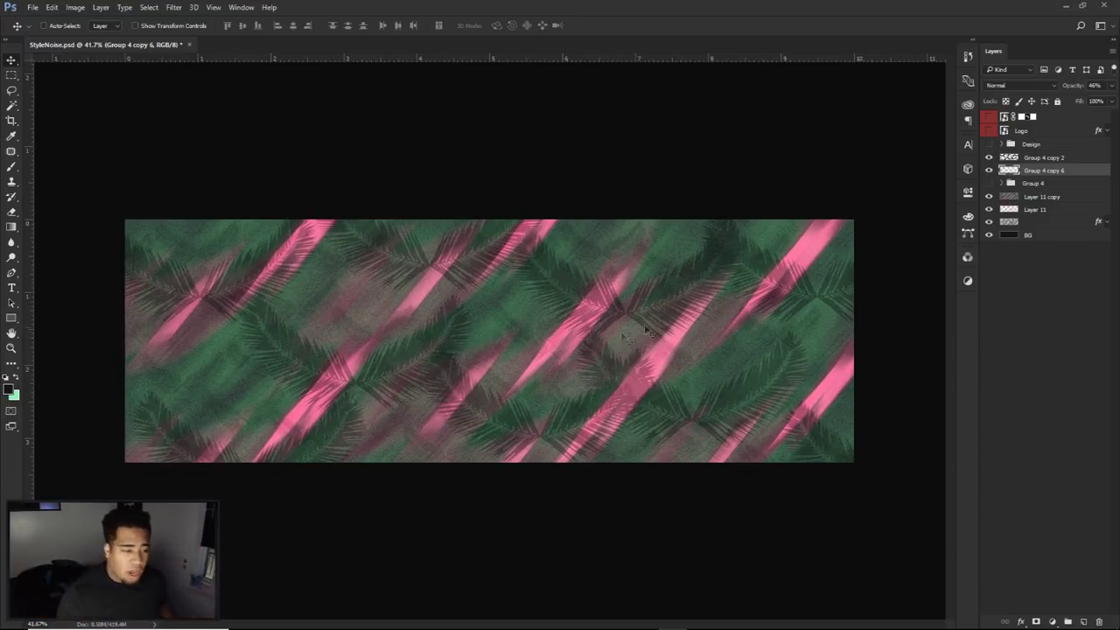
# Step: Add a Color Balance adjustment layer above the leaf patterns with the midtones Cyan–Red value at -34
pyautogui.click(1016, 162)
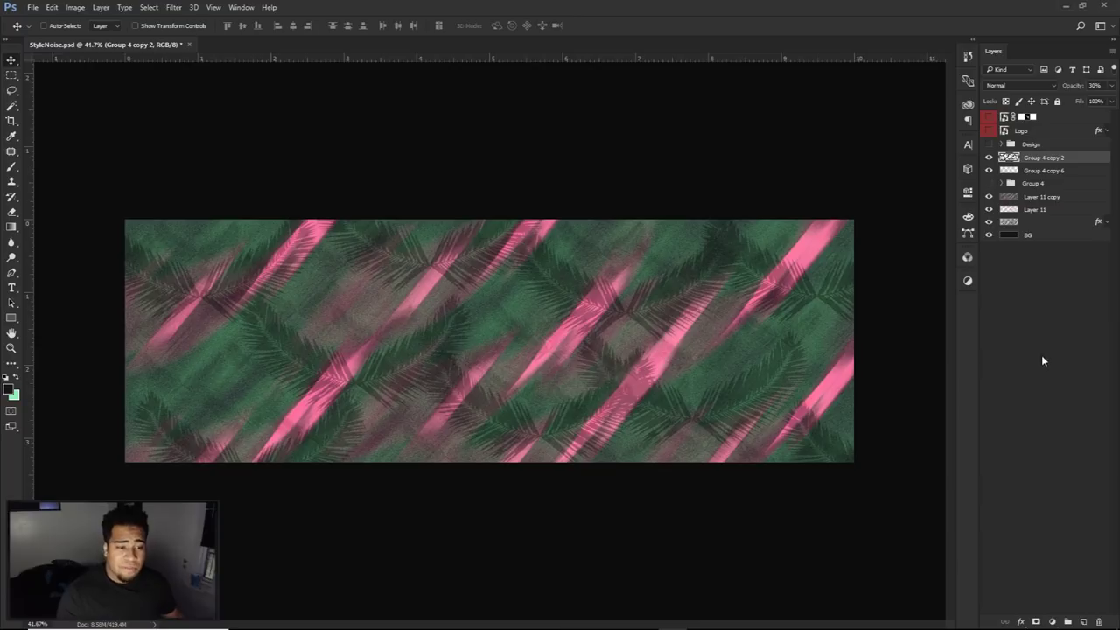
pyautogui.click(1054, 621)
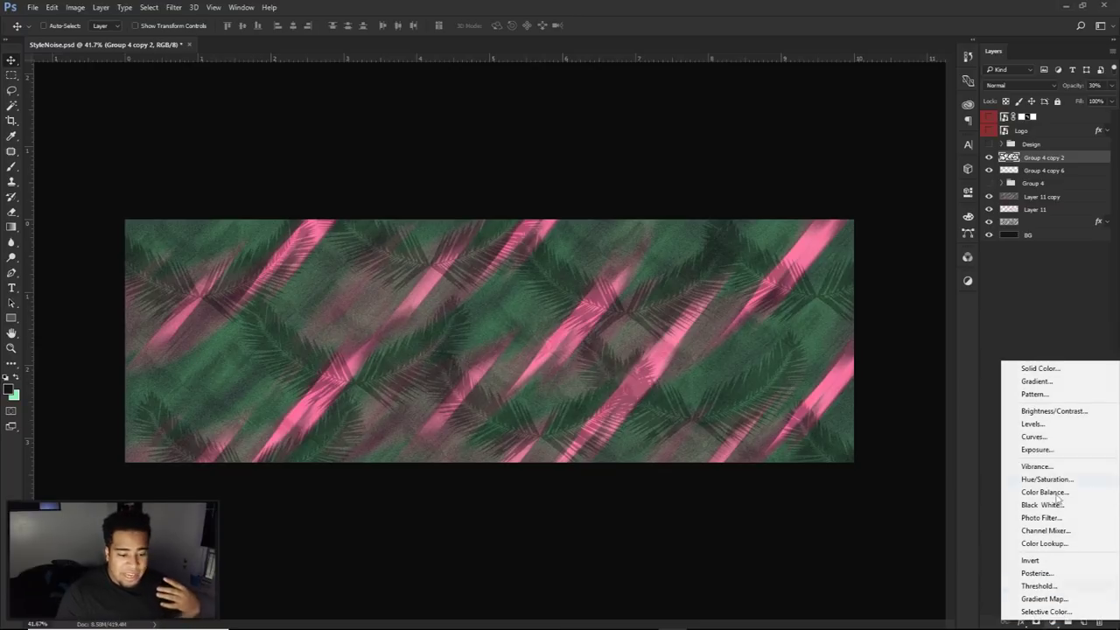
pyautogui.click(1018, 491)
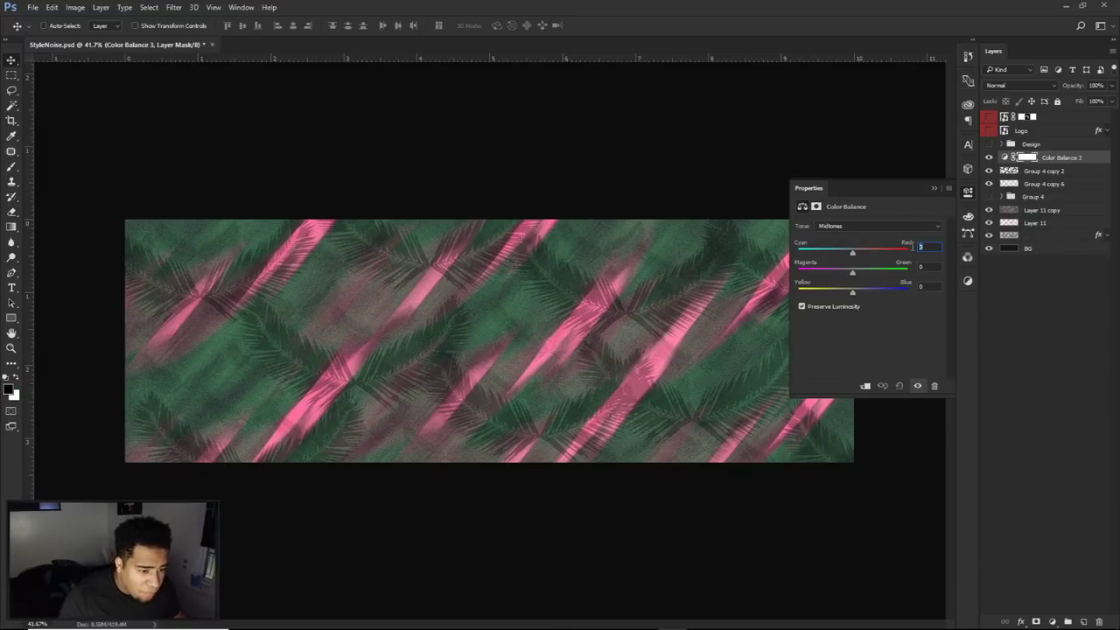
pyautogui.write('-34')
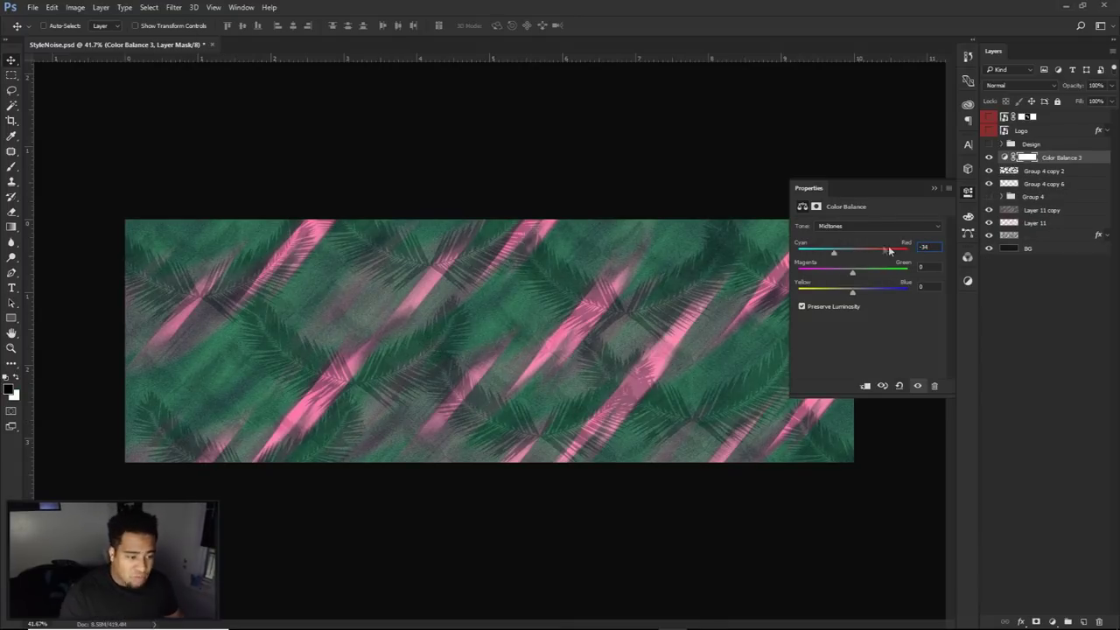
# Step: Experiment with the Color Balance midtones, then set Cyan–Red to -34, Magenta–Green to -34 and Yellow–Blue to 5
pyautogui.moveTo(834, 253)
pyautogui.mouseDown()
pyautogui.moveTo(886, 247)
pyautogui.moveTo(817, 253)
pyautogui.moveTo(871, 251)
pyautogui.moveTo(811, 276)
pyautogui.moveTo(894, 273)
pyautogui.moveTo(817, 292)
pyautogui.moveTo(887, 291)
pyautogui.moveTo(833, 272)
pyautogui.mouseUp()
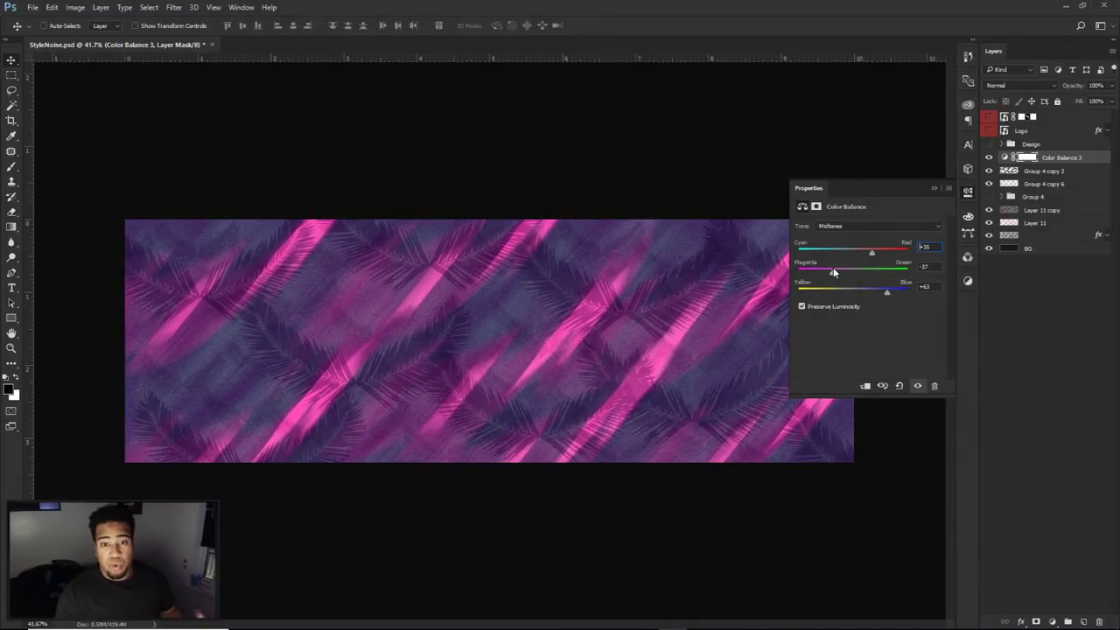
pyautogui.write('-34')
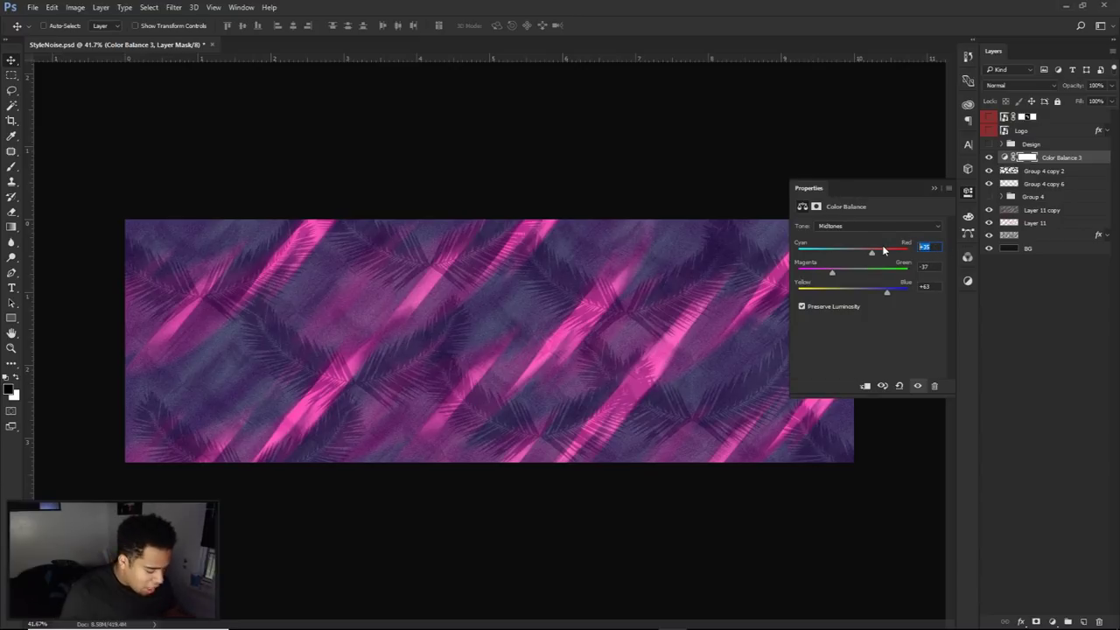
pyautogui.press('Return')
pyautogui.press('Tab')
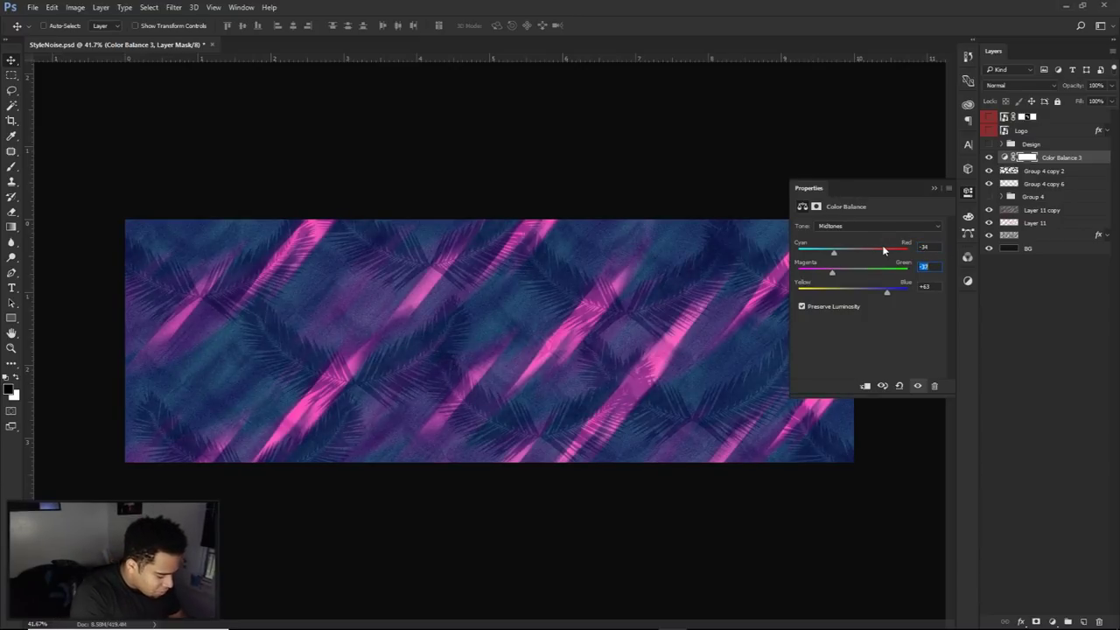
pyautogui.write('-34')
pyautogui.press('Tab')
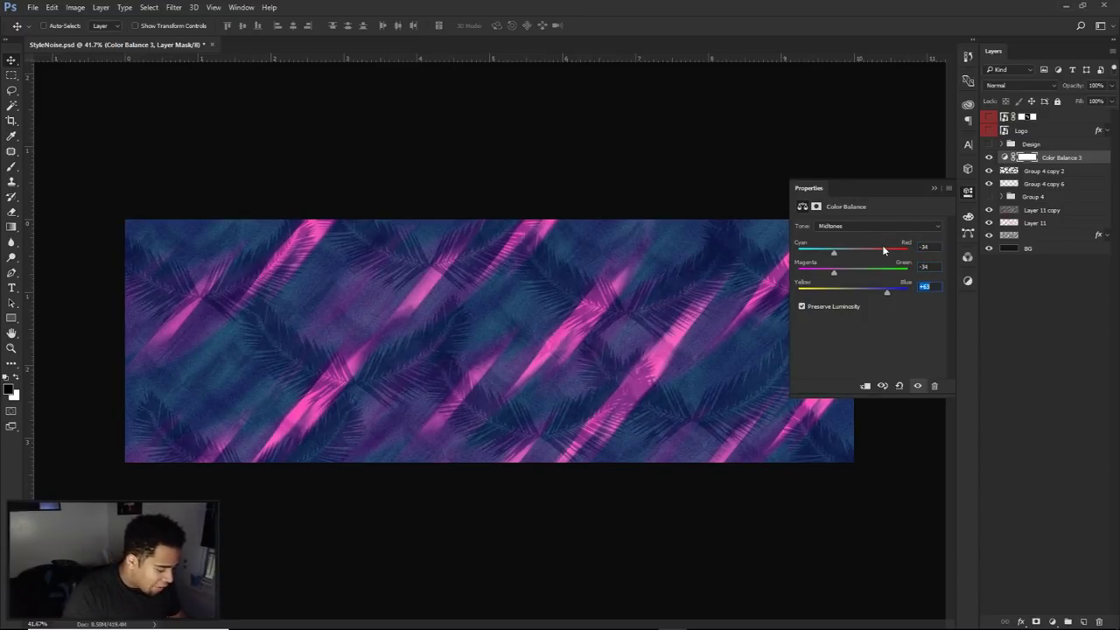
pyautogui.write('5')
pyautogui.click(969, 192)
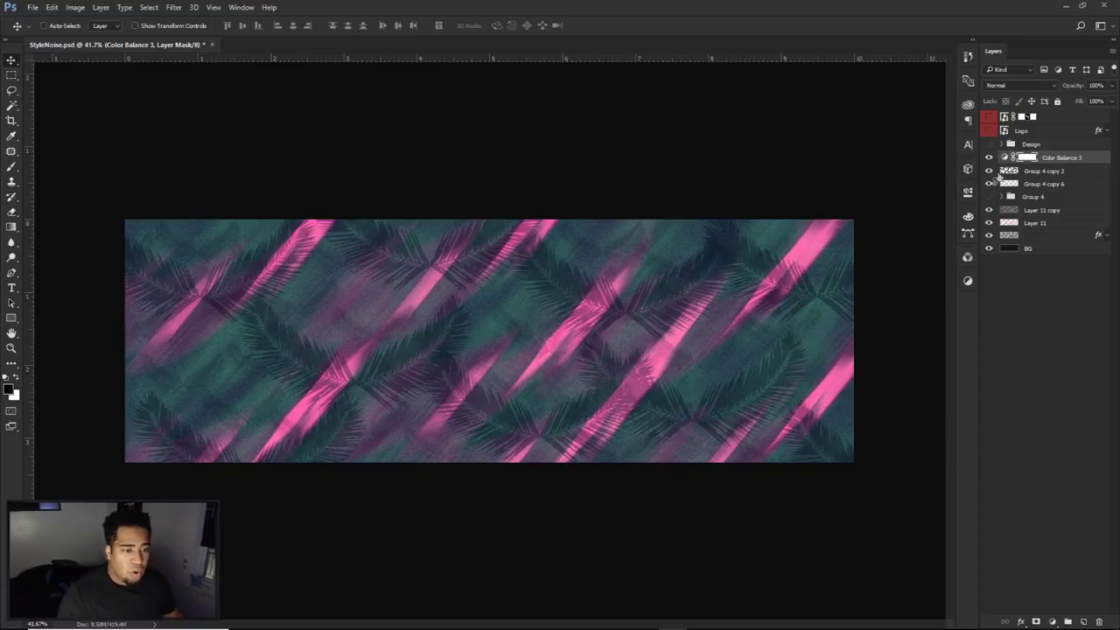
pyautogui.click(989, 157)
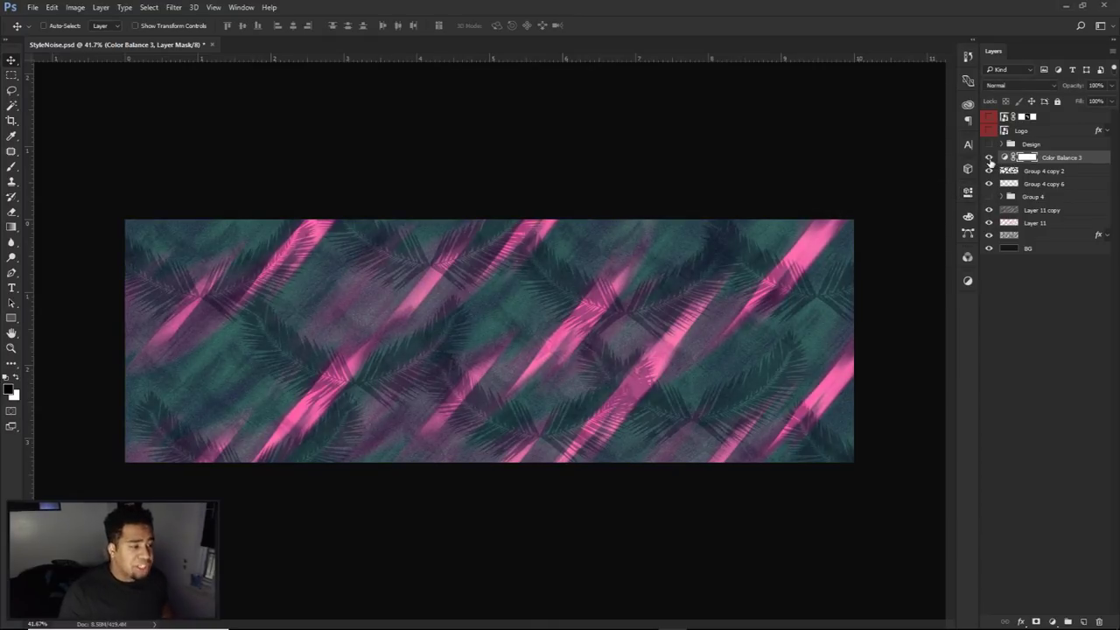
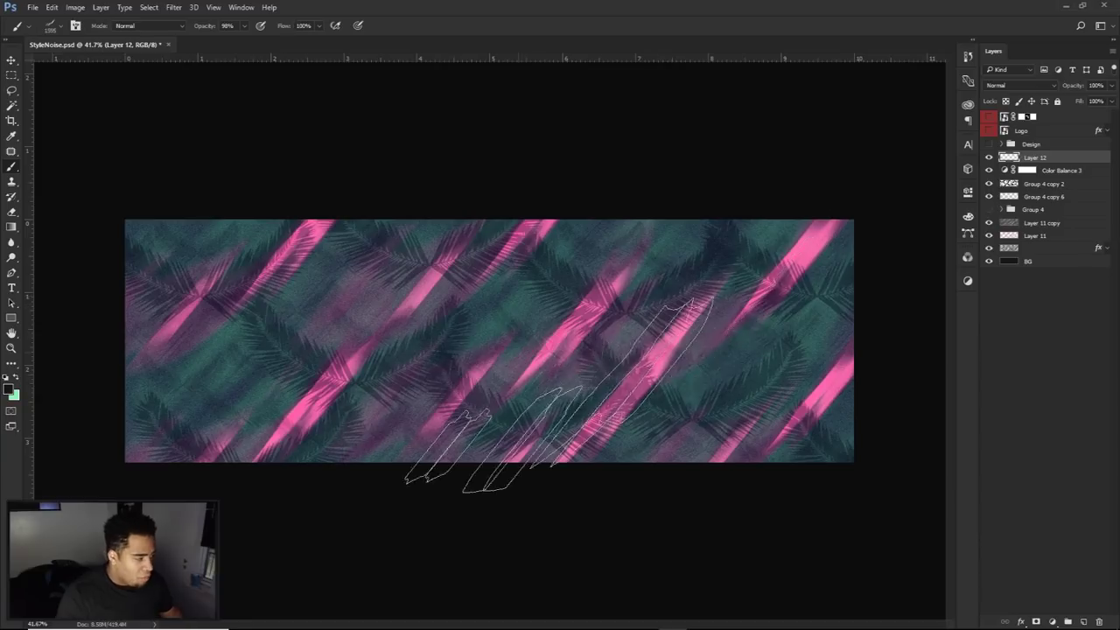
# Step: Choose a soft round brush and sample the pink of the diagonal streaks as the painting colour
pyautogui.rightClick(732, 368)
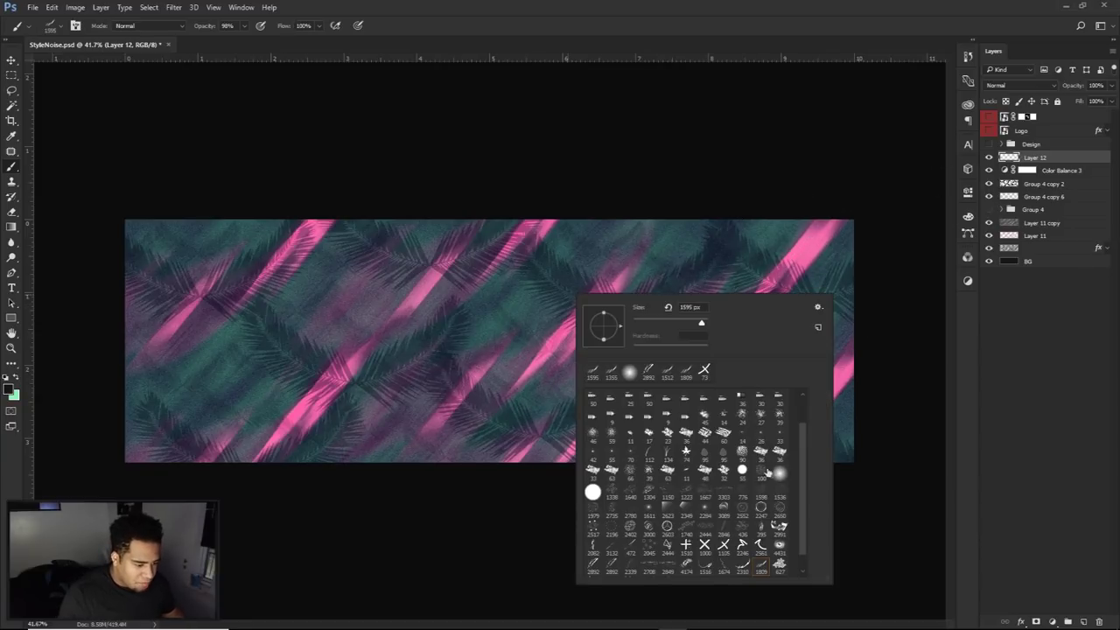
pyautogui.doubleClick(766, 471)
pyautogui.keyDown('alt'); pyautogui.click(814, 251); pyautogui.keyUp('alt')
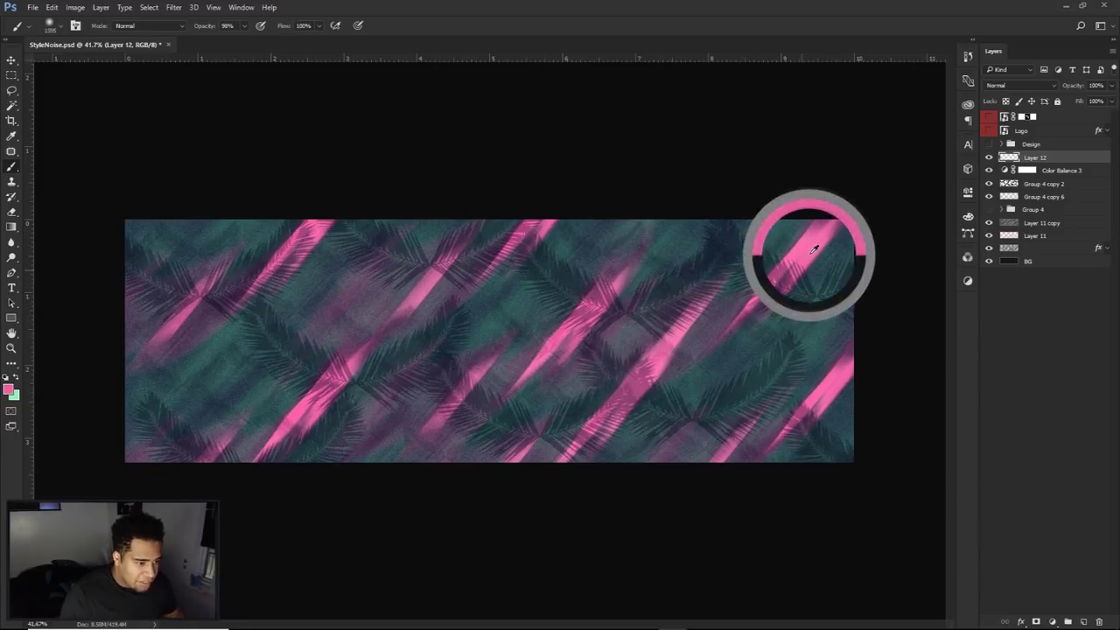
pyautogui.keyDown('alt'); pyautogui.click(724, 302); pyautogui.keyUp('alt')
# Step: Paint three large soft pink glows on the new layer, right of centre, at the lower centre and at the upper left
pyautogui.keyDown('alt'); pyautogui.moveTo(709, 311); pyautogui.dragTo(654, 329); pyautogui.keyUp('alt')
pyautogui.click(680, 320)
pyautogui.keyDown('alt'); pyautogui.moveTo(567, 386); pyautogui.dragTo(596, 389); pyautogui.keyUp('alt')
pyautogui.click(459, 451)
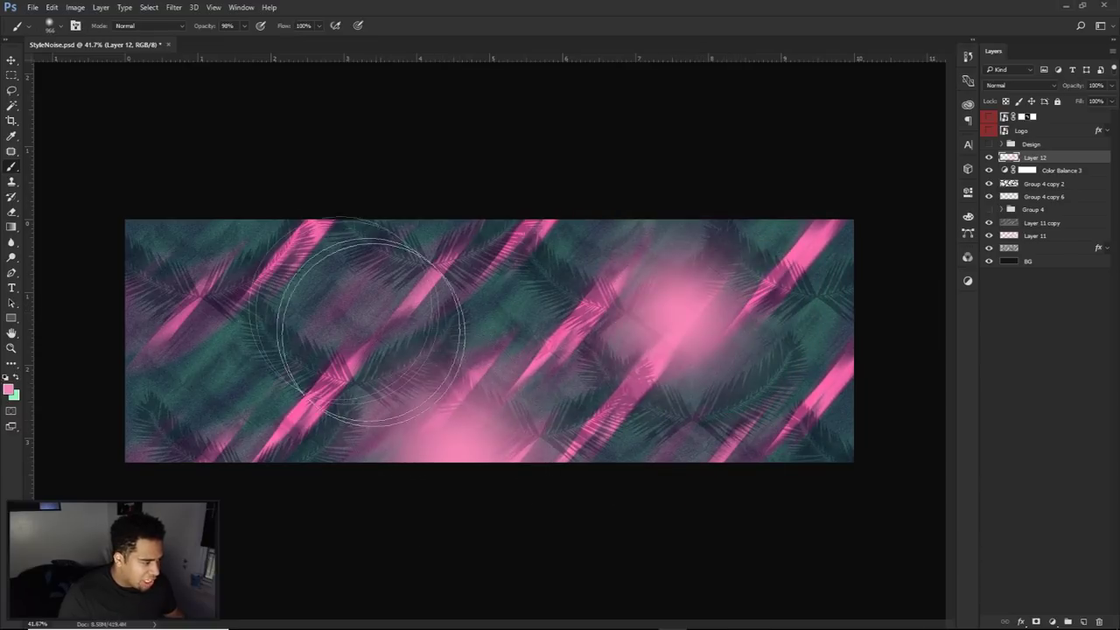
pyautogui.click(304, 267)
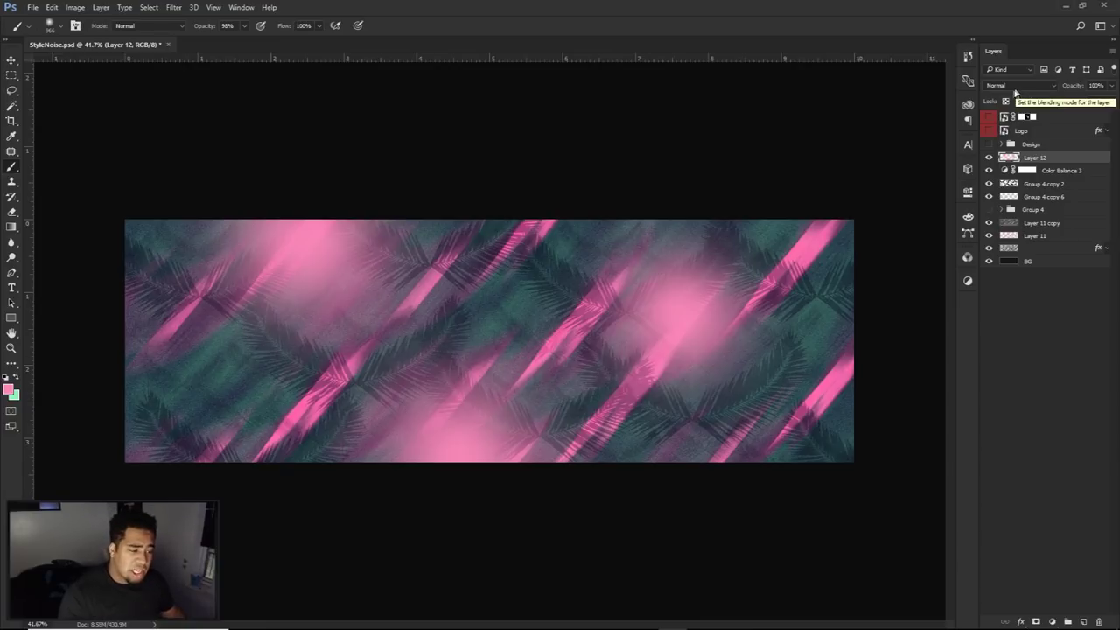
# Step: Undo the three pink glows and repaint them with a larger soft brush right of centre, at the lower centre and at the upper left
pyautogui.hotkey('ctrl', 'alt', 'z')
pyautogui.hotkey('ctrl', 'alt', 'z')
pyautogui.hotkey('ctrl', 'alt', 'z')
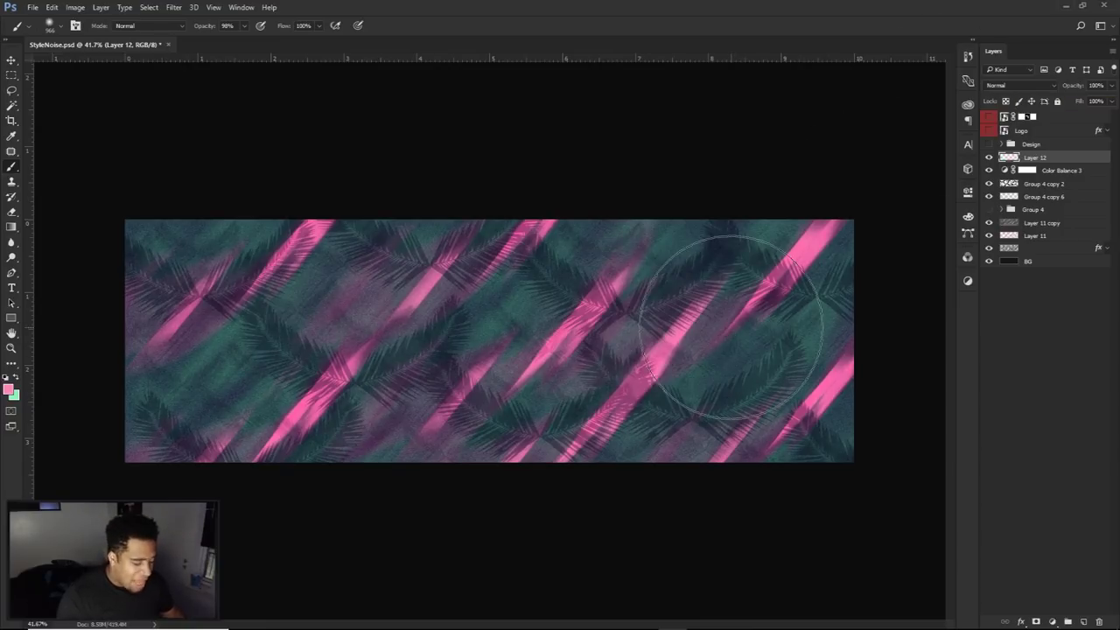
pyautogui.moveTo(707, 323)
pyautogui.mouseDown()
pyautogui.moveTo(702, 313)
pyautogui.moveTo(723, 298)
pyautogui.moveTo(629, 306)
pyautogui.mouseUp()
pyautogui.click(650, 300)
pyautogui.click(438, 465)
pyautogui.moveTo(247, 331); pyautogui.dragTo(378, 329)
pyautogui.click(243, 243)
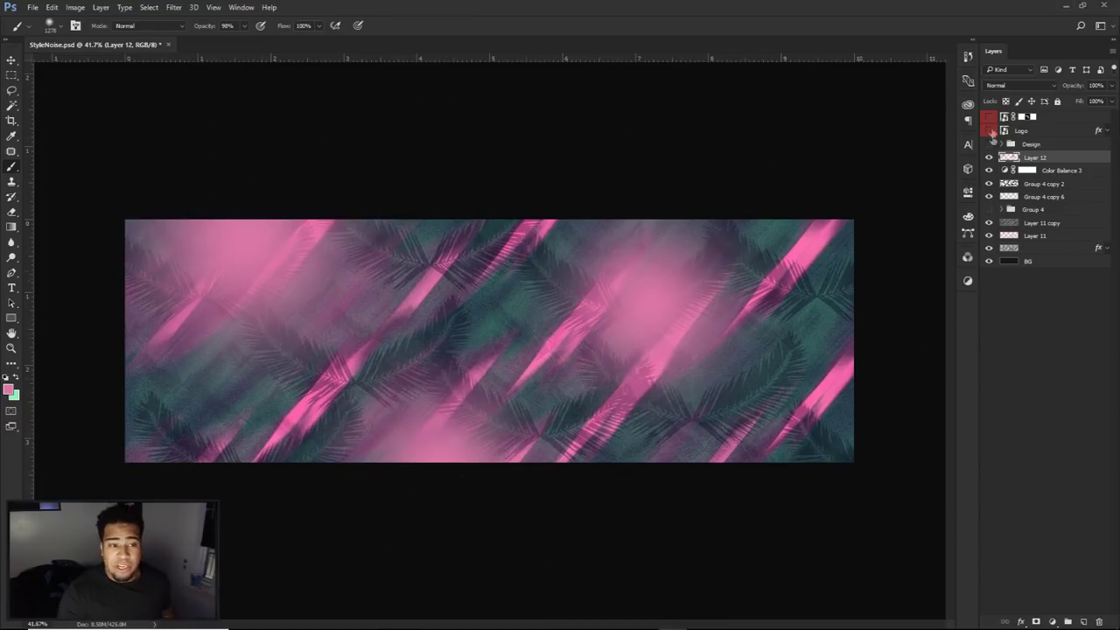
# Step: Set the pink glow layer to Linear Dodge (Add) blending at 35% opacity
pyautogui.click(1009, 86)
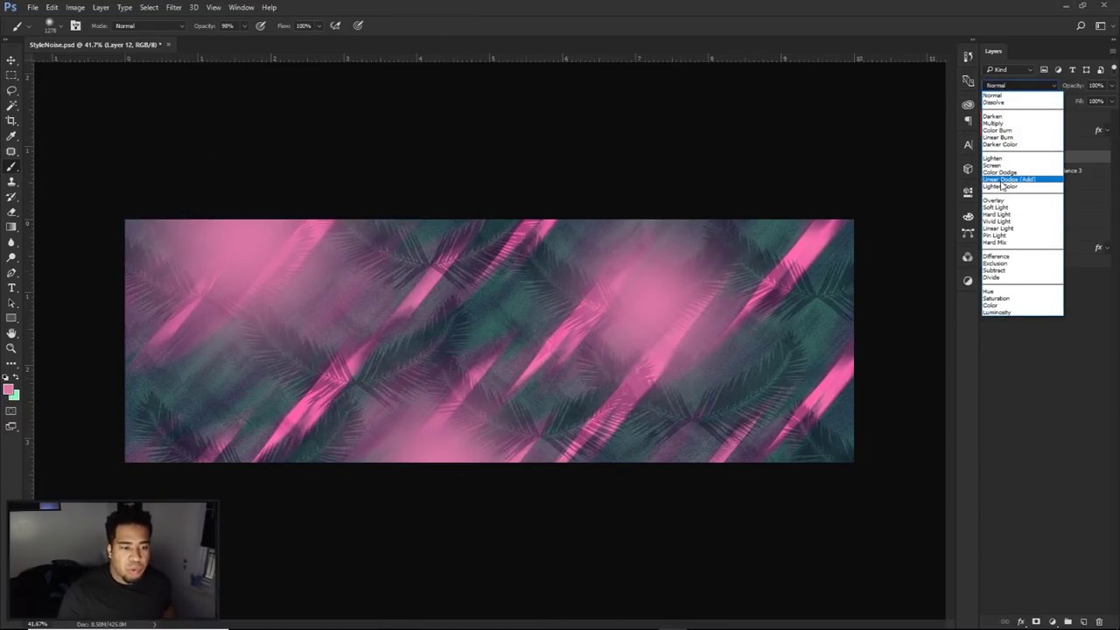
pyautogui.click(1009, 179)
pyautogui.click(1109, 85)
pyautogui.moveTo(1090, 104); pyautogui.dragTo(1078, 96)
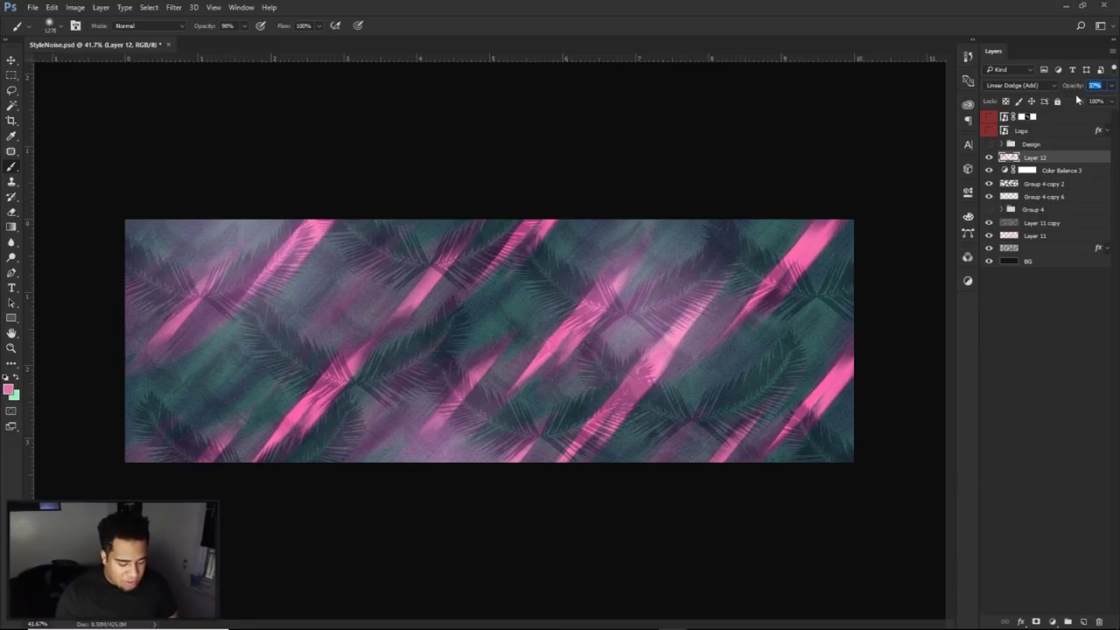
pyautogui.write('35')
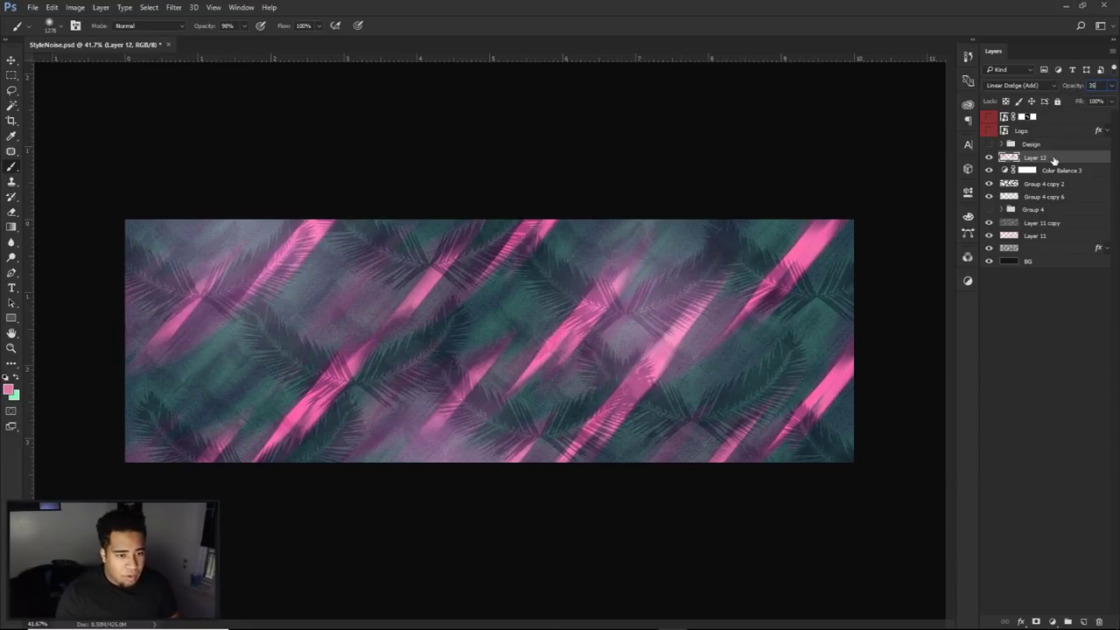
# Step: Adjust the pink glows with Hue/Saturation, testing a darker lightness, and apply Hue -17 with Saturation and Lightness at 0
pyautogui.hotkey('ctrl', 'u')
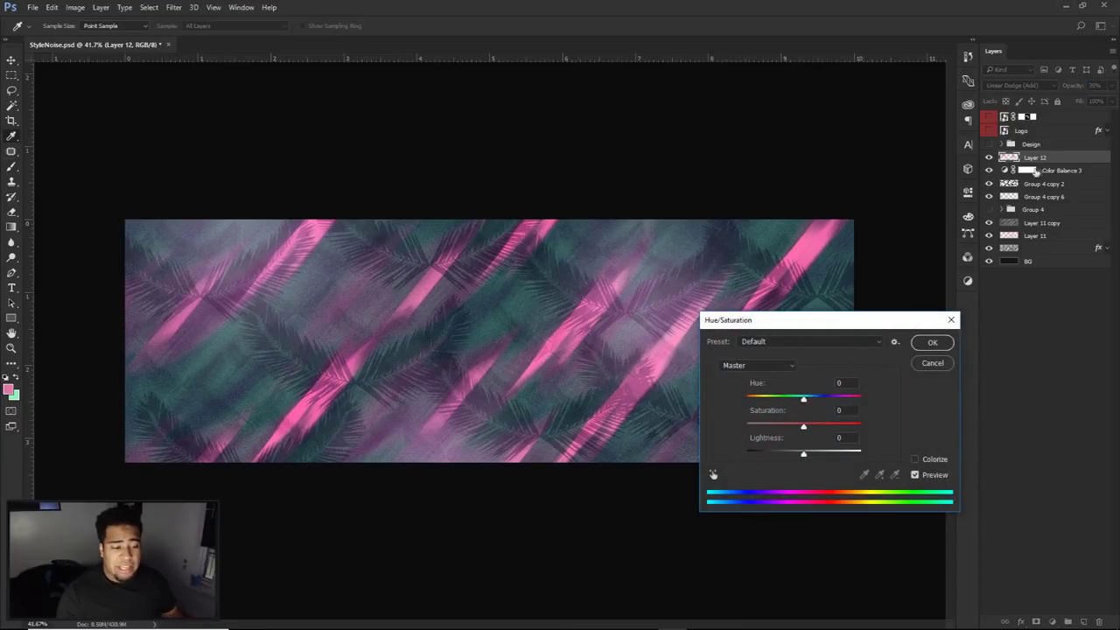
pyautogui.moveTo(767, 319); pyautogui.dragTo(770, 285)
pyautogui.moveTo(806, 364)
pyautogui.mouseDown()
pyautogui.moveTo(758, 367)
pyautogui.moveTo(827, 367)
pyautogui.moveTo(805, 365)
pyautogui.mouseUp()
pyautogui.moveTo(806, 419); pyautogui.dragTo(776, 420)
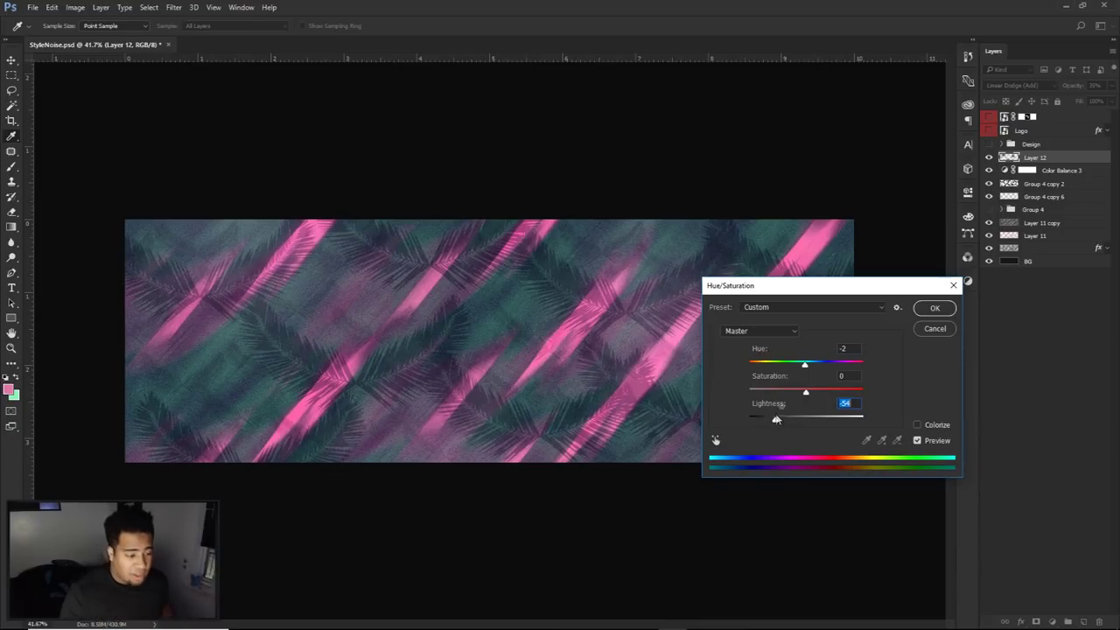
pyautogui.moveTo(781, 421); pyautogui.dragTo(805, 421)
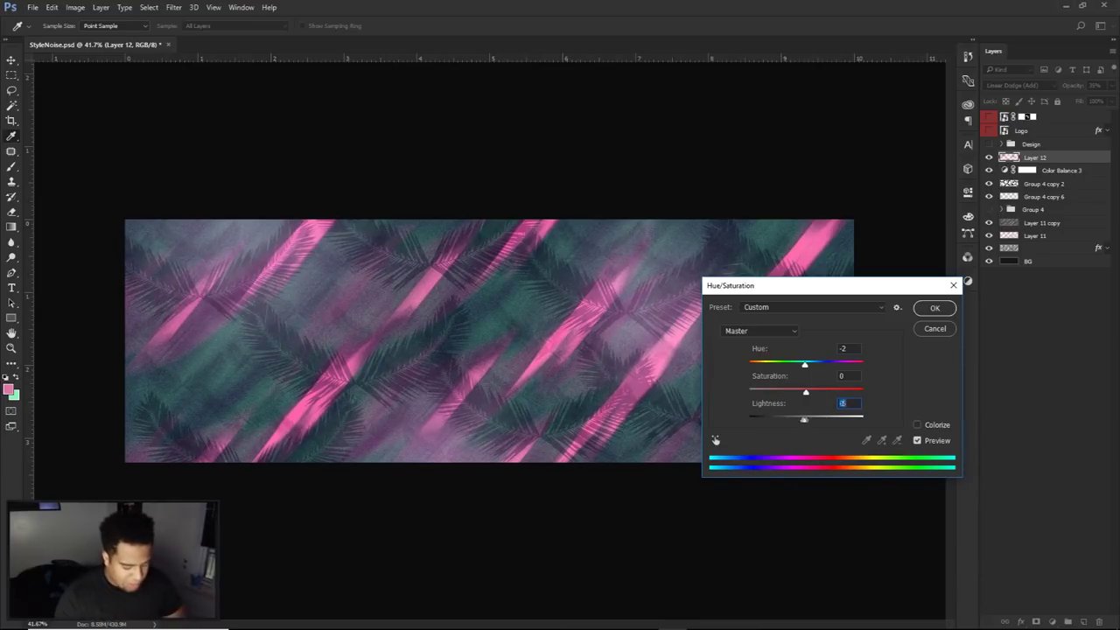
pyautogui.moveTo(811, 360)
pyautogui.mouseDown()
pyautogui.moveTo(822, 365)
pyautogui.moveTo(796, 369)
pyautogui.mouseUp()
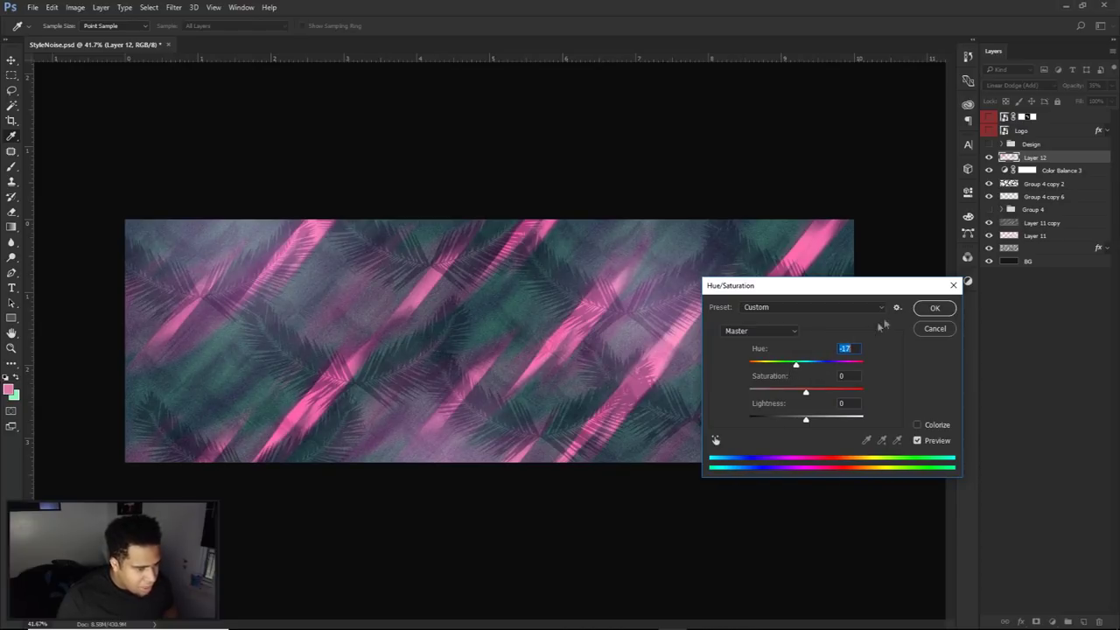
pyautogui.click(916, 308)
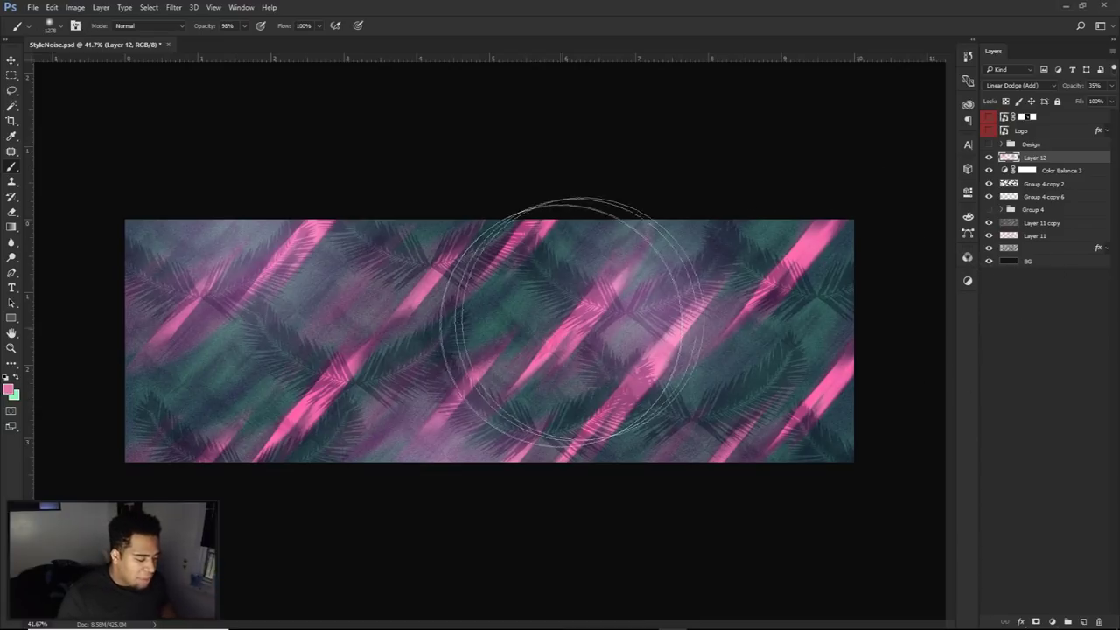
# Step: Paint large soft muted-teal glows on a new layer at the banner's lower left, upper area left of centre and lower right
pyautogui.click(1083, 621)
pyautogui.moveTo(289, 325); pyautogui.dragTo(229, 355)
pyautogui.moveTo(208, 368); pyautogui.dragTo(166, 370)
pyautogui.click(198, 387)
pyautogui.click(409, 235)
pyautogui.moveTo(590, 442)
pyautogui.mouseDown()
pyautogui.moveTo(667, 384)
pyautogui.moveTo(735, 424)
pyautogui.mouseUp()
pyautogui.hotkey('ctrl', 'z')
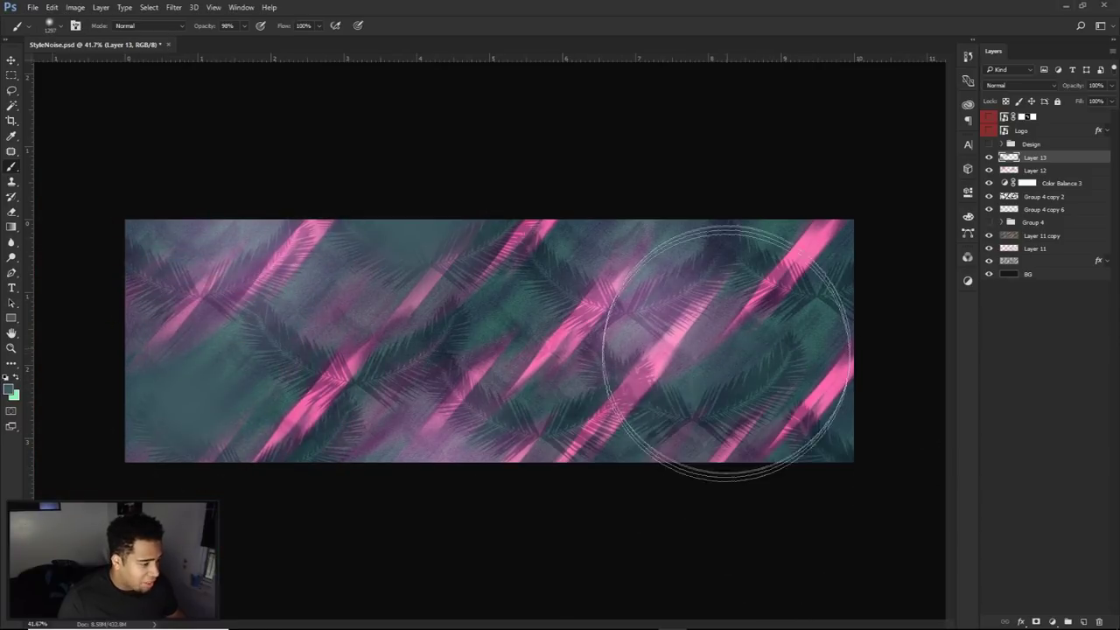
# Step: Set the teal glow layer to Linear Dodge (Add) blending at 30% opacity
pyautogui.click(1019, 85)
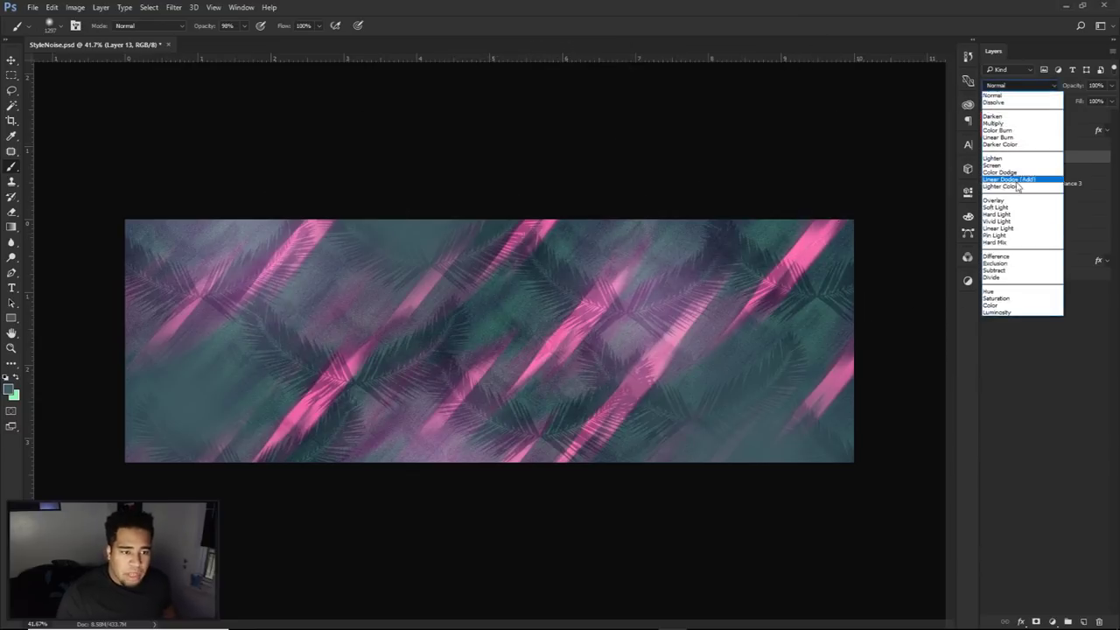
pyautogui.click(1024, 178)
pyautogui.click(1110, 88)
pyautogui.click(1076, 100)
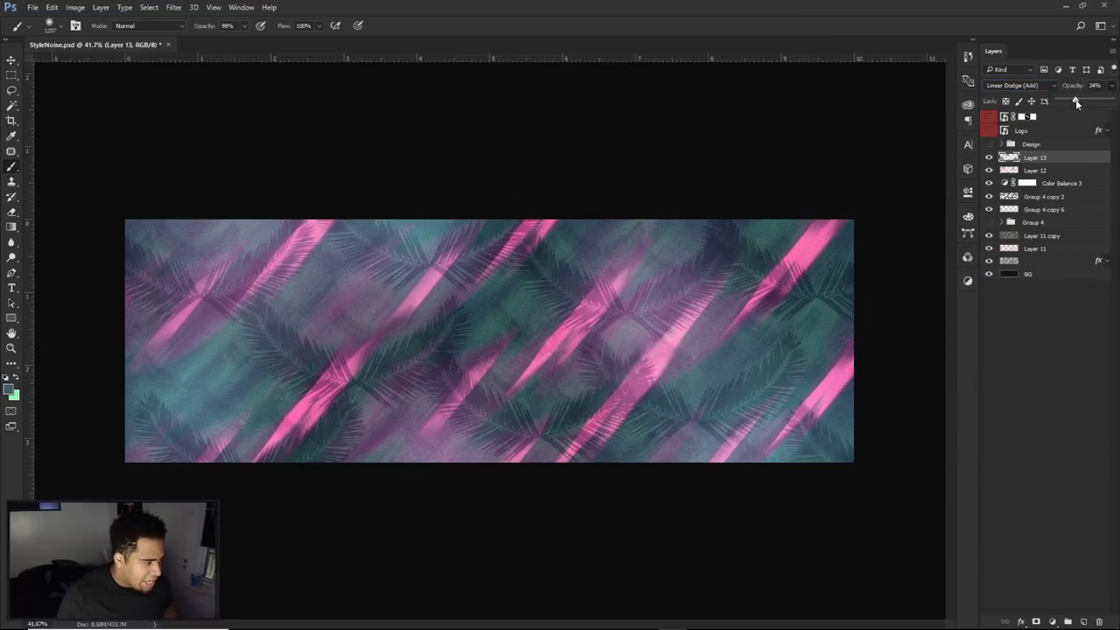
# Step: Shift the teal glow layer's hue to +31 with Hue/Saturation
pyautogui.hotkey('ctrl', 'u')
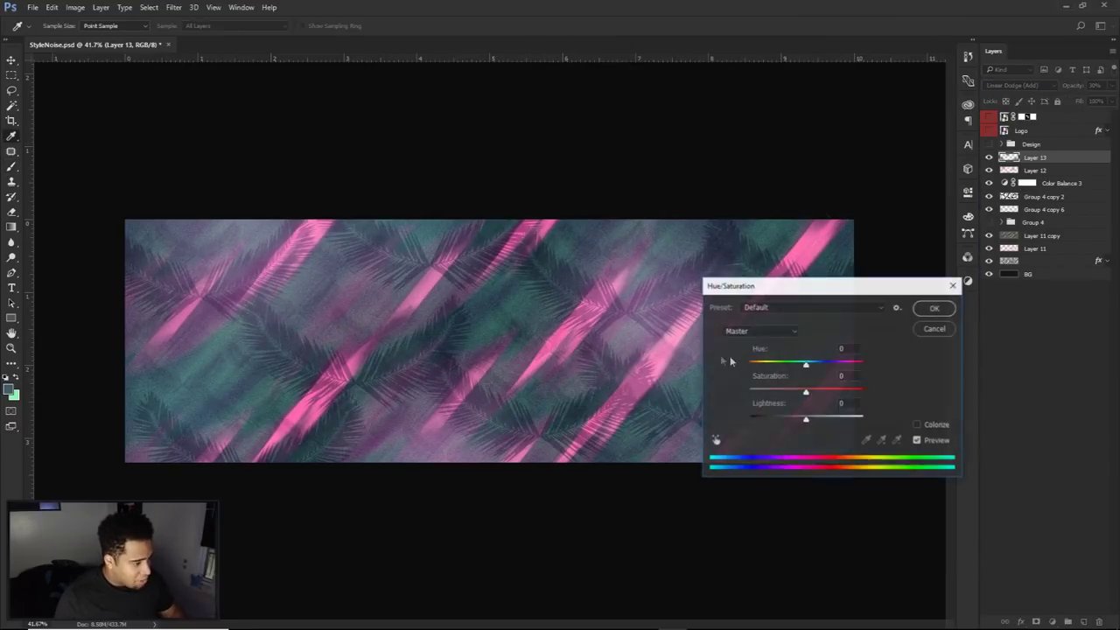
pyautogui.moveTo(806, 363)
pyautogui.mouseDown()
pyautogui.moveTo(860, 362)
pyautogui.moveTo(751, 362)
pyautogui.moveTo(824, 362)
pyautogui.mouseUp()
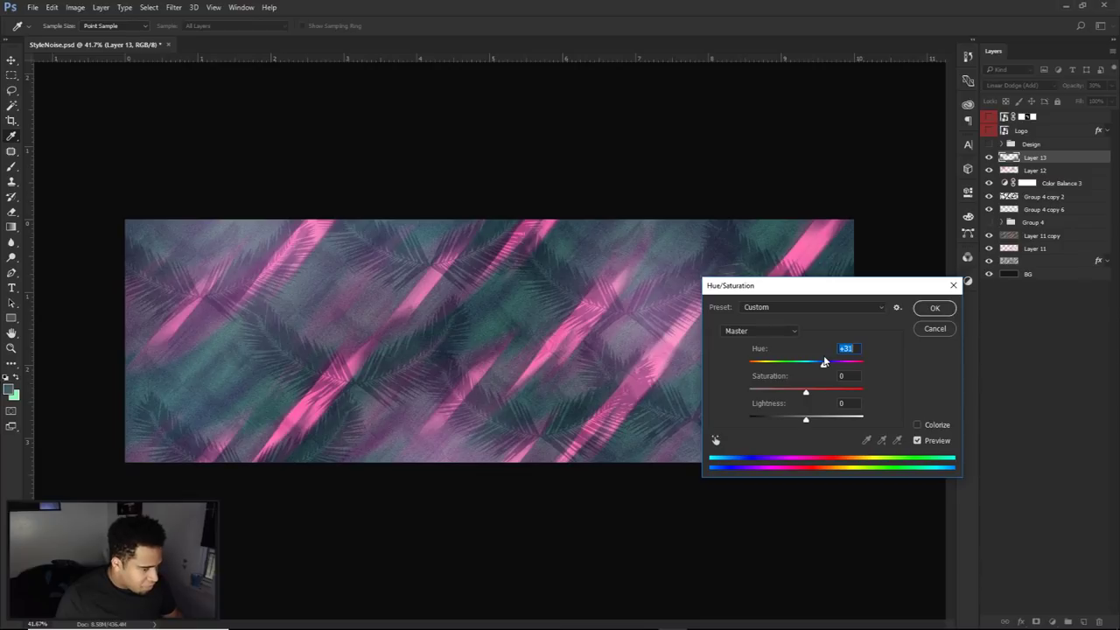
pyautogui.click(932, 307)
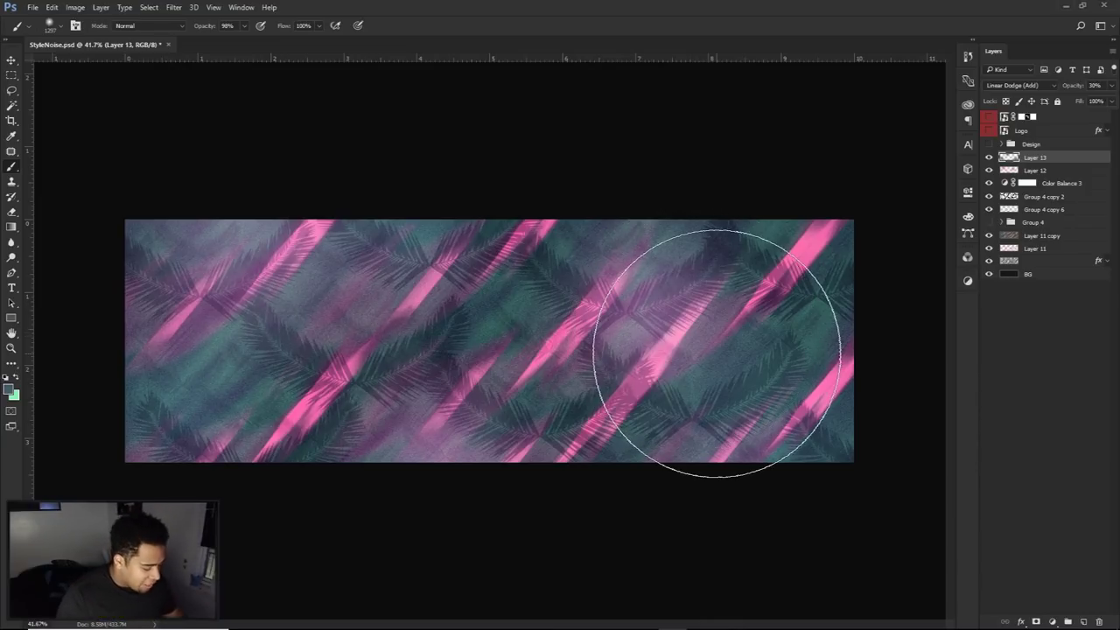
# Step: Add a Brightness/Contrast adjustment layer above the glows with Brightness -46 and Contrast 91, and compare the banner with it off and on
pyautogui.click(1052, 619)
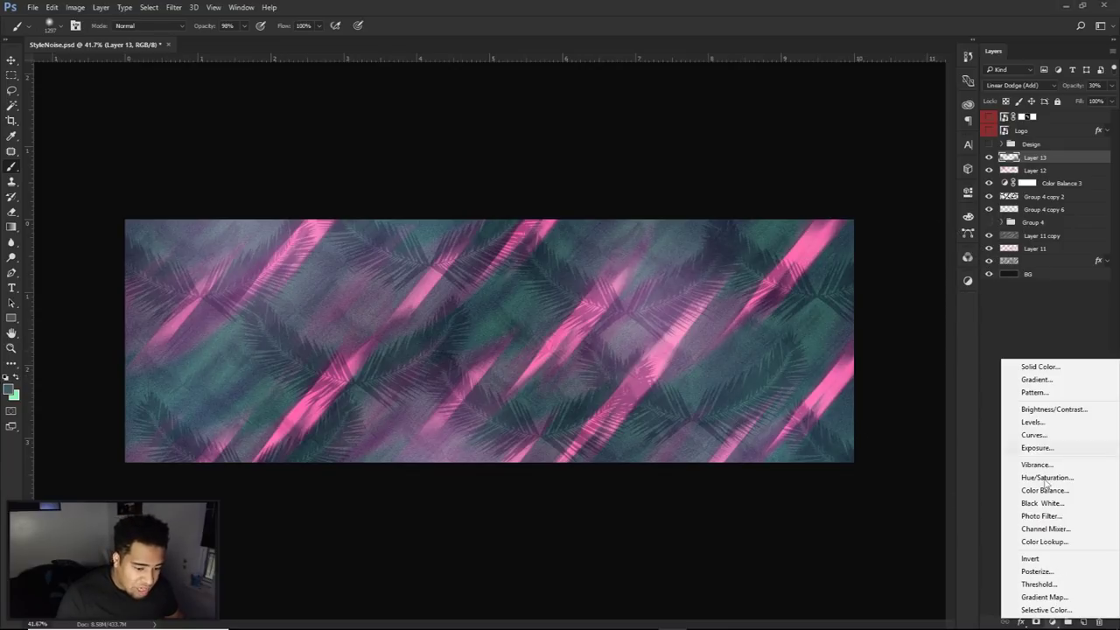
pyautogui.click(1039, 407)
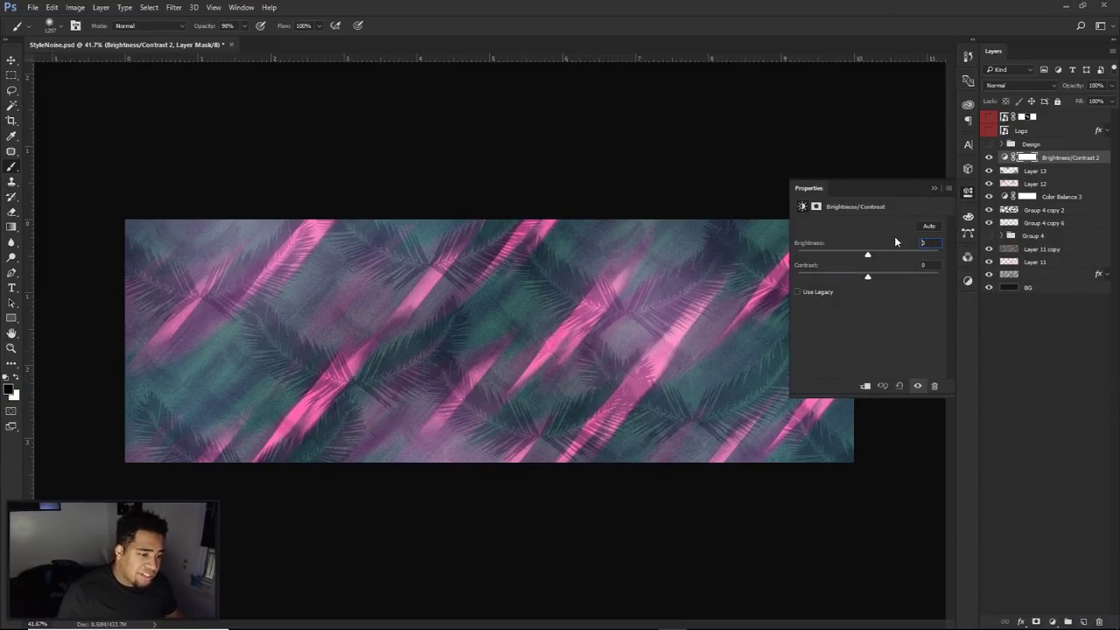
pyautogui.write('-40')
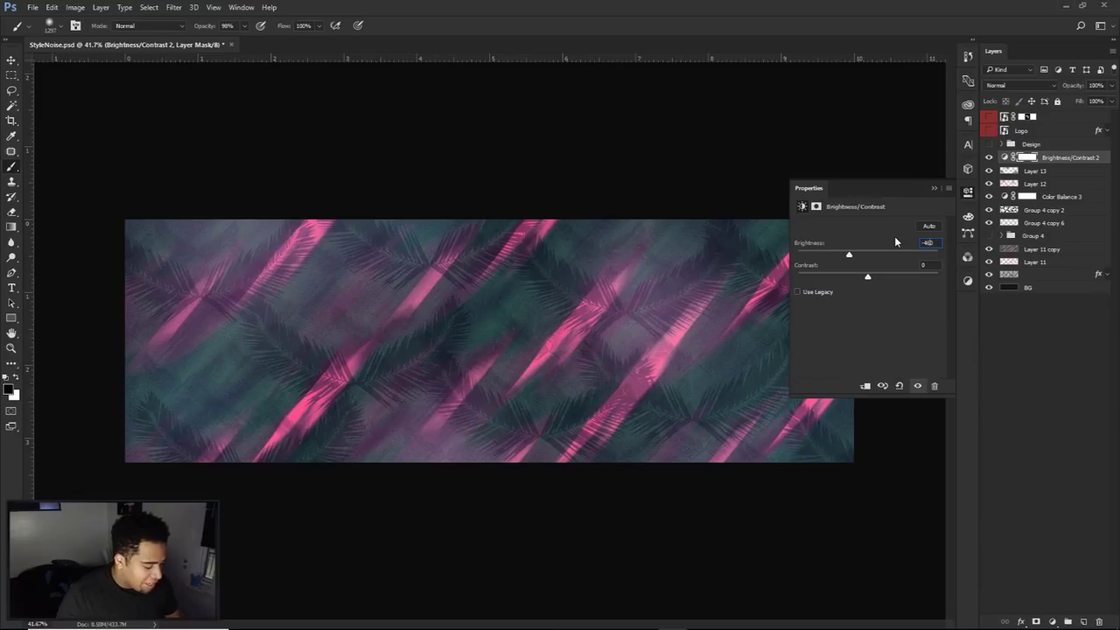
pyautogui.press('Return')
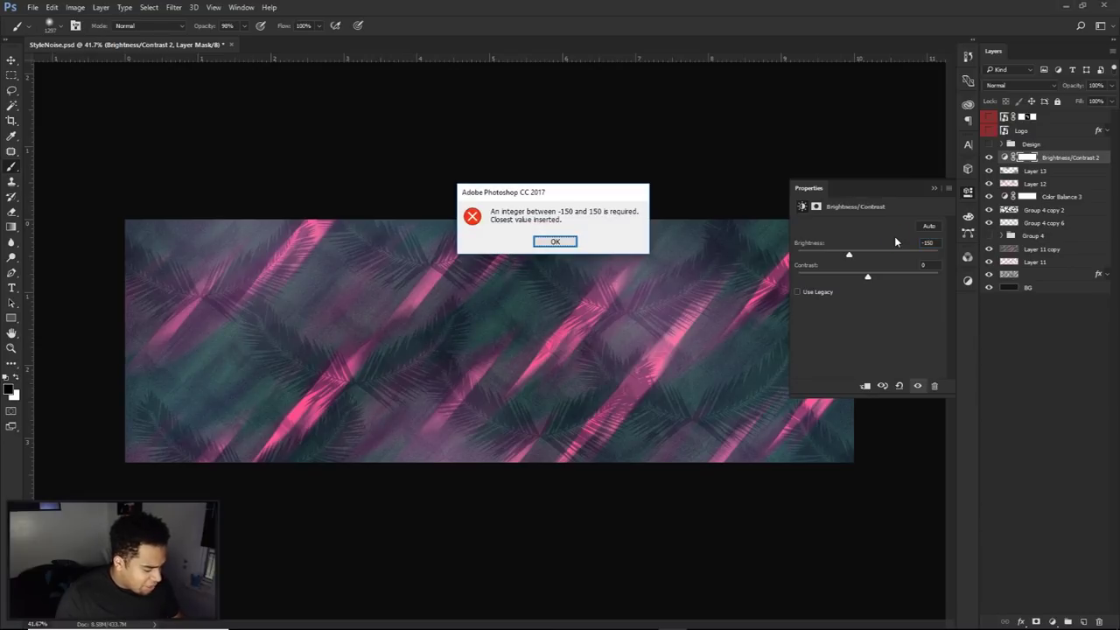
pyautogui.press('Return')
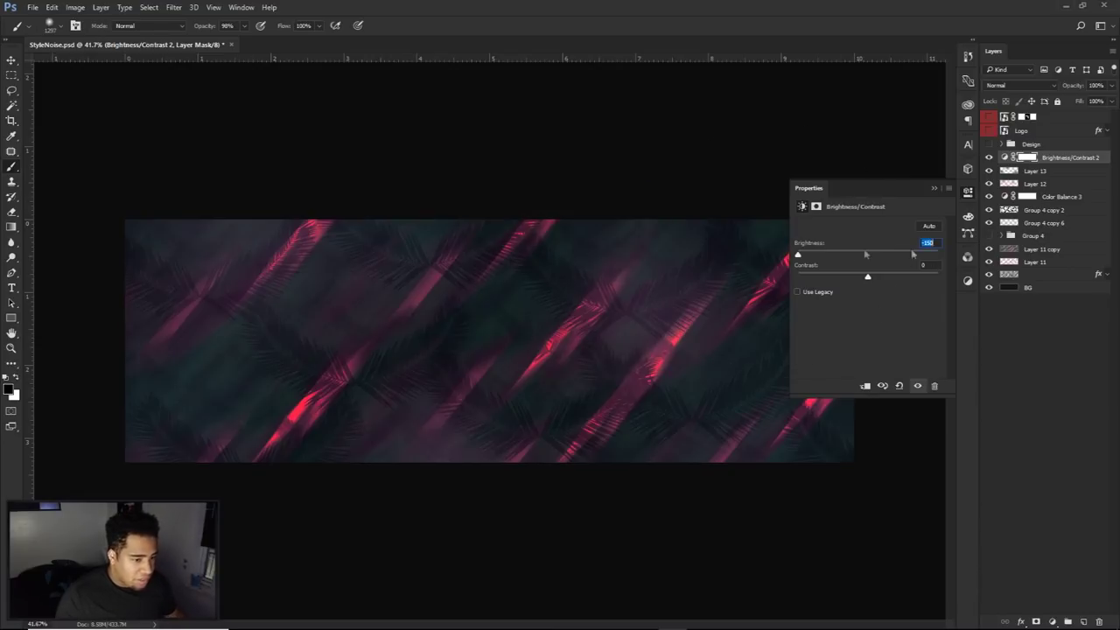
pyautogui.write('-46')
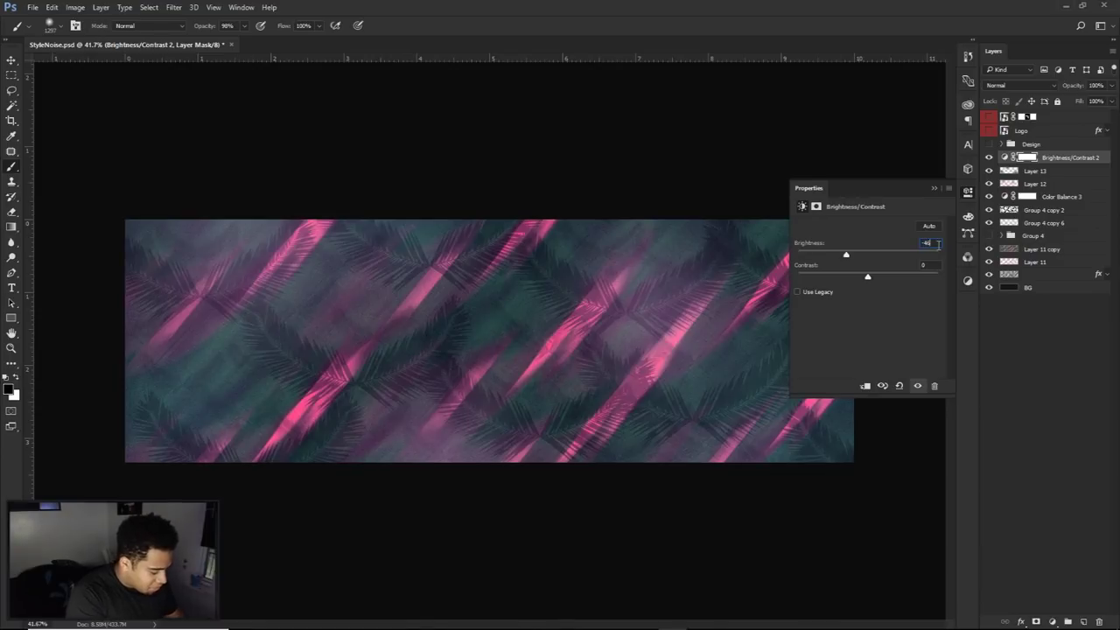
pyautogui.write('91')
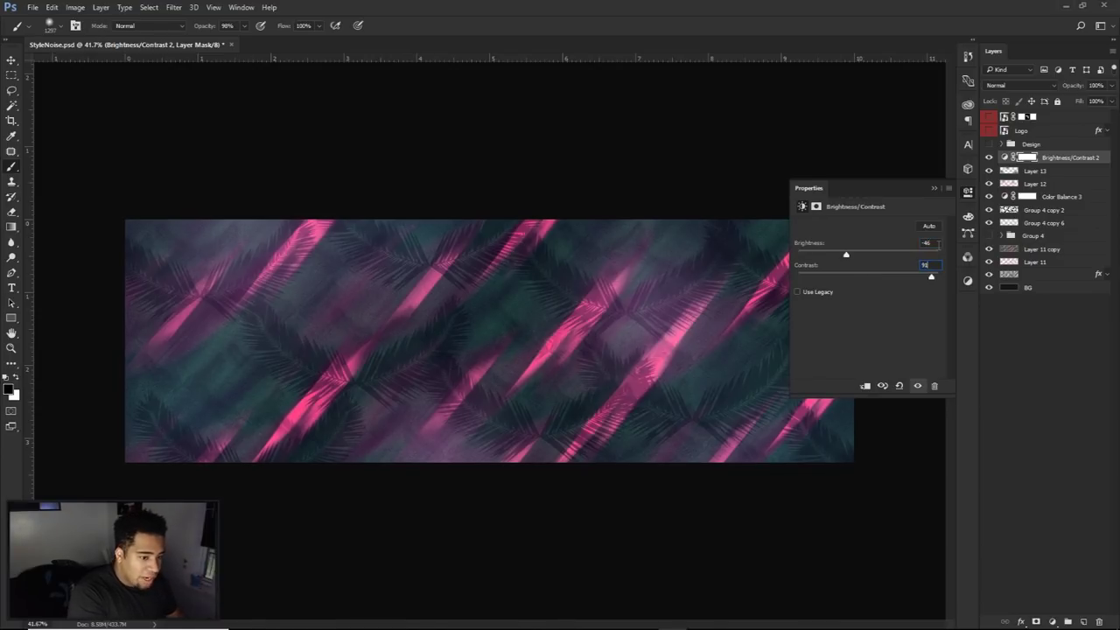
pyautogui.click(967, 191)
pyautogui.click(989, 156)
pyautogui.click(989, 157)
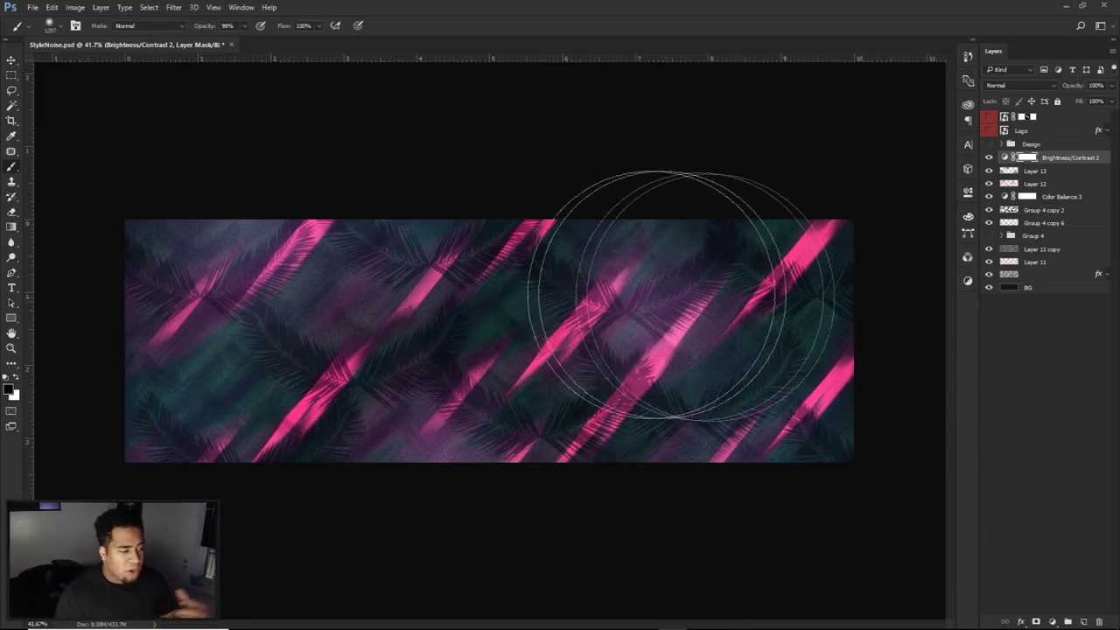
# Step: Compare the banner with and without the Group 4 copy 2 leaf pattern, and lower that layer's opacity to 16%
pyautogui.click(989, 211)
pyautogui.click(989, 211)
pyautogui.click(1037, 210)
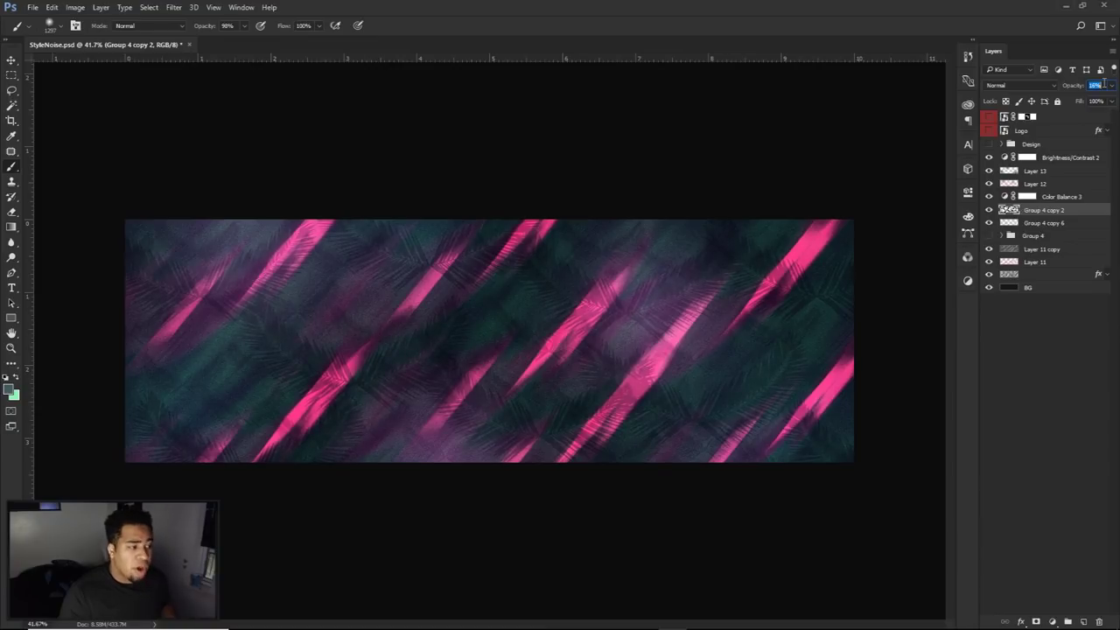
# Step: Toggle the grainy Layer 11 copy to compare, and leave it hidden
pyautogui.click(1038, 249)
pyautogui.click(989, 249)
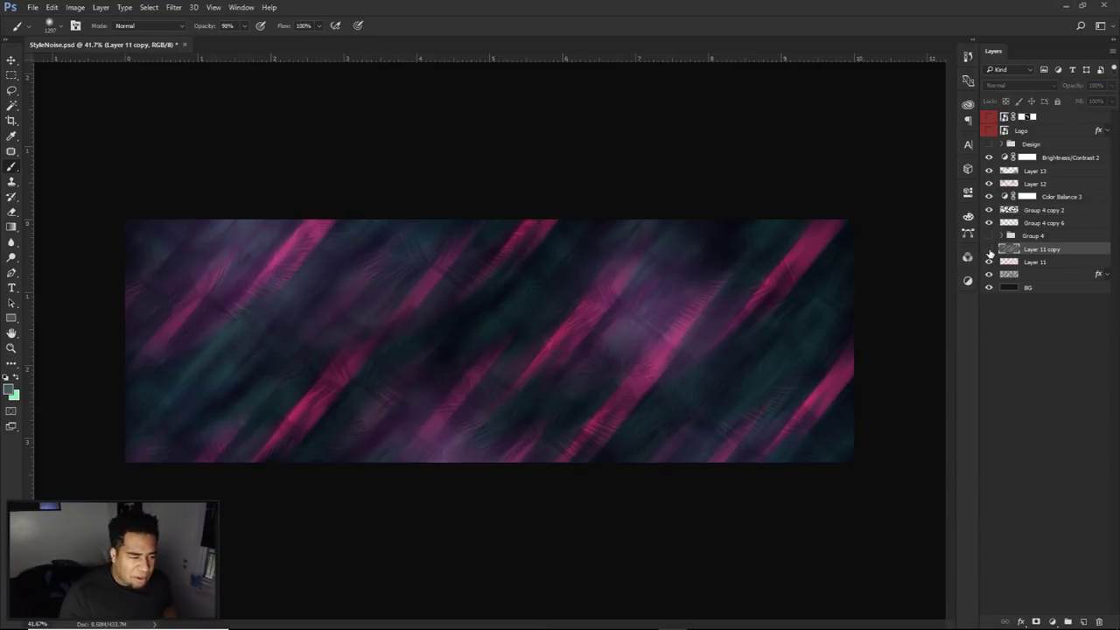
pyautogui.click(989, 250)
pyautogui.click(990, 250)
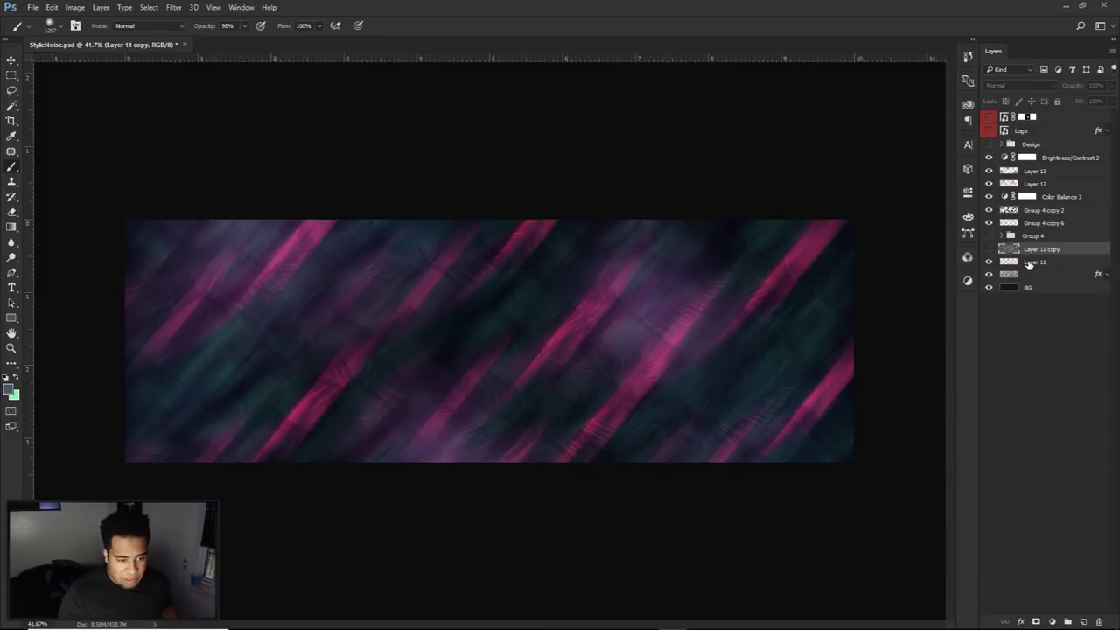
# Step: Select Layer 11 and choose the diagonal streak brush at 1271 px with a vivid magenta painting colour based on the sampled streak pink
pyautogui.click(1033, 262)
pyautogui.rightClick(691, 326)
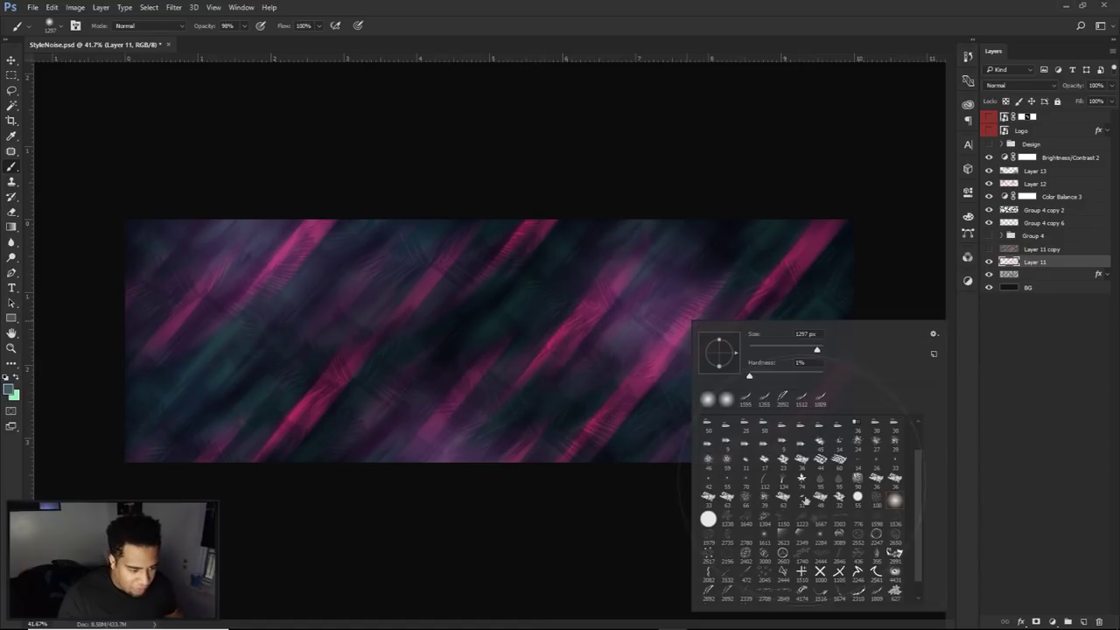
pyautogui.click(878, 591)
pyautogui.moveTo(650, 353); pyautogui.dragTo(672, 348)
pyautogui.moveTo(655, 237); pyautogui.dragTo(695, 239)
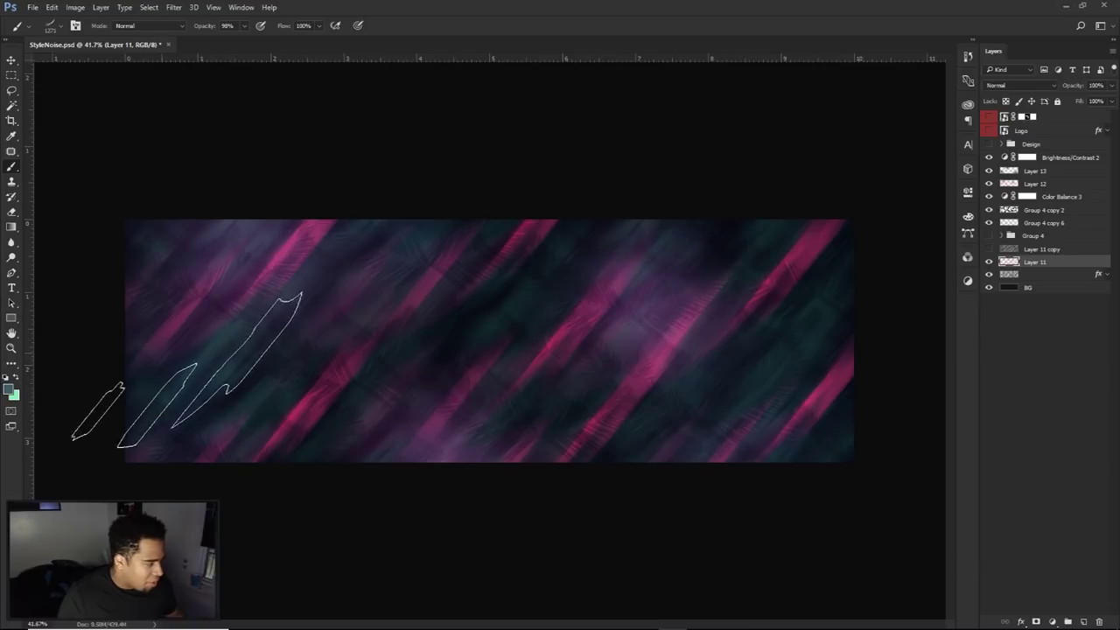
pyautogui.keyDown('alt'); pyautogui.click(279, 251); pyautogui.keyUp('alt')
pyautogui.click(8, 389)
# Step: Paint magenta diagonal streaks across Layer 11 at the right side, upper right of centre, upper left, lower centre and upper-left corner
pyautogui.click(839, 411)
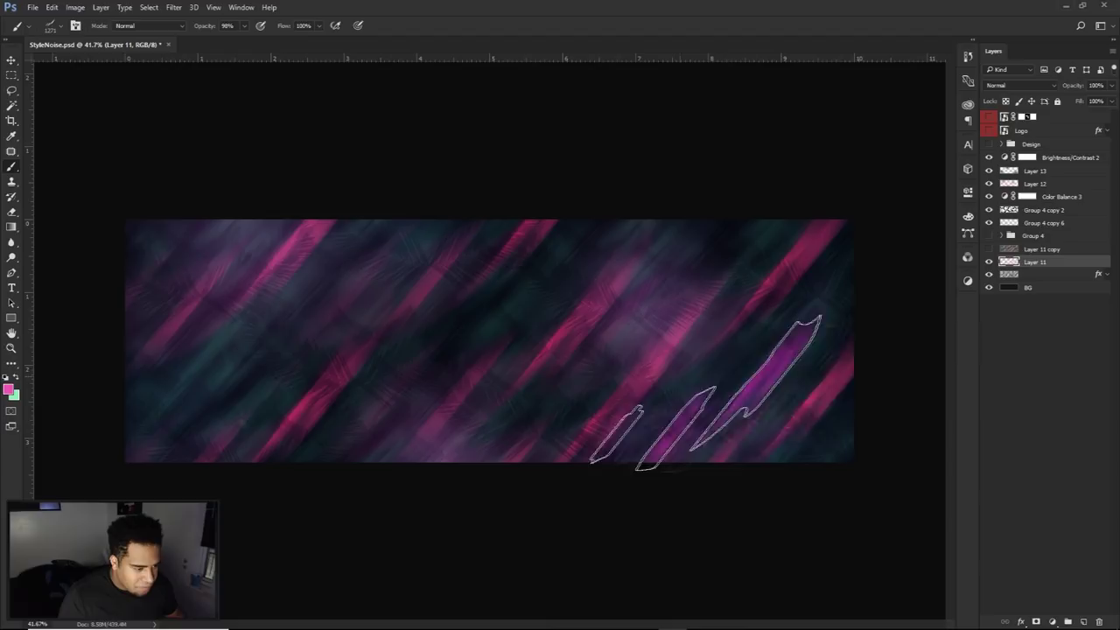
pyautogui.hotkey('ctrl', 'z')
pyautogui.click(690, 300)
pyautogui.click(597, 180)
pyautogui.click(319, 280)
pyautogui.click(371, 431)
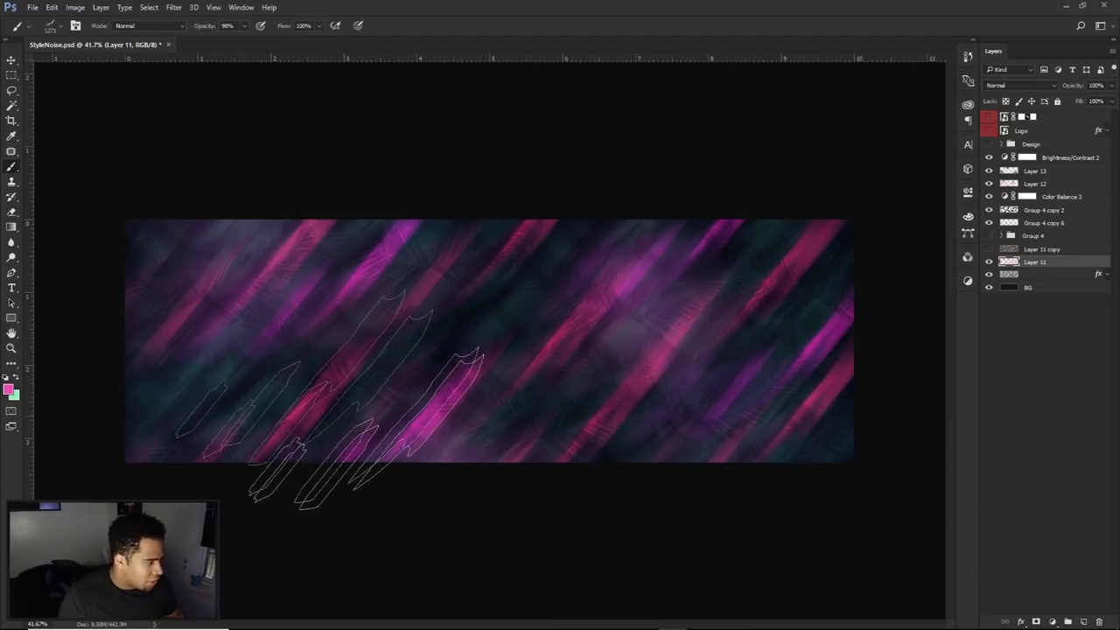
pyautogui.click(159, 257)
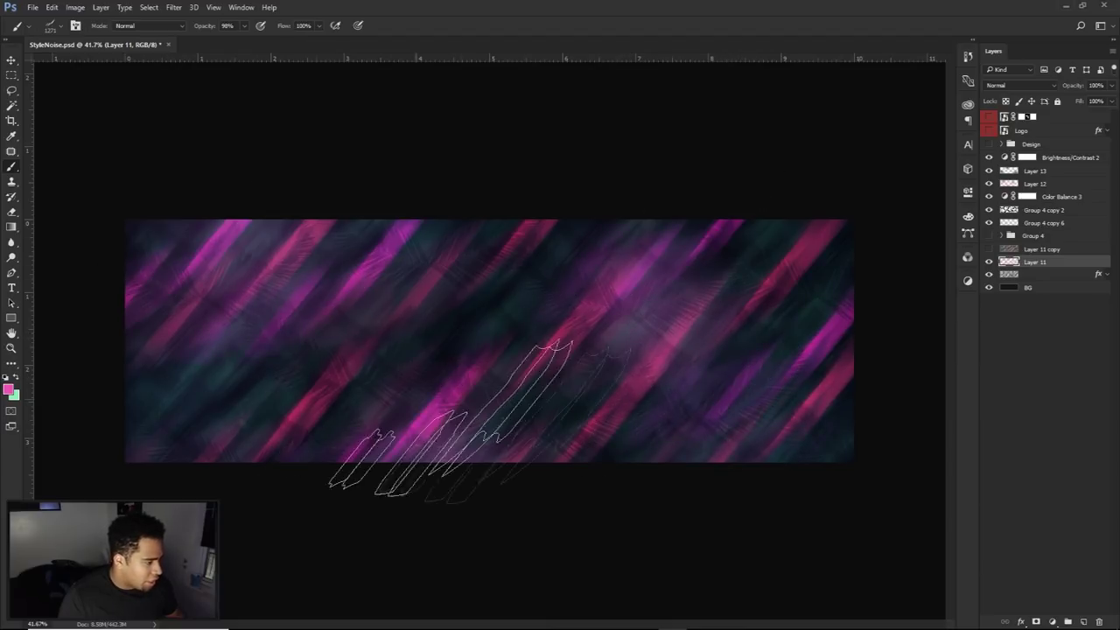
# Step: Duplicate the layers from Layer 11 down to BG and merge the copies into one layer
pyautogui.keyDown('shift'); pyautogui.click(1030, 286); pyautogui.keyUp('shift')
pyautogui.hotkey('ctrl', 'j')
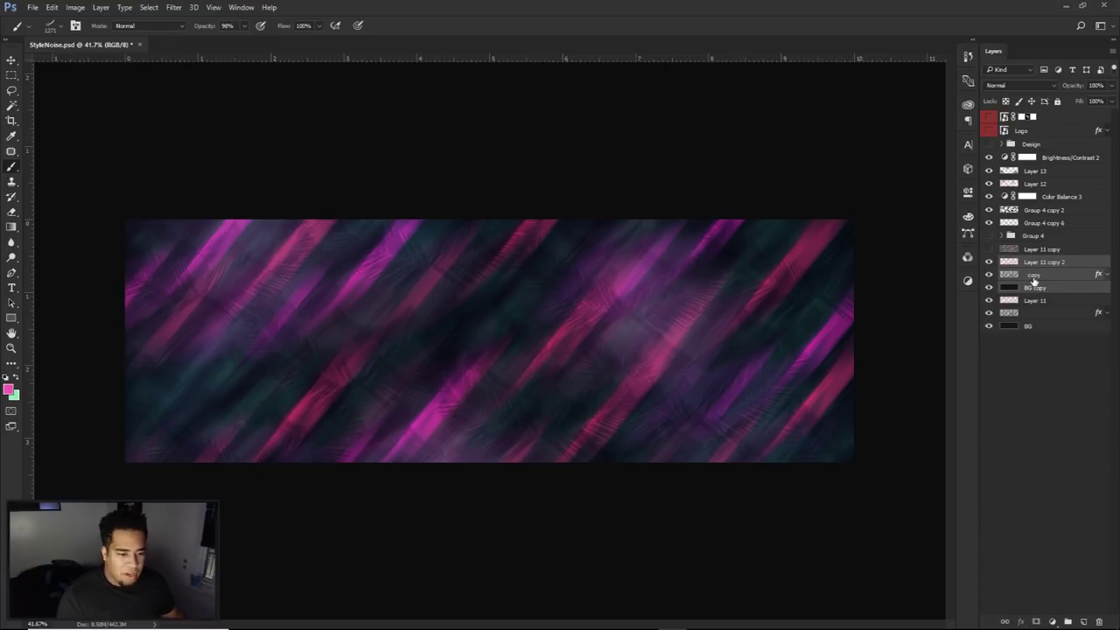
pyautogui.hotkey('ctrl', 'e')
# Step: Apply a Film Grain filter to the merged copy with Grain 7, Highlight Area 0 and Intensity 9
pyautogui.click(214, 7)
pyautogui.click(178, 7)
pyautogui.click(172, 7)
pyautogui.click(195, 51)
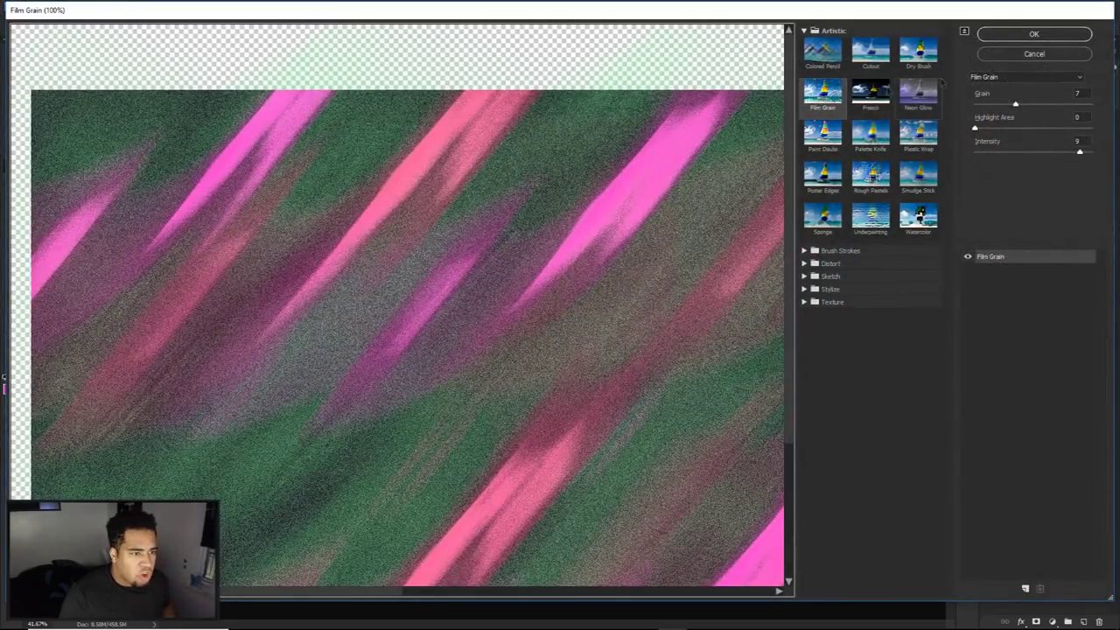
pyautogui.click(1033, 34)
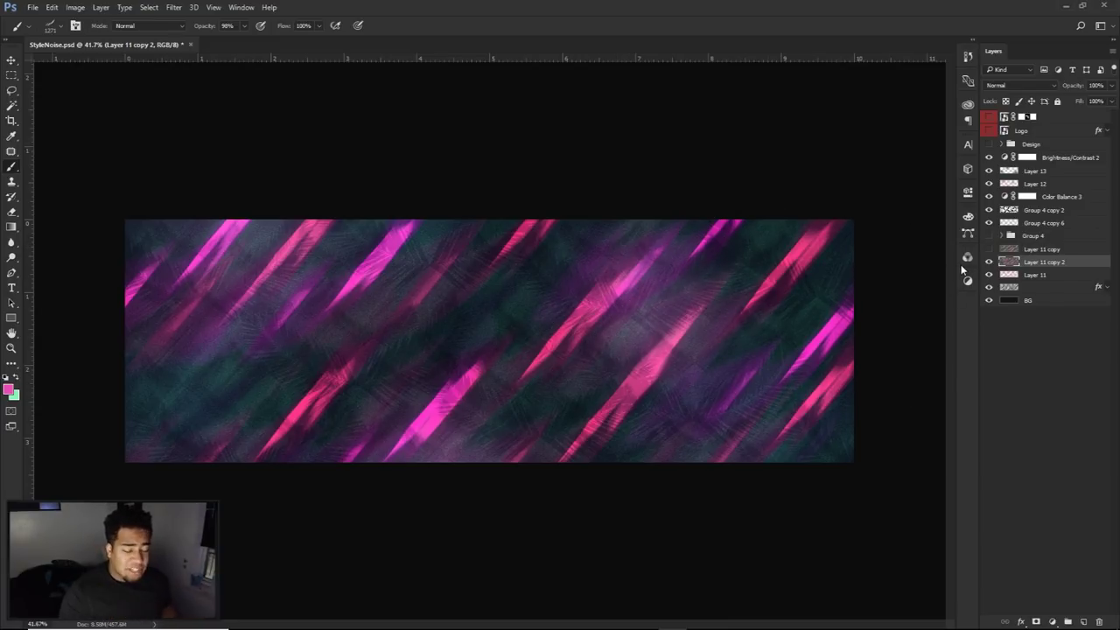
# Step: Show Layer 11 copy instead of Layer 11 copy 2, and add a Vibrance adjustment above Brightness/Contrast 2 with Vibrance -12 and Saturation 33
pyautogui.click(989, 261)
pyautogui.click(989, 250)
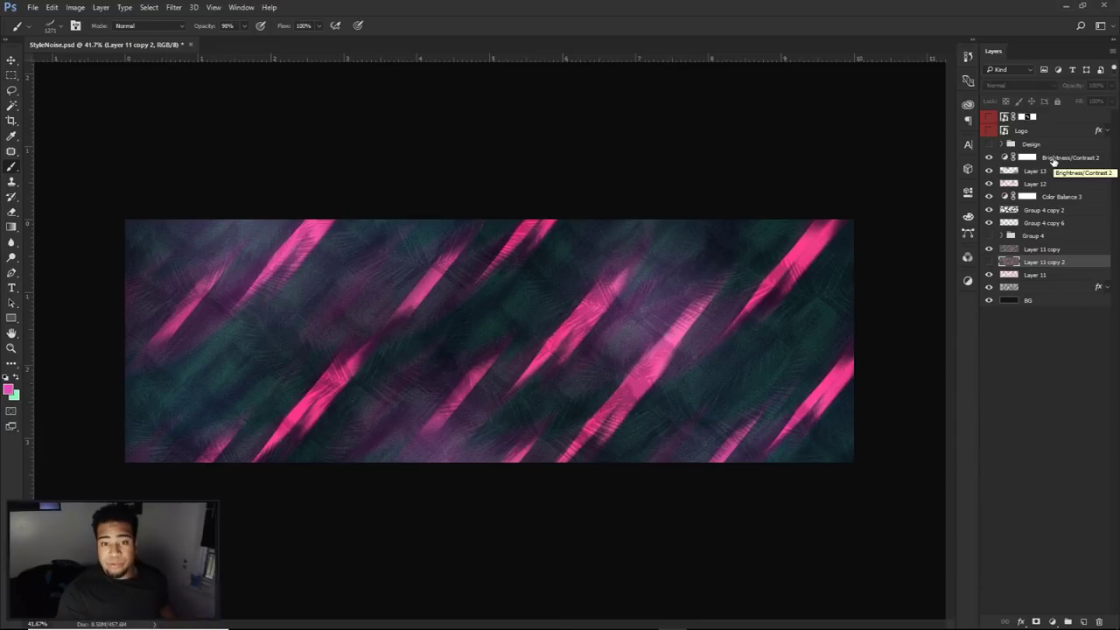
pyautogui.click(1053, 161)
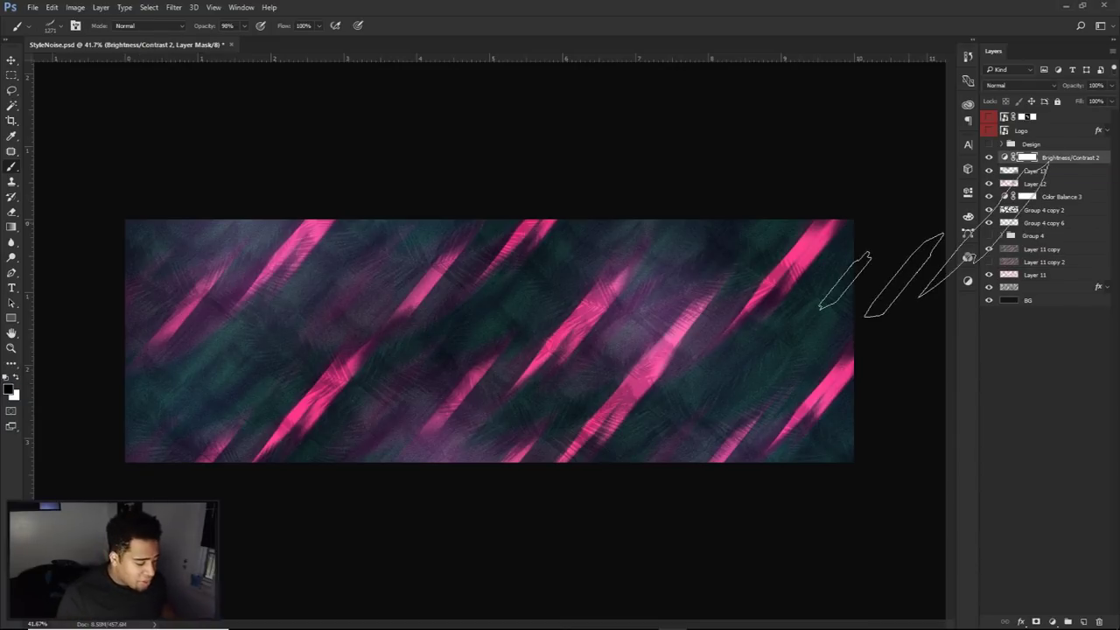
pyautogui.click(1051, 622)
pyautogui.click(1044, 468)
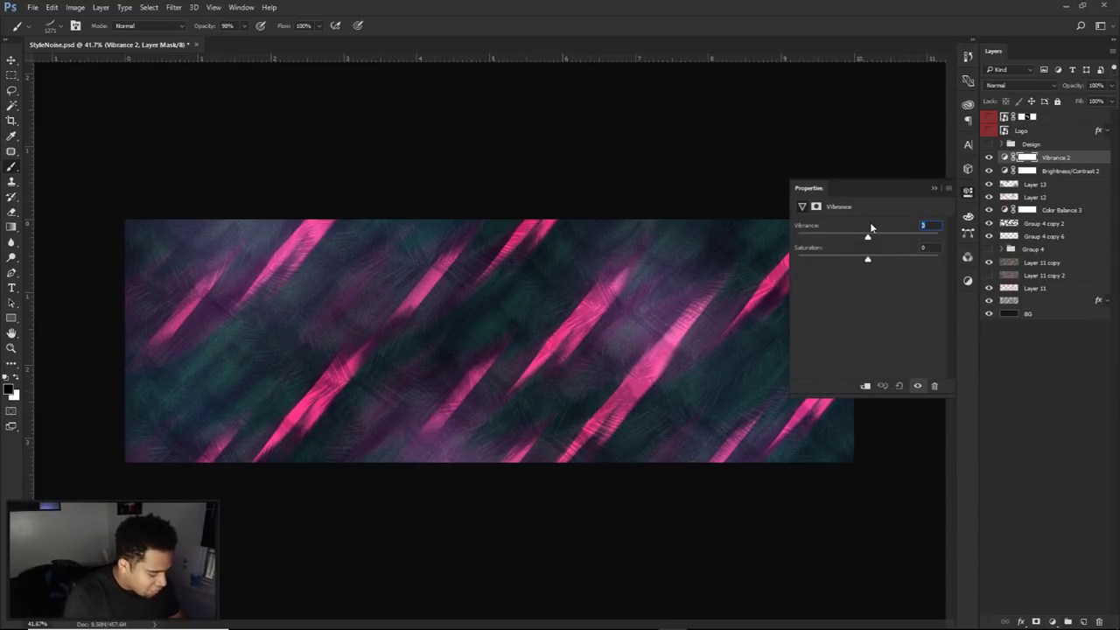
pyautogui.write('-1233')
pyautogui.press('Return')
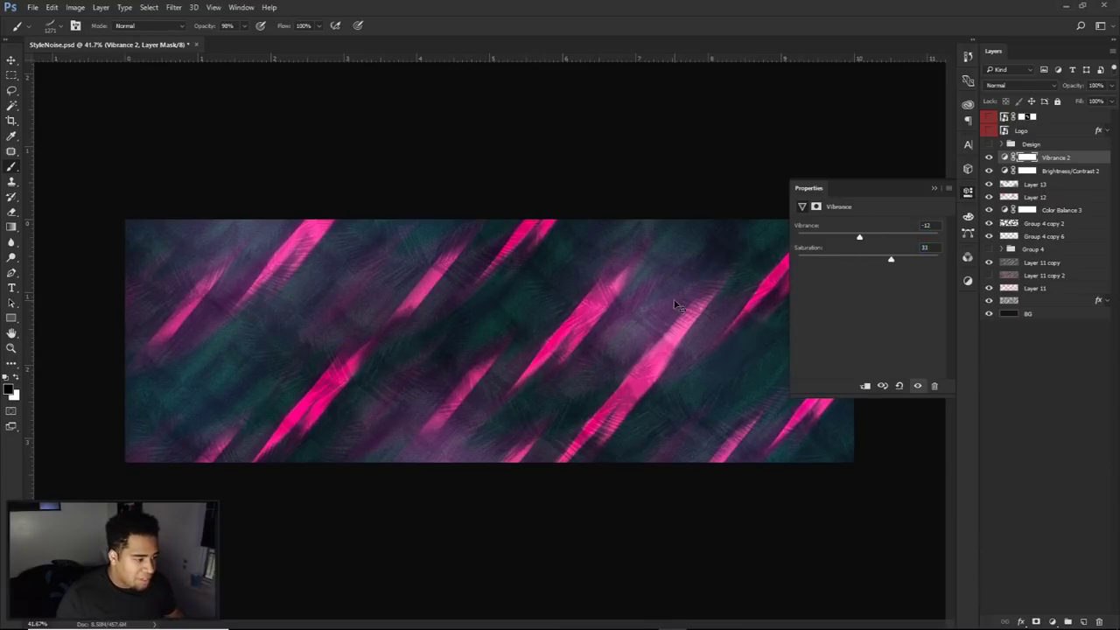
# Step: Compare the banner with and without the Vibrance adjustment, ending with it visible and its settings closed
pyautogui.click(988, 157)
pyautogui.click(988, 158)
pyautogui.click(988, 158)
pyautogui.click(989, 158)
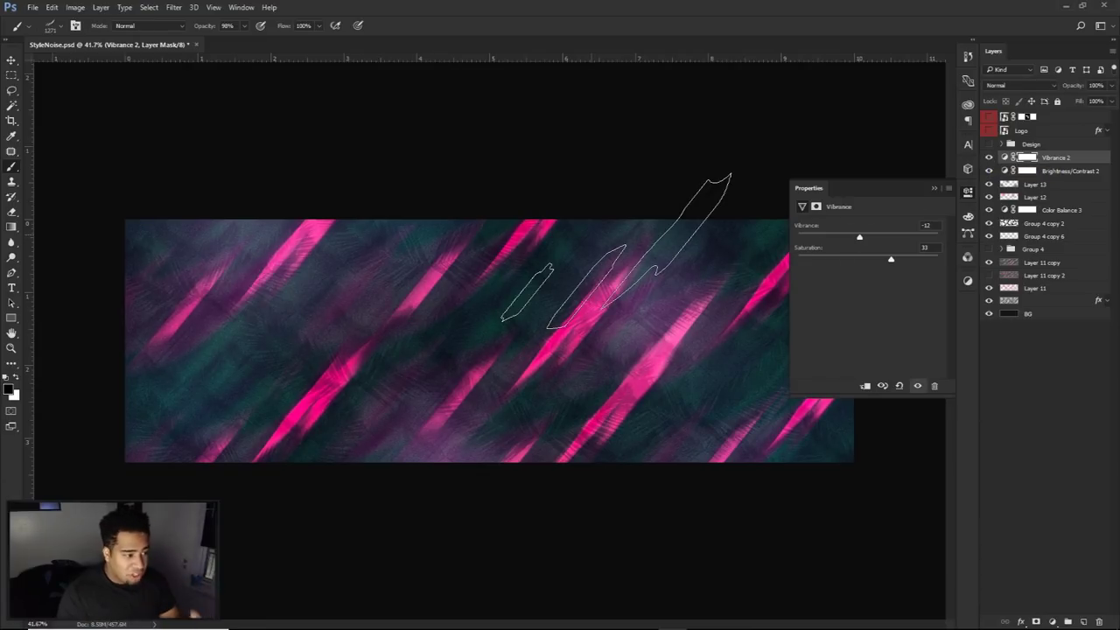
pyautogui.click(990, 157)
pyautogui.click(989, 158)
pyautogui.click(969, 200)
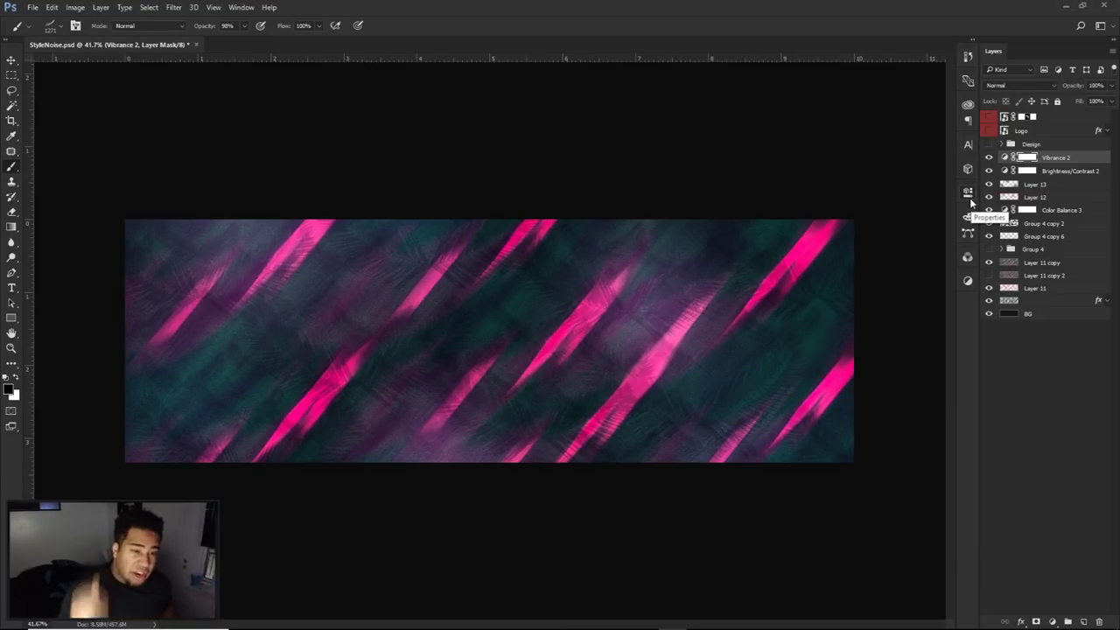
# Step: Add a Color Balance adjustment above Vibrance 2 with midtones Cyan-Red -45, Magenta-Green -32 and Yellow-Blue -13, and compare it on and off
pyautogui.click(1055, 621)
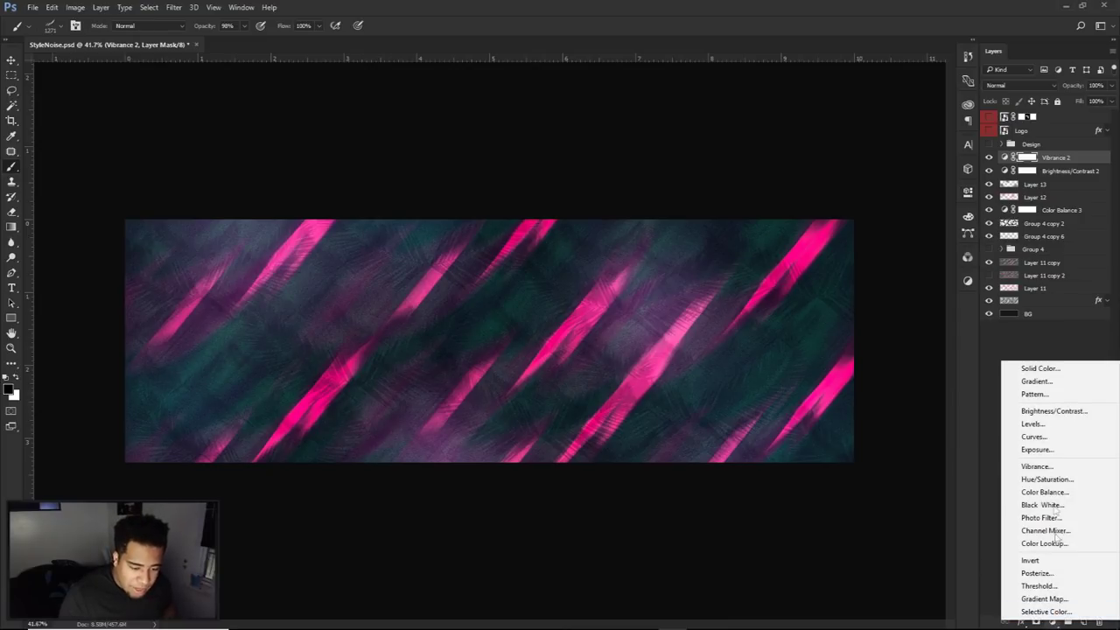
pyautogui.click(1049, 492)
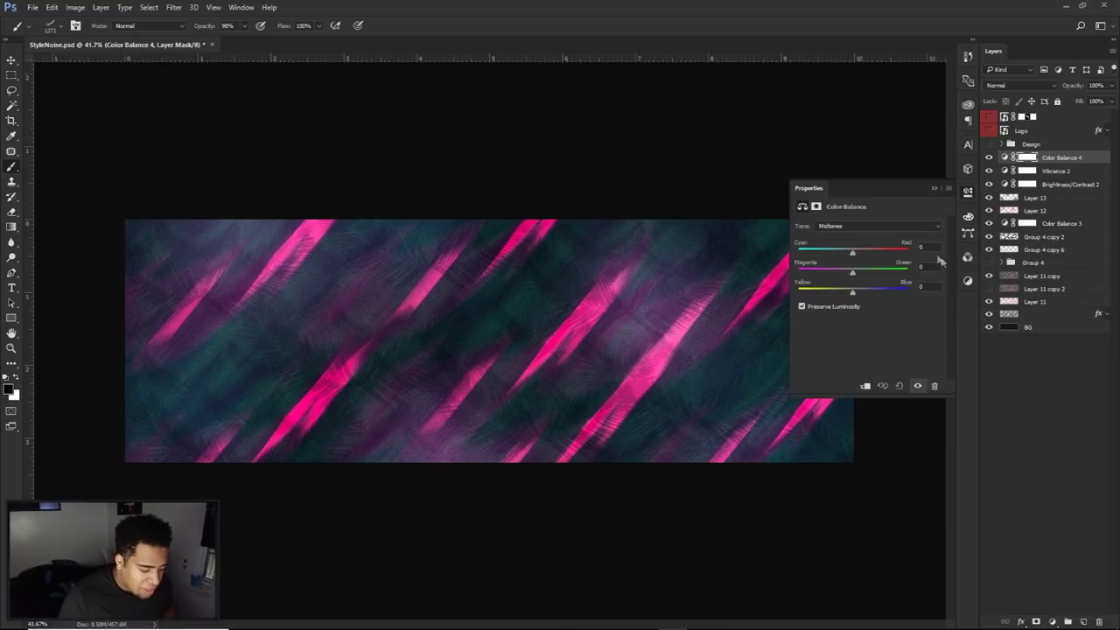
pyautogui.write('-58-52')
pyautogui.press('Tab')
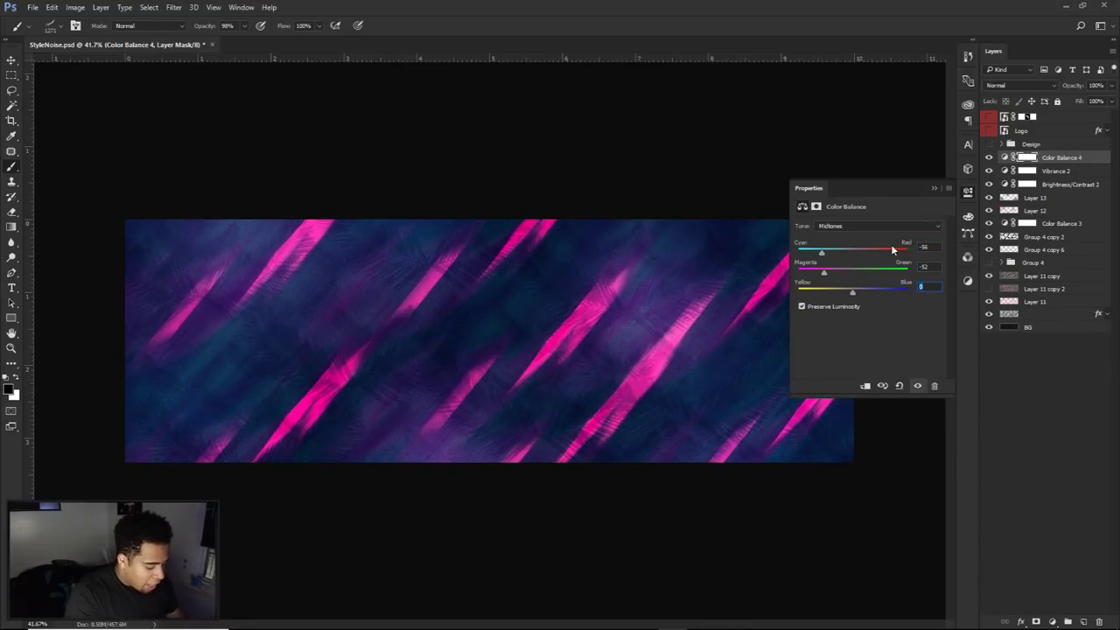
pyautogui.write('-13')
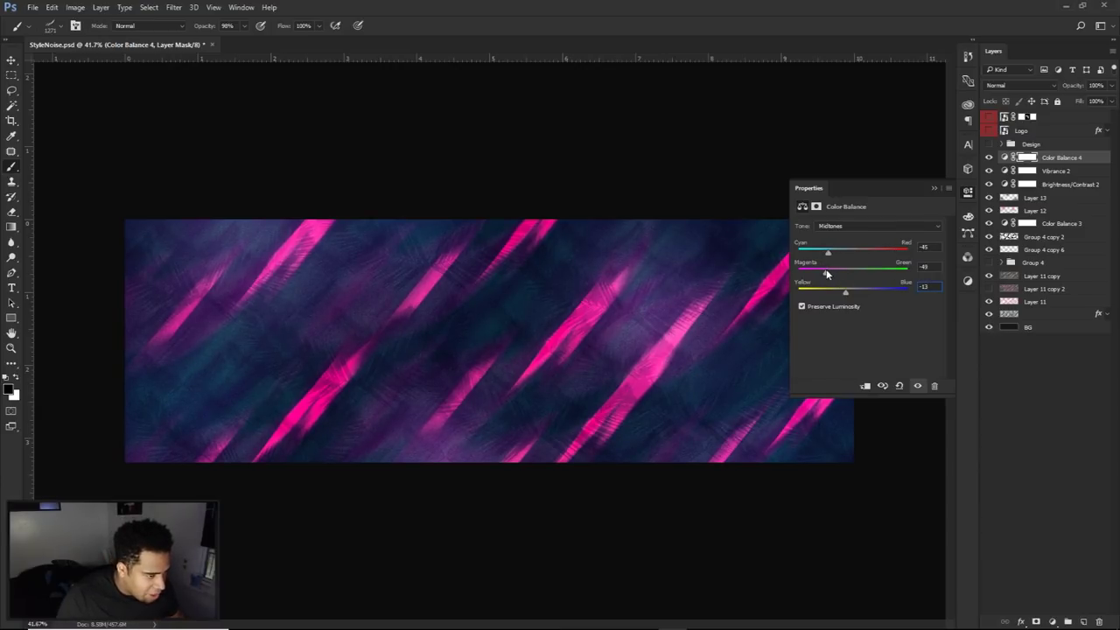
pyautogui.moveTo(837, 276); pyautogui.dragTo(835, 276)
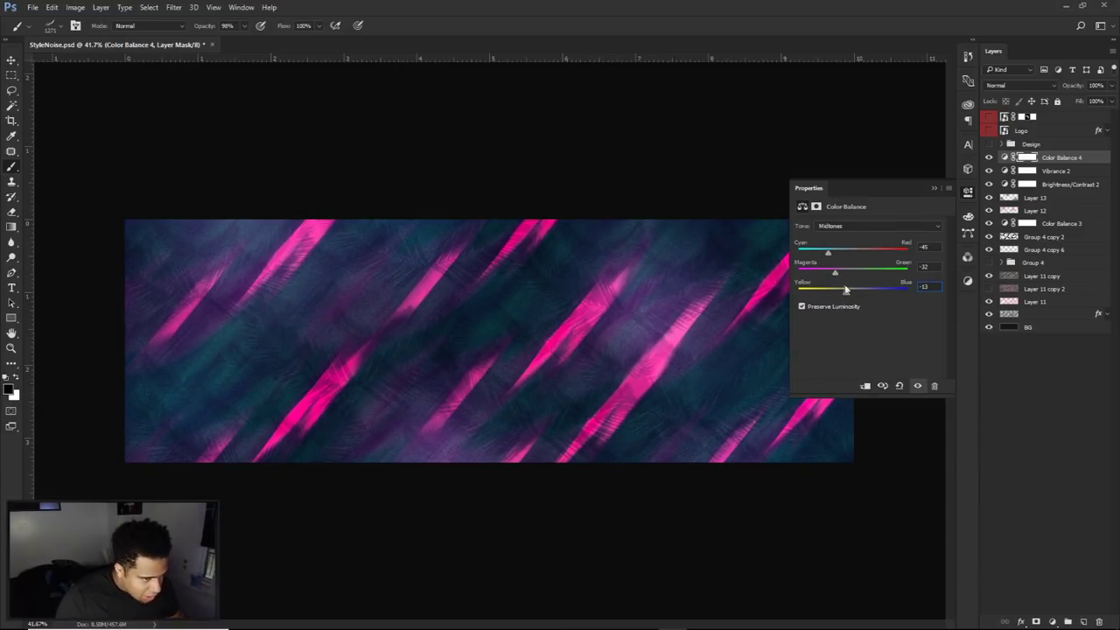
pyautogui.click(990, 158)
pyautogui.click(988, 159)
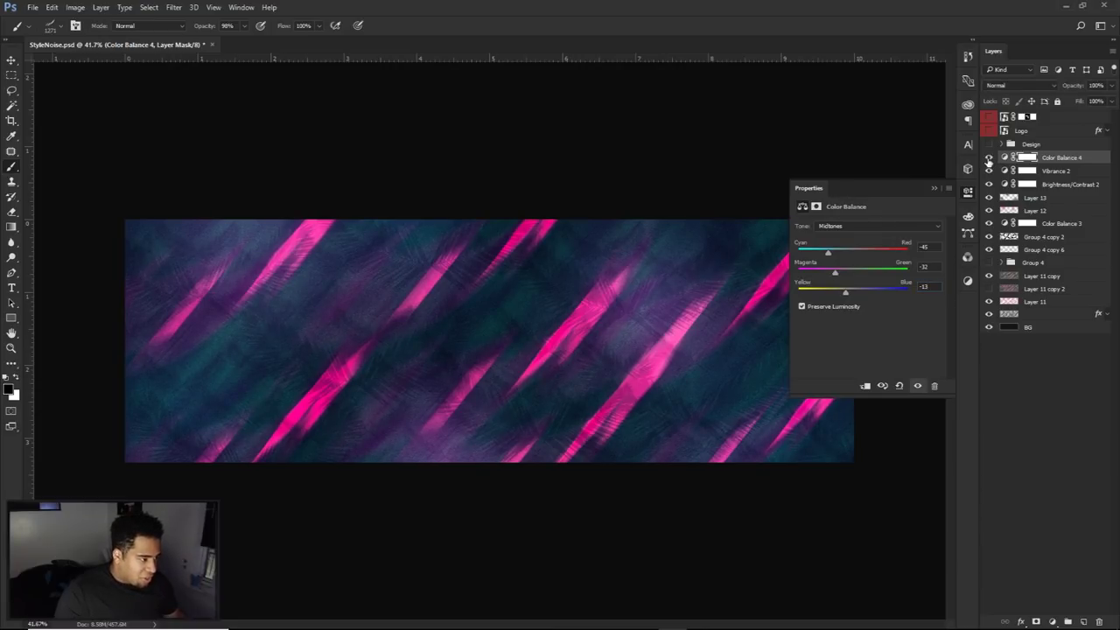
pyautogui.click(965, 194)
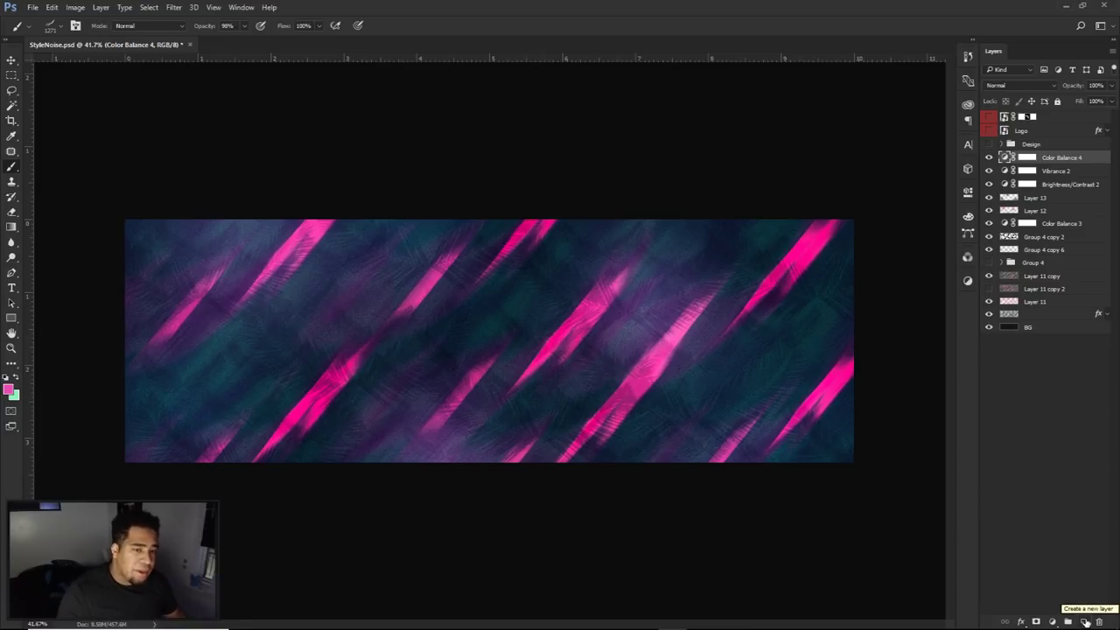
# Step: Create a new empty layer above Color Balance 4 and choose the Rectangular Marquee tool
pyautogui.click(1086, 622)
pyautogui.press('m')
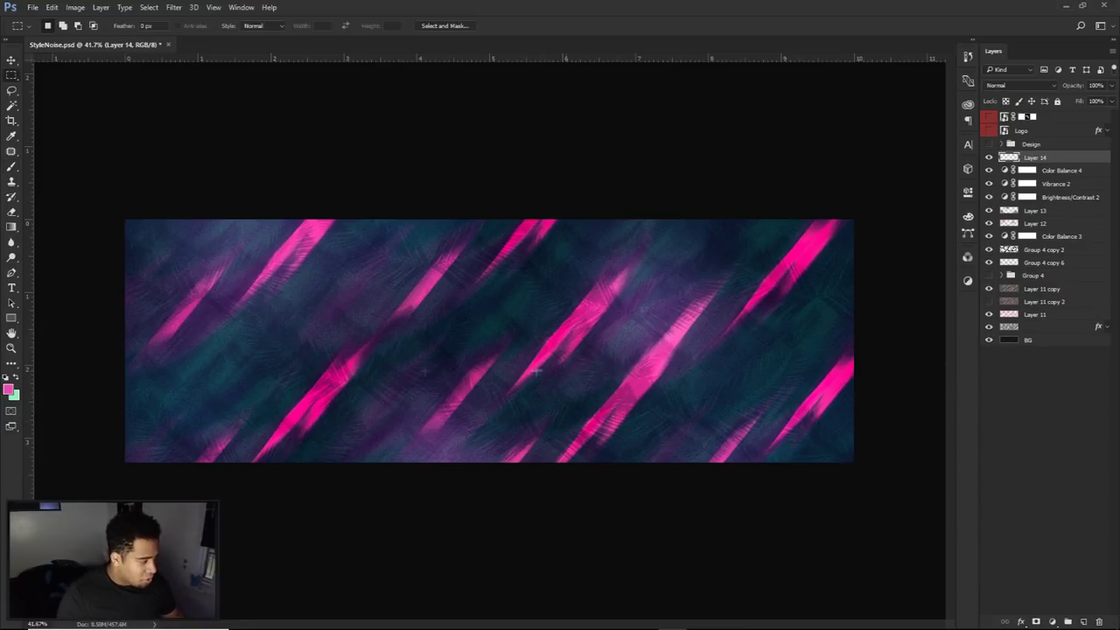
pyautogui.click(7, 318)
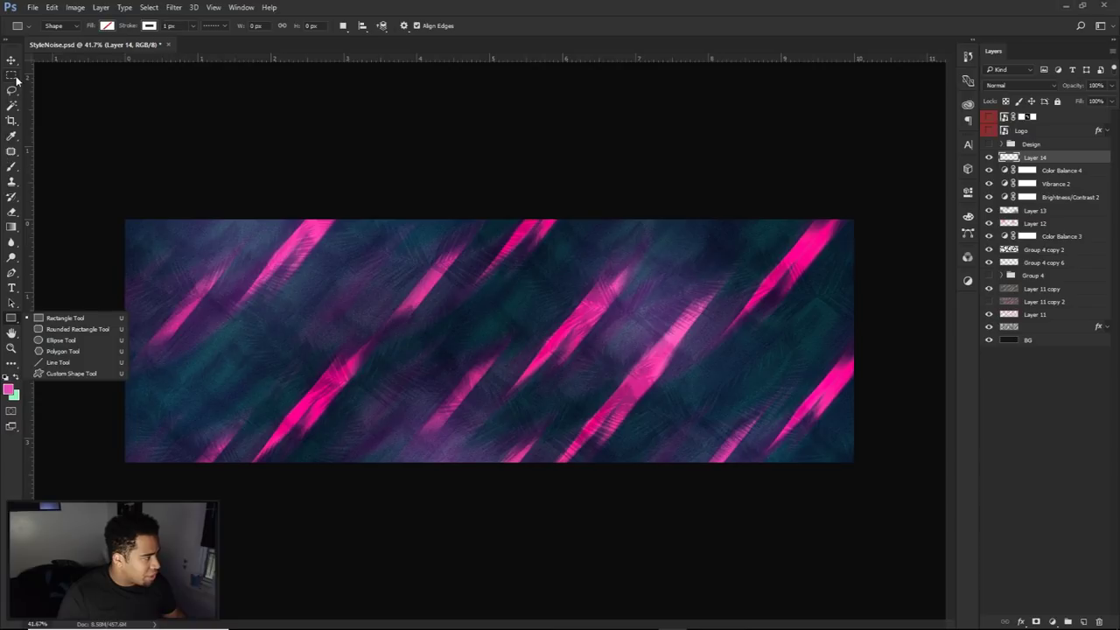
pyautogui.click(16, 80)
pyautogui.click(14, 319)
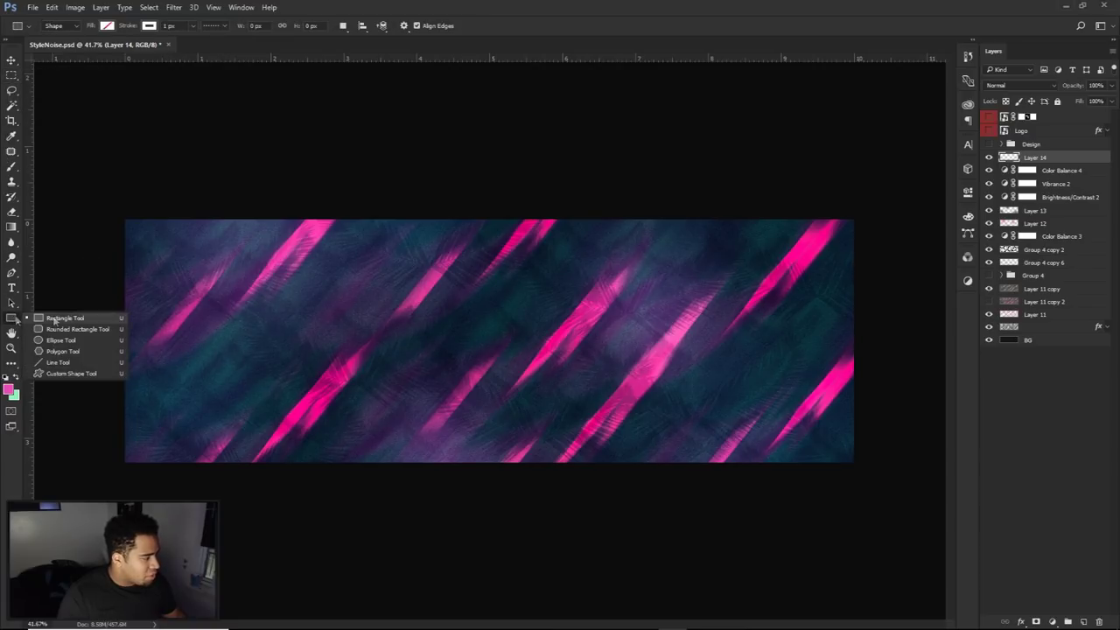
pyautogui.click(11, 75)
pyautogui.hotkey('ctrl', ';')
pyautogui.hotkey('ctrl', ';')
pyautogui.moveTo(487, 340); pyautogui.dragTo(646, 501)
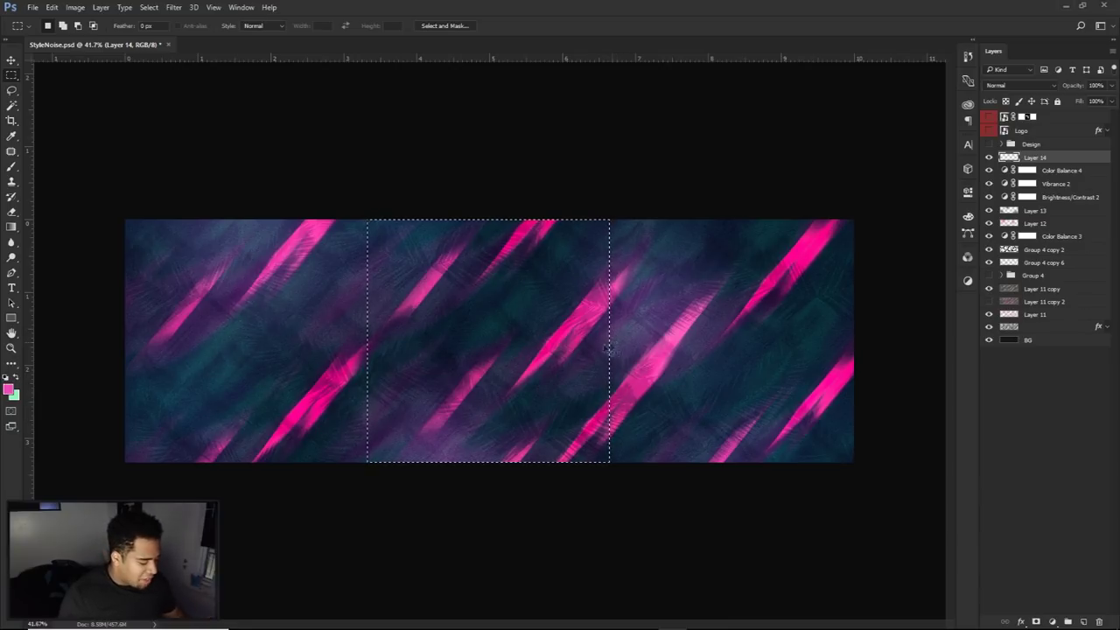
pyautogui.hotkey('ctrl', 'd')
# Step: Show the guides and try pulling new guides out of the rulers over the banner
pyautogui.hotkey('ctrl', ';')
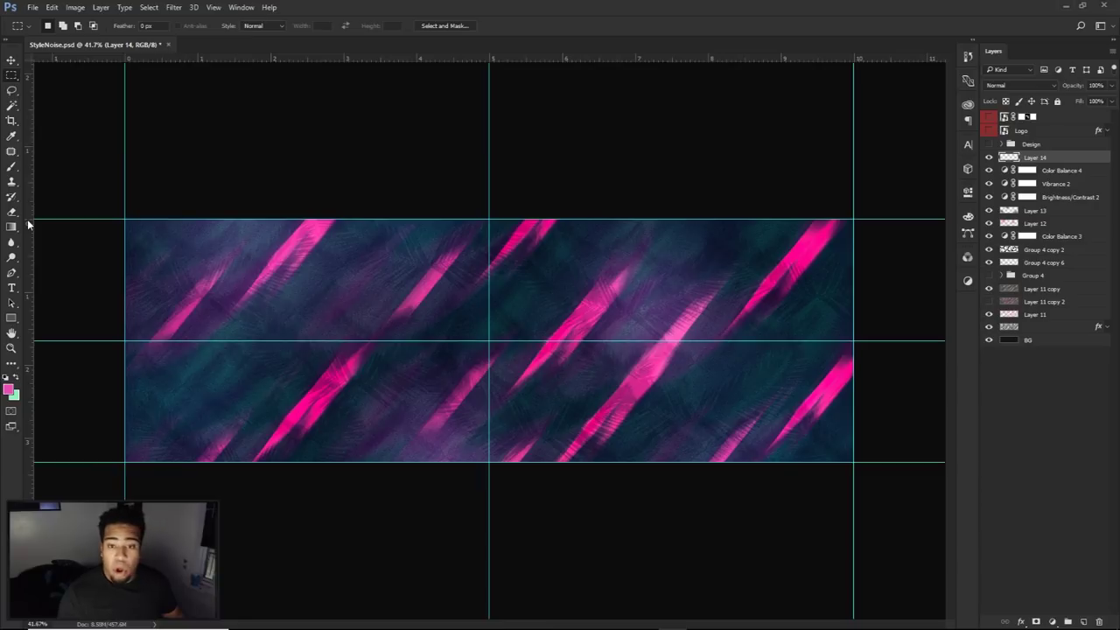
pyautogui.moveTo(28, 221); pyautogui.dragTo(486, 253)
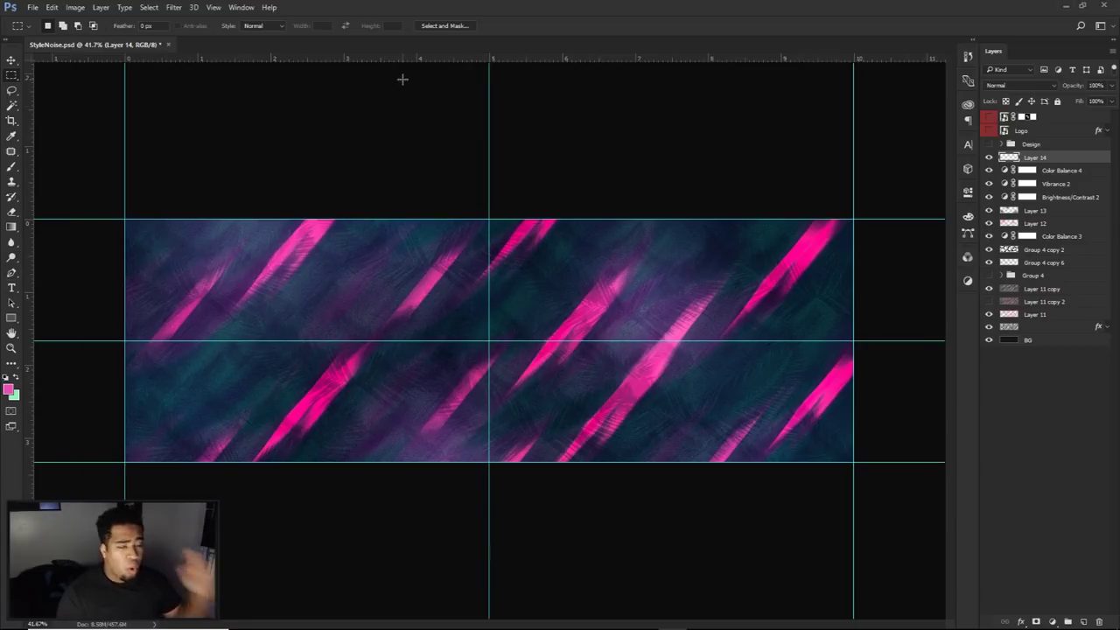
pyautogui.moveTo(424, 67); pyautogui.dragTo(409, 213)
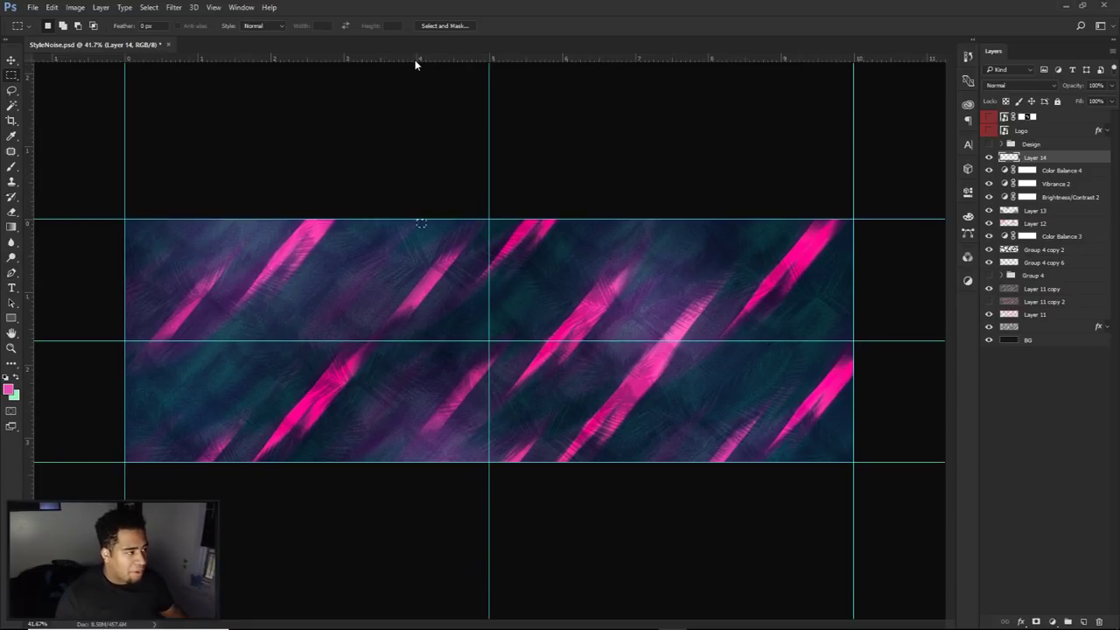
pyautogui.moveTo(413, 55); pyautogui.dragTo(437, 104)
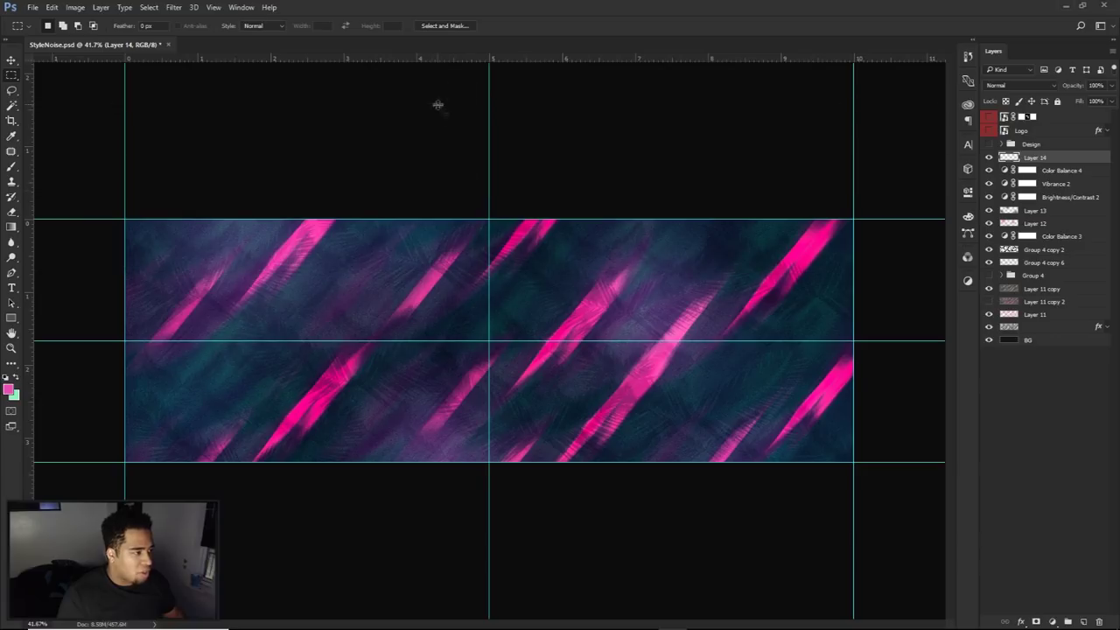
# Step: Select a full-height square centred on the guide crossing, fill it with light pink on Layer 14, and deselect
pyautogui.moveTo(488, 341)
pyautogui.mouseDown()
pyautogui.moveTo(503, 366)
pyautogui.moveTo(625, 334)
pyautogui.moveTo(494, 398)
pyautogui.moveTo(507, 300)
pyautogui.moveTo(595, 288)
pyautogui.moveTo(525, 145)
pyautogui.moveTo(625, 242)
pyautogui.moveTo(735, 118)
pyautogui.moveTo(741, 409)
pyautogui.moveTo(586, 364)
pyautogui.moveTo(515, 385)
pyautogui.moveTo(598, 368)
pyautogui.moveTo(827, 524)
pyautogui.mouseUp()
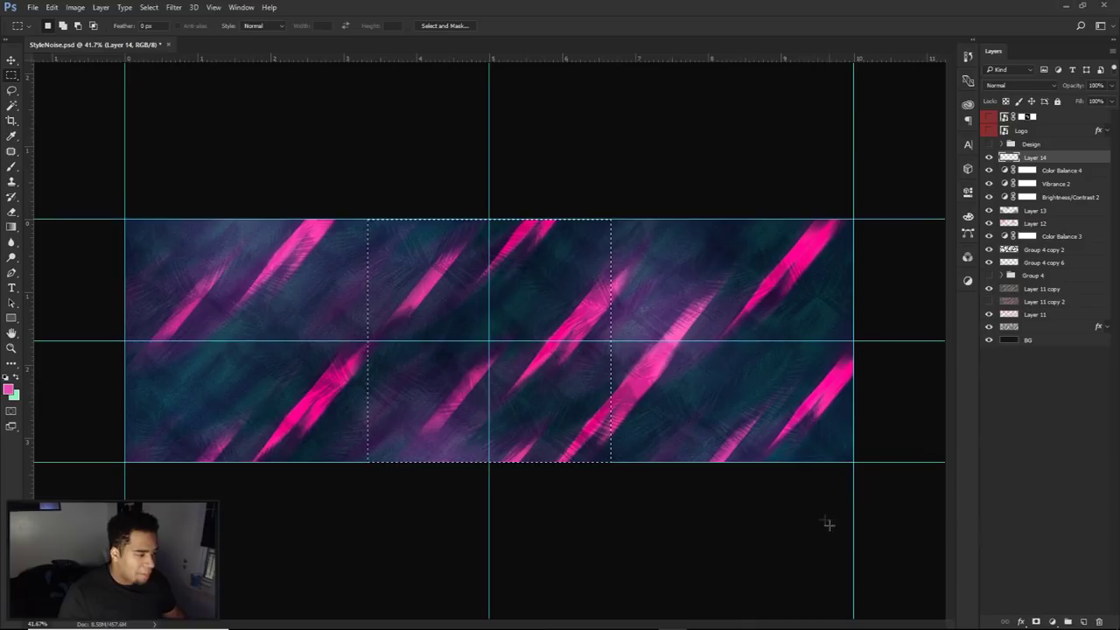
pyautogui.click(8, 389)
pyautogui.moveTo(846, 372); pyautogui.dragTo(844, 374)
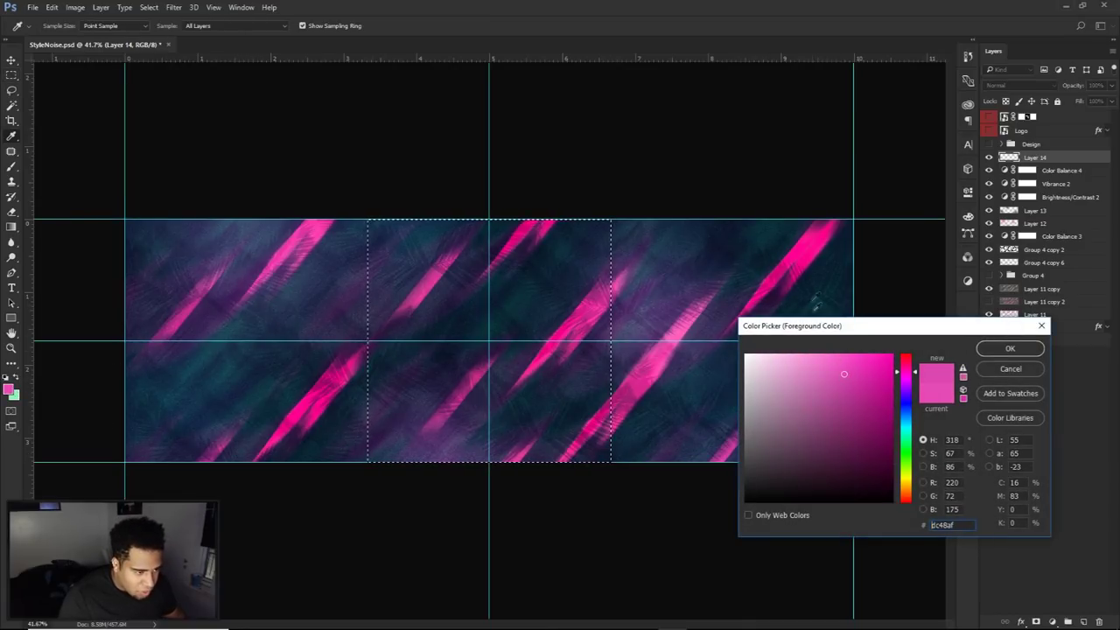
pyautogui.click(1008, 349)
pyautogui.hotkey('alt', 'BackSpace')
pyautogui.hotkey('ctrl', 'd')
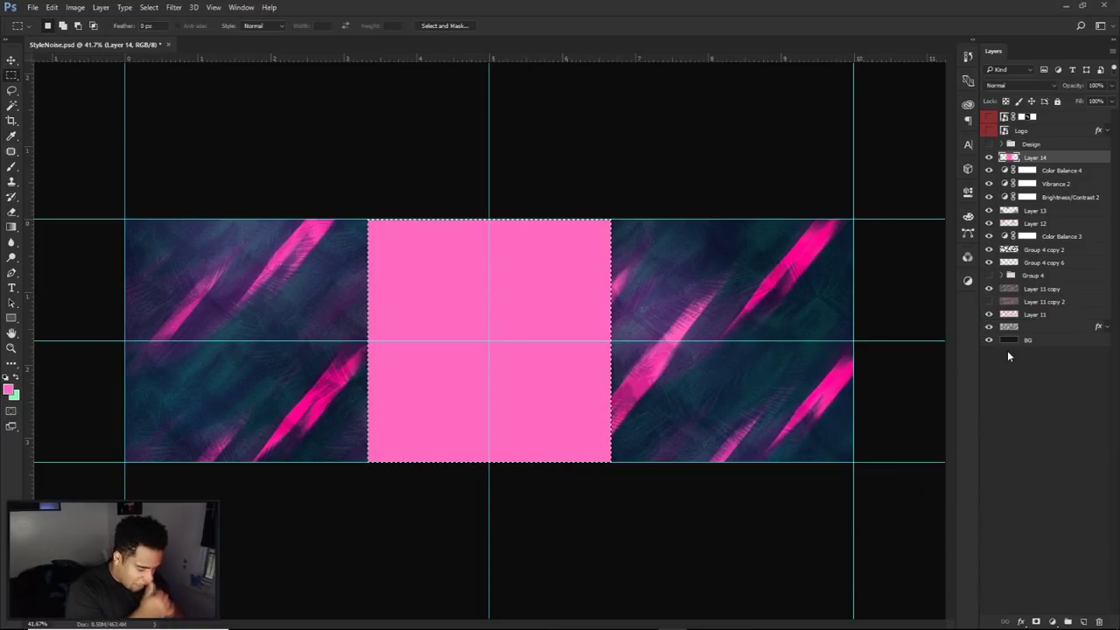
# Step: Scale the pink square to 189.5% about its centre and rotate it 45° into a diamond
pyautogui.press('v')
pyautogui.press('ctrl')
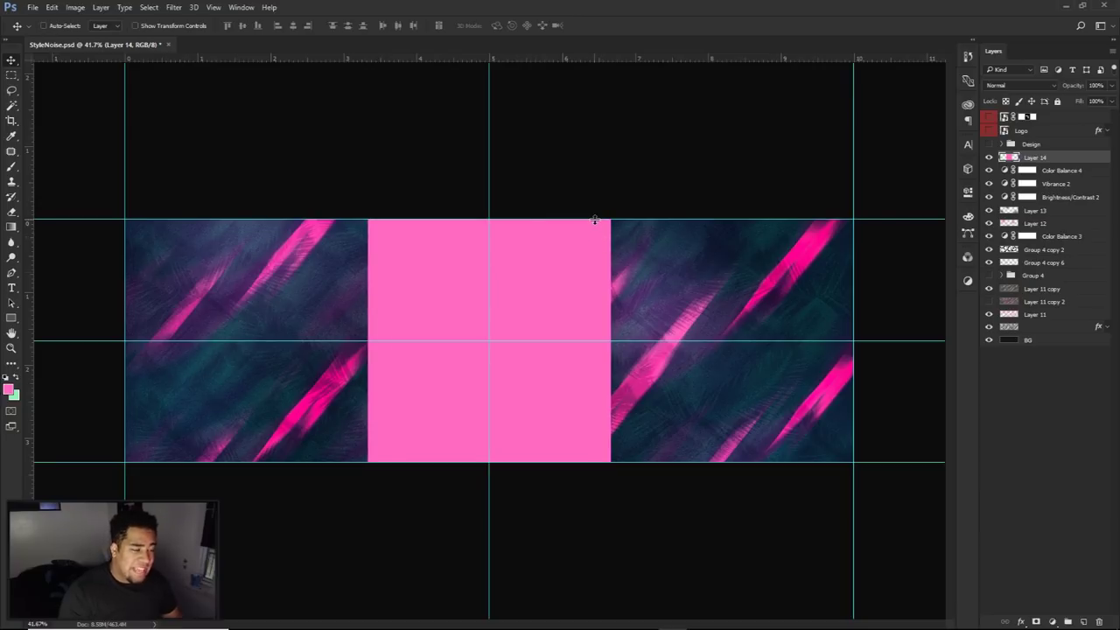
pyautogui.hotkey('ctrl', 't')
pyautogui.moveTo(612, 219); pyautogui.dragTo(757, 155)
pyautogui.moveTo(729, 108); pyautogui.dragTo(715, 145)
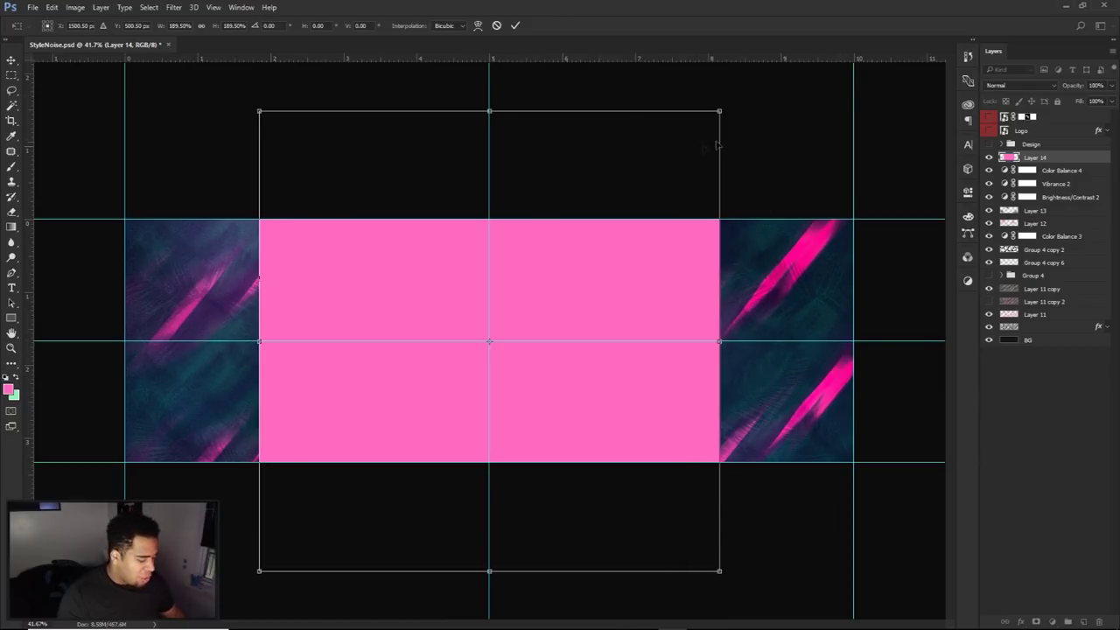
pyautogui.moveTo(730, 107); pyautogui.dragTo(822, 307)
pyautogui.press('Return')
pyautogui.moveTo(573, 391); pyautogui.dragTo(575, 391)
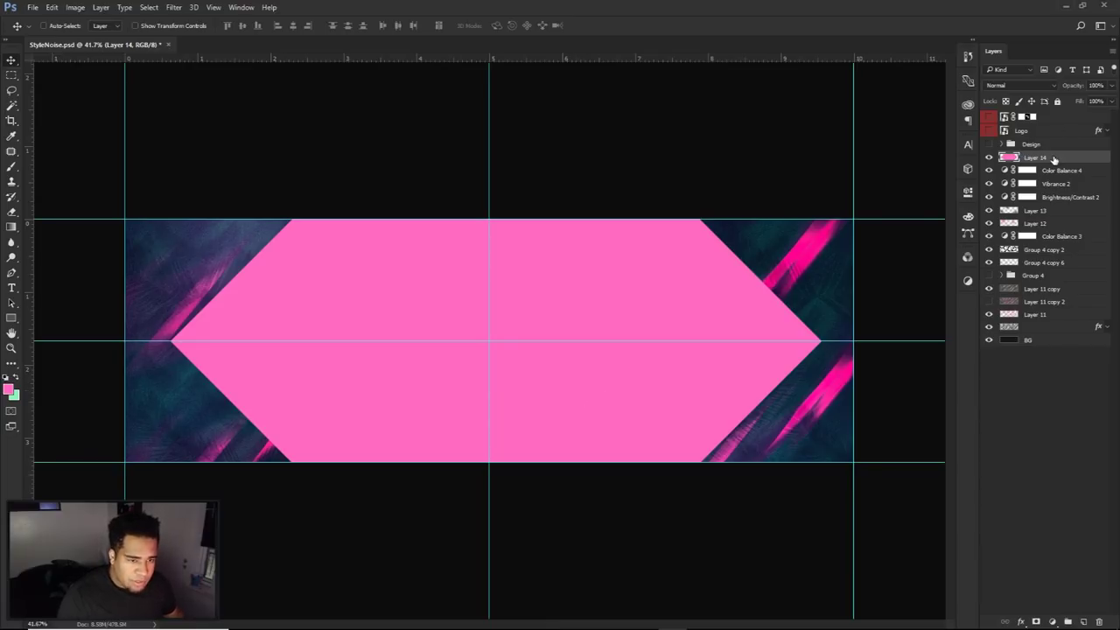
# Step: Lower the fill of Layer 14 to 30%
pyautogui.press('ctrl')
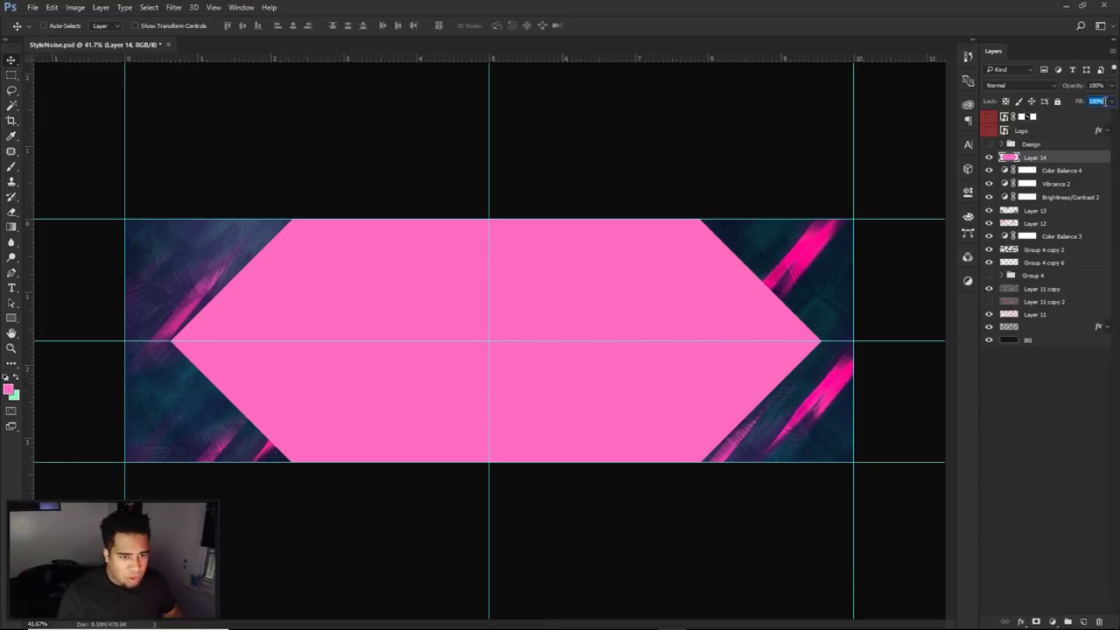
pyautogui.write('63')
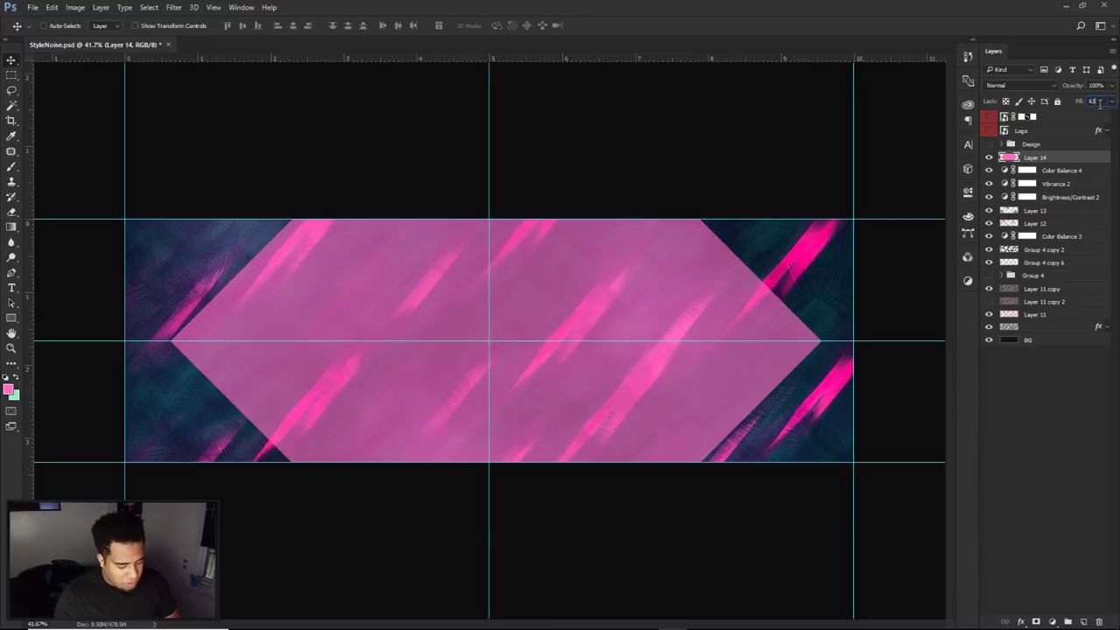
pyautogui.write('38')
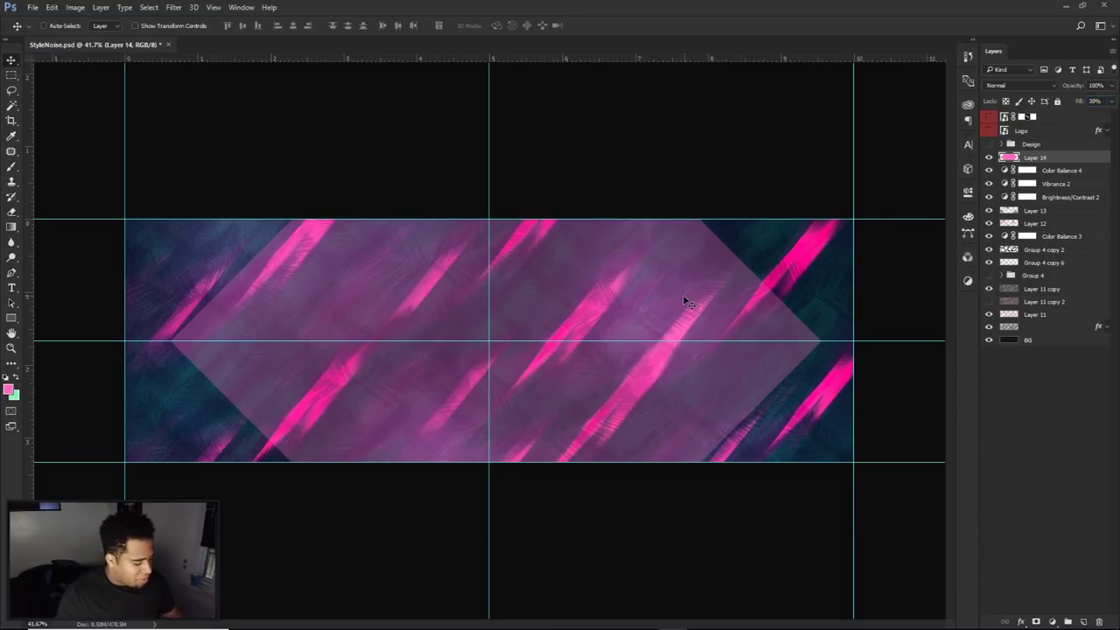
# Step: Soften the lower-right, left and upper-right parts of the pink diamond with a large soft eraser of about 1274 px
pyautogui.write('e')
pyautogui.press(']')
pyautogui.press(']')
pyautogui.press(']')
pyautogui.press(']')
pyautogui.press(']')
pyautogui.press(']')
pyautogui.moveTo(813, 449)
pyautogui.mouseDown()
pyautogui.moveTo(735, 412)
pyautogui.moveTo(732, 372)
pyautogui.mouseUp()
pyautogui.press('[')
pyautogui.press('[')
pyautogui.moveTo(342, 257)
pyautogui.mouseDown()
pyautogui.moveTo(235, 387)
pyautogui.moveTo(298, 486)
pyautogui.mouseUp()
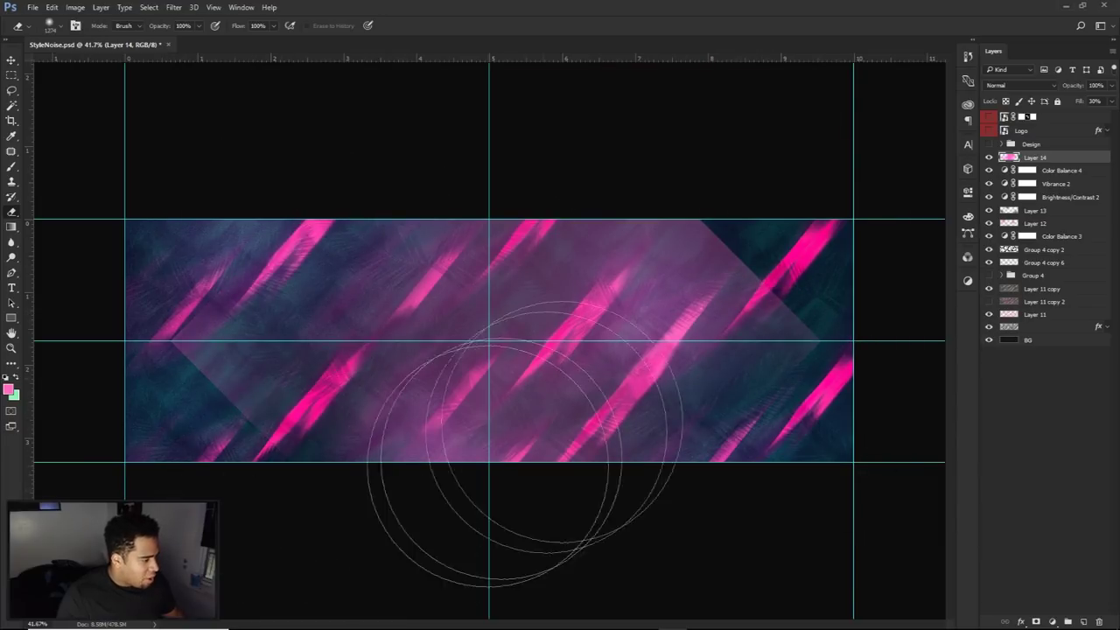
pyautogui.click(664, 197)
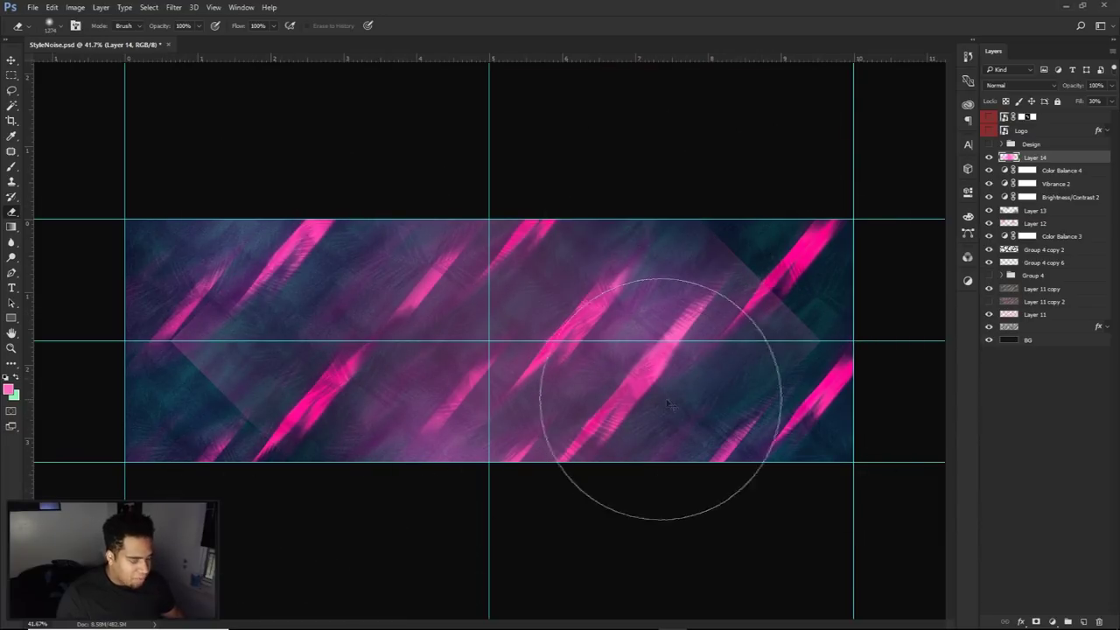
pyautogui.hotkey('ctrl', 'u')
pyautogui.moveTo(806, 420); pyautogui.dragTo(717, 424)
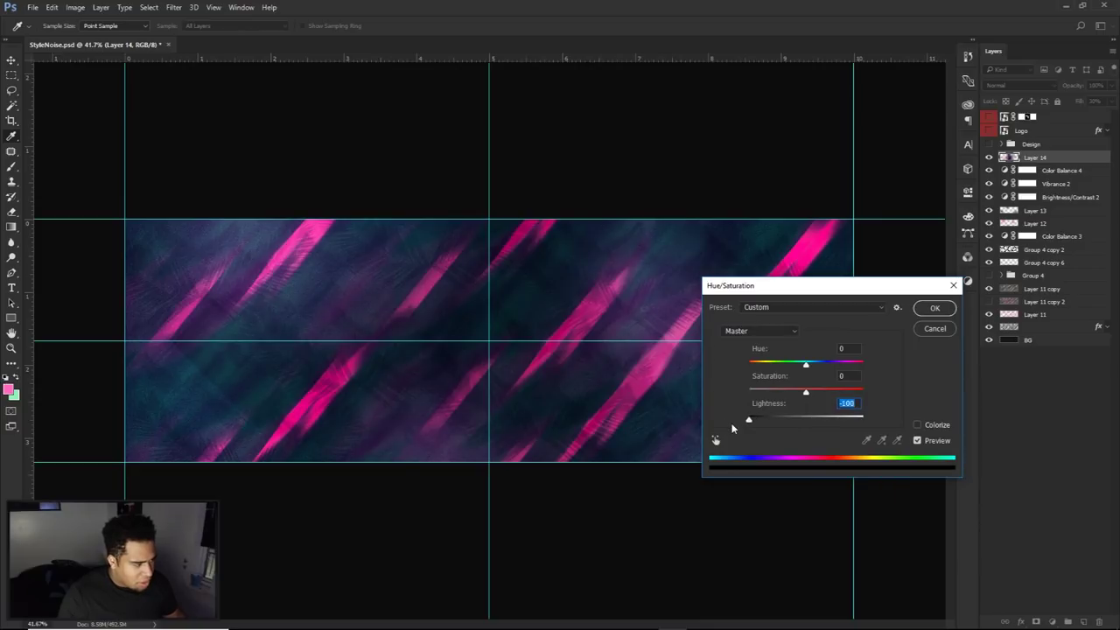
pyautogui.click(933, 329)
# Step: Add an Inner Glow to Layer 14 in the pink #de3fa2, sampled from a streak in the banner
pyautogui.doubleClick(1076, 155)
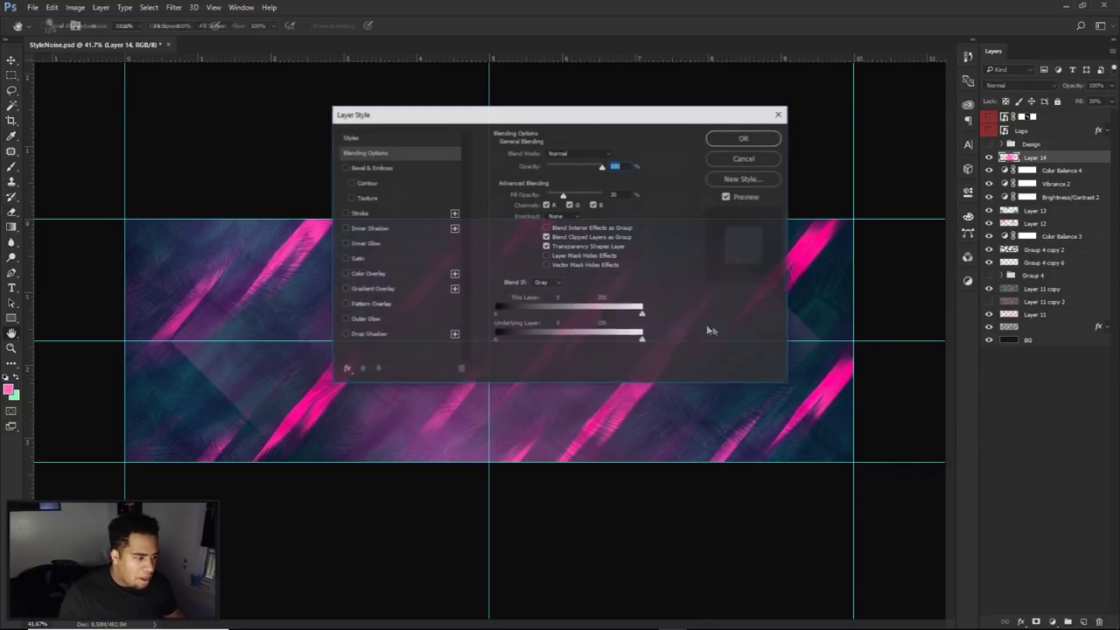
pyautogui.moveTo(455, 115); pyautogui.dragTo(723, 182)
pyautogui.click(638, 311)
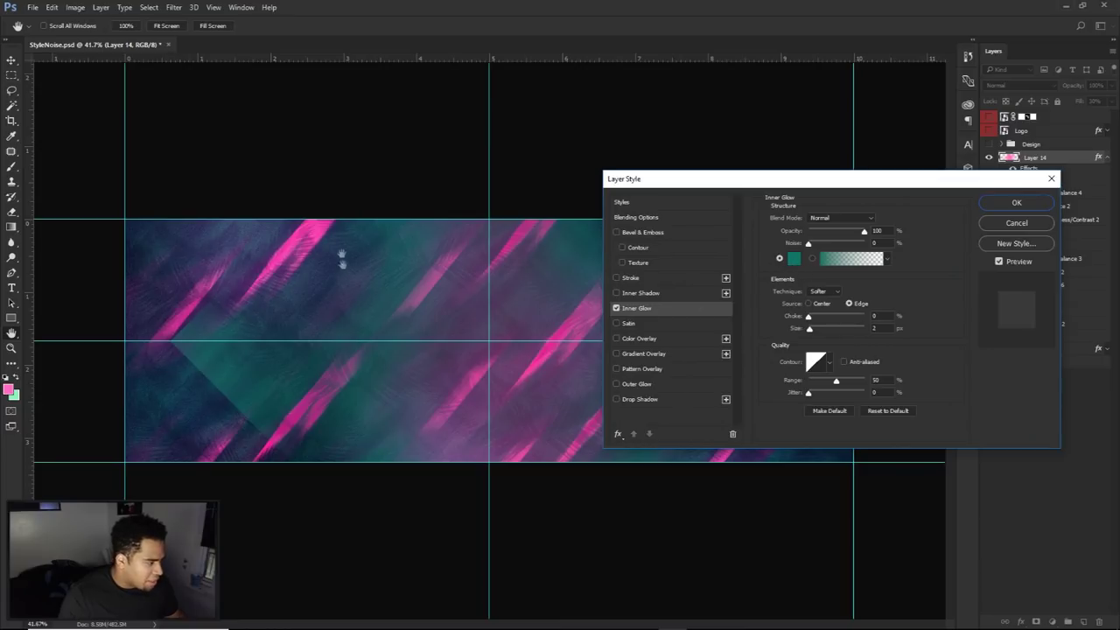
pyautogui.click(794, 258)
pyautogui.click(311, 227)
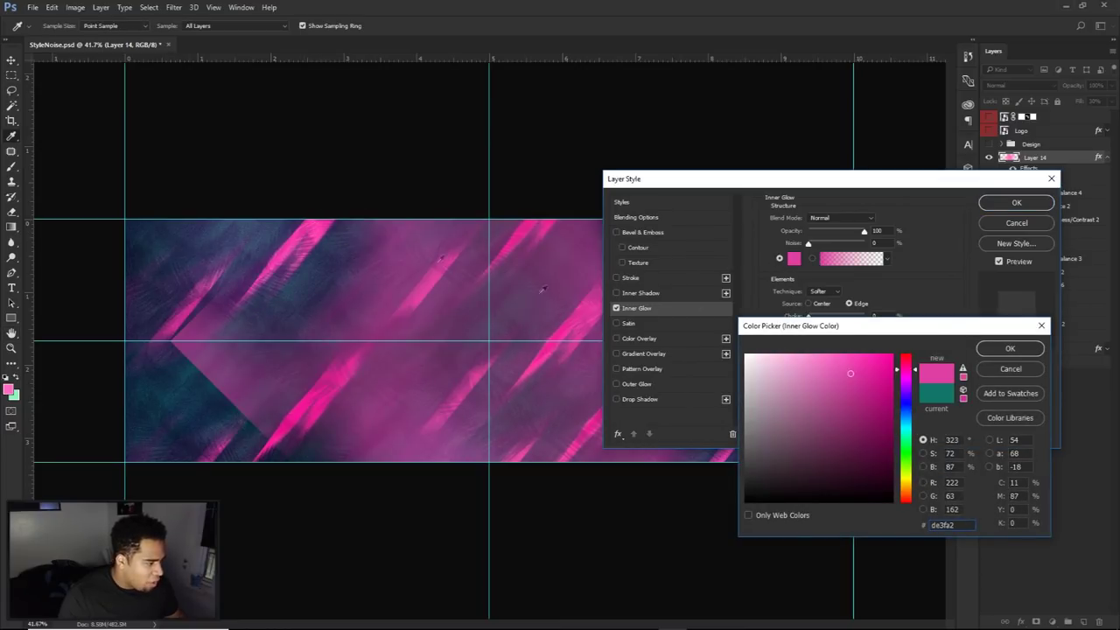
pyautogui.click(1008, 349)
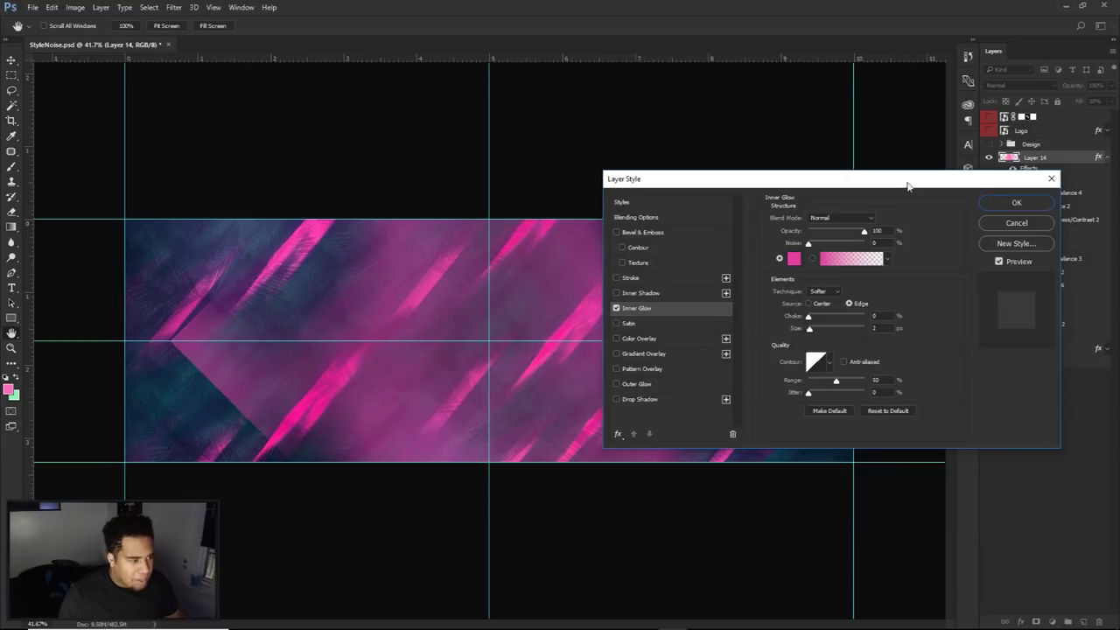
pyautogui.moveTo(907, 186); pyautogui.dragTo(775, 245)
pyautogui.click(878, 268)
# Step: Soften the upper-left and lower parts of the diamond with a soft eraser of about 1001 px, and hide the guides
pyautogui.press('b')
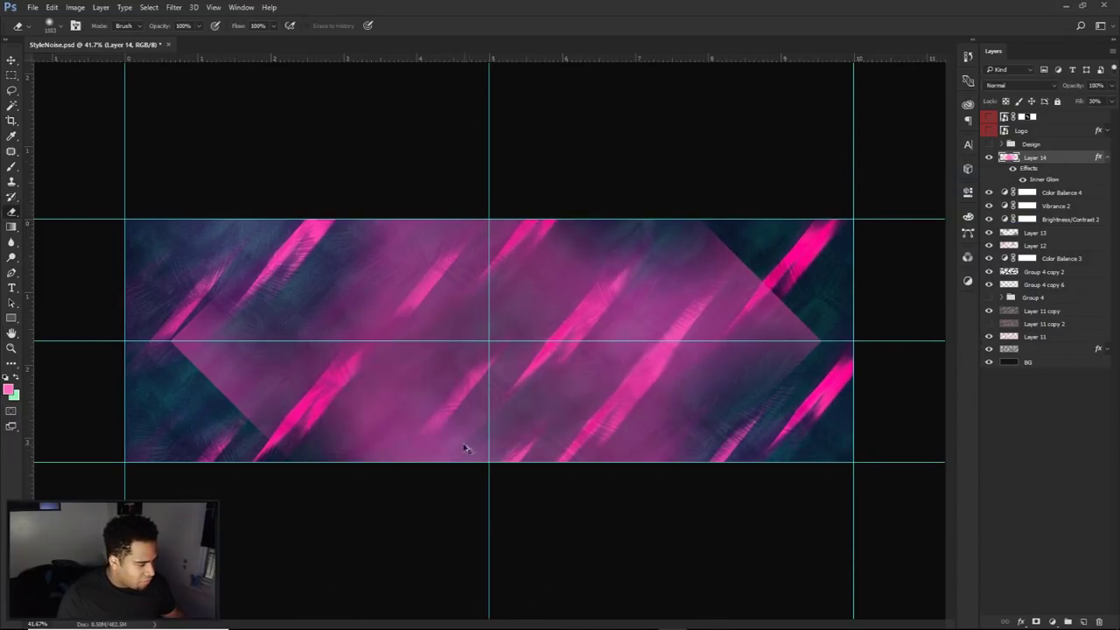
pyautogui.moveTo(654, 167)
pyautogui.mouseDown()
pyautogui.moveTo(393, 182)
pyautogui.moveTo(290, 239)
pyautogui.moveTo(203, 246)
pyautogui.mouseUp()
pyautogui.keyDown('alt'); pyautogui.rightClick(218, 276); pyautogui.keyUp('alt')
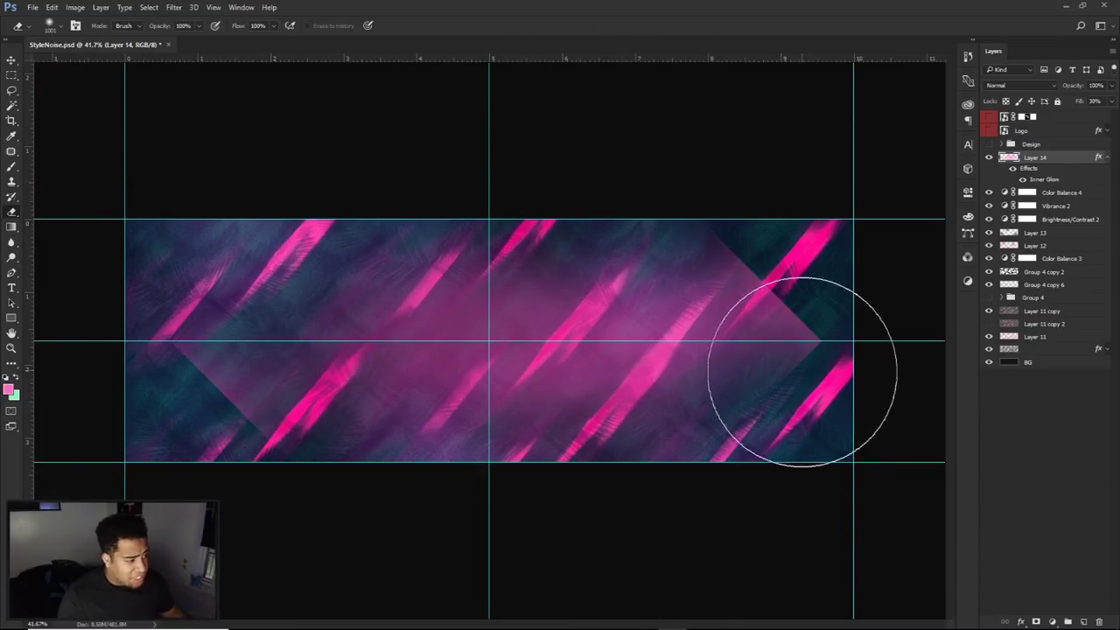
pyautogui.hotkey('ctrl', 'h')
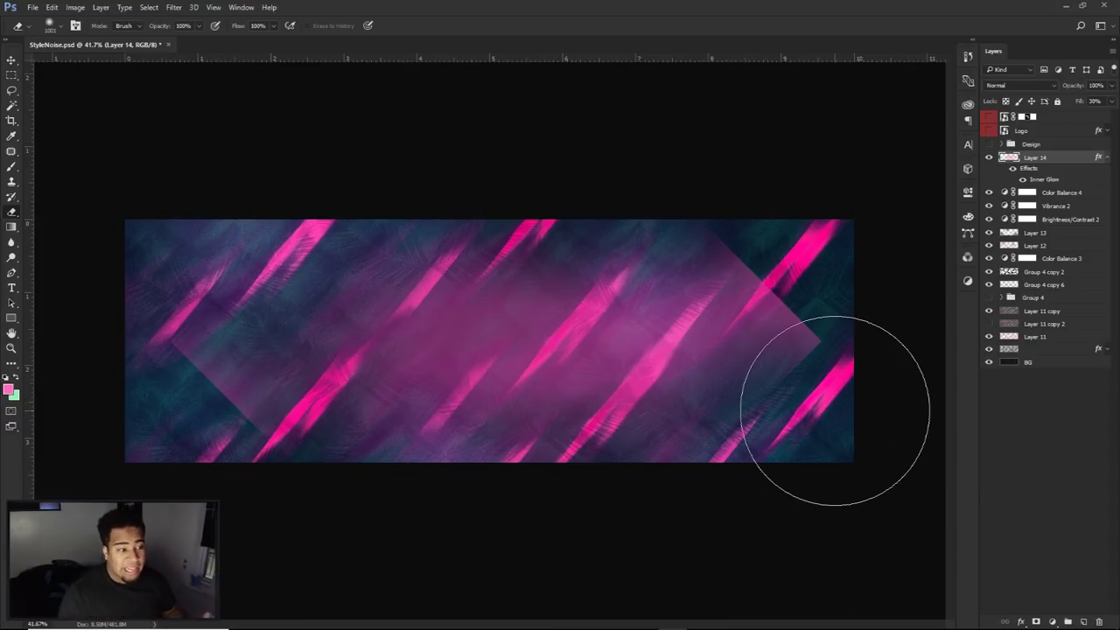
# Step: Duplicate Layer 14 and scale the copy down into a smaller concentric diamond around the banner's centre
pyautogui.press('v')
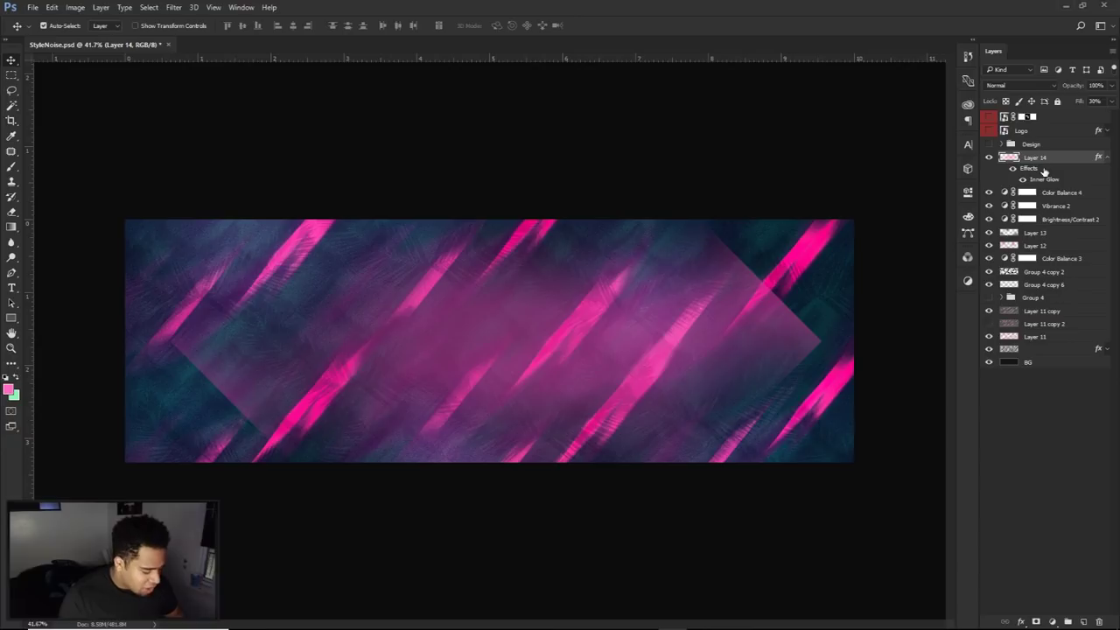
pyautogui.hotkey('ctrl', 'j')
pyautogui.hotkey('ctrl', 't')
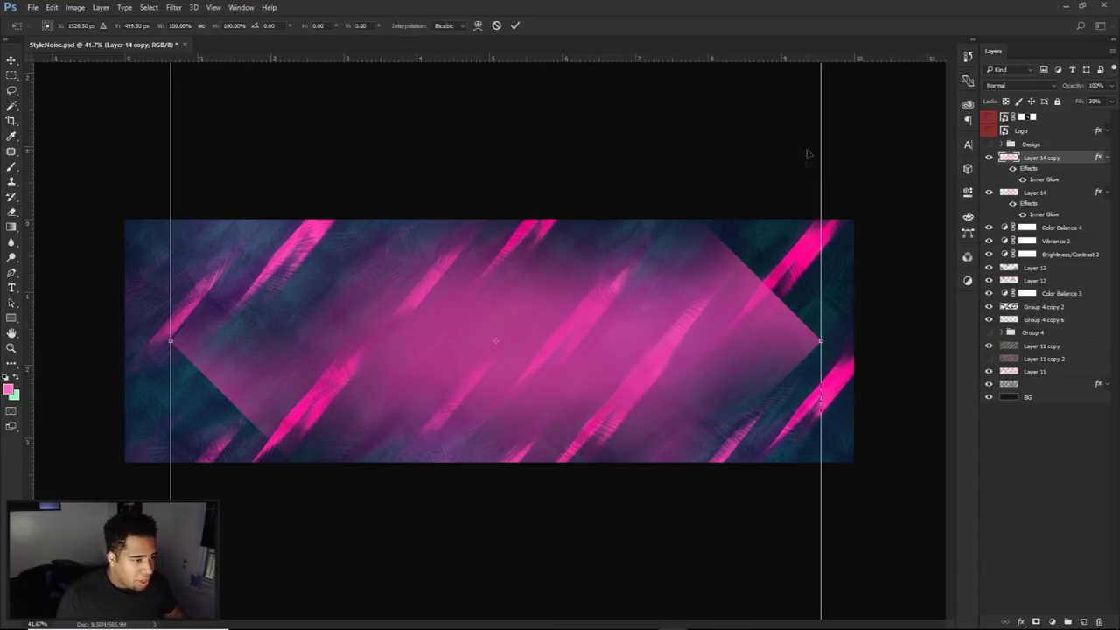
pyautogui.hotkey('ctrl', '0')
pyautogui.moveTo(714, 118); pyautogui.dragTo(651, 249)
pyautogui.press('Return')
pyautogui.scroll(3, 493, 338)
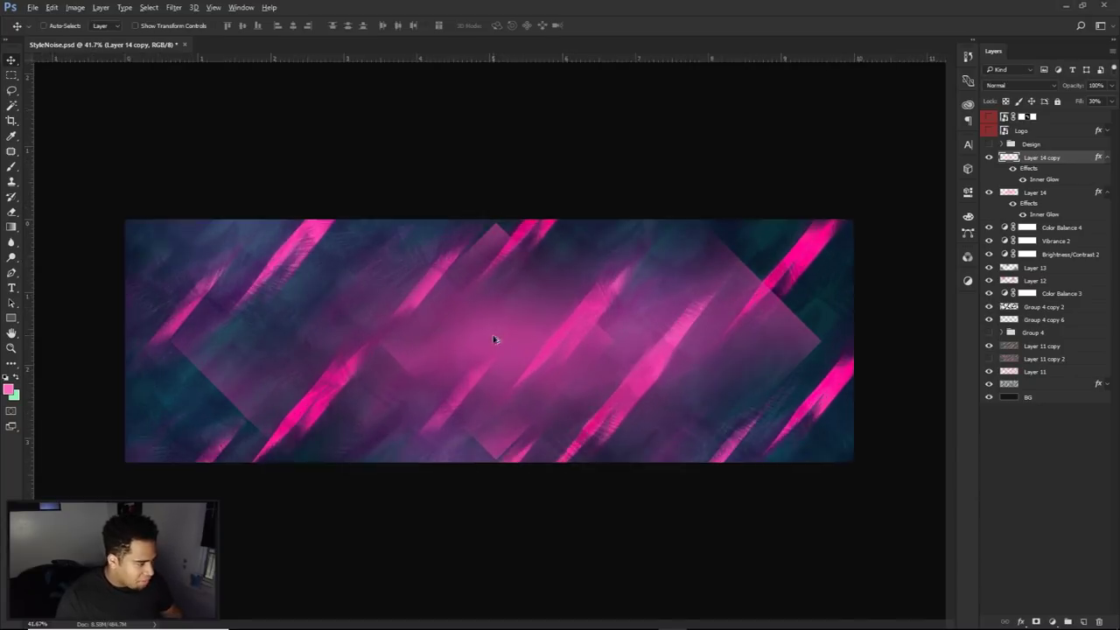
pyautogui.hotkey('ctrl', 't')
pyautogui.moveTo(657, 182); pyautogui.dragTo(722, 124)
pyautogui.press('Return')
# Step: Change the Inner Glow colour of Layer 14 copy to the blue #3888c9
pyautogui.doubleClick(1036, 181)
pyautogui.click(653, 326)
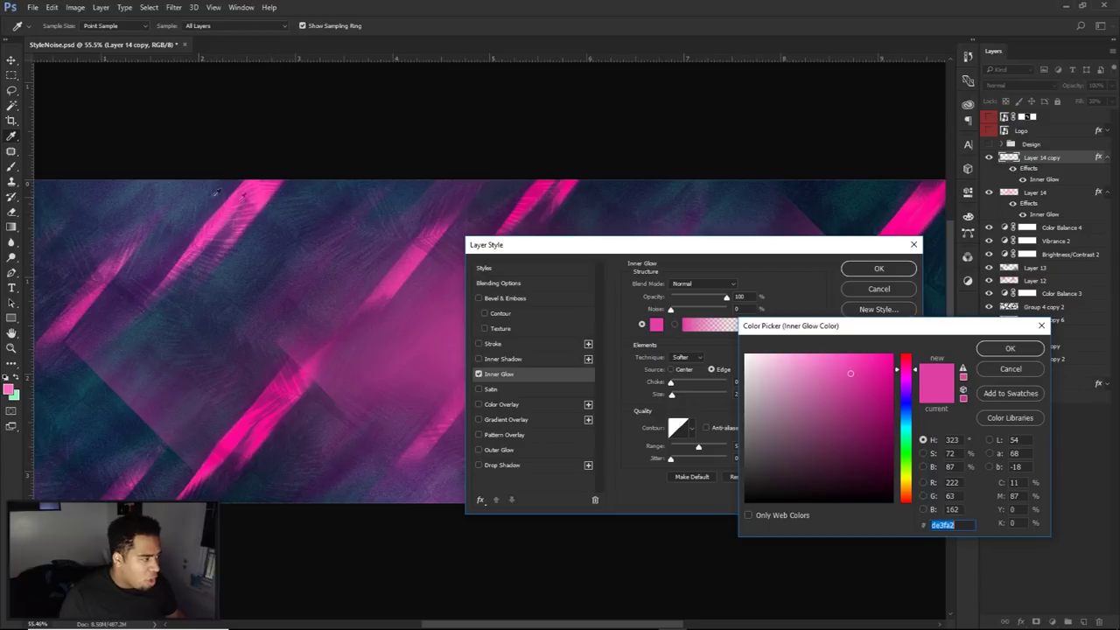
pyautogui.click(203, 195)
pyautogui.click(205, 194)
pyautogui.click(842, 392)
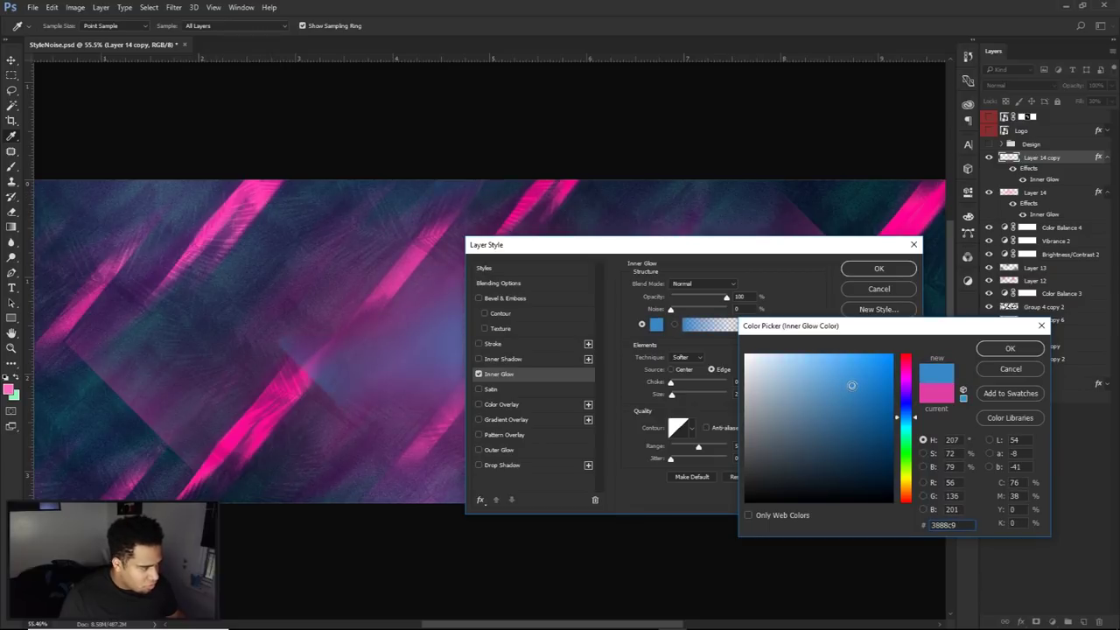
pyautogui.click(1010, 348)
pyautogui.click(874, 270)
pyautogui.scroll(-4, 705, 387)
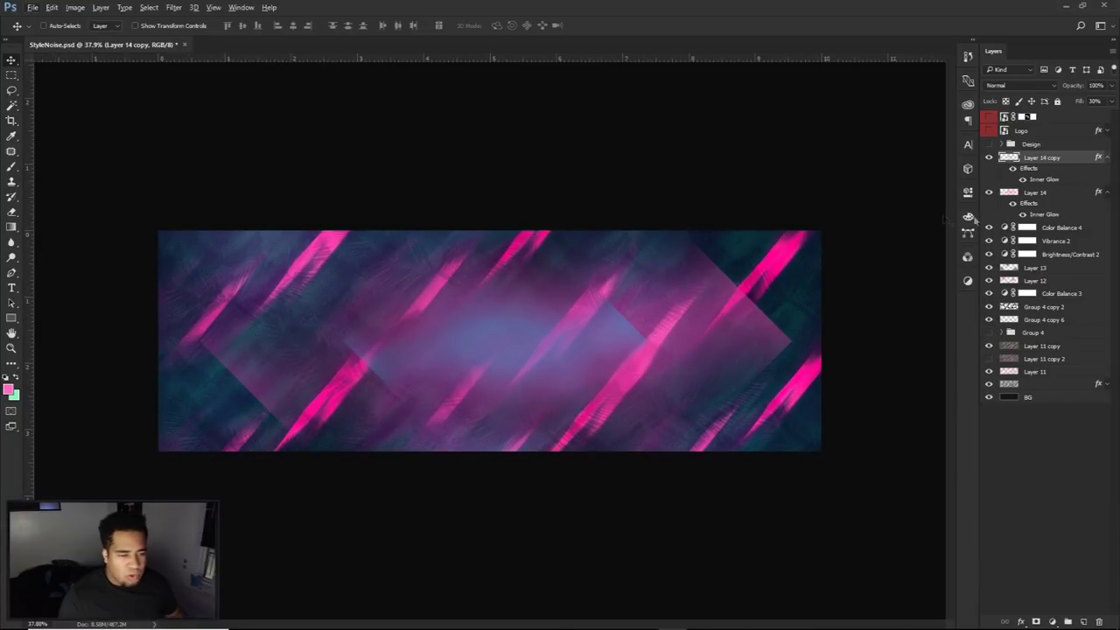
# Step: Set the fill of both Layer 14 and Layer 14 copy to 20%
pyautogui.keyDown('shift'); pyautogui.click(1036, 196); pyautogui.keyUp('shift')
pyautogui.click(1110, 103)
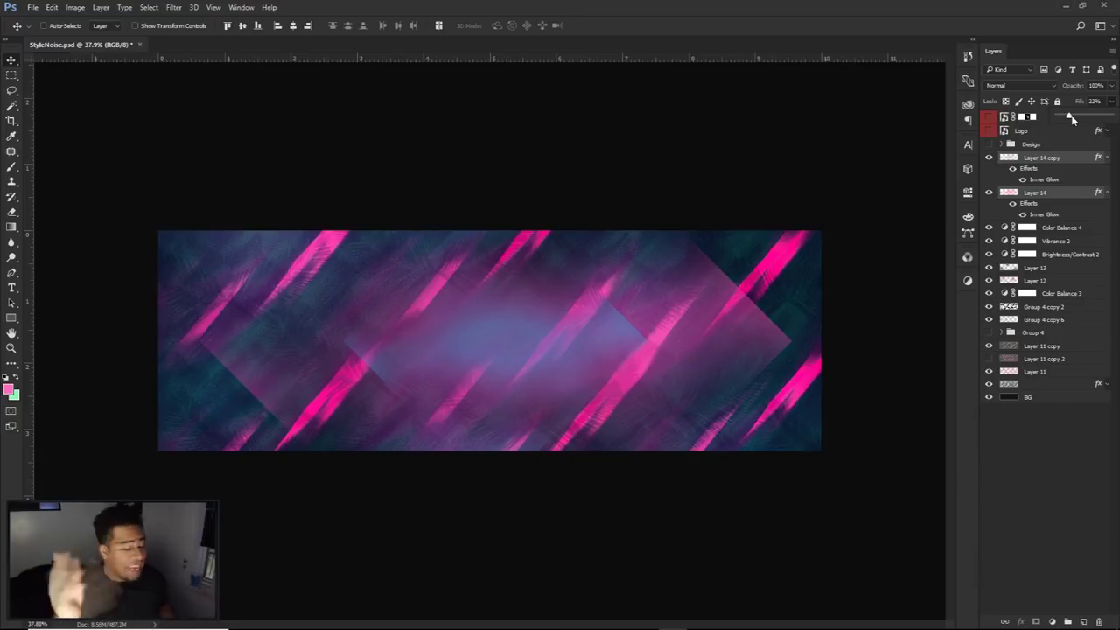
pyautogui.click(1094, 101)
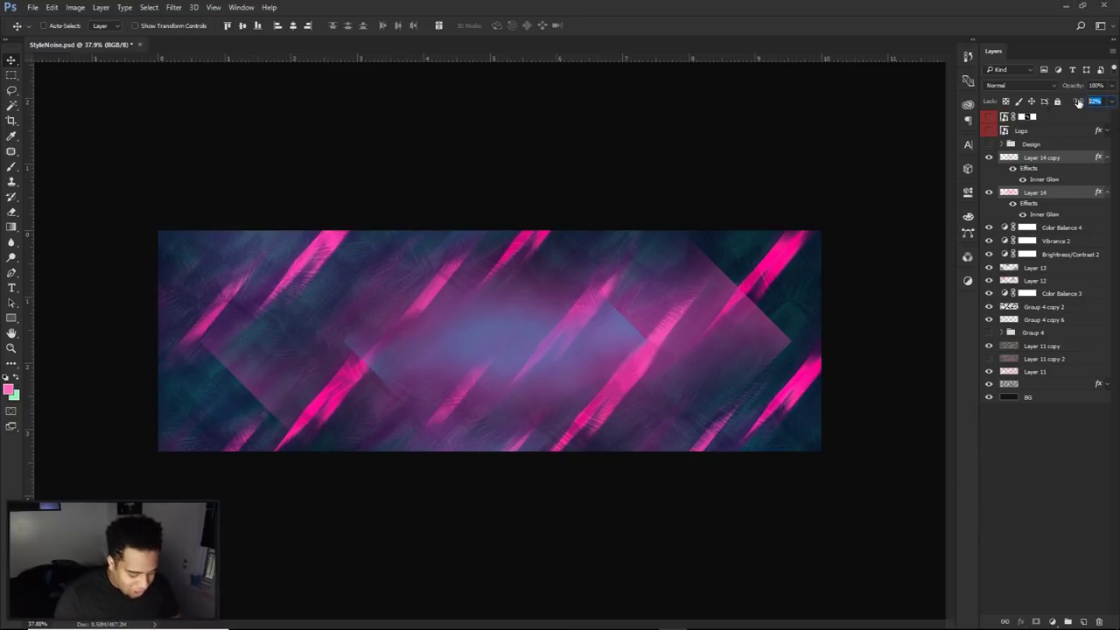
pyautogui.scroll(2, 557, 333)
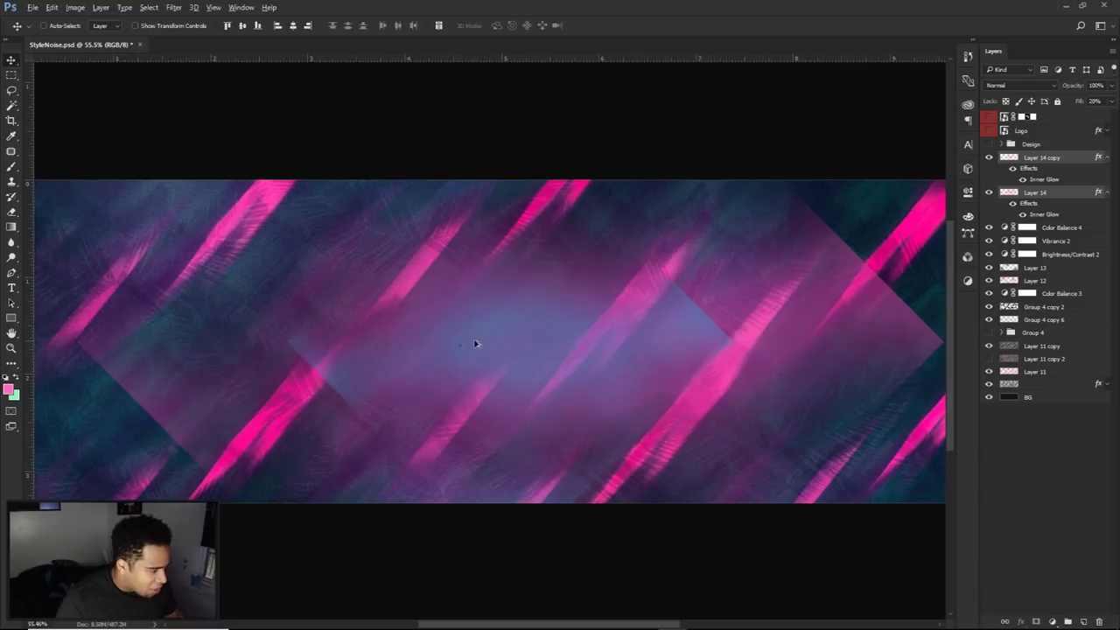
pyautogui.scroll(-1, 555, 339)
# Step: Lower the opacity of Layer 14 copy to 54%
pyautogui.click(1046, 158)
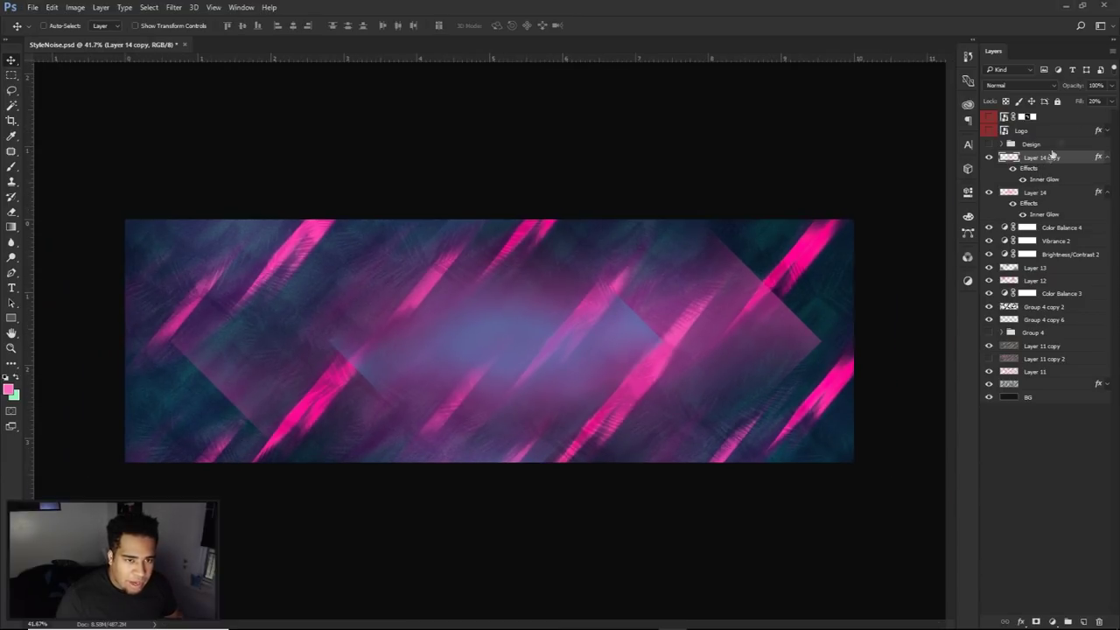
pyautogui.click(1110, 85)
pyautogui.moveTo(1086, 101); pyautogui.dragTo(1089, 101)
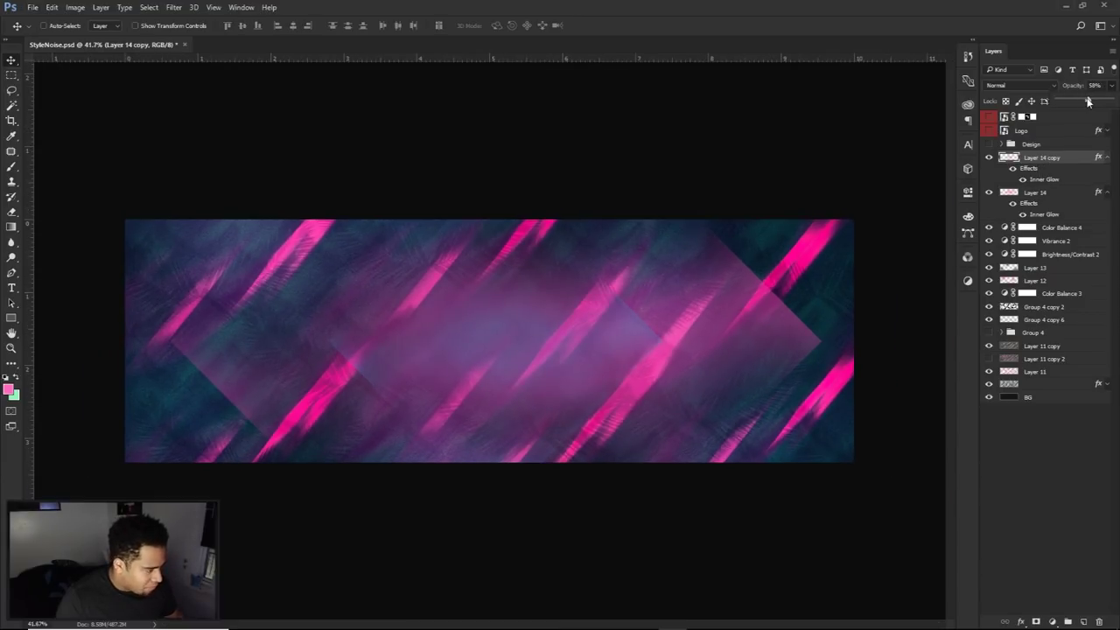
pyautogui.scroll(-1, 723, 318)
pyautogui.scroll(1, 722, 316)
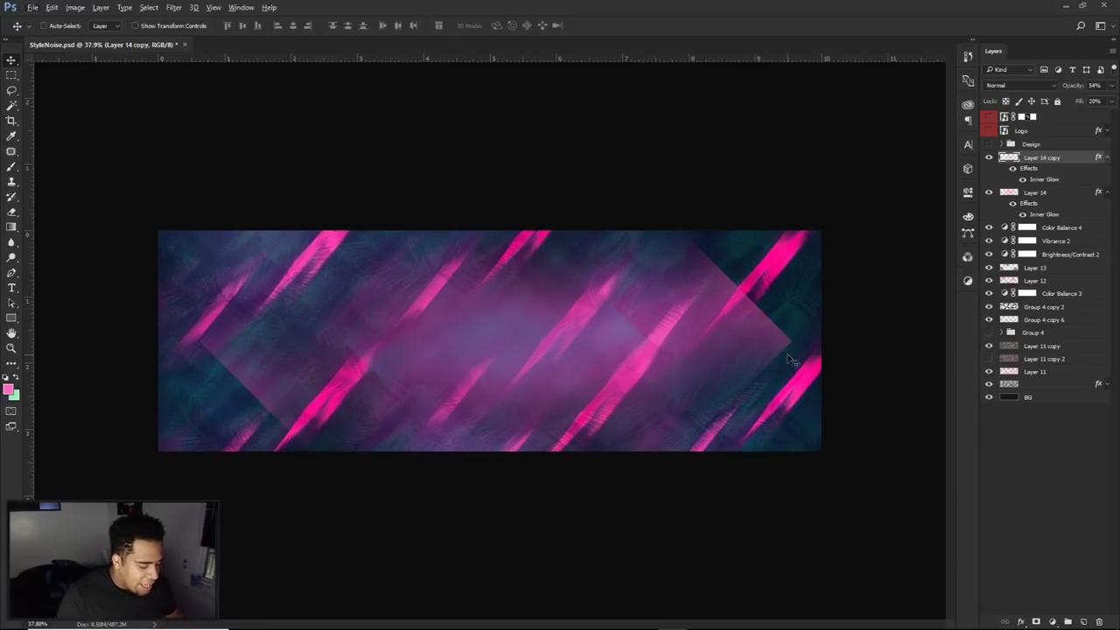
# Step: Create a new empty layer above Layer 14 copy and switch to the Pen tool
pyautogui.click(1069, 622)
pyautogui.press('p')
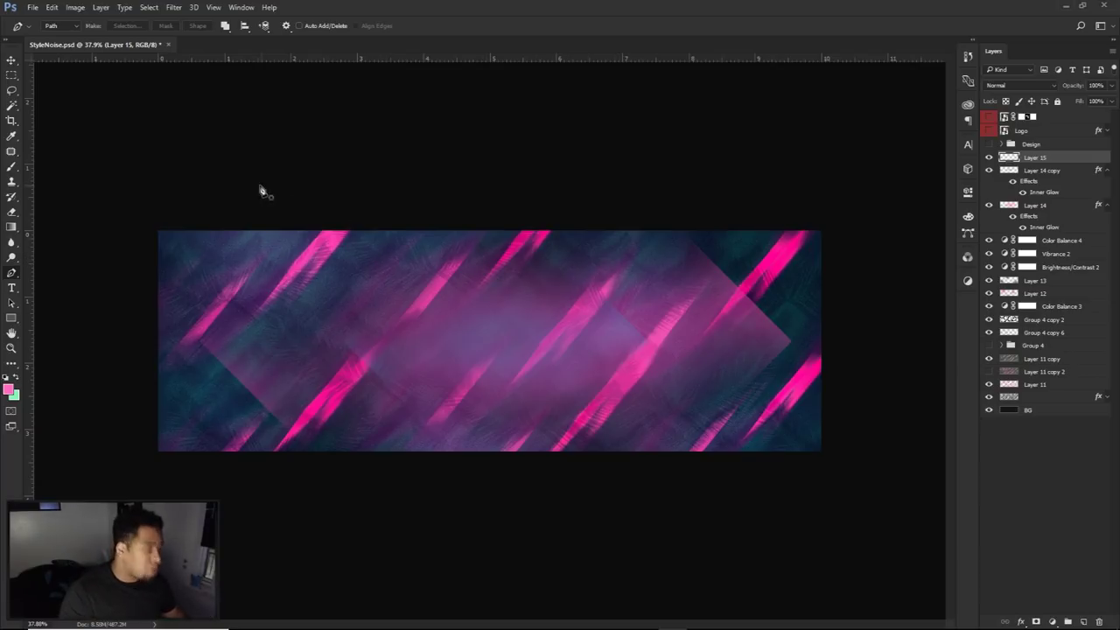
pyautogui.click(147, 237)
pyautogui.moveTo(704, 472); pyautogui.dragTo(227, 483)
pyautogui.moveTo(734, 469); pyautogui.dragTo(783, 461)
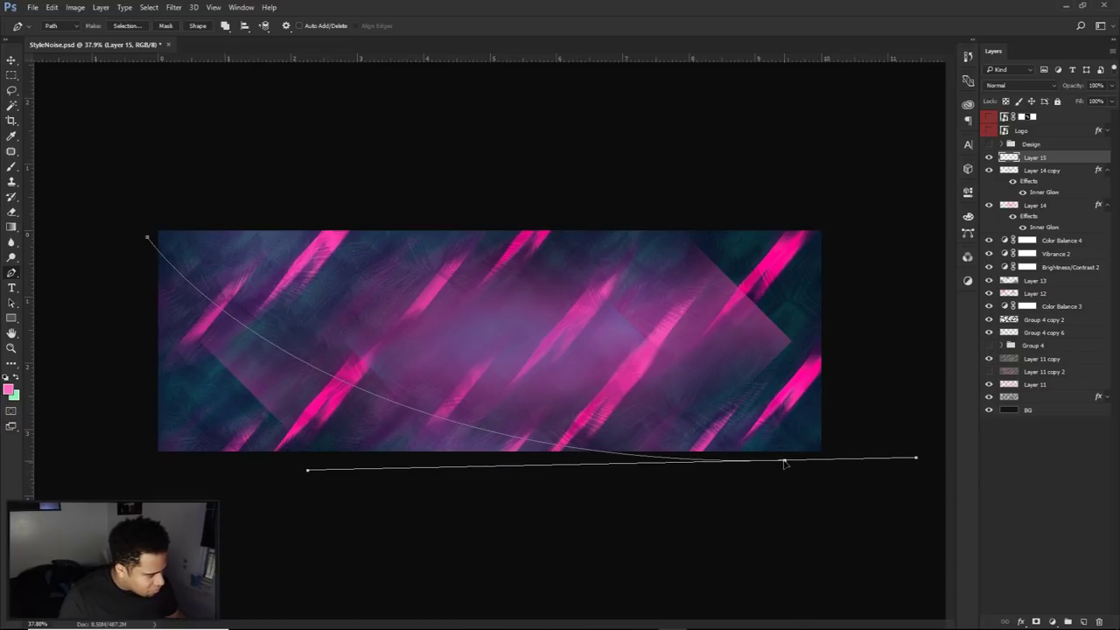
pyautogui.moveTo(308, 475); pyautogui.dragTo(334, 515)
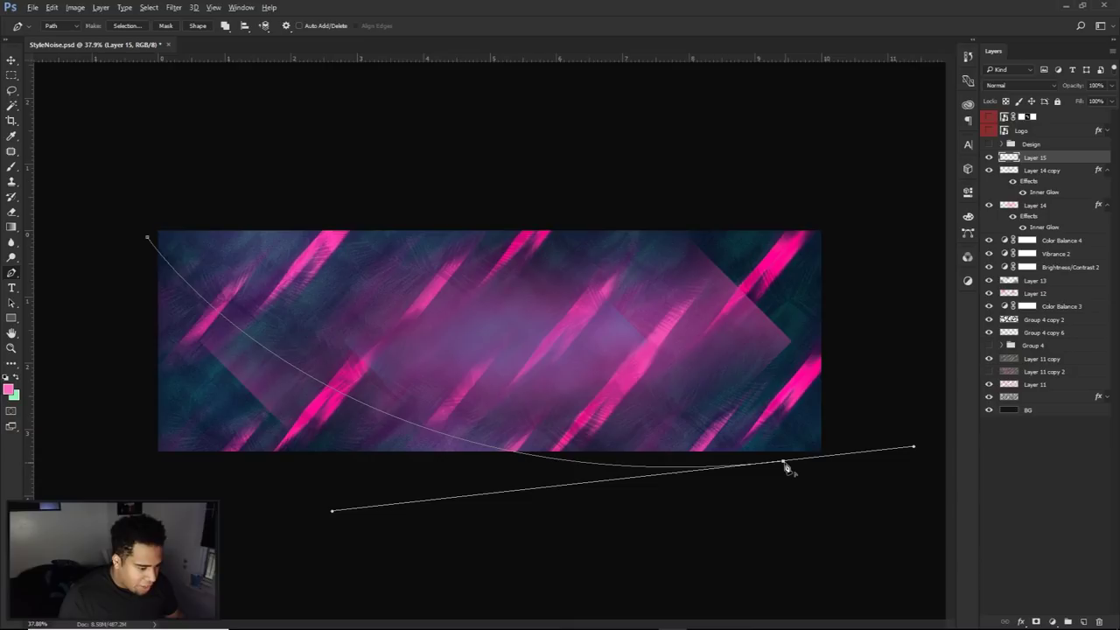
pyautogui.rightClick(300, 294)
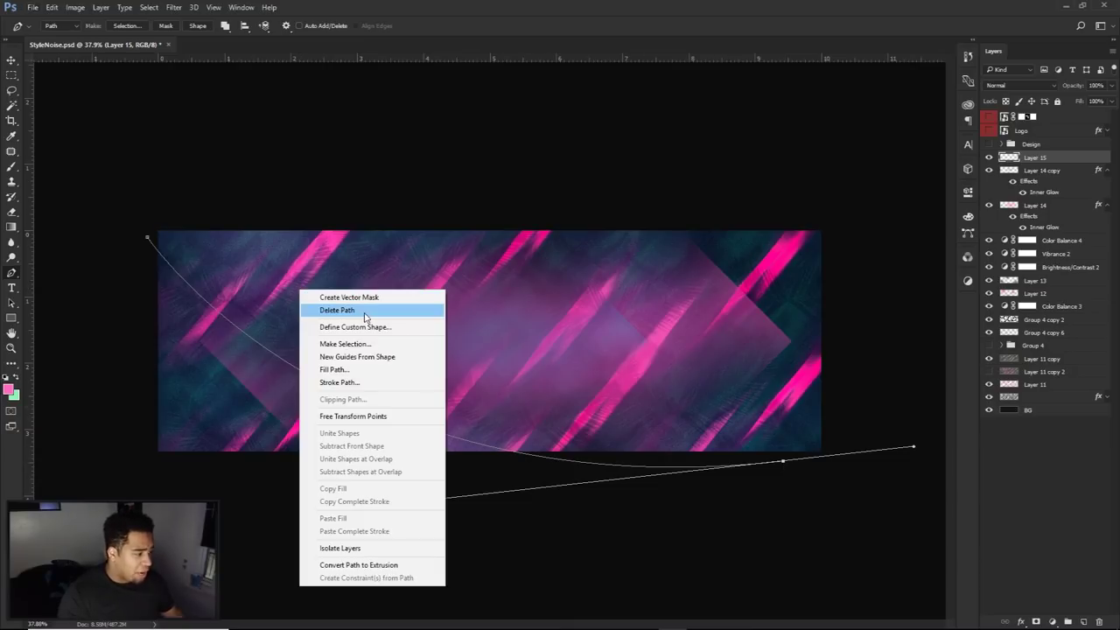
pyautogui.click(367, 311)
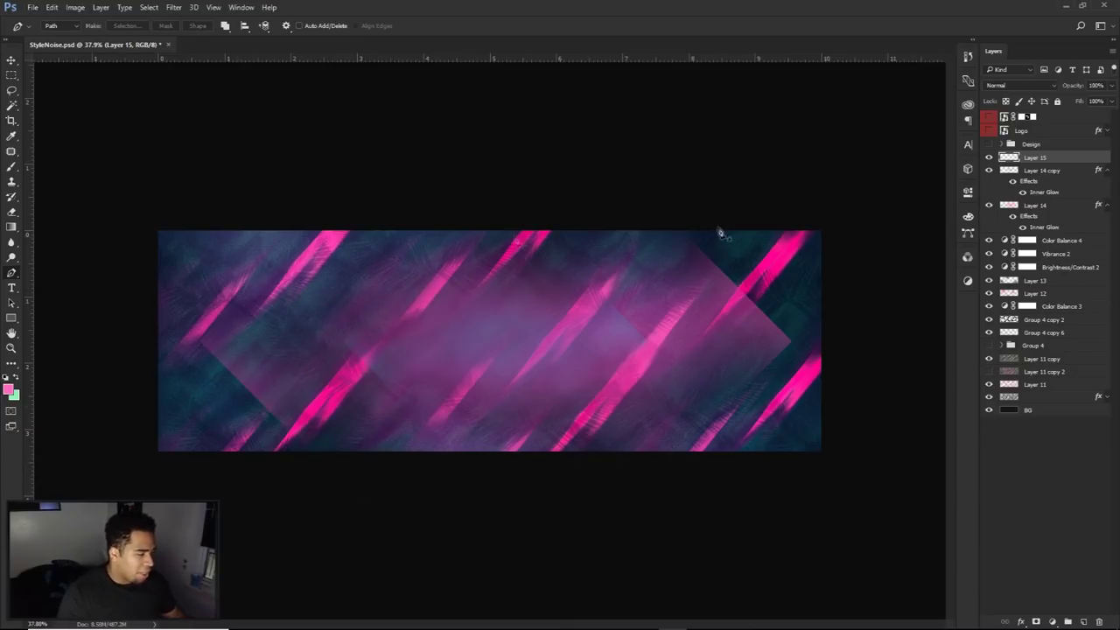
pyautogui.click(989, 144)
pyautogui.click(988, 145)
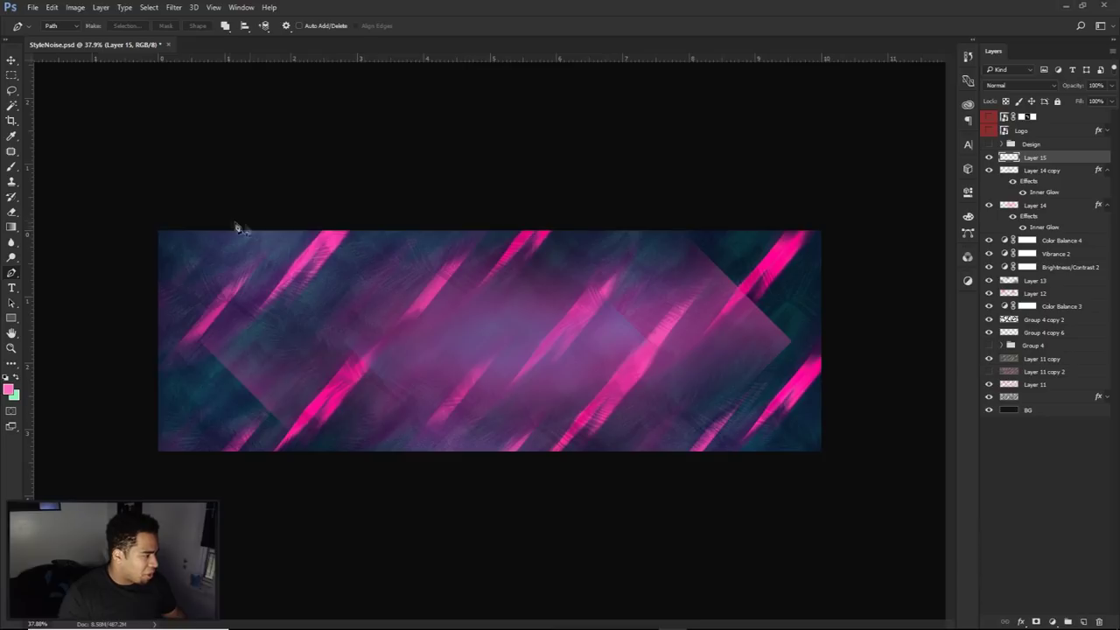
# Step: Draw a downward-bowed Pen curve from just above the banner's upper-left corner to just below its lower-right part
pyautogui.click(184, 224)
pyautogui.moveTo(741, 471); pyautogui.dragTo(988, 477)
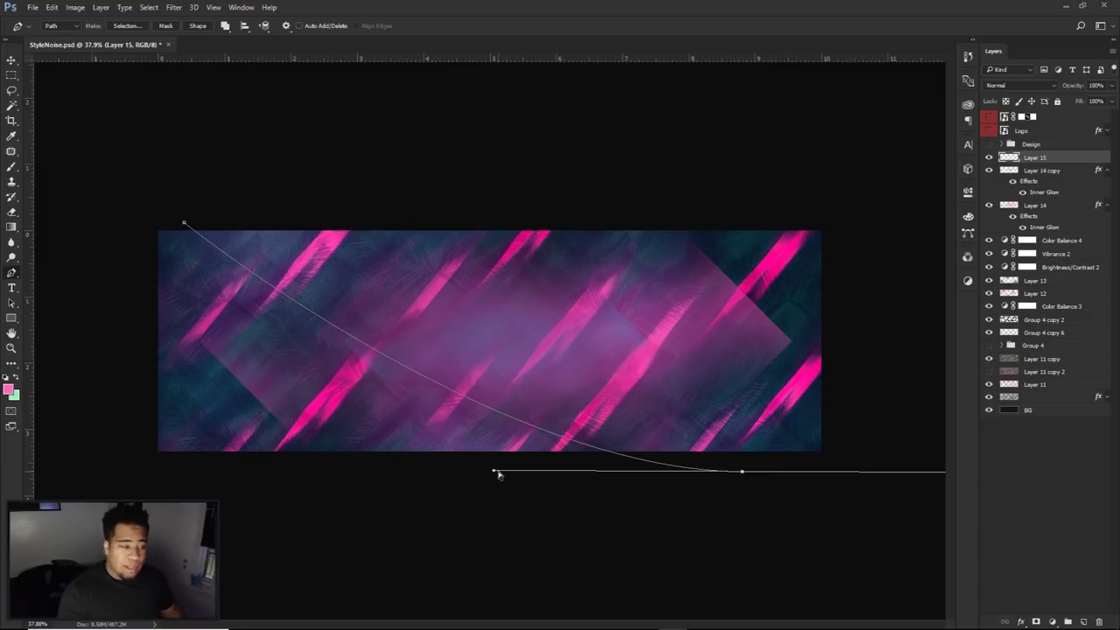
pyautogui.moveTo(494, 473); pyautogui.dragTo(323, 500)
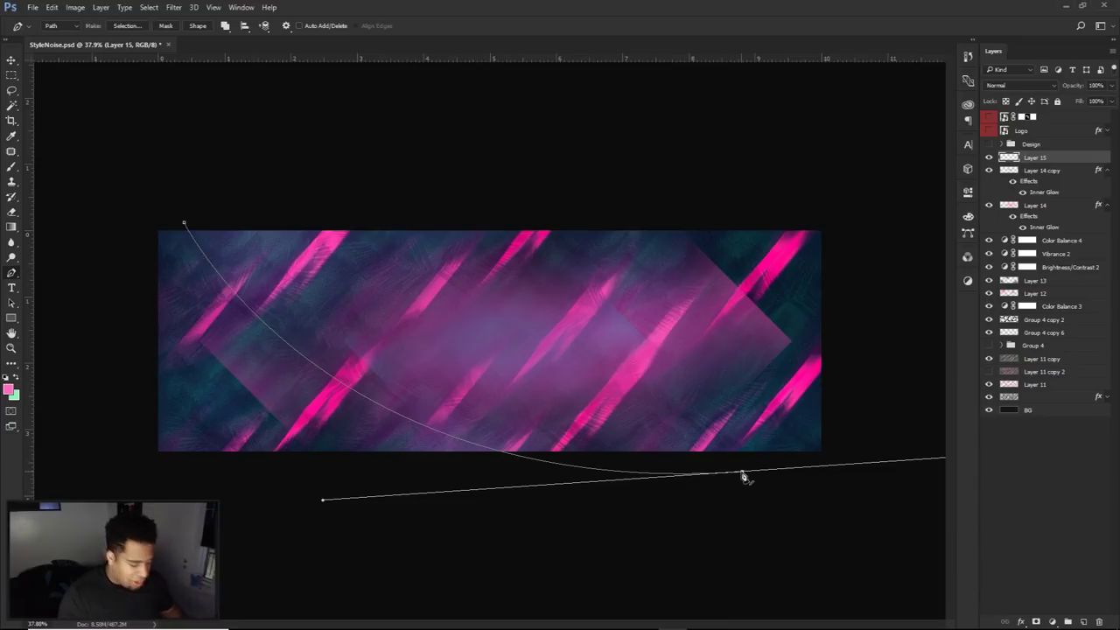
pyautogui.scroll(-3, 909, 487)
pyautogui.moveTo(618, 546); pyautogui.dragTo(589, 546)
pyautogui.moveTo(480, 542); pyautogui.dragTo(363, 526)
pyautogui.moveTo(298, 512); pyautogui.dragTo(255, 497)
pyautogui.hotkey('ctrl', 'alt', 'z')
pyautogui.hotkey('ctrl', 'alt', 'z')
pyautogui.hotkey('ctrl', 'alt', 'z')
pyautogui.click(681, 441)
pyautogui.hotkey('ctrl', 'alt', 'z')
# Step: Remove the curve's outgoing end handle and close the path with straight segments running outside the banner's lower-left side
pyautogui.keyDown('alt'); pyautogui.click(679, 440); pyautogui.keyUp('alt')
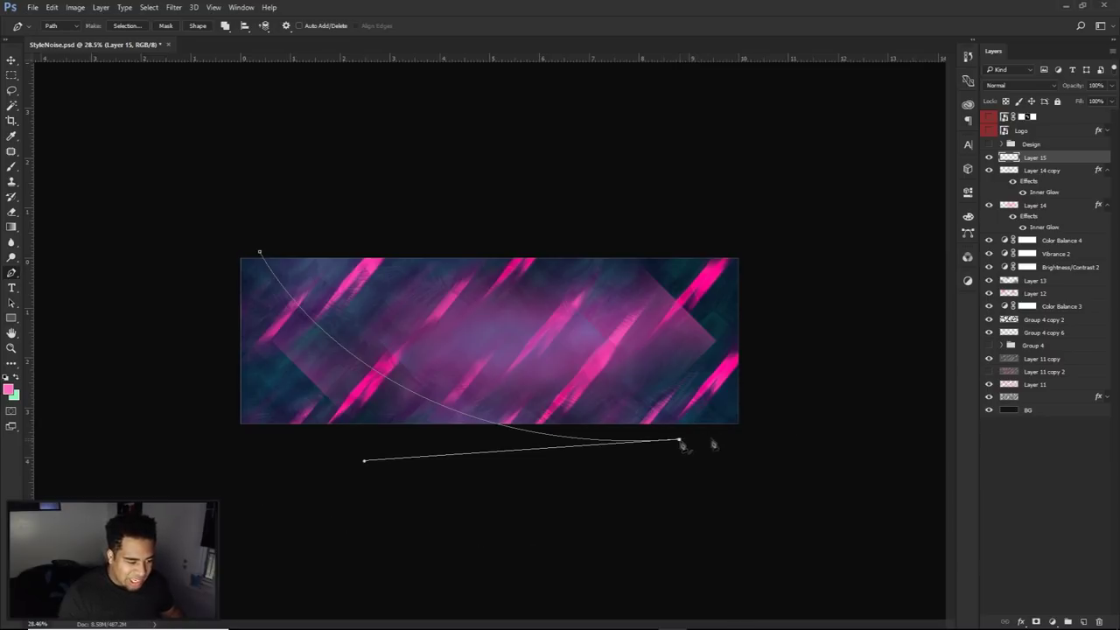
pyautogui.moveTo(854, 446); pyautogui.dragTo(781, 568)
pyautogui.hotkey('ctrl', 'alt', 'z')
pyautogui.click(451, 540)
pyautogui.click(139, 466)
pyautogui.click(189, 239)
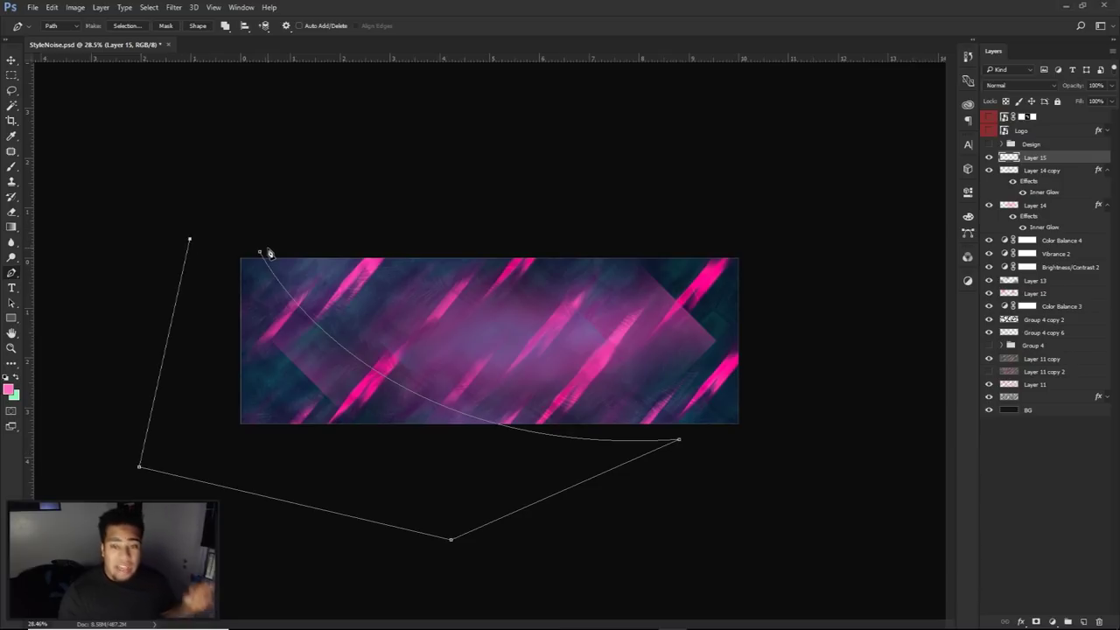
pyautogui.hotkey('ctrl', '+')
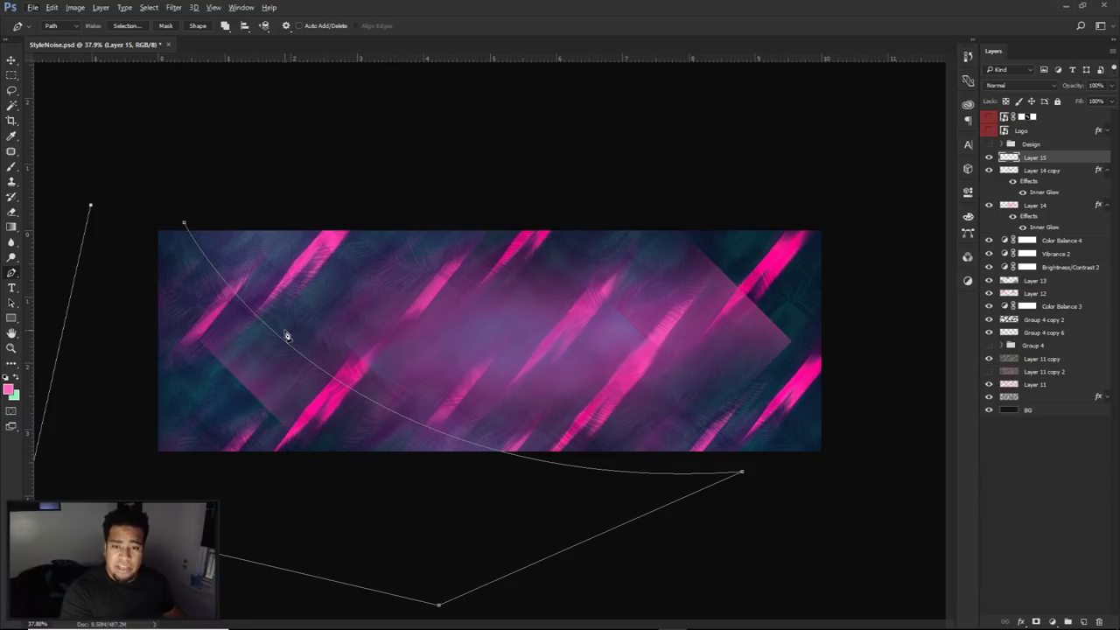
pyautogui.scroll(2, 202, 289)
pyautogui.click(120, 198)
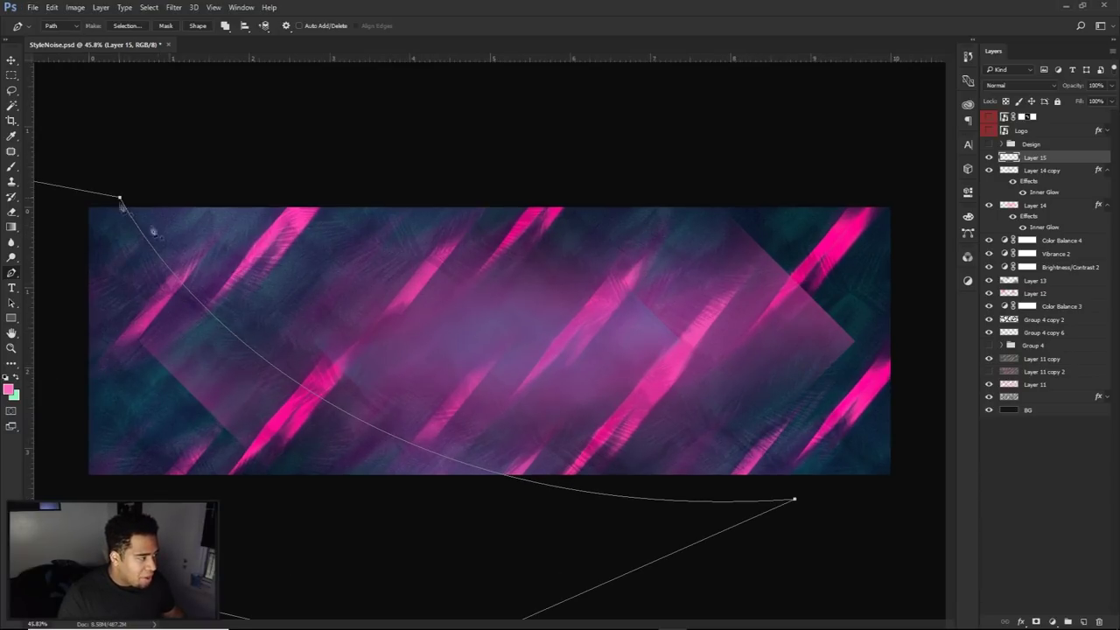
# Step: Fill the closed path with black at 100% opacity on Layer 15 and delete the path
pyautogui.scroll(-2, 154, 231)
pyautogui.rightClick(412, 295)
pyautogui.click(445, 375)
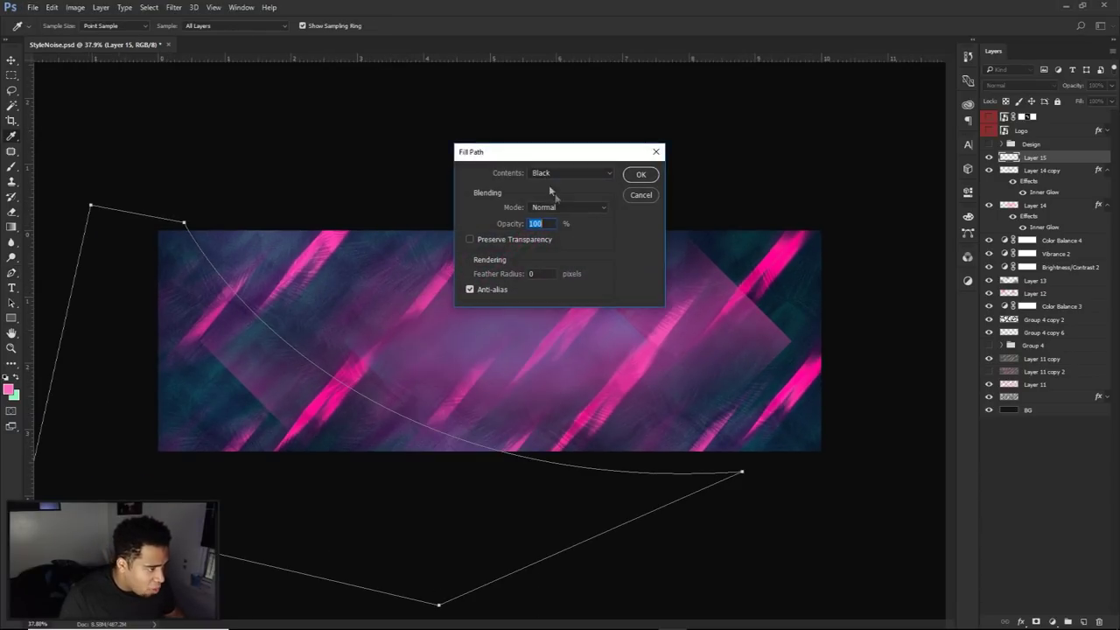
pyautogui.click(641, 175)
pyautogui.rightClick(598, 298)
pyautogui.click(625, 320)
pyautogui.press('v')
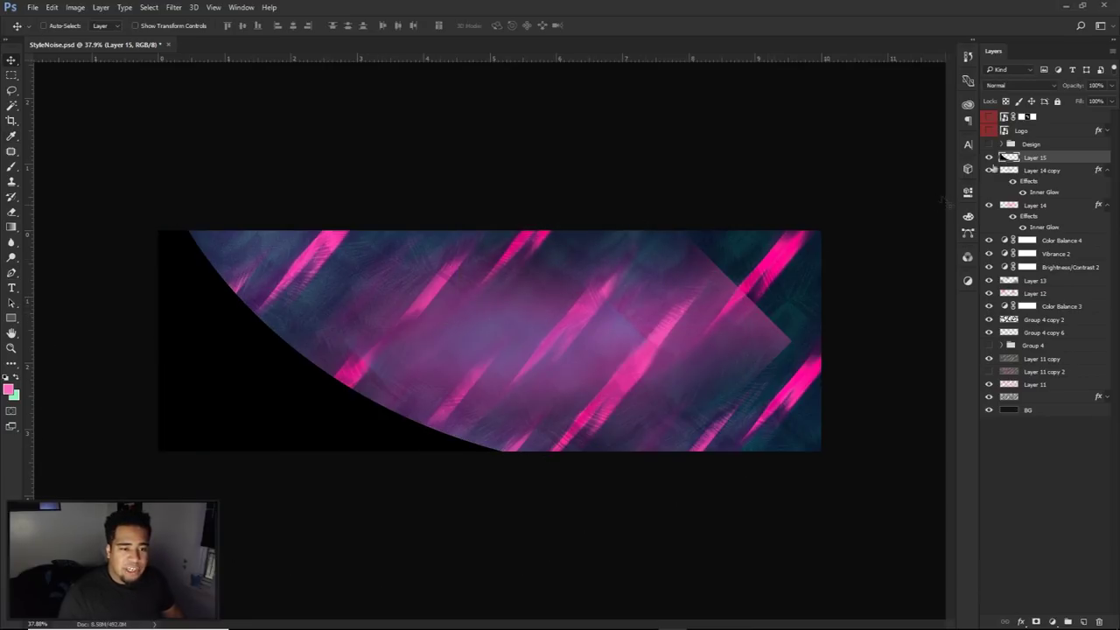
# Step: Set the blend mode of Layer 15 to Color
pyautogui.click(1006, 84)
pyautogui.click(995, 295)
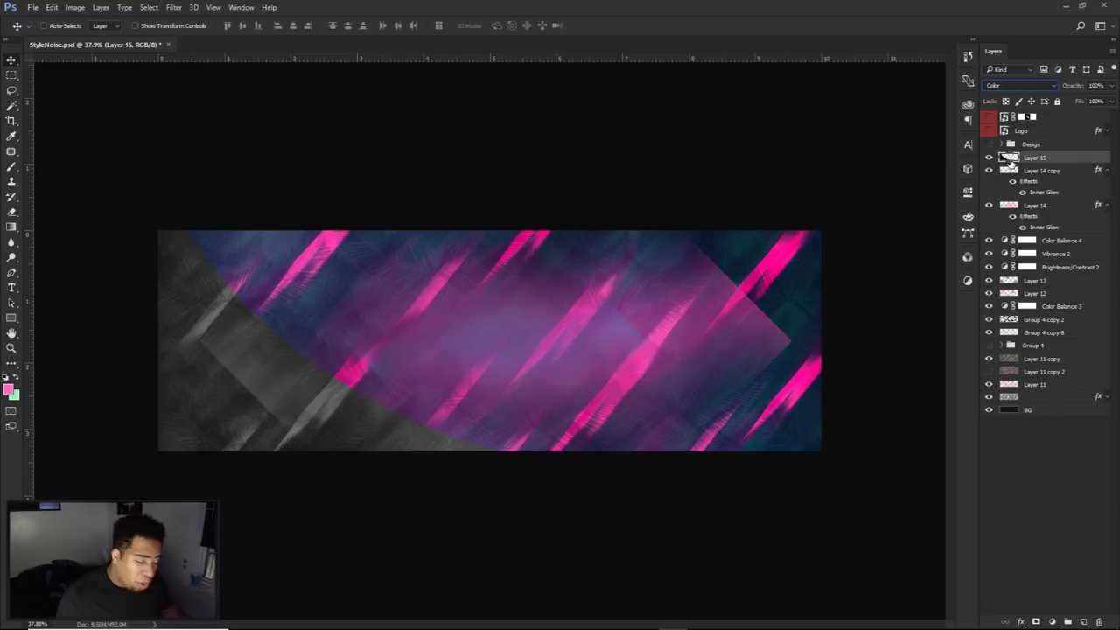
pyautogui.press('ctrl')
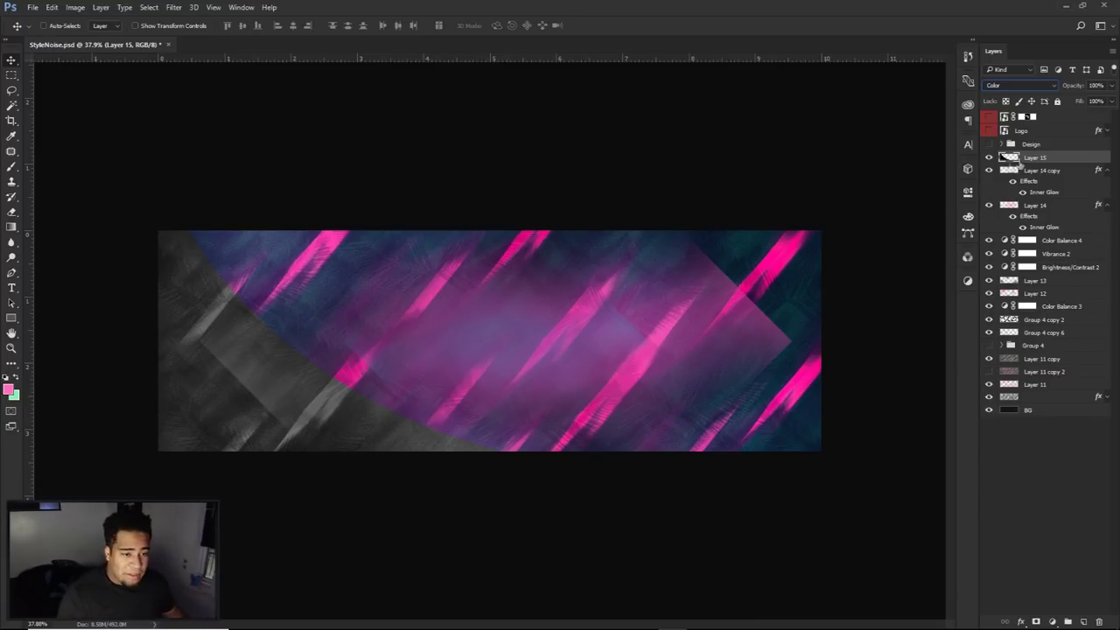
# Step: Load Layer 15's outline as a selection, add an empty layer above it, and set up a soft round brush with 0% hardness
pyautogui.keyDown('ctrl'); pyautogui.click(1011, 157); pyautogui.keyUp('ctrl')
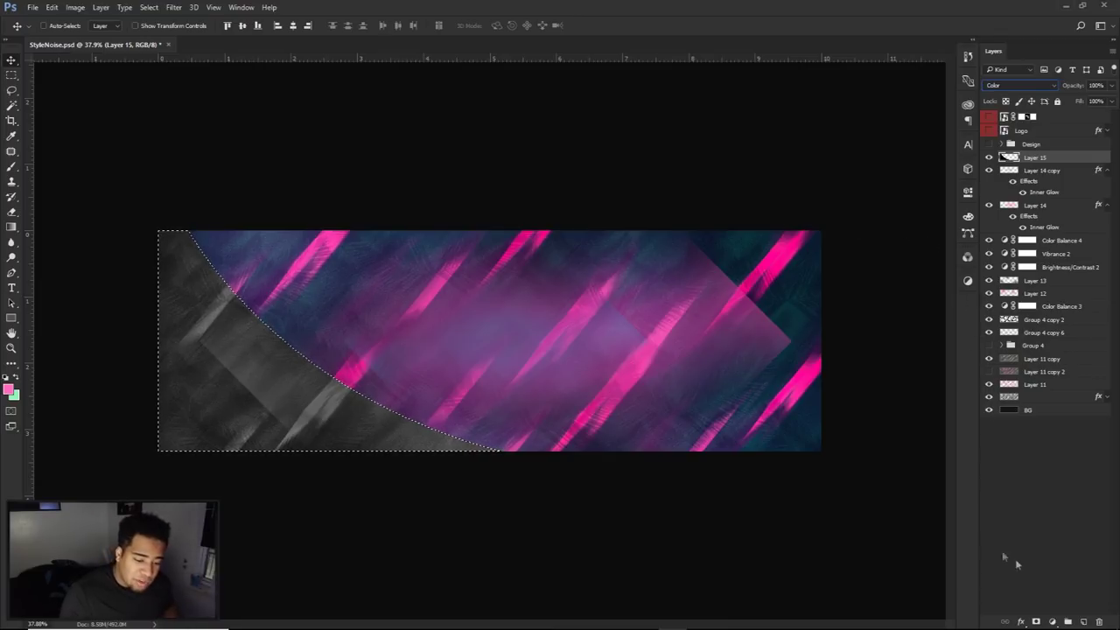
pyautogui.click(1084, 621)
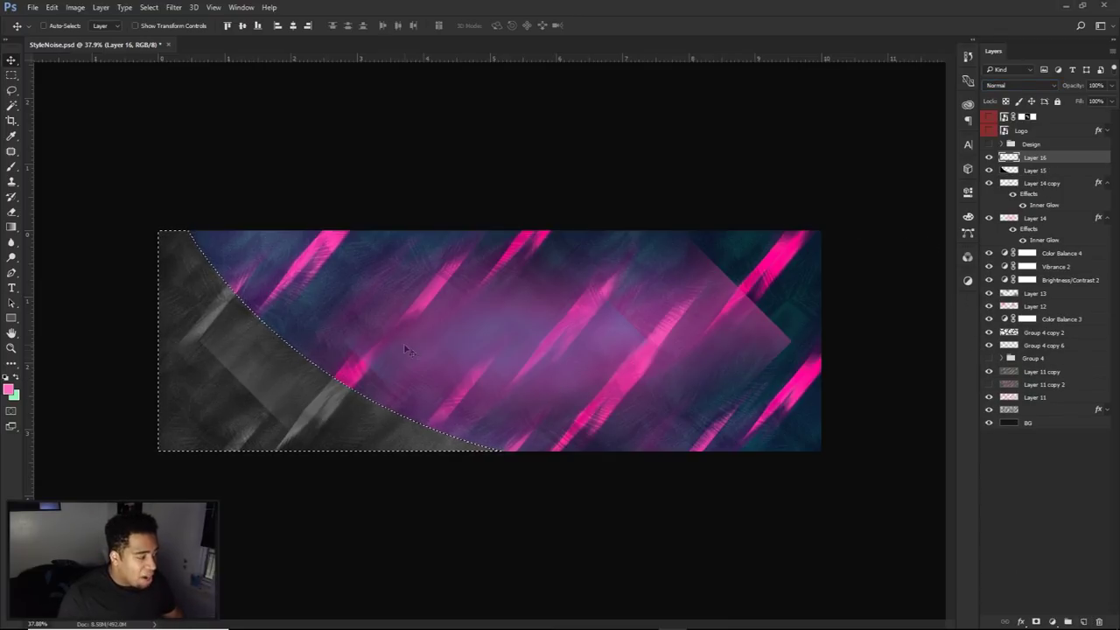
pyautogui.press('b')
pyautogui.rightClick(720, 461)
pyautogui.click(717, 458)
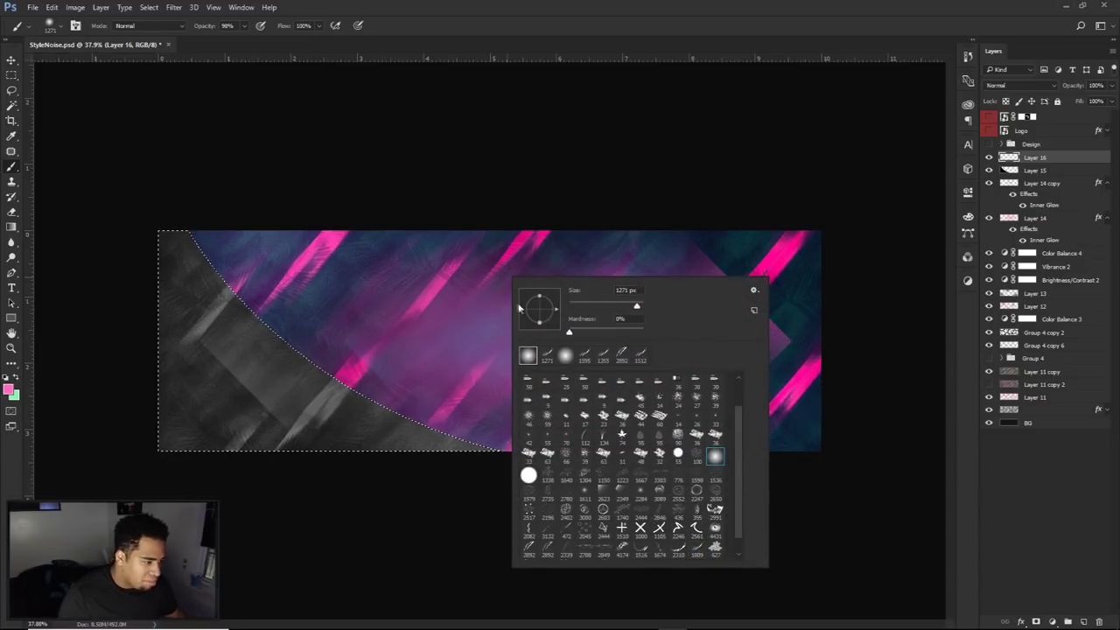
pyautogui.moveTo(637, 305); pyautogui.dragTo(624, 305)
pyautogui.moveTo(328, 316)
pyautogui.mouseDown()
pyautogui.moveTo(432, 315)
pyautogui.moveTo(419, 315)
pyautogui.mouseUp()
pyautogui.rightClick(305, 293)
pyautogui.press('Escape')
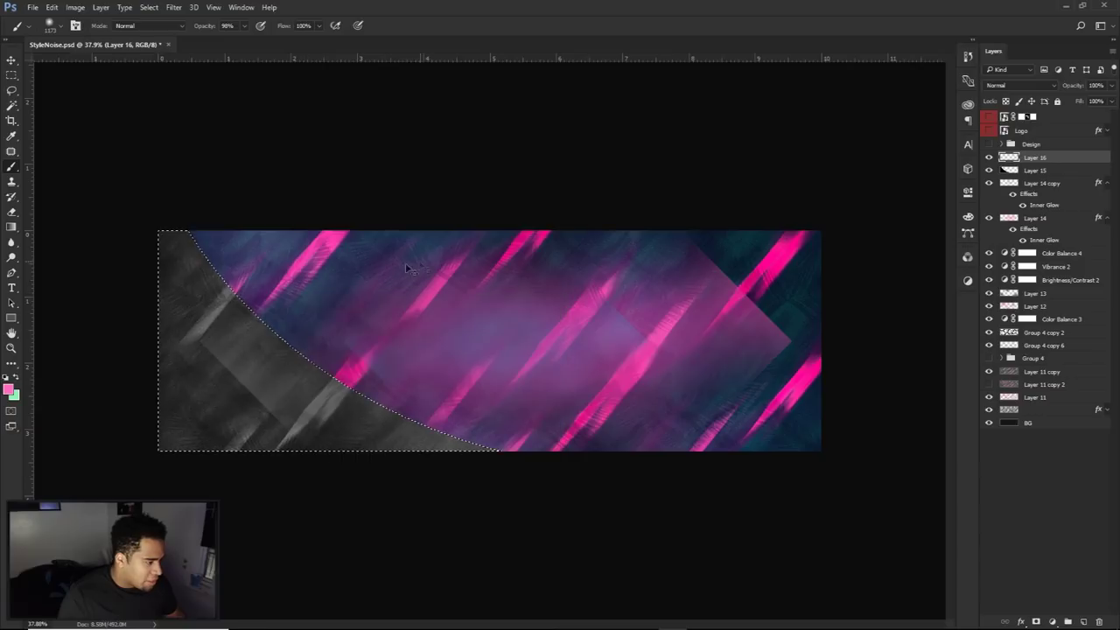
# Step: Paint a soft black shadow along the curved edge inside the selection with a 576 px brush, and clear the selection
pyautogui.click(13, 391)
pyautogui.moveTo(779, 327); pyautogui.dragTo(592, 251)
pyautogui.click(592, 347)
pyautogui.click(796, 270)
pyautogui.moveTo(420, 267); pyautogui.dragTo(250, 254)
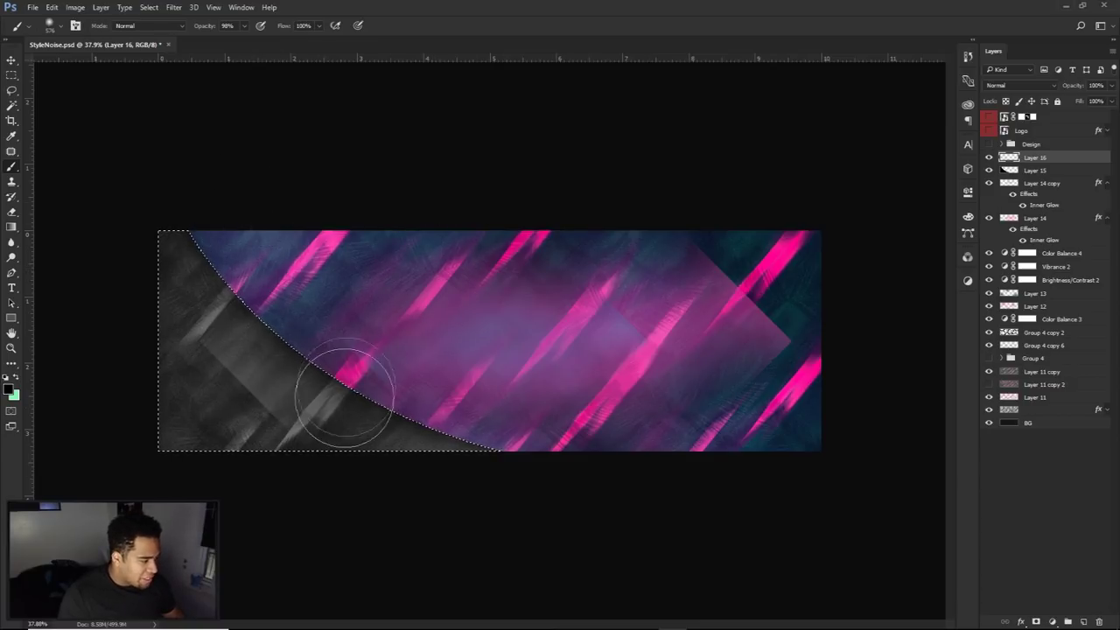
pyautogui.scroll(4, 280, 378)
pyautogui.scroll(-3, 280, 378)
pyautogui.hotkey('ctrl', 'd')
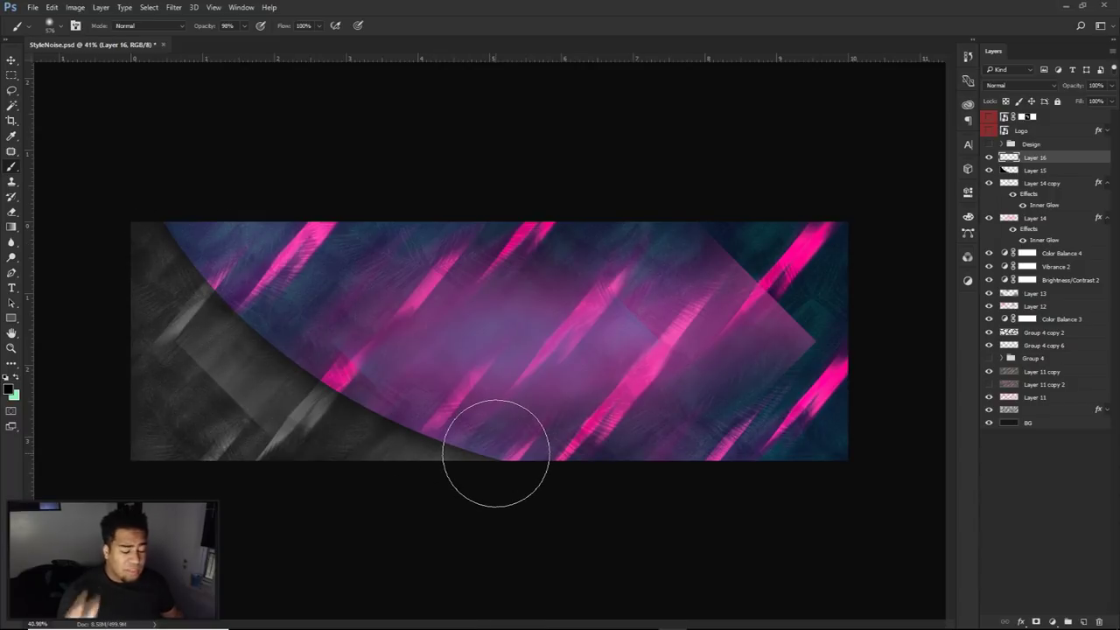
# Step: Duplicate the curved shadow layer three times and spread the shadows across the banner, transforming one copy
pyautogui.press('v')
pyautogui.moveTo(463, 444)
pyautogui.mouseDown()
pyautogui.moveTo(521, 373)
pyautogui.moveTo(482, 393)
pyautogui.moveTo(429, 390)
pyautogui.moveTo(468, 398)
pyautogui.mouseUp()
pyautogui.hotkey('ctrl', 'j')
pyautogui.hotkey('ctrl', 't')
pyautogui.moveTo(593, 219); pyautogui.dragTo(674, 178)
pyautogui.press('Return')
pyautogui.moveTo(513, 370); pyautogui.dragTo(600, 365)
pyautogui.hotkey('ctrl', 'j')
pyautogui.moveTo(537, 392)
pyautogui.mouseDown()
pyautogui.moveTo(625, 353)
pyautogui.moveTo(636, 329)
pyautogui.moveTo(740, 315)
pyautogui.moveTo(709, 342)
pyautogui.mouseUp()
pyautogui.hotkey('ctrl', 'j')
# Step: Soften the newest shadow copy with the Eraser and reposition Layer 16 copy 2 and Layer 16 copy on the banner
pyautogui.press('e')
pyautogui.moveTo(623, 215)
pyautogui.mouseDown()
pyautogui.moveTo(635, 229)
pyautogui.moveTo(818, 245)
pyautogui.moveTo(800, 265)
pyautogui.moveTo(658, 281)
pyautogui.mouseUp()
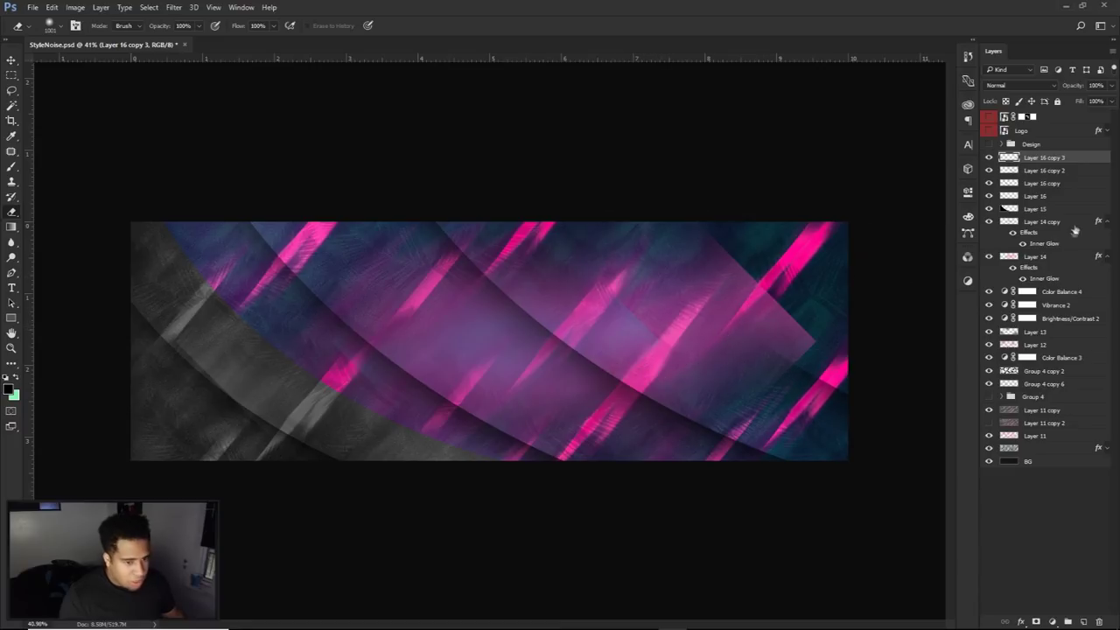
pyautogui.click(1042, 175)
pyautogui.press('v')
pyautogui.moveTo(659, 374)
pyautogui.mouseDown()
pyautogui.moveTo(617, 377)
pyautogui.moveTo(685, 373)
pyautogui.moveTo(655, 357)
pyautogui.mouseUp()
pyautogui.hotkey('alt', '[')
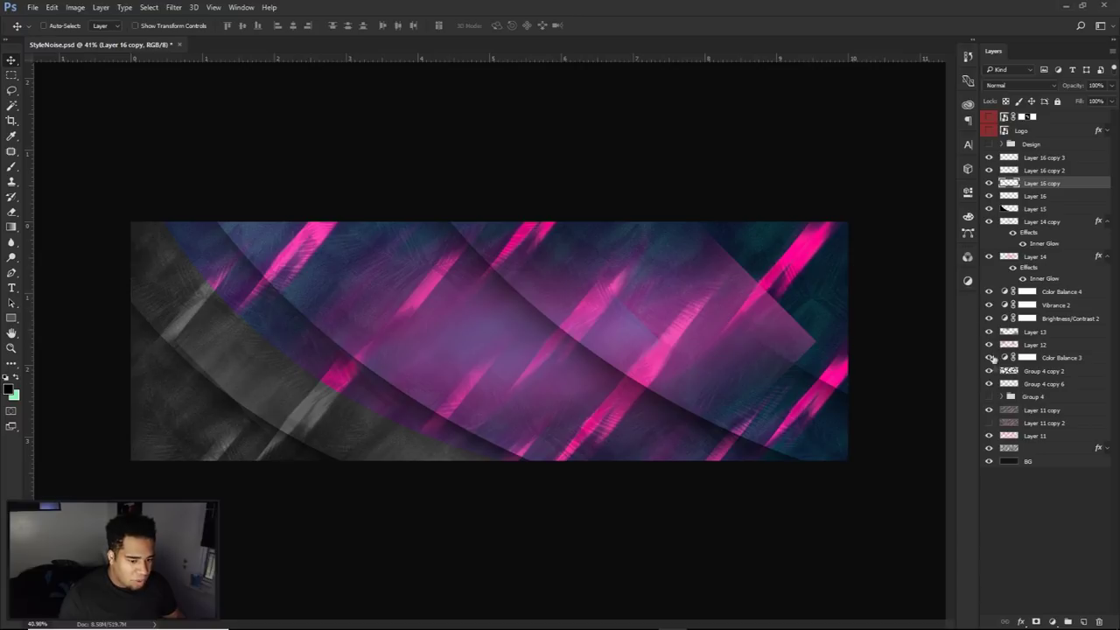
# Step: Show the guides and add the text SIMPLE in NEXT ART Bold, 5 pt, on the banner's horizontal centre line
pyautogui.press('t')
pyautogui.hotkey('ctrl', ';')
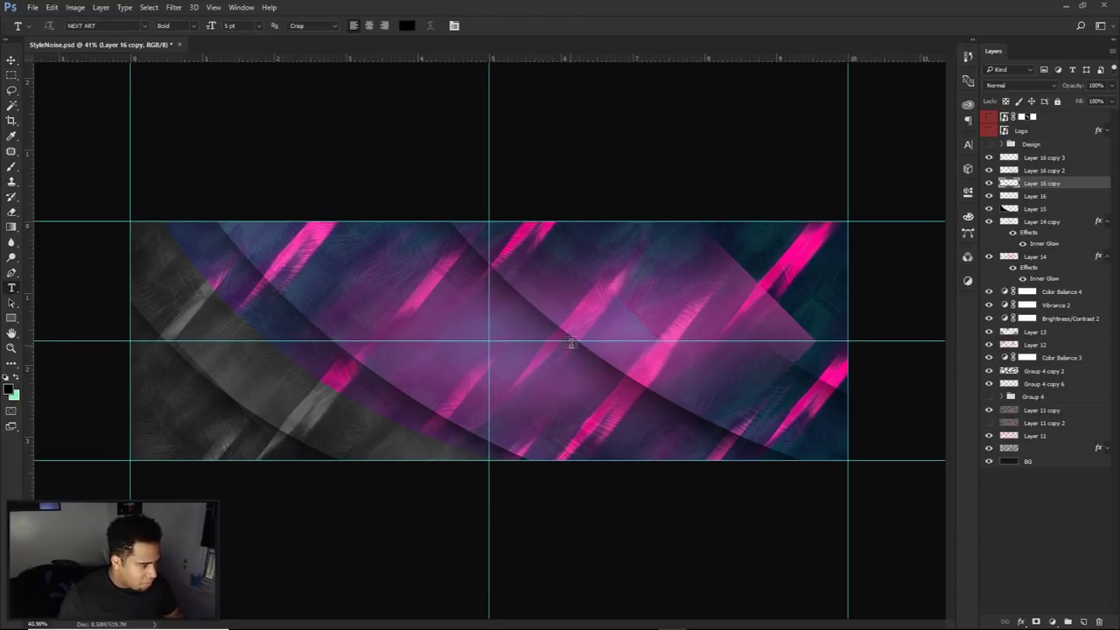
pyautogui.click(569, 343)
pyautogui.write('simple')
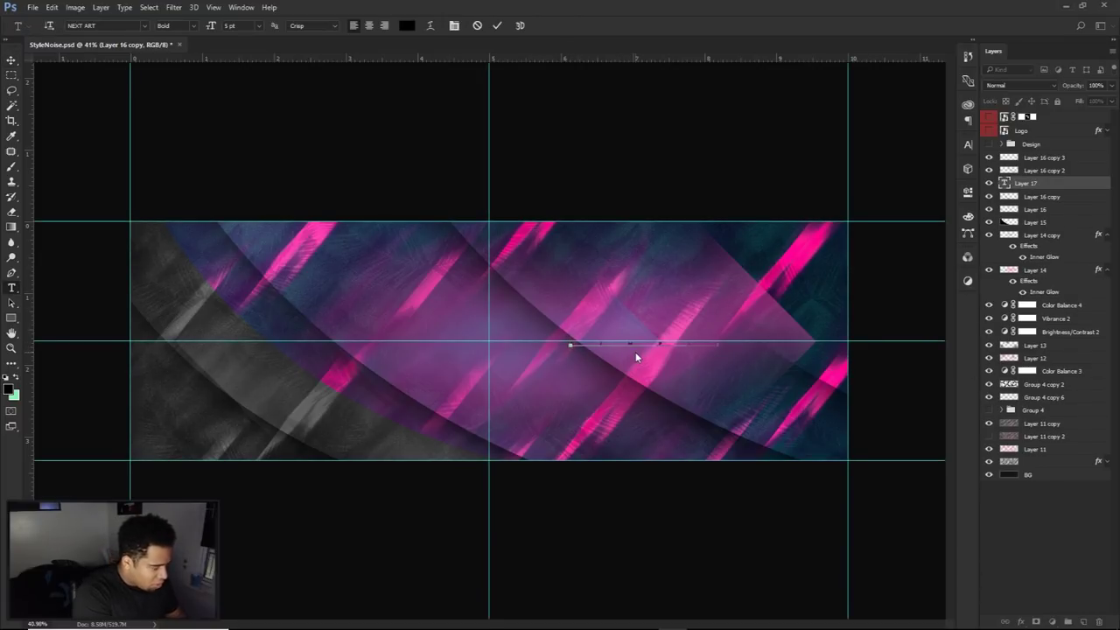
pyautogui.click(496, 25)
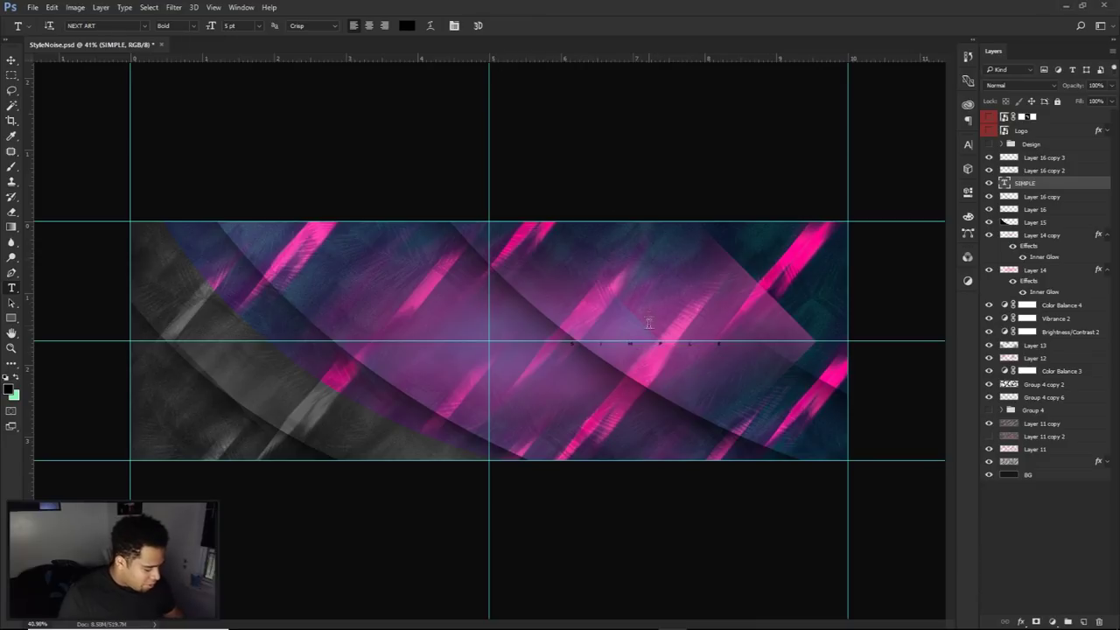
# Step: Recolor the whole SIMPLE text to white (ffffff)
pyautogui.click(631, 343)
pyautogui.hotkey('ctrl', 'a')
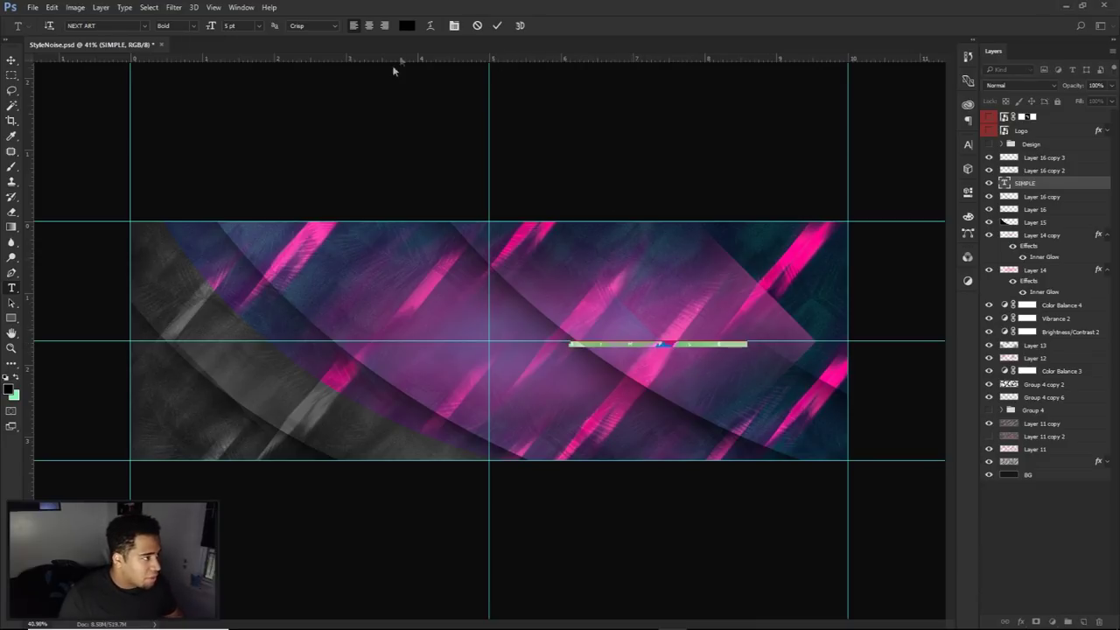
pyautogui.click(406, 25)
pyautogui.write('ffffff')
pyautogui.press('Return')
pyautogui.click(494, 26)
# Step: Move the SIMPLE text to start just right of the banner's centre, hide the guides, and place its layer above the Design group
pyautogui.press('v')
pyautogui.moveTo(774, 405); pyautogui.dragTo(709, 410)
pyautogui.hotkey('ctrl', ';')
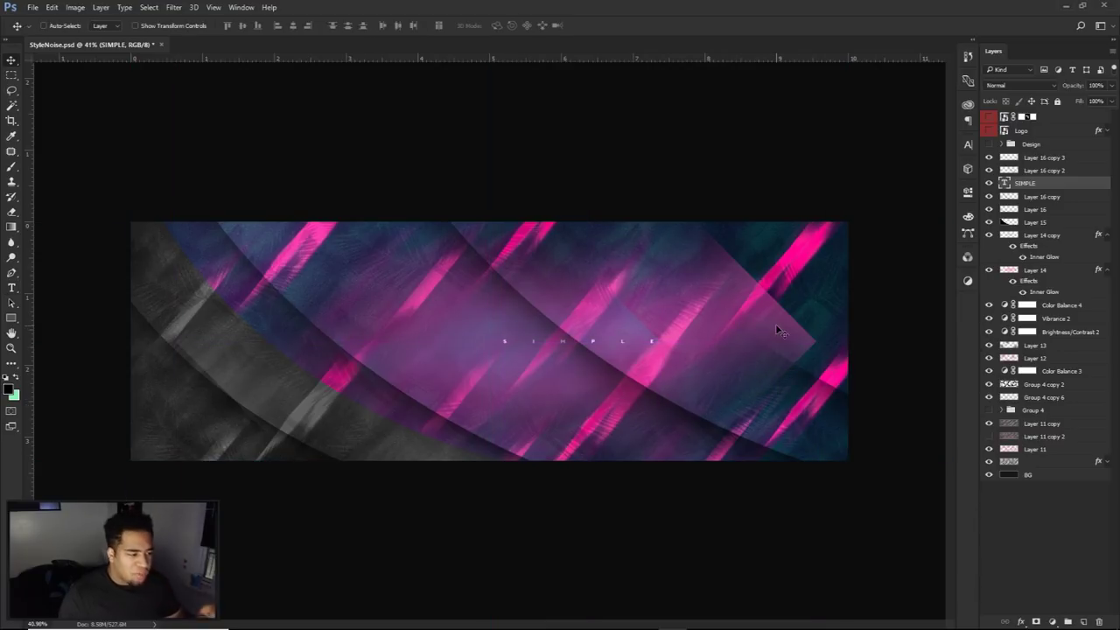
pyautogui.scroll(7, 573, 342)
pyautogui.moveTo(1049, 184); pyautogui.dragTo(1037, 140)
pyautogui.scroll(-2, 608, 349)
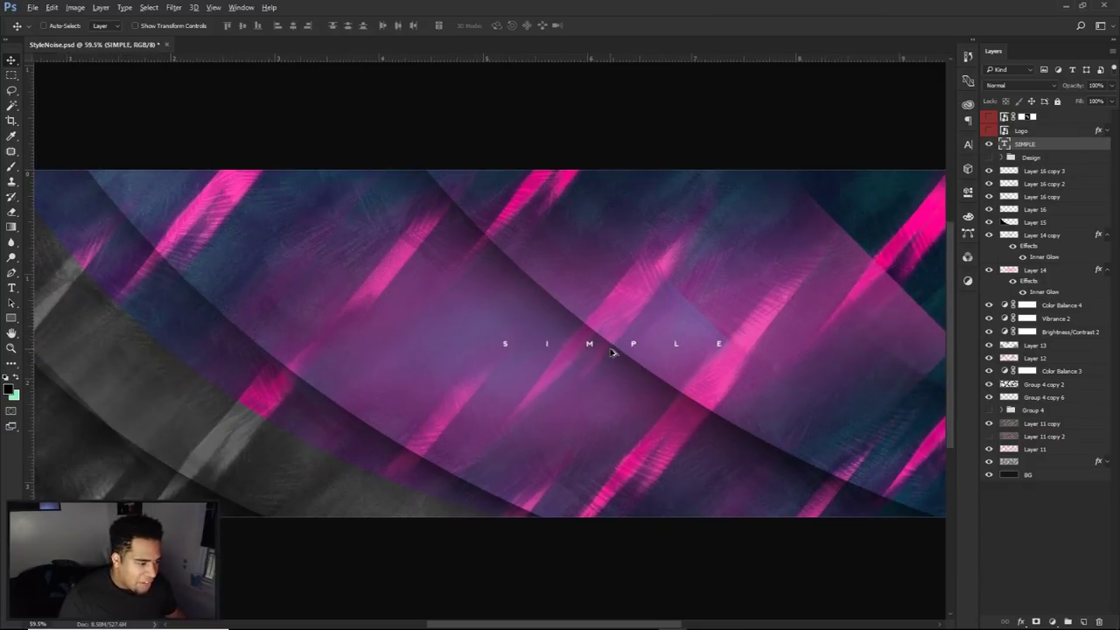
pyautogui.scroll(-2, 613, 346)
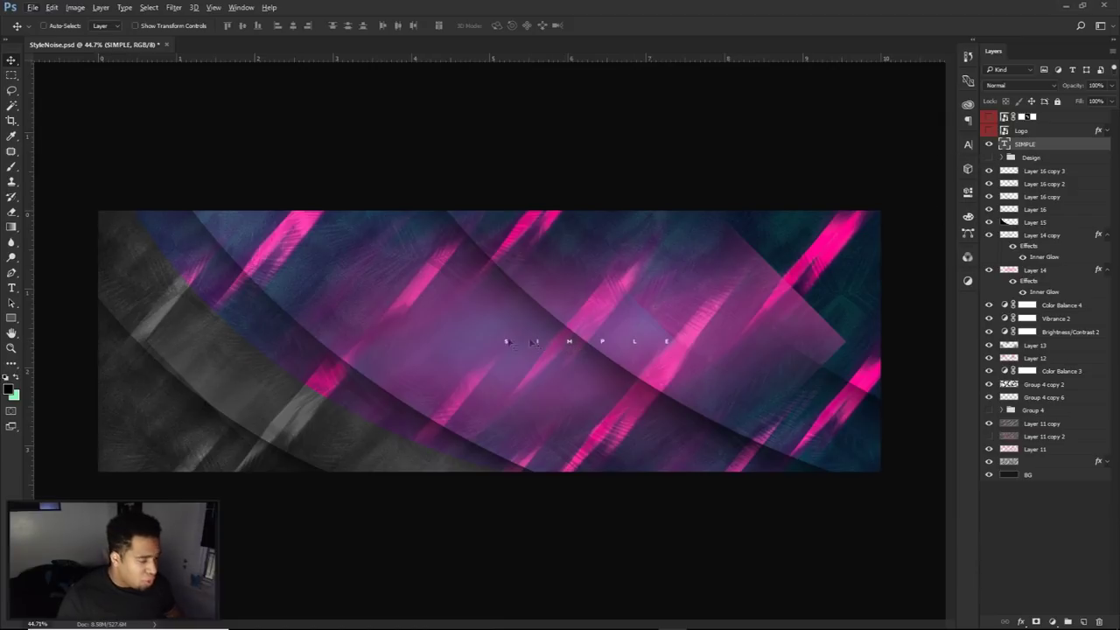
# Step: Select all of the SIMPLE text for editing and open its character settings
pyautogui.press('t')
pyautogui.hotkey('alt', 't')
pyautogui.click(973, 142)
pyautogui.click(973, 142)
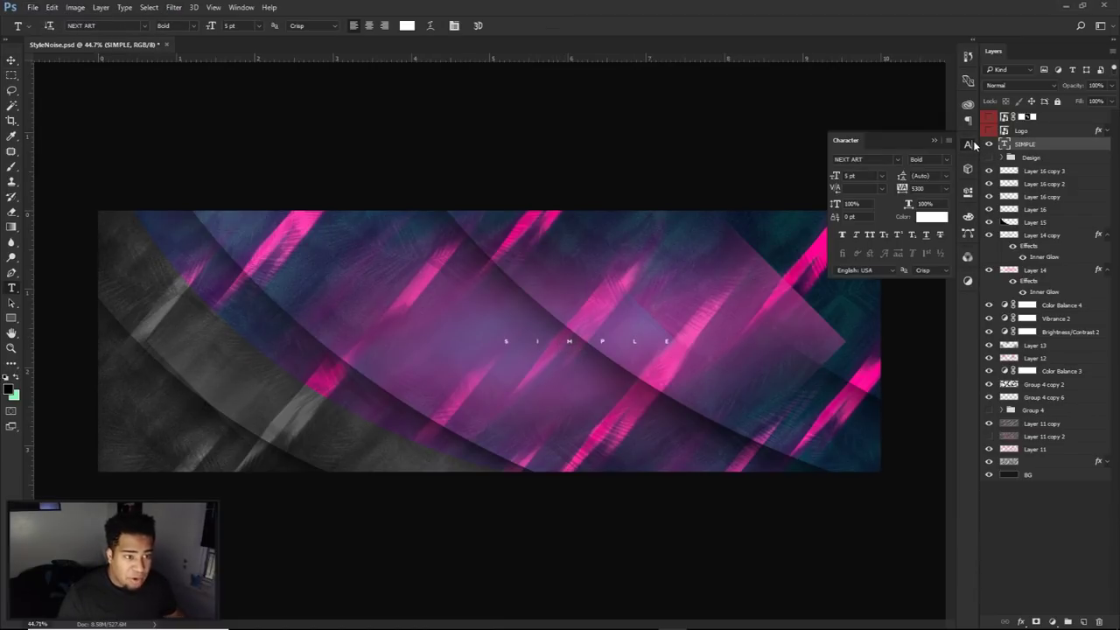
pyautogui.click(974, 141)
pyautogui.click(589, 341)
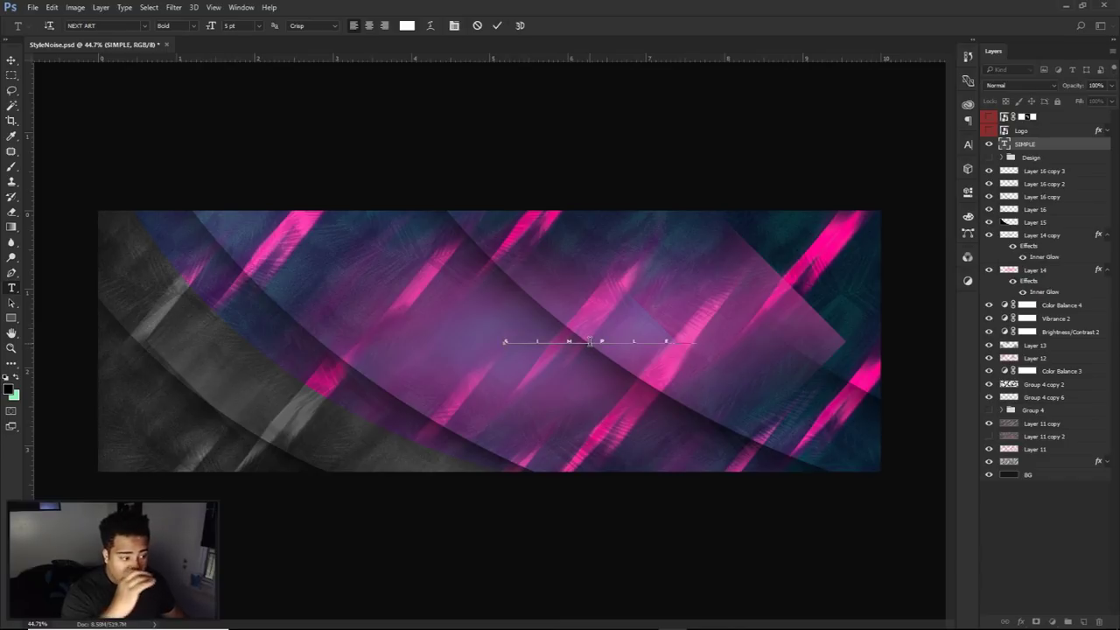
pyautogui.hotkey('ctrl', 'a')
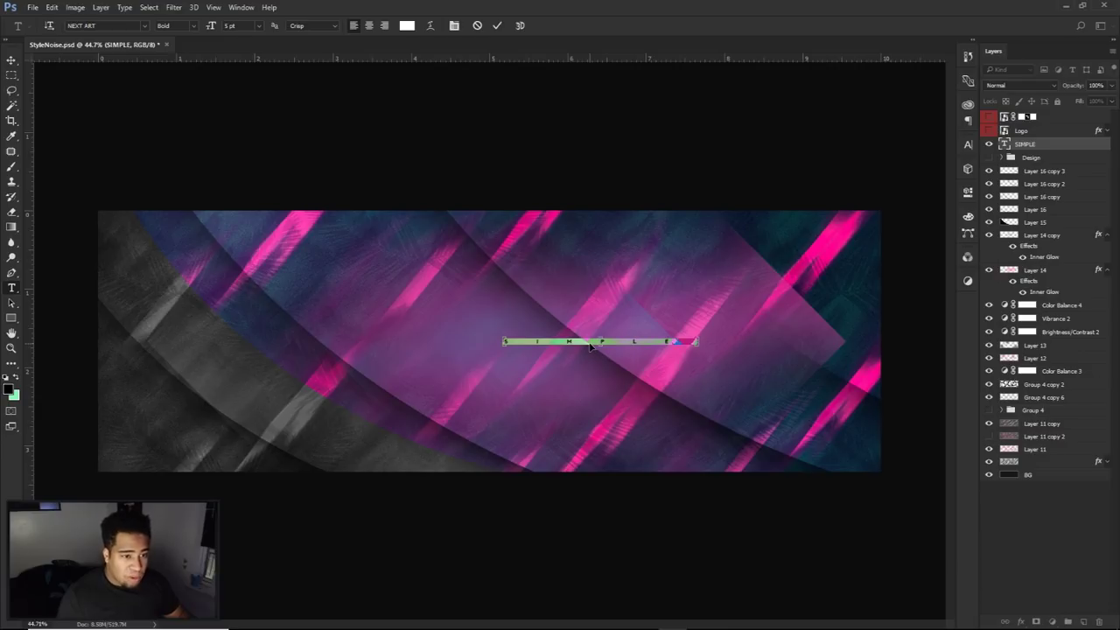
pyautogui.hotkey('ctrl', 't')
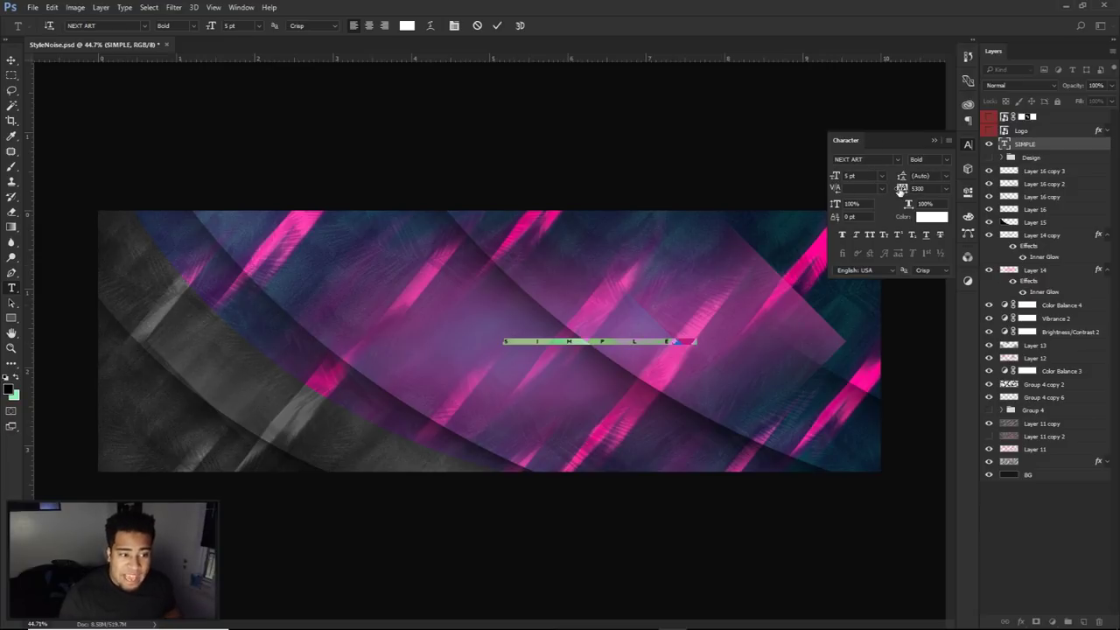
# Step: Try tighter letter spacing on the SIMPLE text with tracking values of 100 and 0
pyautogui.moveTo(901, 191); pyautogui.dragTo(812, 187)
pyautogui.write('COO')
pyautogui.hotkey('ctrl', 'z')
pyautogui.write('100')
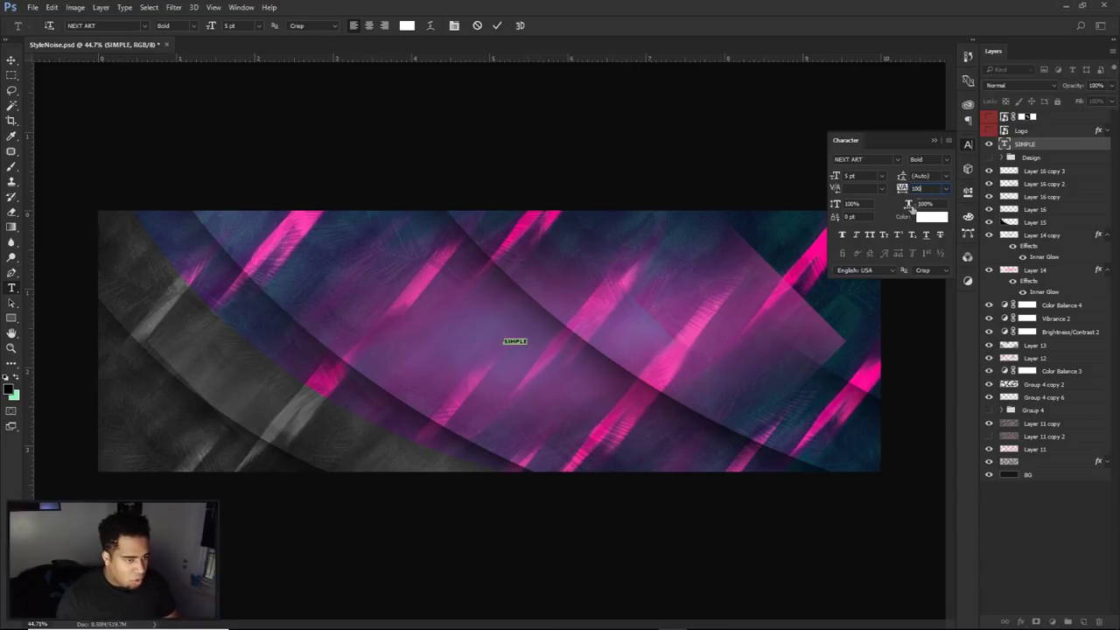
pyautogui.click(946, 189)
pyautogui.click(927, 282)
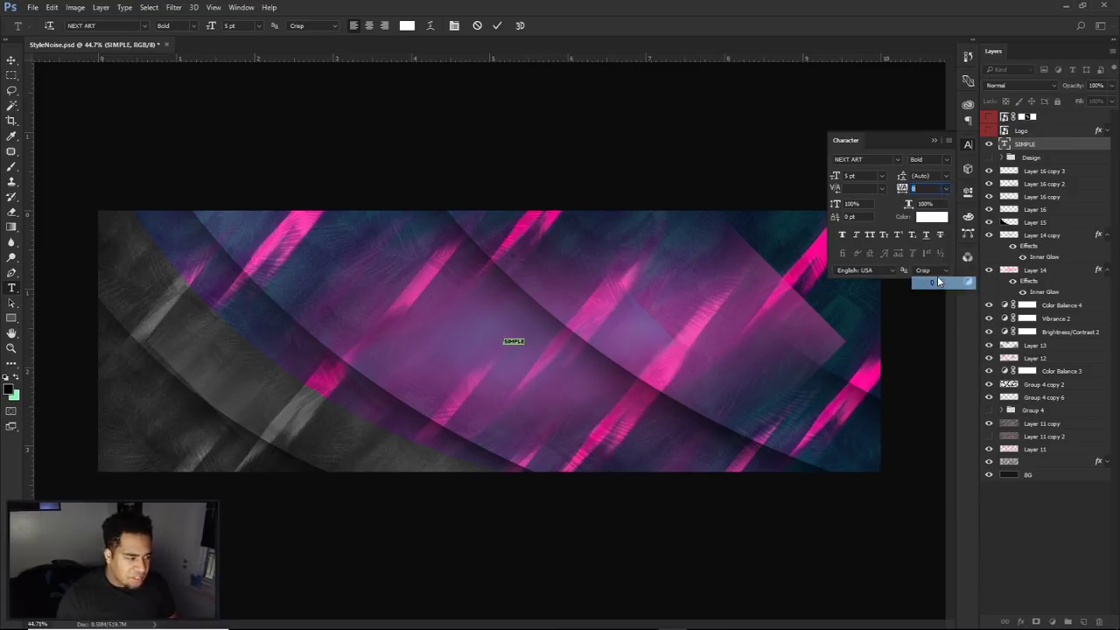
# Step: Widen the SIMPLE text's tracking to 5920 and commit the text edit
pyautogui.moveTo(901, 190); pyautogui.dragTo(1041, 186)
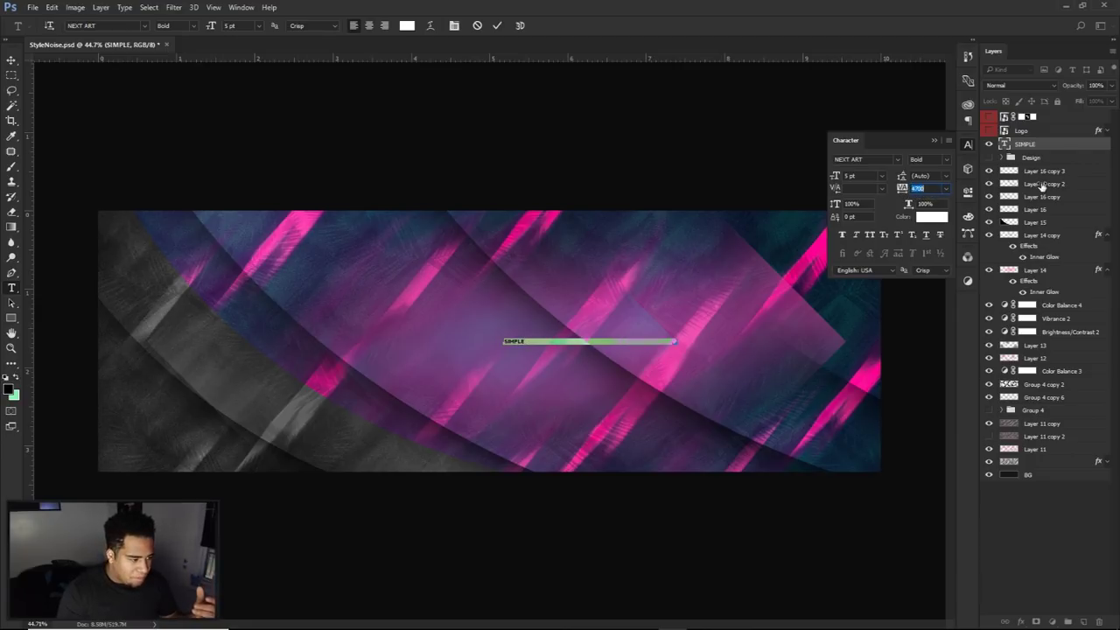
pyautogui.moveTo(903, 189); pyautogui.dragTo(908, 189)
pyautogui.click(497, 27)
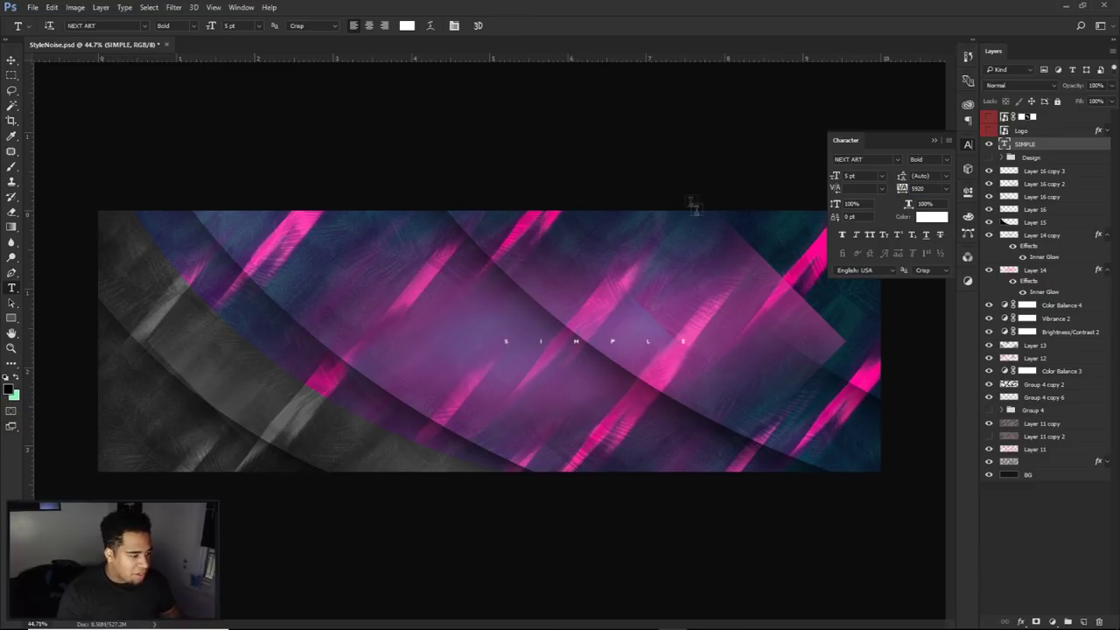
# Step: Show the Logo layer and shift the SIMPLE text left so that it sits clear of the logo
pyautogui.press('v')
pyautogui.click(967, 146)
pyautogui.click(989, 132)
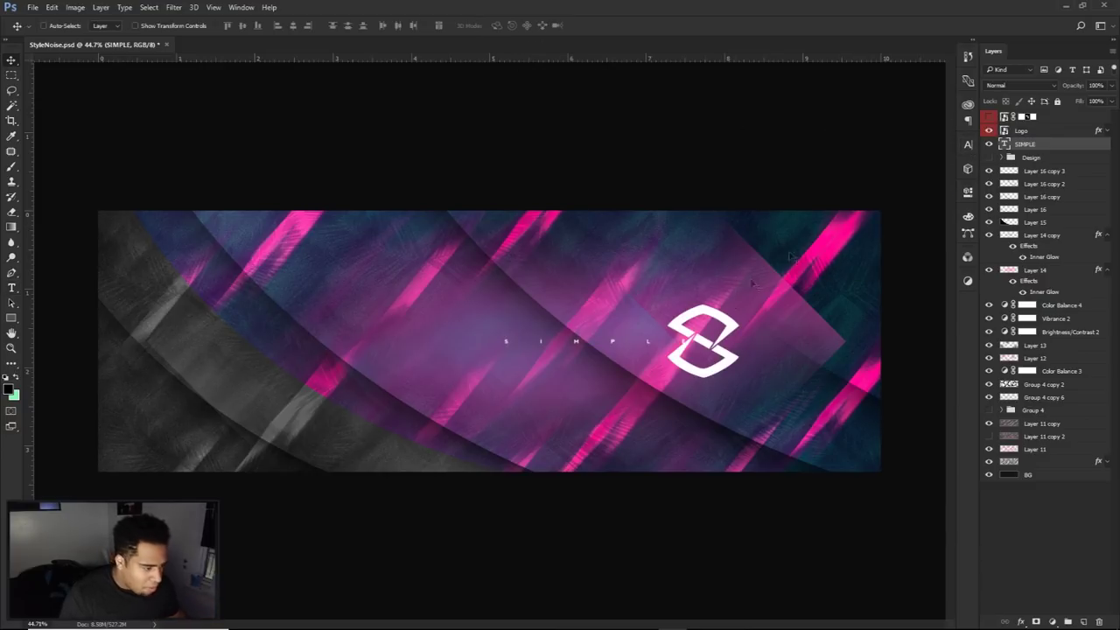
pyautogui.click(1023, 131)
pyautogui.click(1024, 144)
pyautogui.moveTo(762, 312); pyautogui.dragTo(727, 308)
pyautogui.scroll(-1, 727, 308)
pyautogui.scroll(1, 727, 308)
# Step: Recolor only the letter M in the SIMPLE text to pink and commit the edit
pyautogui.press('t')
pyautogui.hotkey('alt', 't')
pyautogui.click(538, 340)
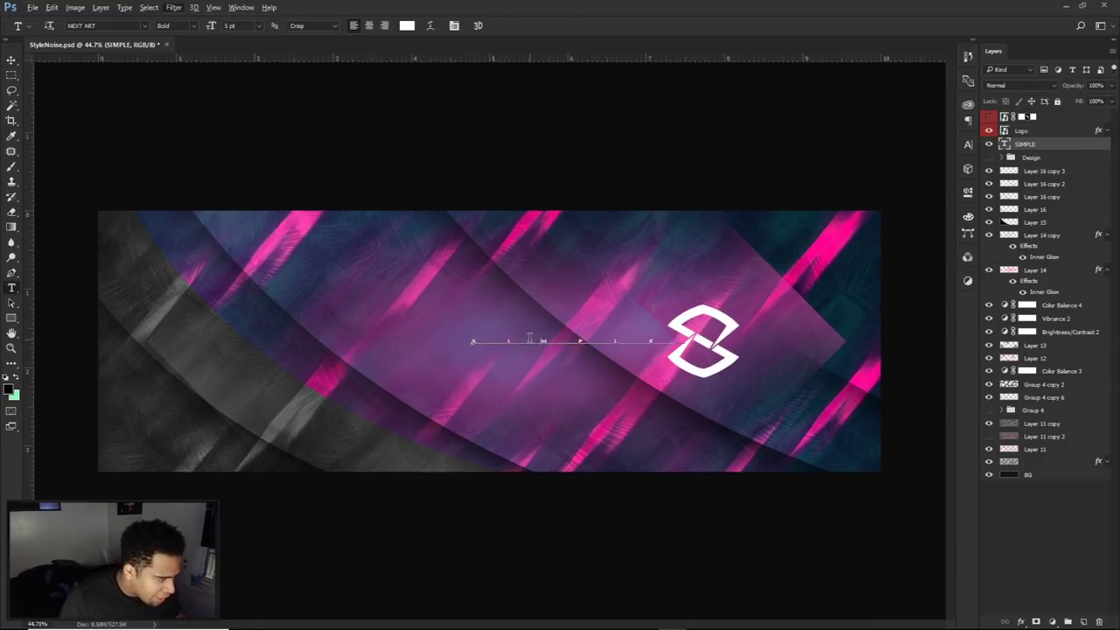
pyautogui.moveTo(533, 341); pyautogui.dragTo(570, 341)
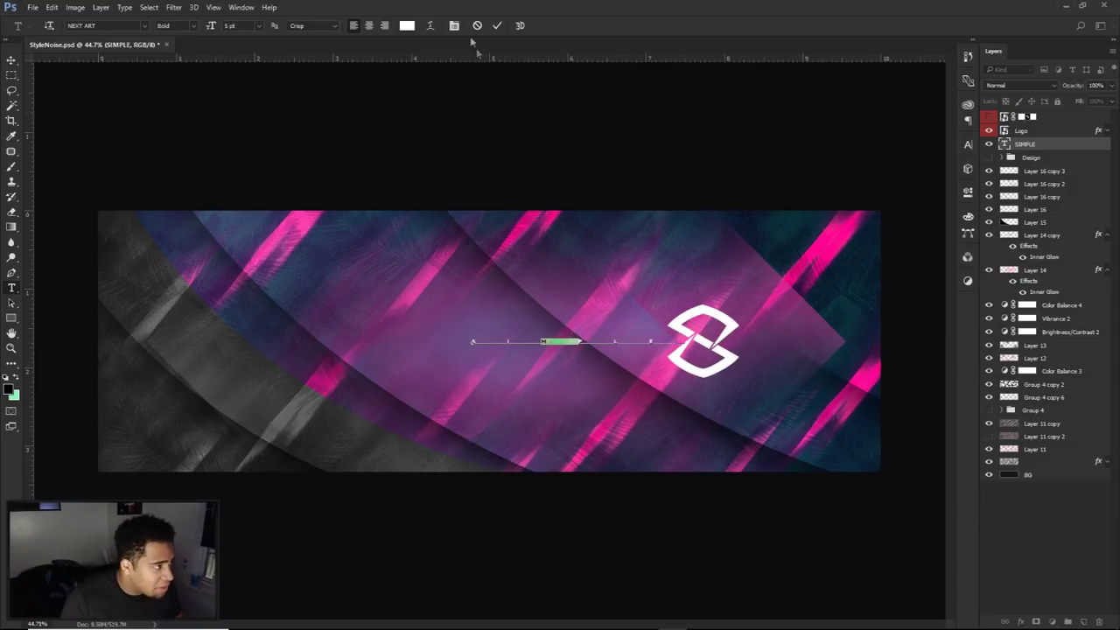
pyautogui.click(407, 26)
pyautogui.click(424, 273)
pyautogui.moveTo(649, 254); pyautogui.dragTo(732, 263)
pyautogui.moveTo(752, 318)
pyautogui.mouseDown()
pyautogui.moveTo(740, 301)
pyautogui.moveTo(749, 294)
pyautogui.mouseUp()
pyautogui.click(907, 280)
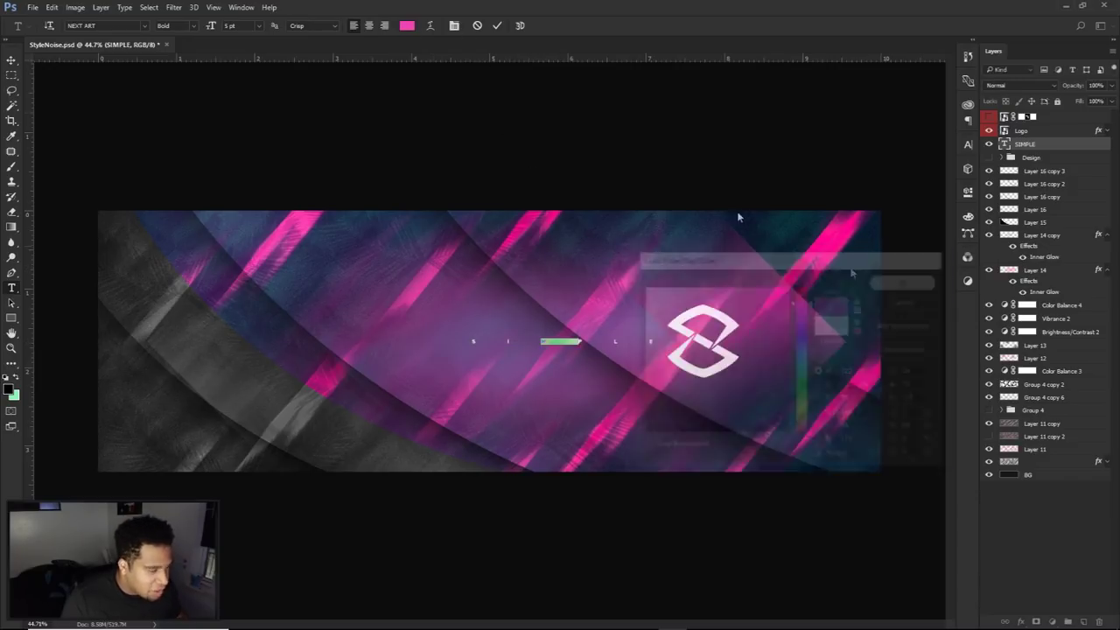
pyautogui.click(497, 26)
pyautogui.press('v')
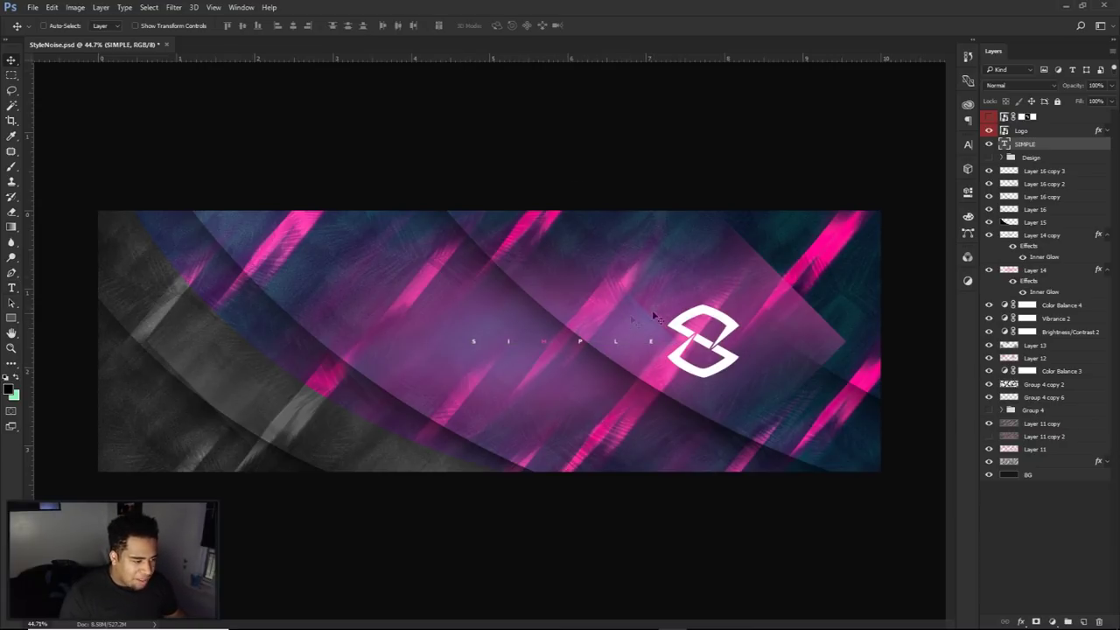
# Step: Erase parts of the purple glow on Layer 14 around the banner's middle with a large soft eraser
pyautogui.click(989, 270)
pyautogui.click(989, 270)
pyautogui.click(1004, 271)
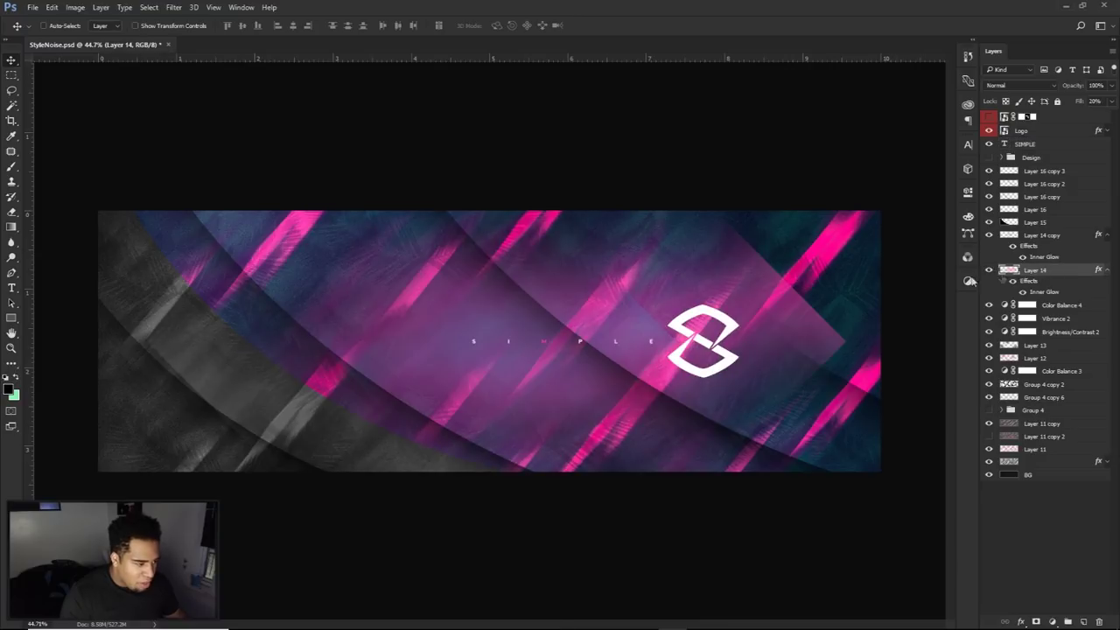
pyautogui.press('e')
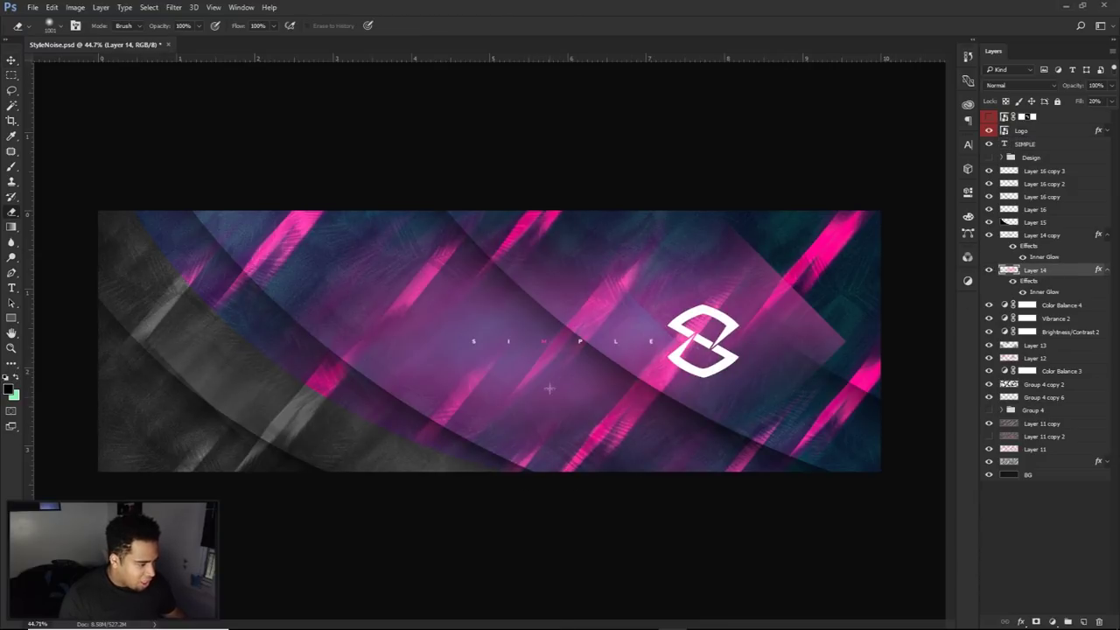
pyautogui.moveTo(549, 389); pyautogui.dragTo(559, 401)
pyautogui.moveTo(610, 473)
pyautogui.mouseDown()
pyautogui.moveTo(526, 420)
pyautogui.moveTo(666, 237)
pyautogui.mouseUp()
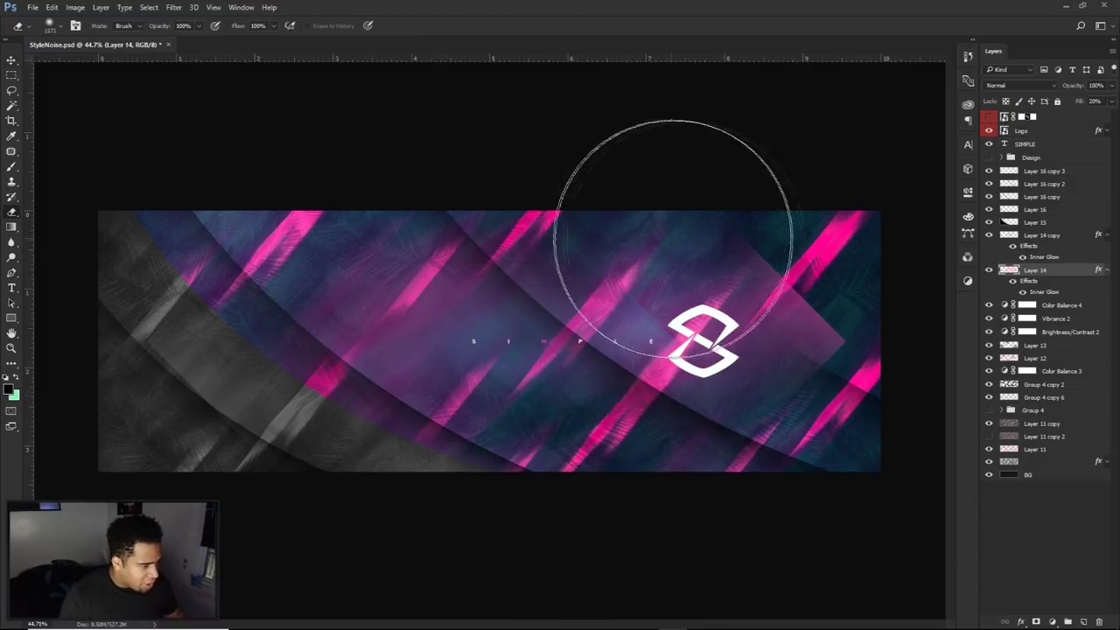
pyautogui.press('v')
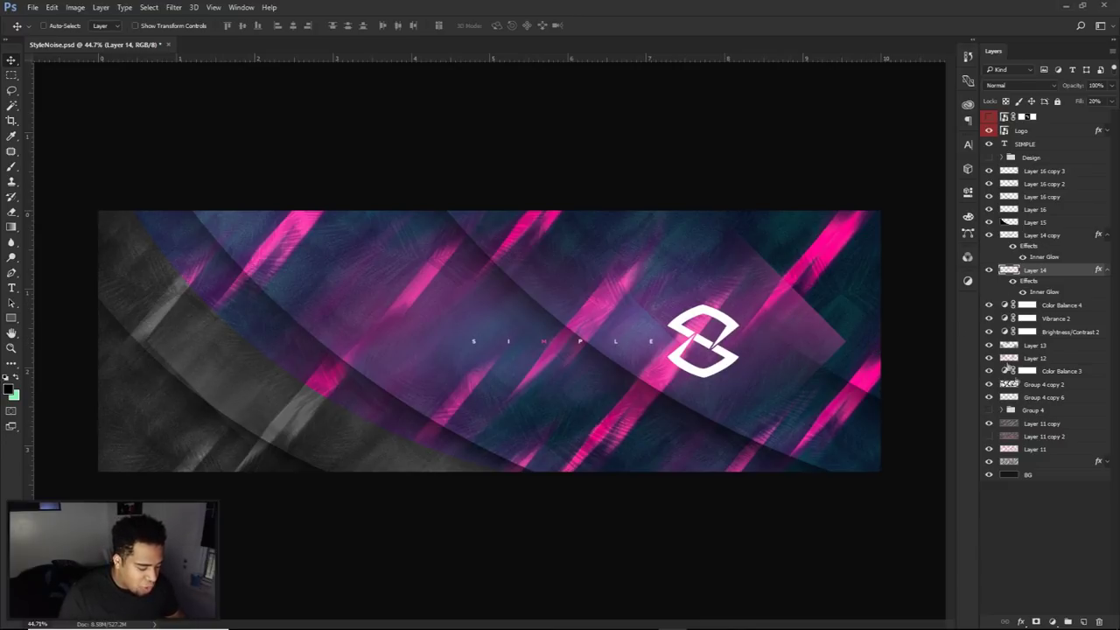
# Step: Add a Photo Filter adjustment layer directly above Layer 16 copy 3
pyautogui.click(1045, 173)
pyautogui.click(1053, 622)
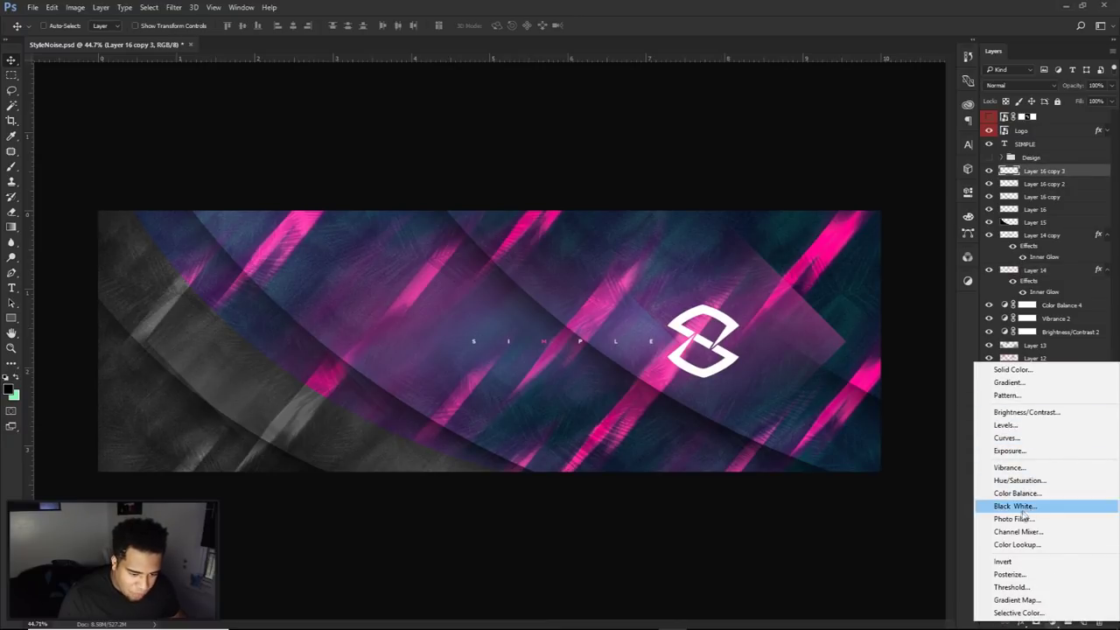
pyautogui.click(1017, 518)
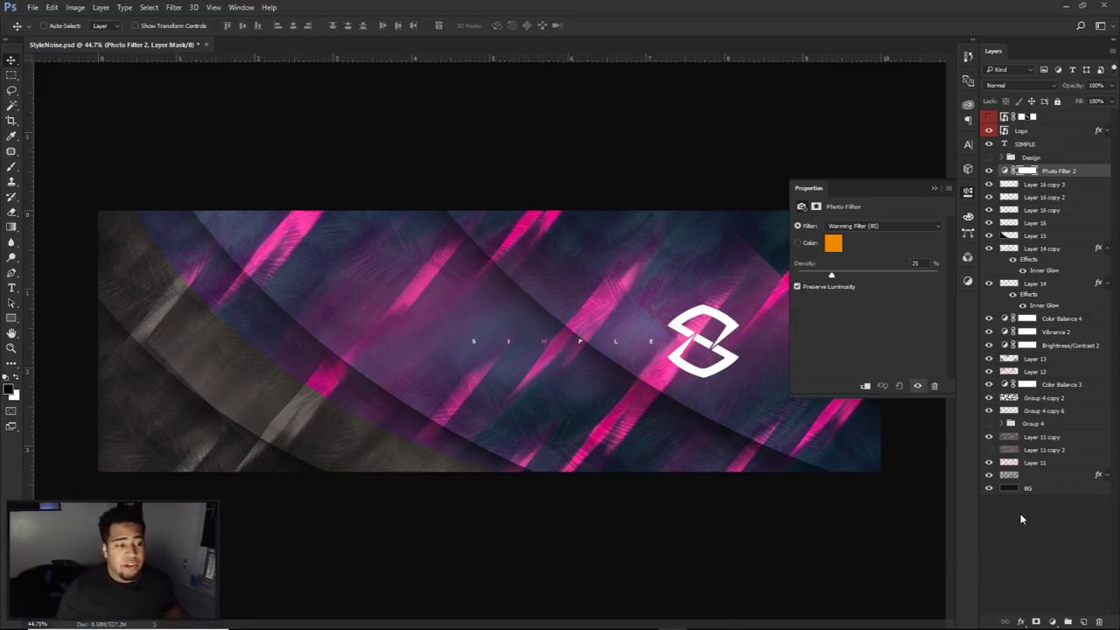
# Step: Set the photo filter's color to magenta #ec28e0
pyautogui.click(831, 245)
pyautogui.moveTo(788, 266); pyautogui.dragTo(902, 448)
pyautogui.click(902, 308)
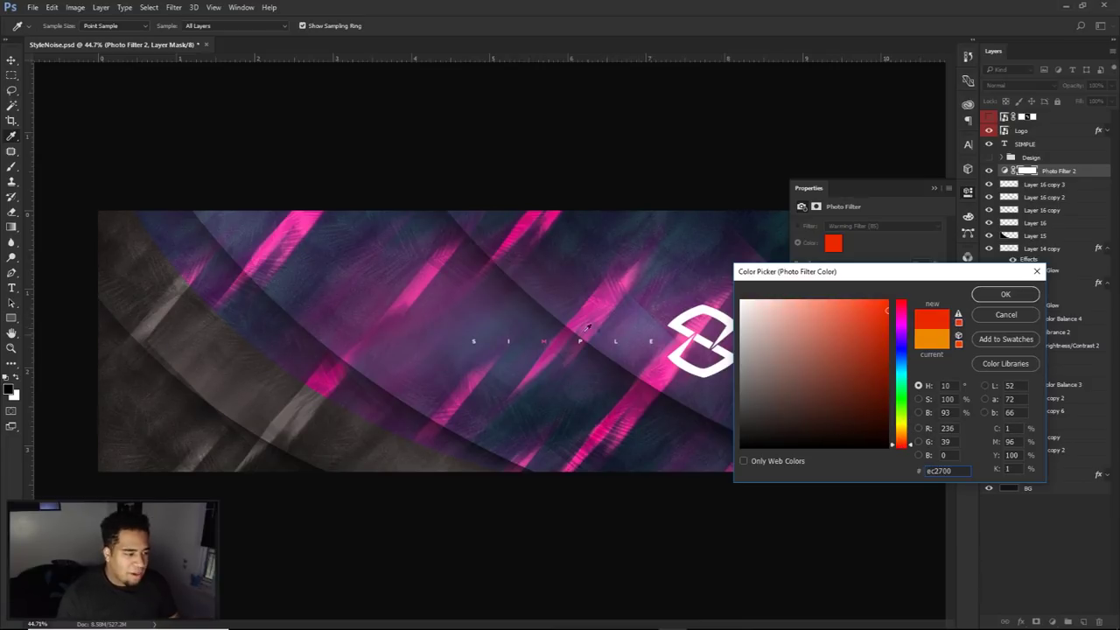
pyautogui.click(905, 321)
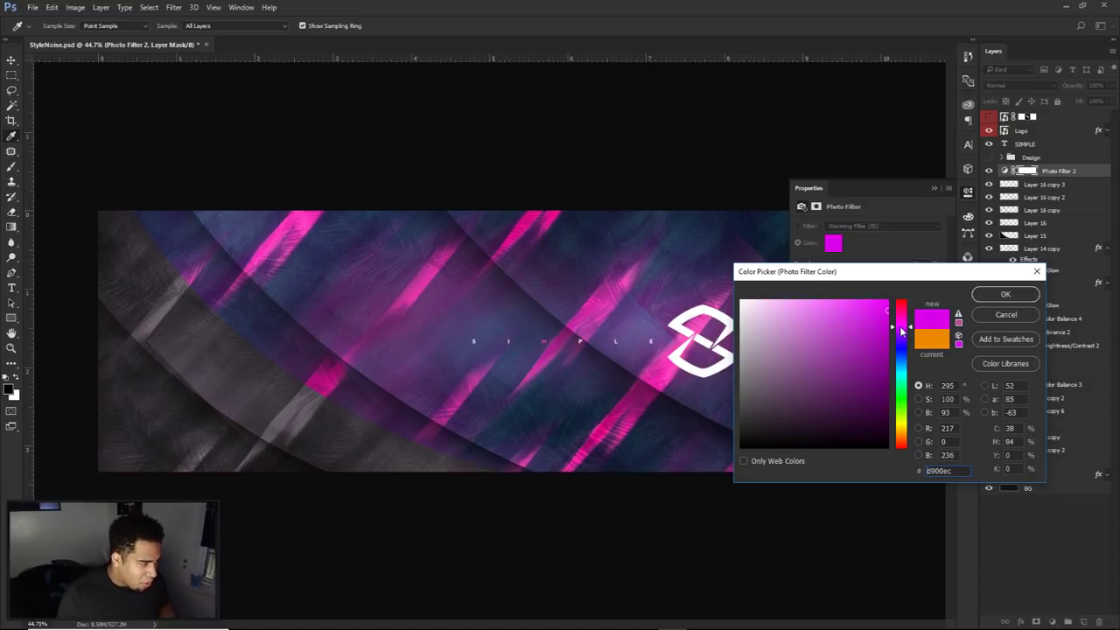
pyautogui.moveTo(905, 321)
pyautogui.mouseDown()
pyautogui.moveTo(902, 341)
pyautogui.moveTo(902, 327)
pyautogui.moveTo(864, 310)
pyautogui.mouseUp()
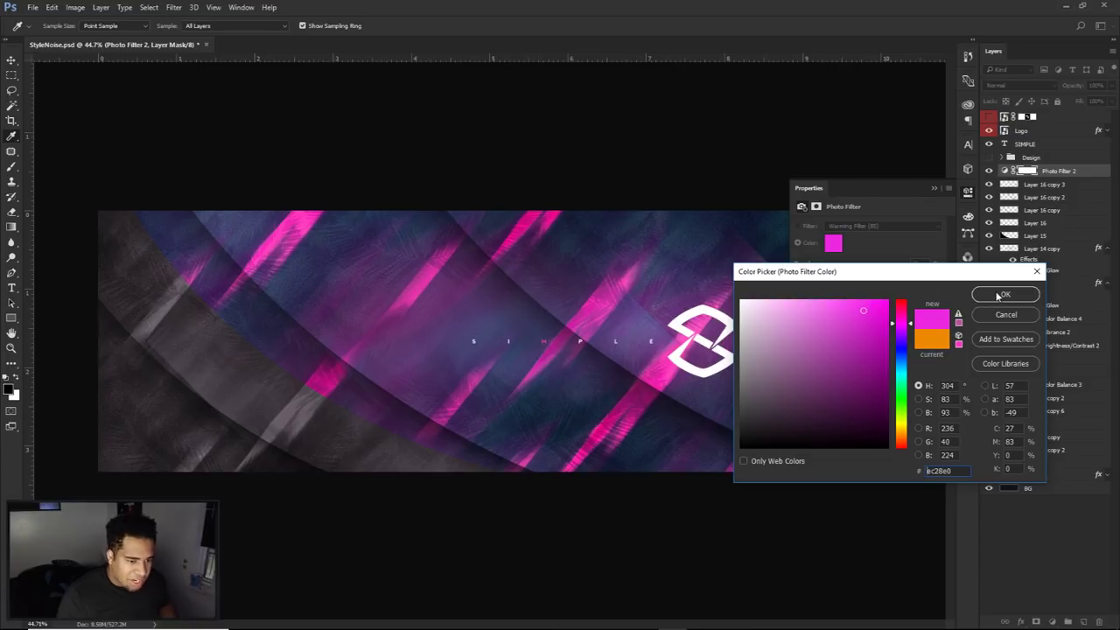
pyautogui.click(994, 295)
# Step: Compare the banner with and without the Photo Filter 2 adjustment
pyautogui.click(990, 170)
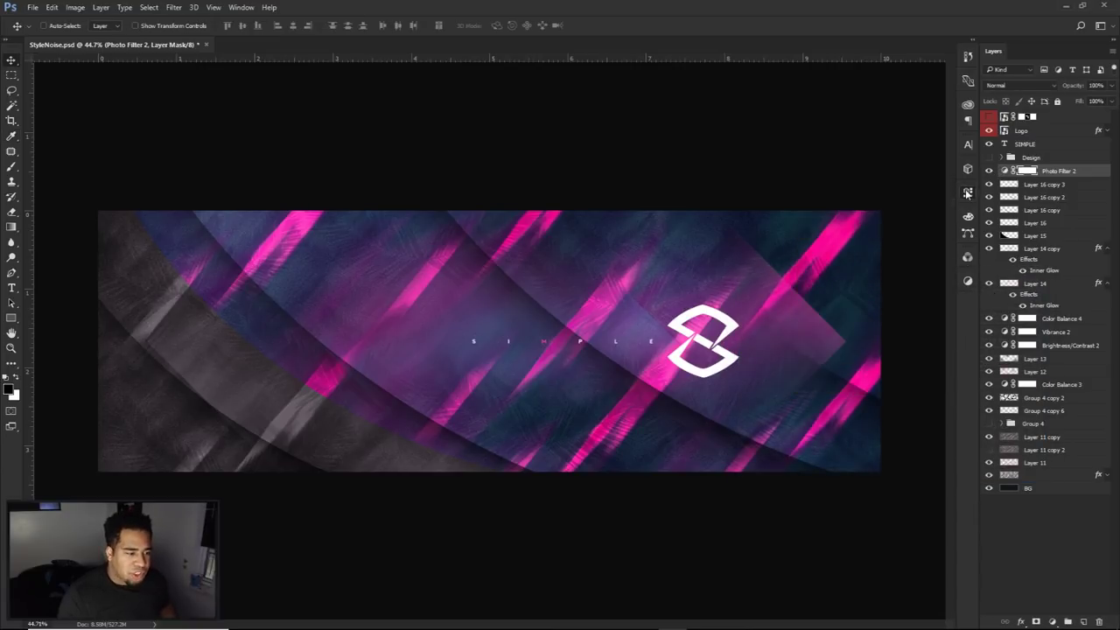
pyautogui.click(990, 170)
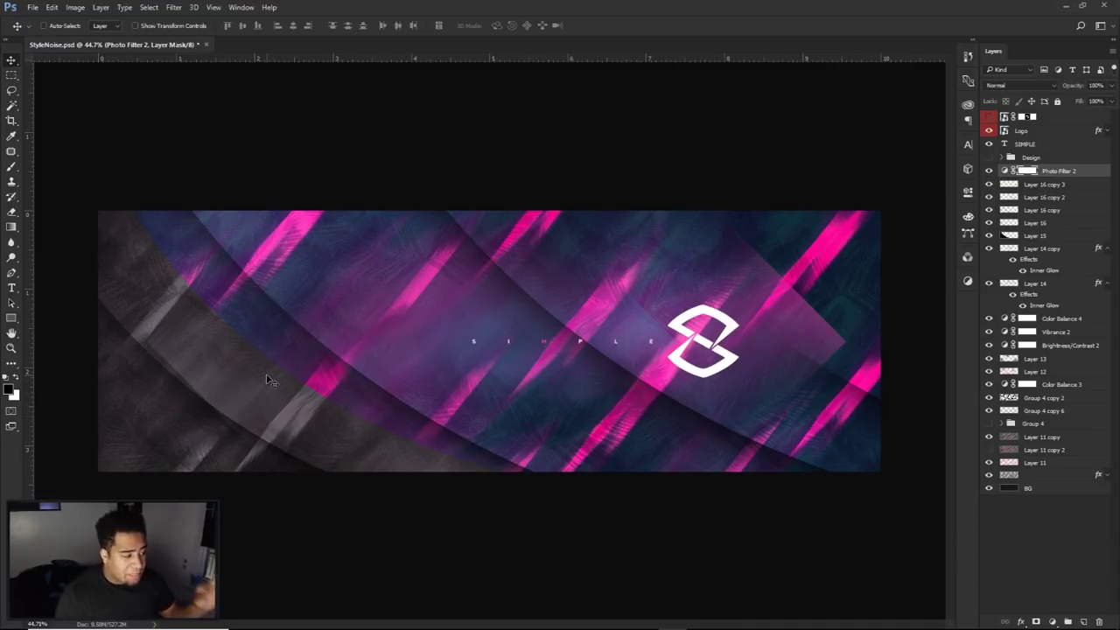
pyautogui.click(989, 170)
pyautogui.click(987, 170)
pyautogui.click(987, 171)
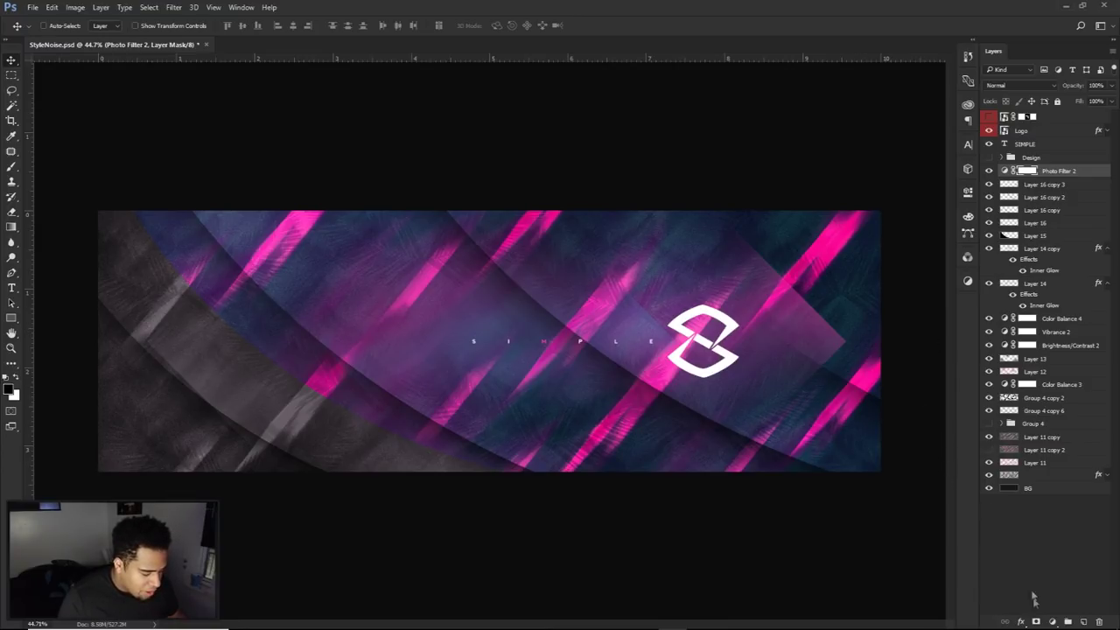
# Step: Add a Levels adjustment layer above Photo Filter 2 and raise its black input level to 5
pyautogui.click(1051, 622)
pyautogui.click(1006, 427)
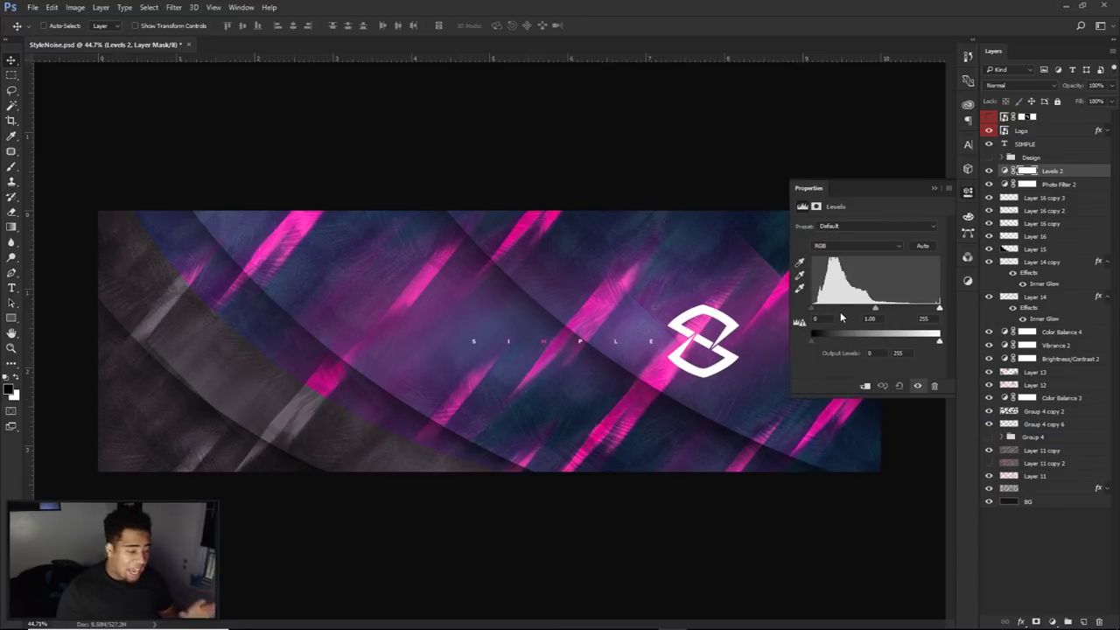
pyautogui.moveTo(813, 312); pyautogui.dragTo(812, 313)
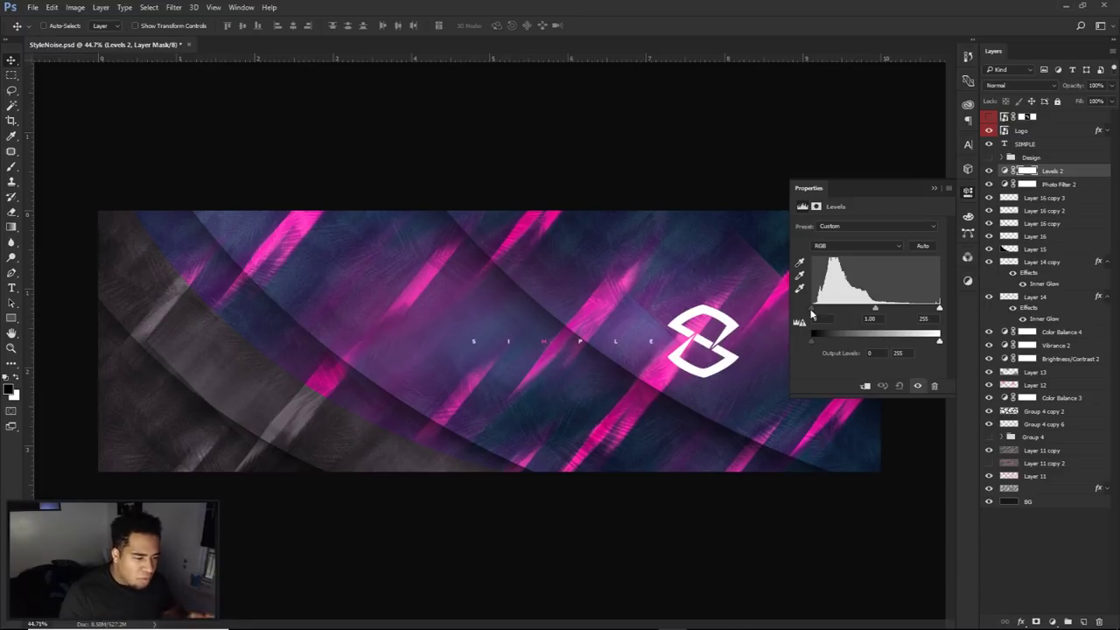
pyautogui.moveTo(812, 310); pyautogui.dragTo(872, 314)
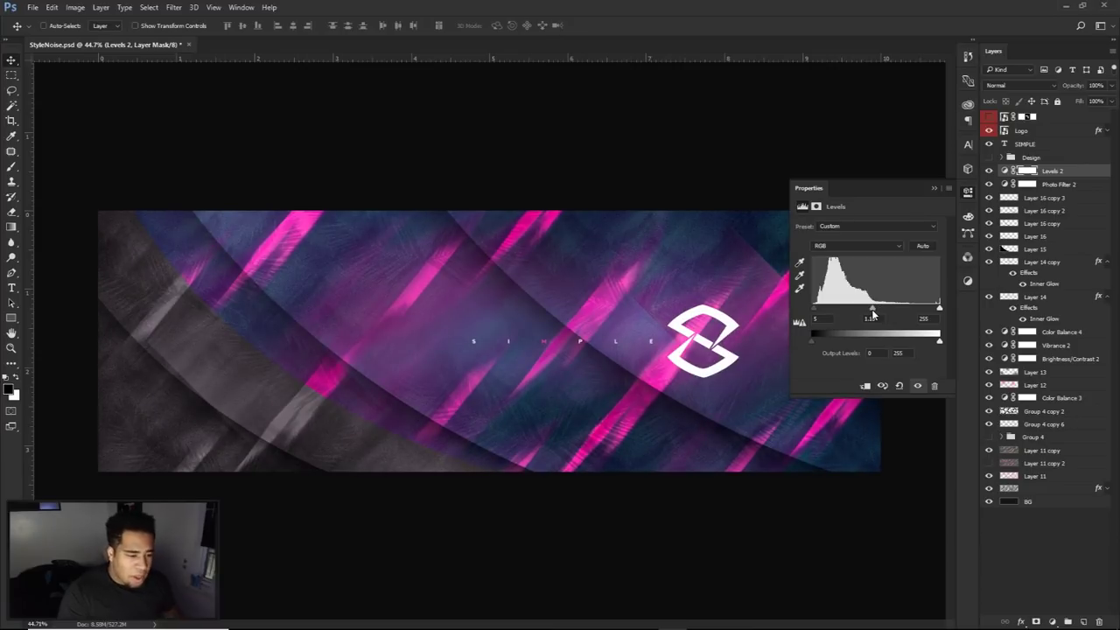
# Step: Try different Levels inputs: white at 228 and back to 255, black at 45, then black at 10 with midtones at 0.97
pyautogui.moveTo(871, 313); pyautogui.dragTo(927, 311)
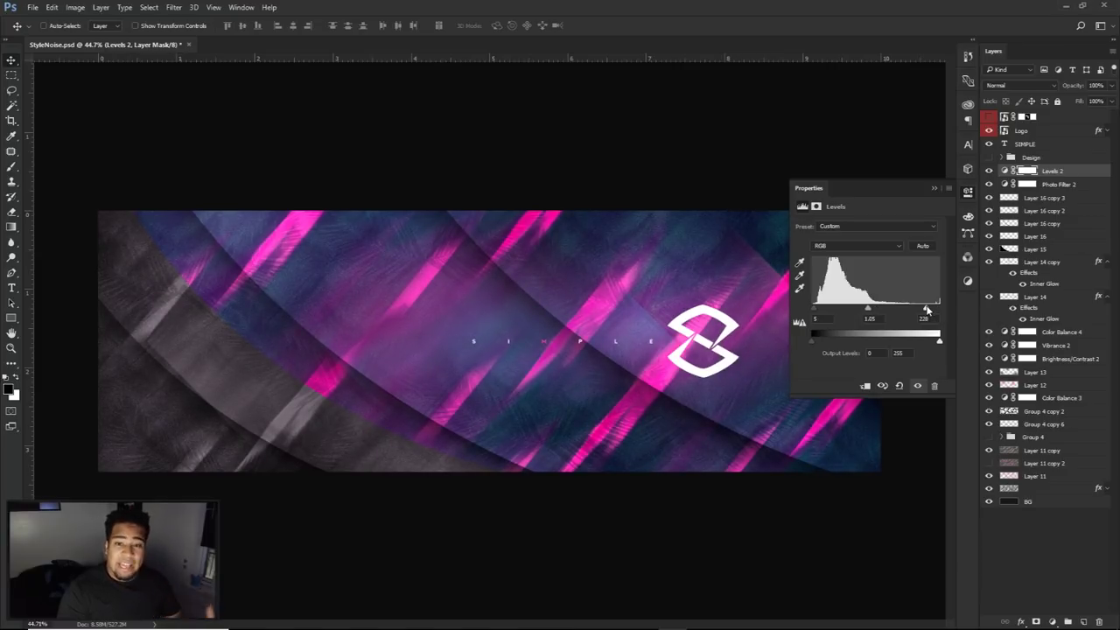
pyautogui.moveTo(927, 310)
pyautogui.mouseDown()
pyautogui.moveTo(901, 312)
pyautogui.moveTo(943, 313)
pyautogui.mouseUp()
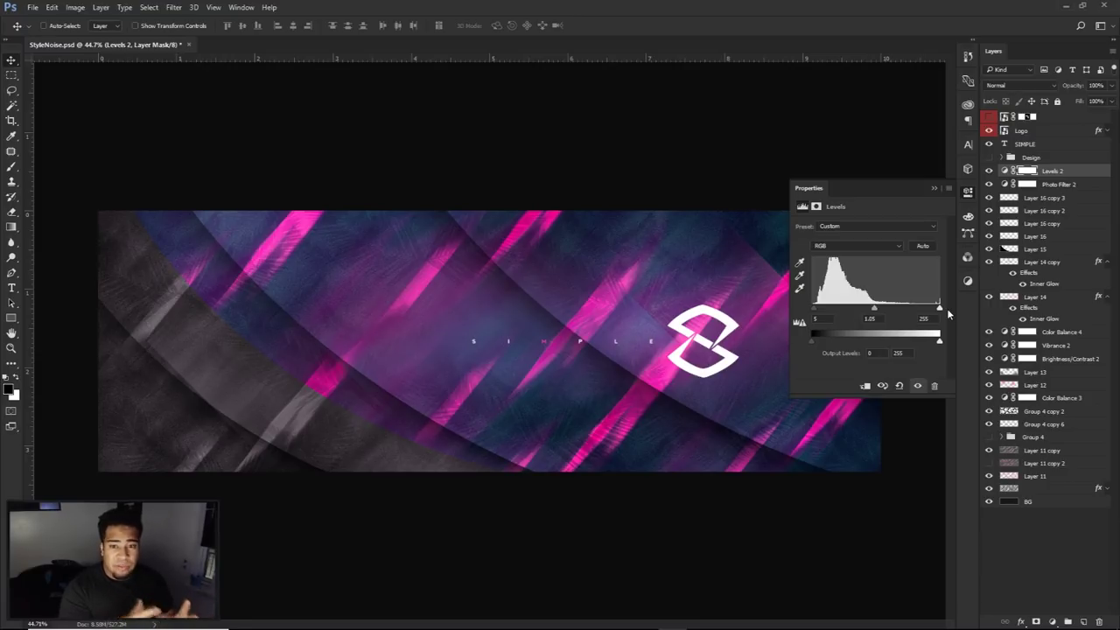
pyautogui.moveTo(813, 308); pyautogui.dragTo(833, 308)
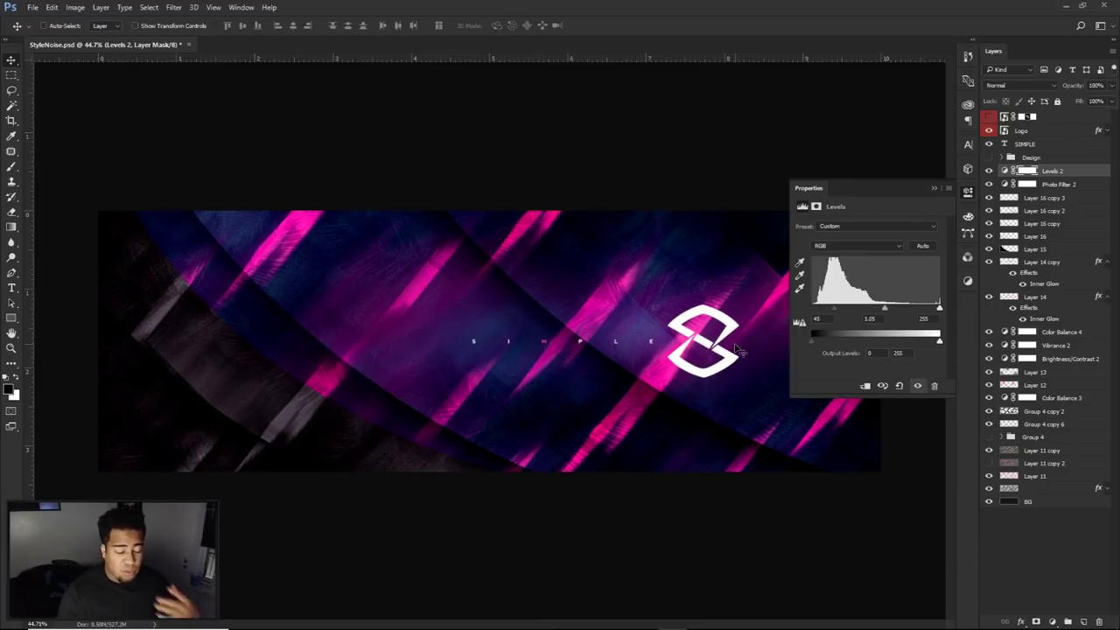
pyautogui.moveTo(835, 313); pyautogui.dragTo(879, 314)
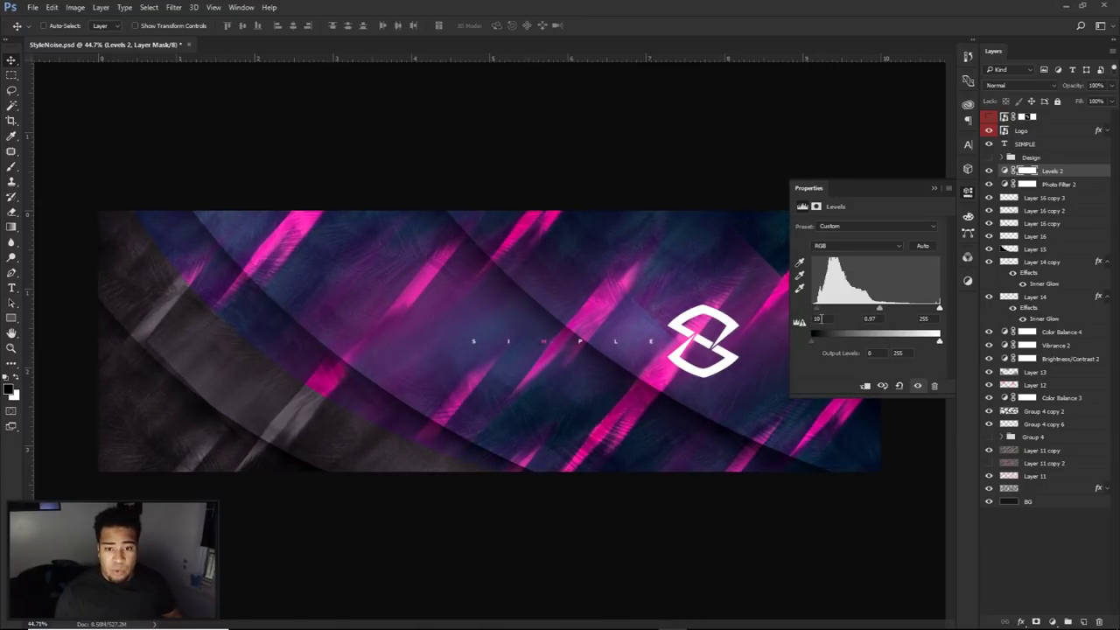
# Step: Set the Levels inputs to black 9, midtones 0.86 and white 227, and compare the banner with and without them
pyautogui.click(816, 319)
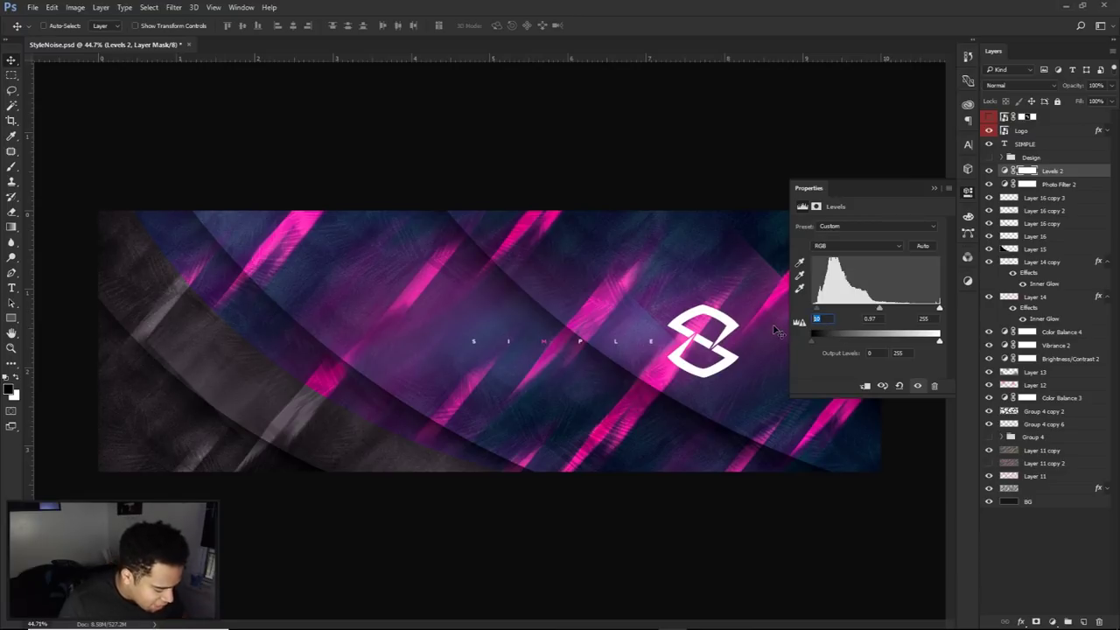
pyautogui.write('5')
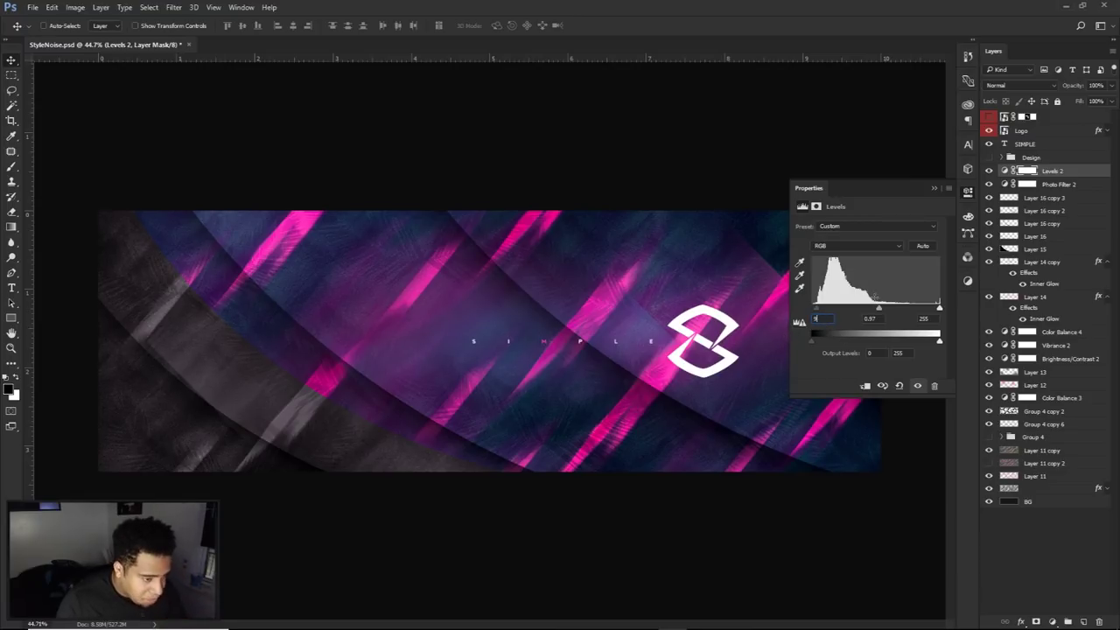
pyautogui.moveTo(883, 316); pyautogui.dragTo(803, 319)
pyautogui.write('.')
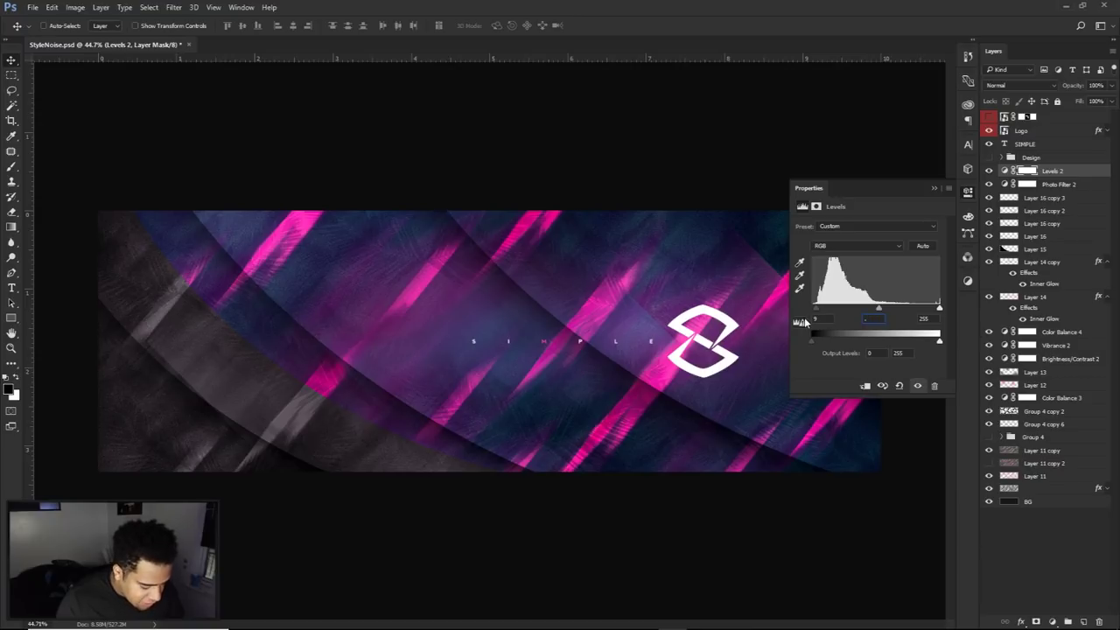
pyautogui.write('.86')
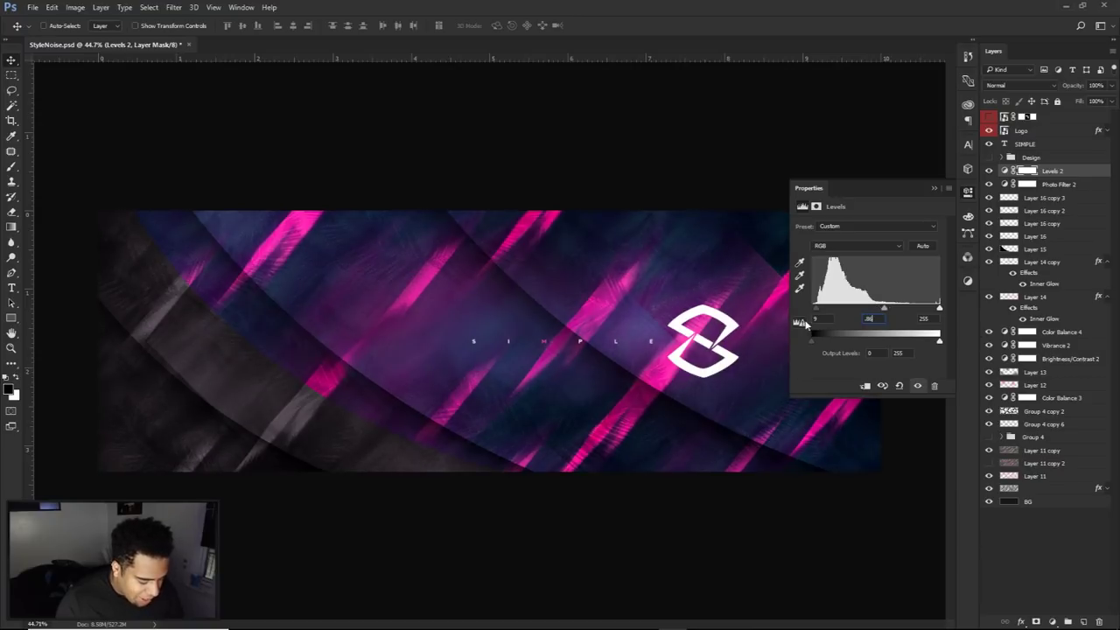
pyautogui.click(931, 318)
pyautogui.write('277')
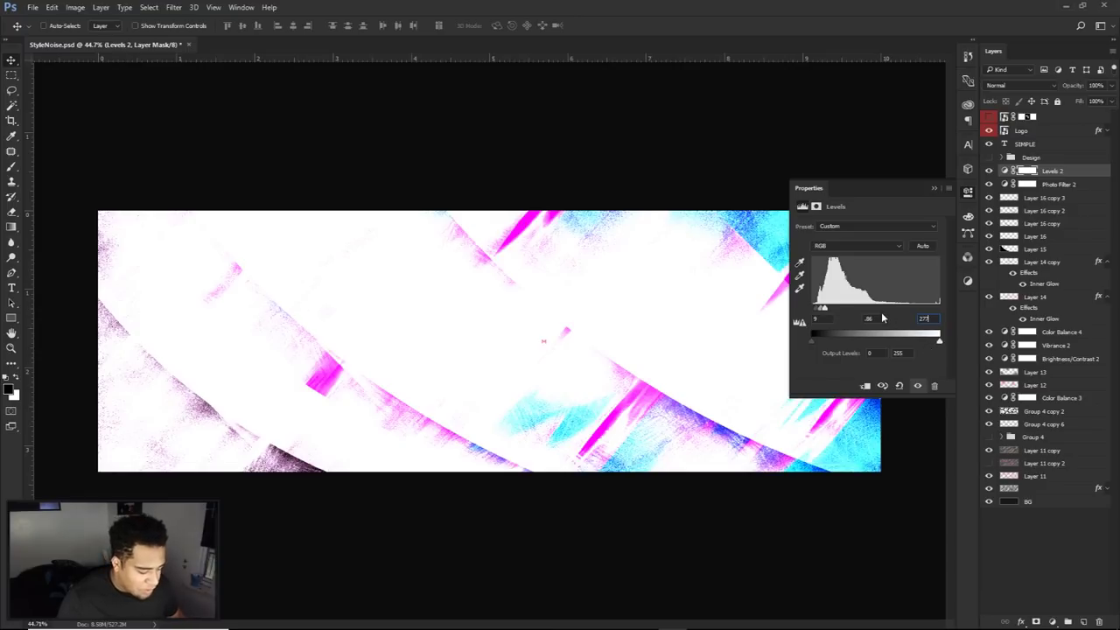
pyautogui.moveTo(828, 310); pyautogui.dragTo(937, 311)
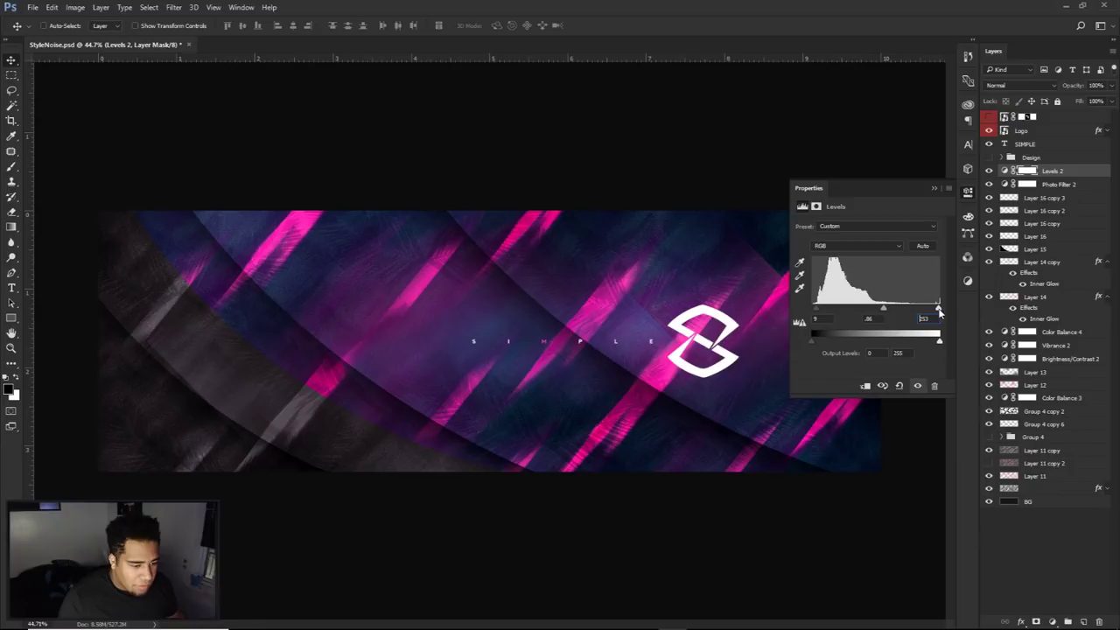
pyautogui.moveTo(945, 313); pyautogui.dragTo(929, 312)
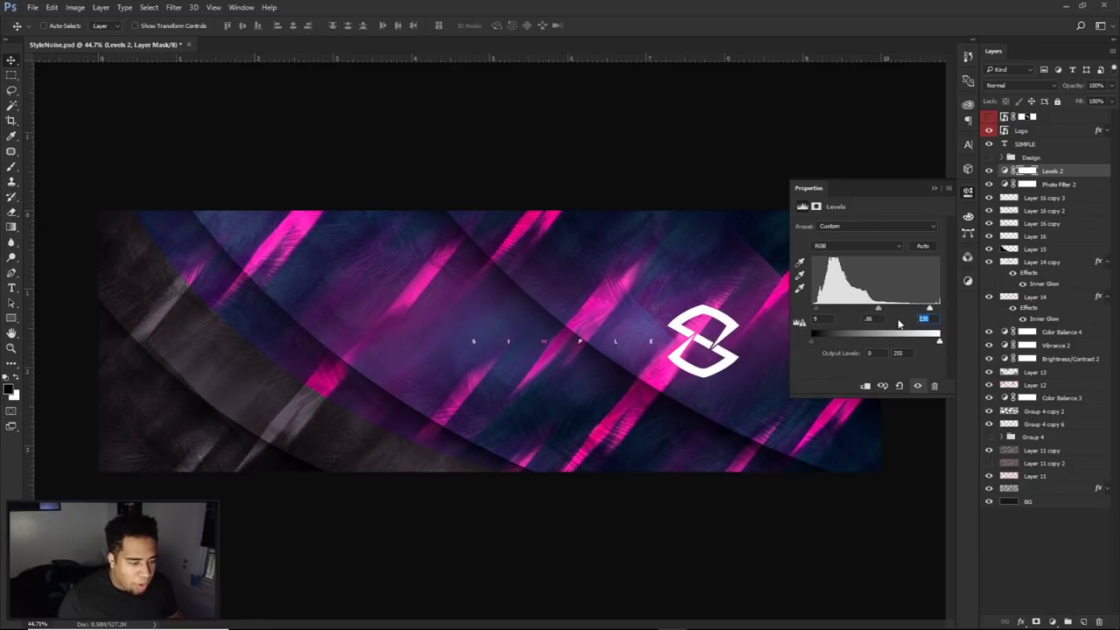
pyautogui.write('227')
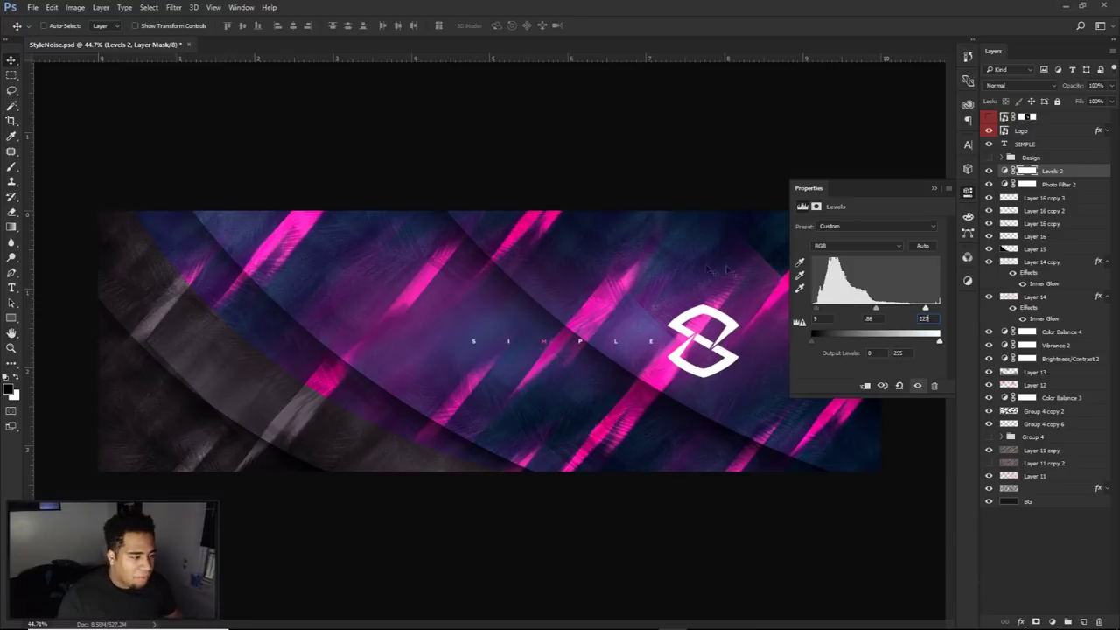
pyautogui.click(989, 172)
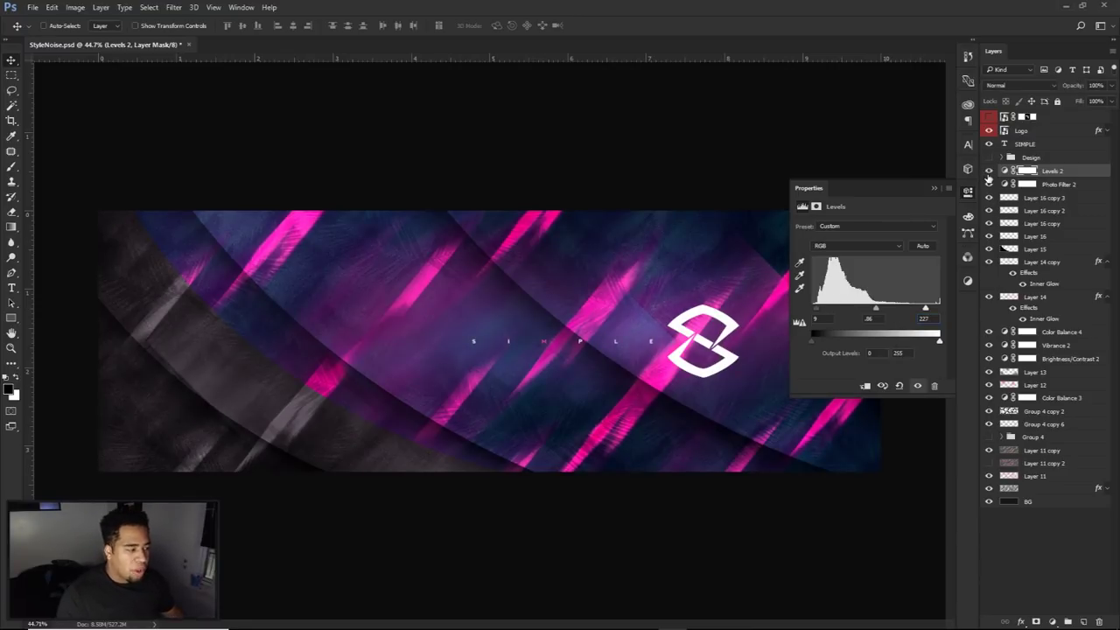
pyautogui.click(967, 192)
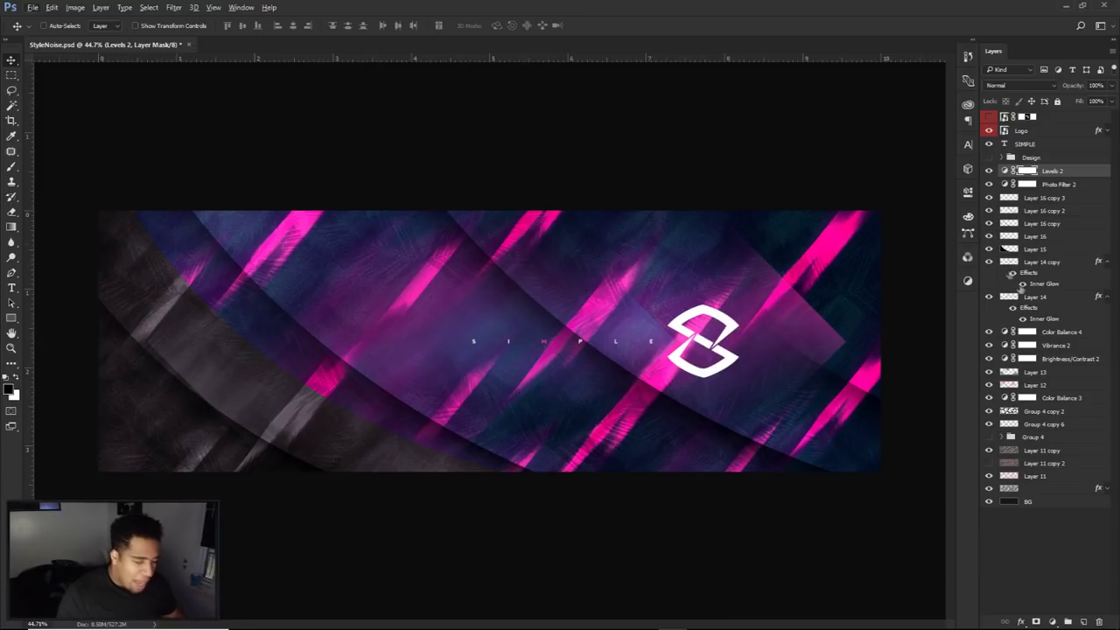
# Step: Create a new layer above Levels 2 and make a rectangular selection around the whole banner
pyautogui.click(1083, 621)
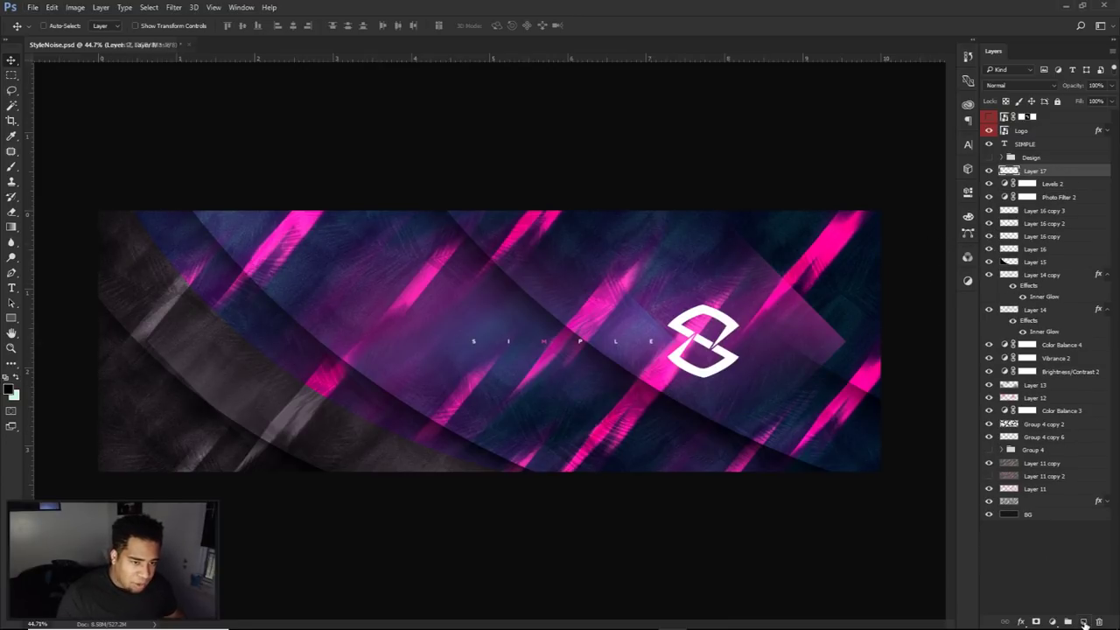
pyautogui.press('m')
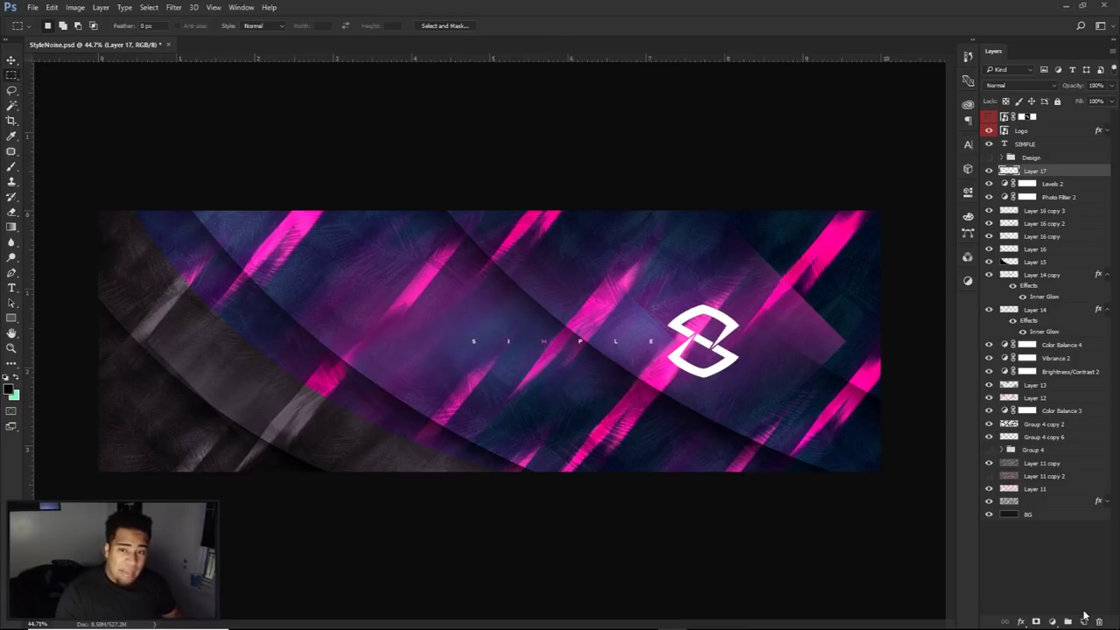
pyautogui.moveTo(108, 212); pyautogui.dragTo(963, 512)
pyautogui.hotkey('ctrl', 'd')
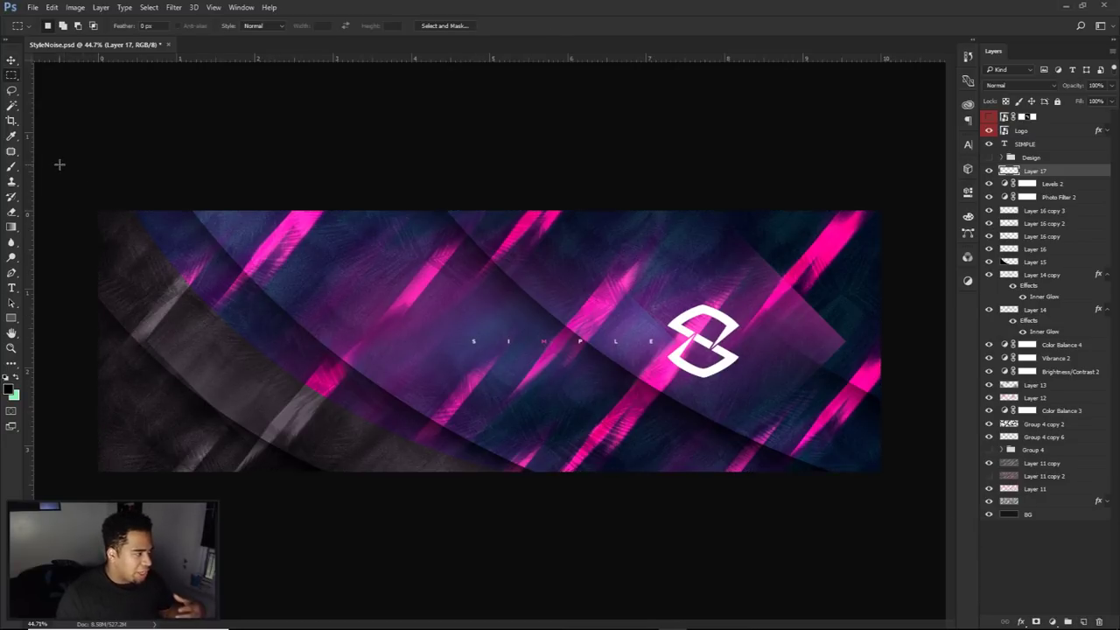
pyautogui.rightClick(12, 74)
pyautogui.click(57, 75)
pyautogui.moveTo(99, 211); pyautogui.dragTo(968, 574)
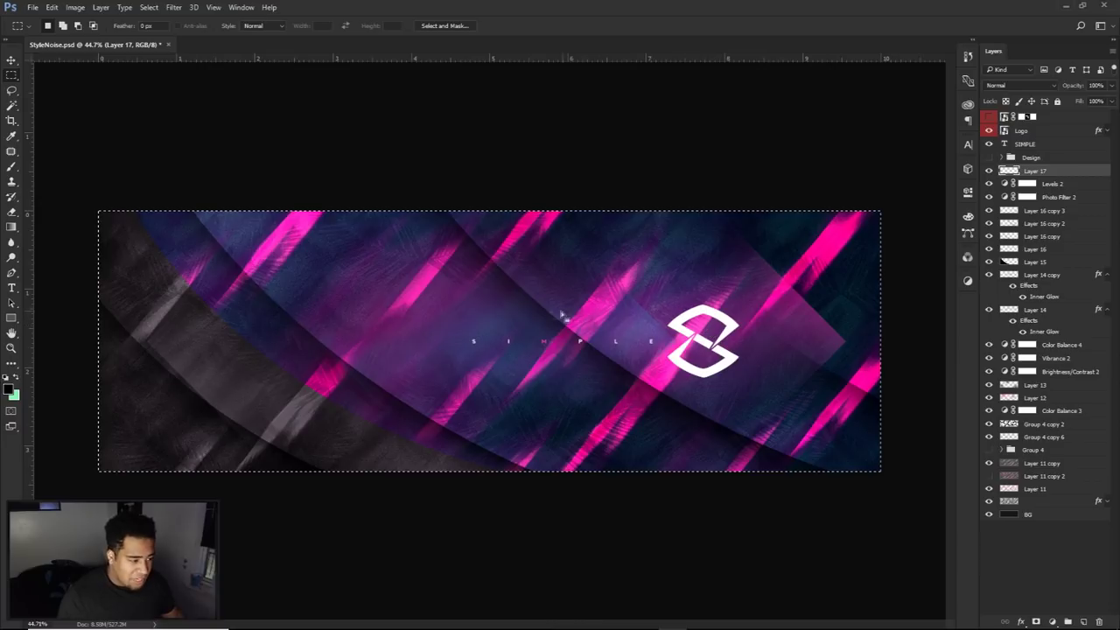
# Step: Shrink the banner selection with Transform Selection to about 97.9% width and 95.7% height, leaving an even inset from the edges
pyautogui.rightClick(513, 271)
pyautogui.click(562, 419)
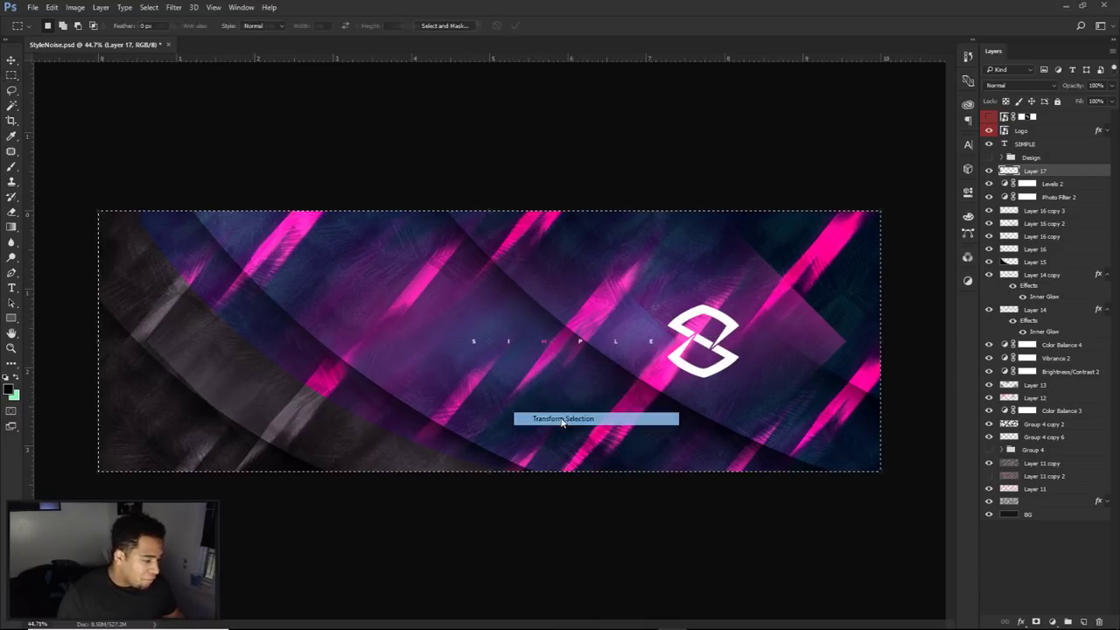
pyautogui.rightClick(753, 304)
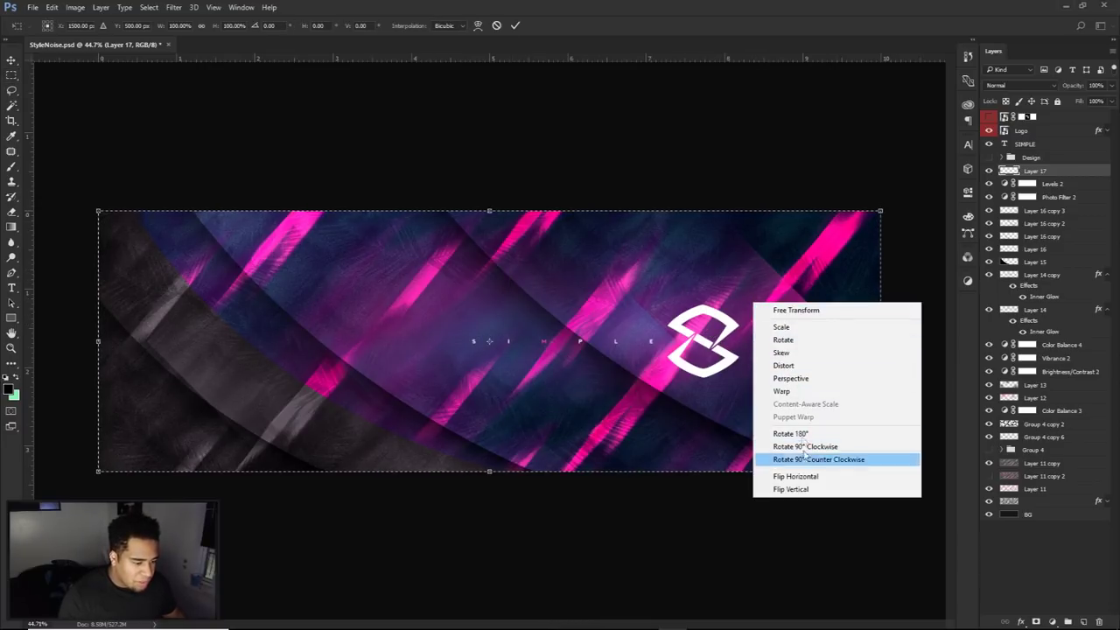
pyautogui.rightClick(630, 342)
pyautogui.click(882, 212)
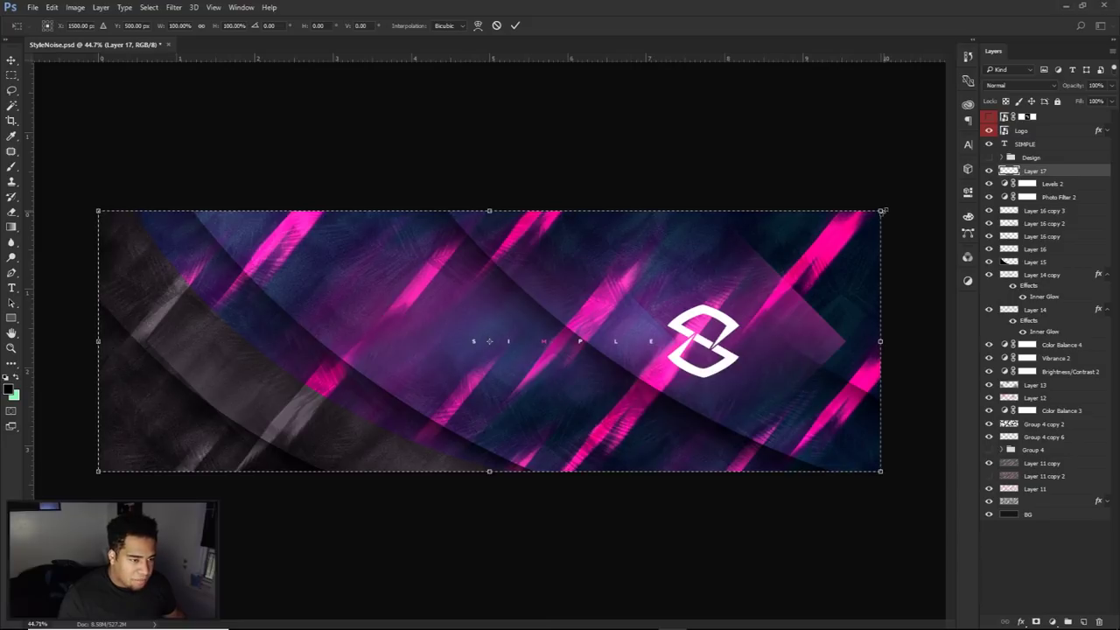
pyautogui.moveTo(881, 212); pyautogui.dragTo(863, 217)
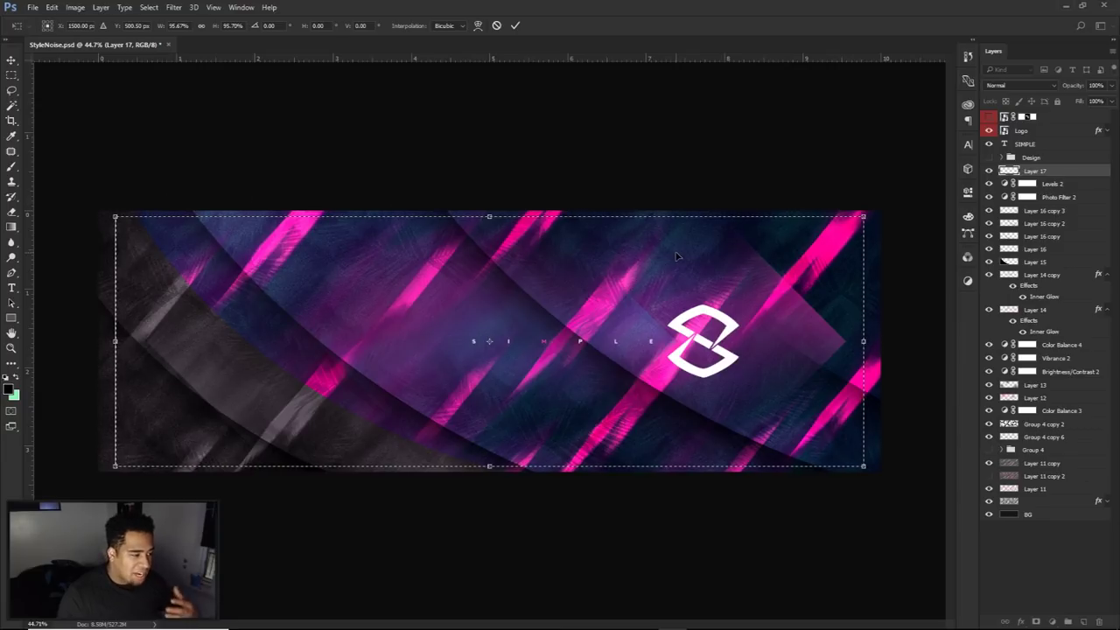
pyautogui.click(149, 7)
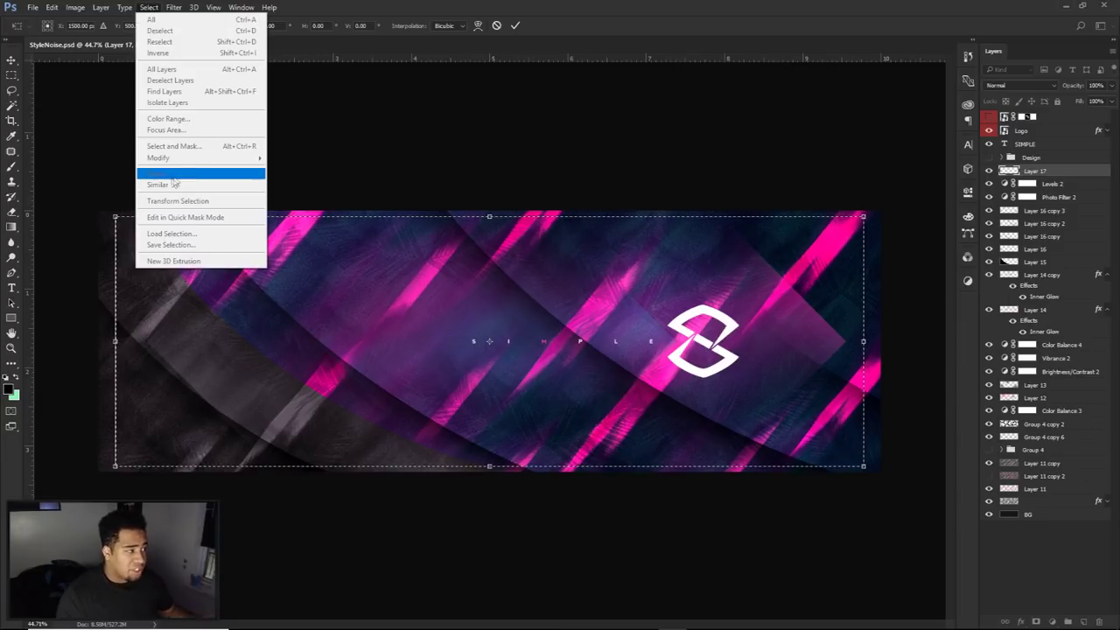
pyautogui.click(575, 284)
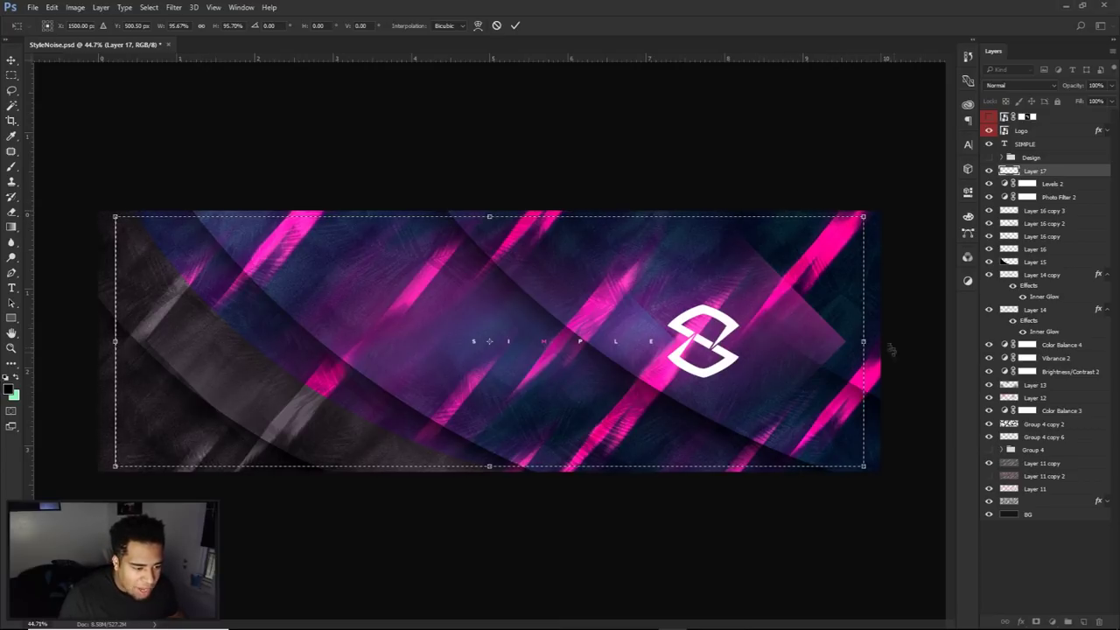
pyautogui.moveTo(864, 341); pyautogui.dragTo(873, 343)
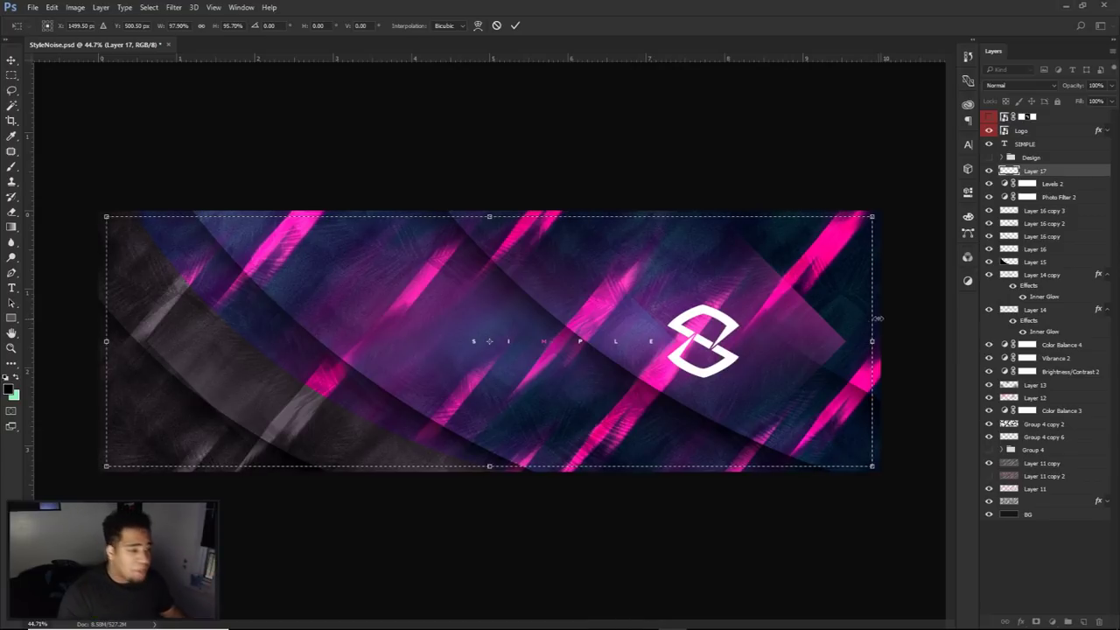
pyautogui.click(513, 27)
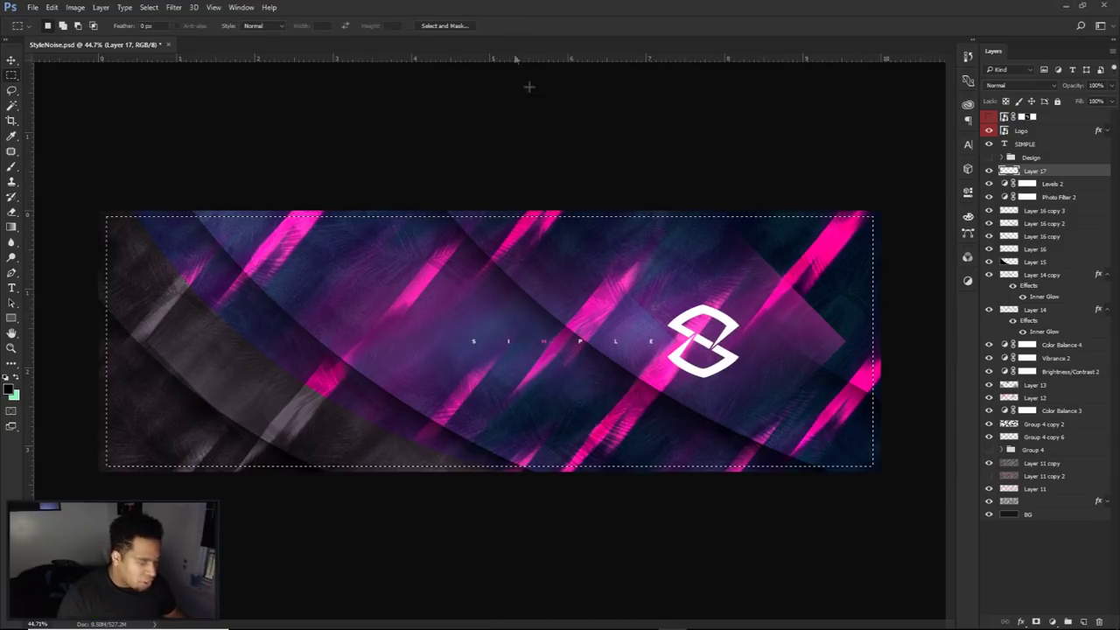
# Step: Invert the selection, fill the thin frame around the banner on Layer 17 with the light green background color, and deselect
pyautogui.rightClick(633, 248)
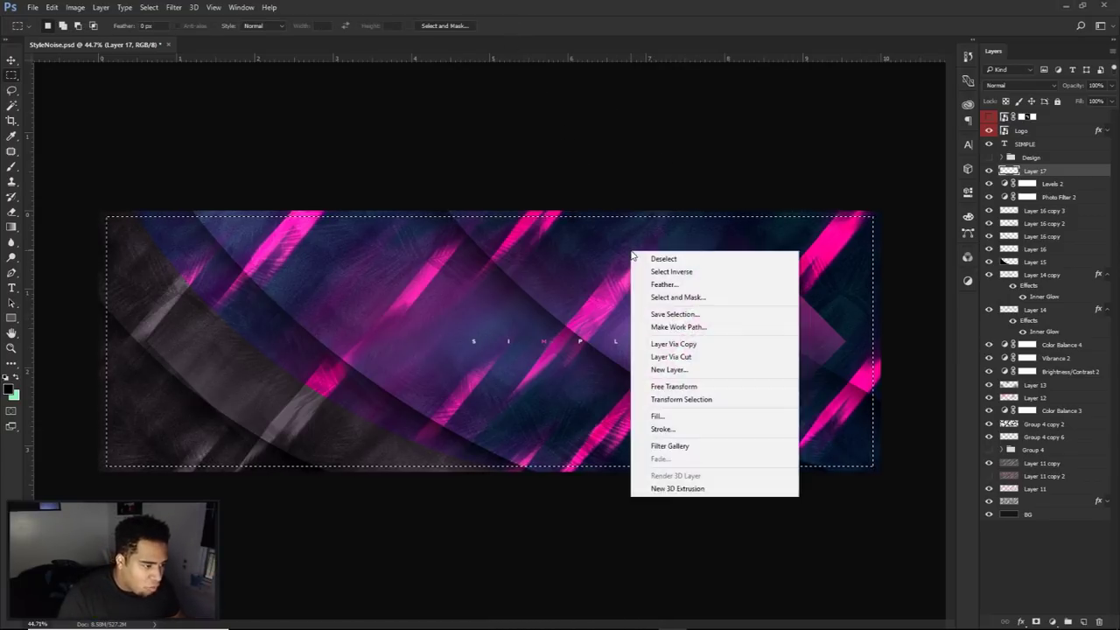
pyautogui.click(679, 270)
pyautogui.scroll(6, 829, 226)
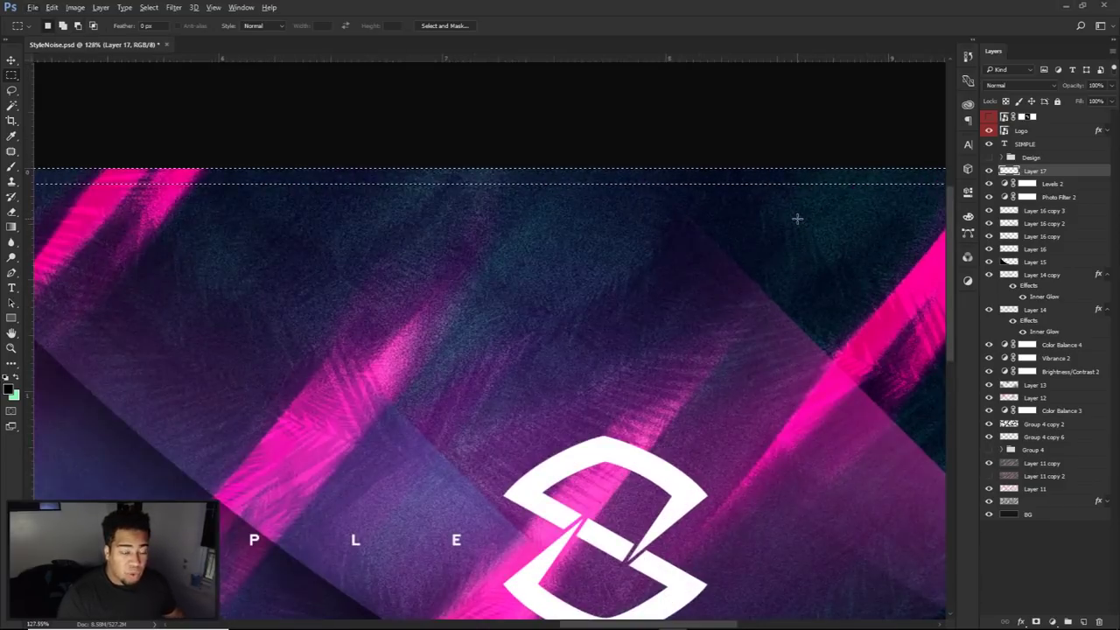
pyautogui.scroll(-6, 796, 217)
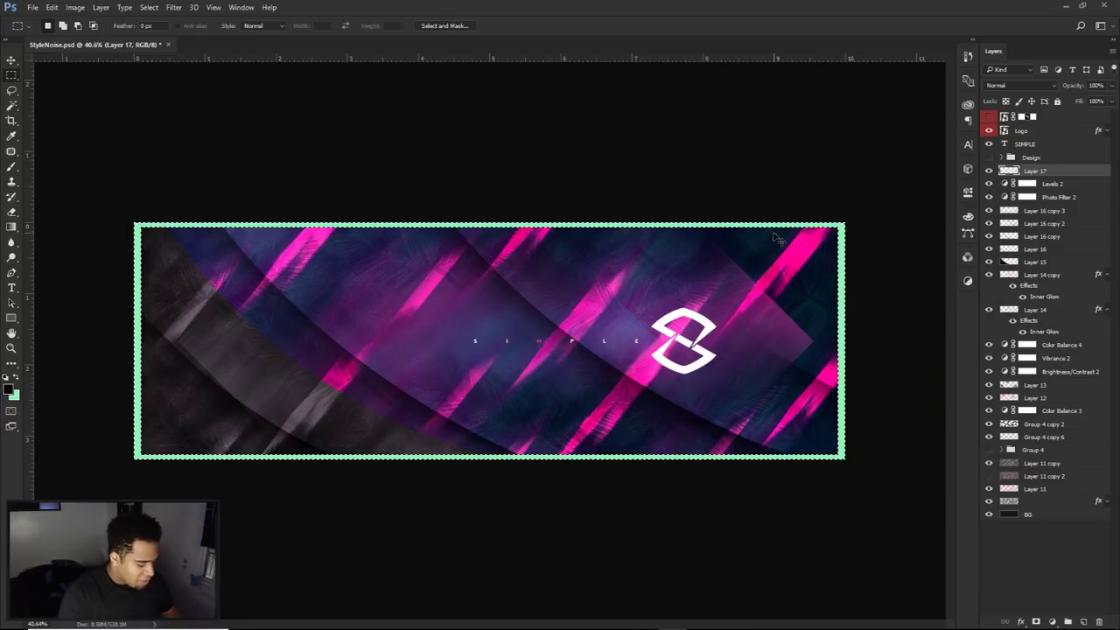
pyautogui.hotkey('ctrl', 'd')
pyautogui.press('v')
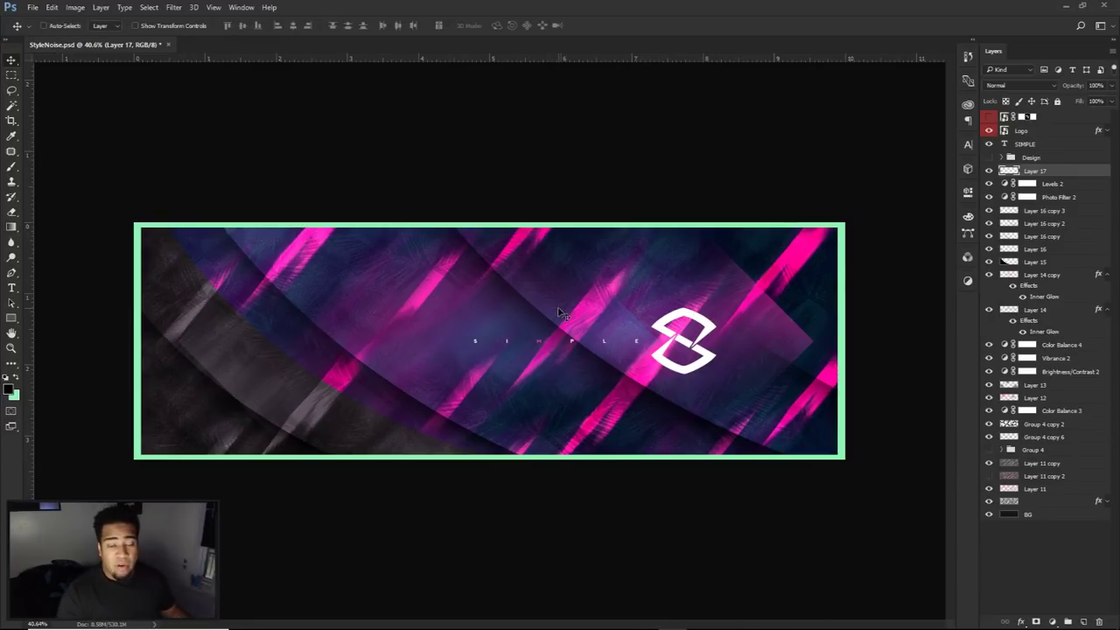
# Step: Compare the banner with and without the green border and leave Layer 17 hidden, with Levels 2 as the active layer
pyautogui.click(988, 171)
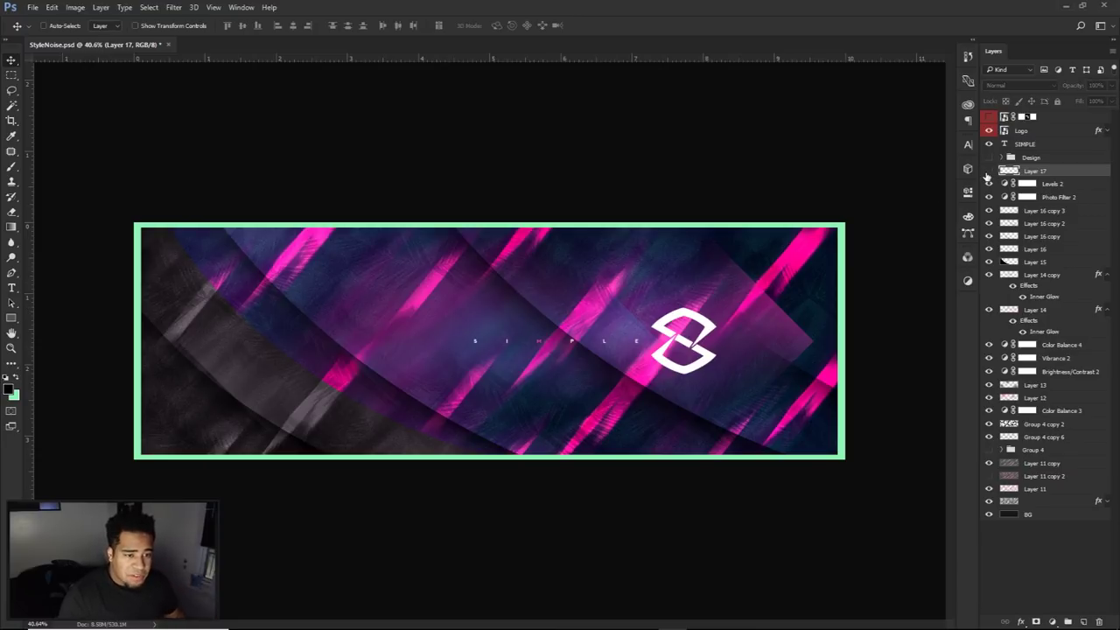
pyautogui.click(988, 171)
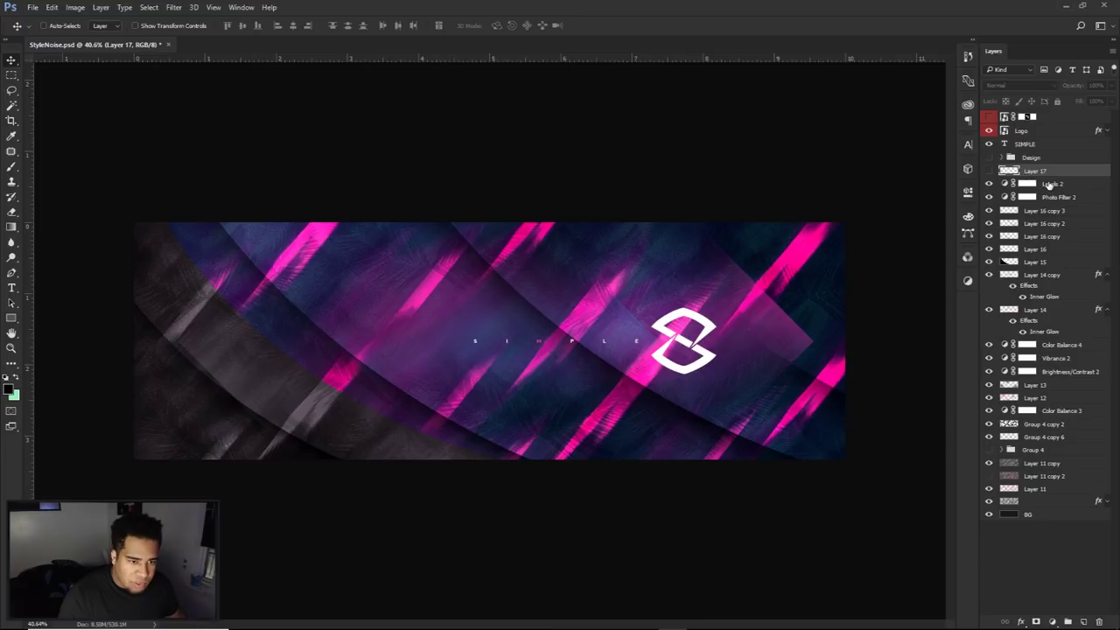
pyautogui.click(1046, 185)
pyautogui.click(988, 171)
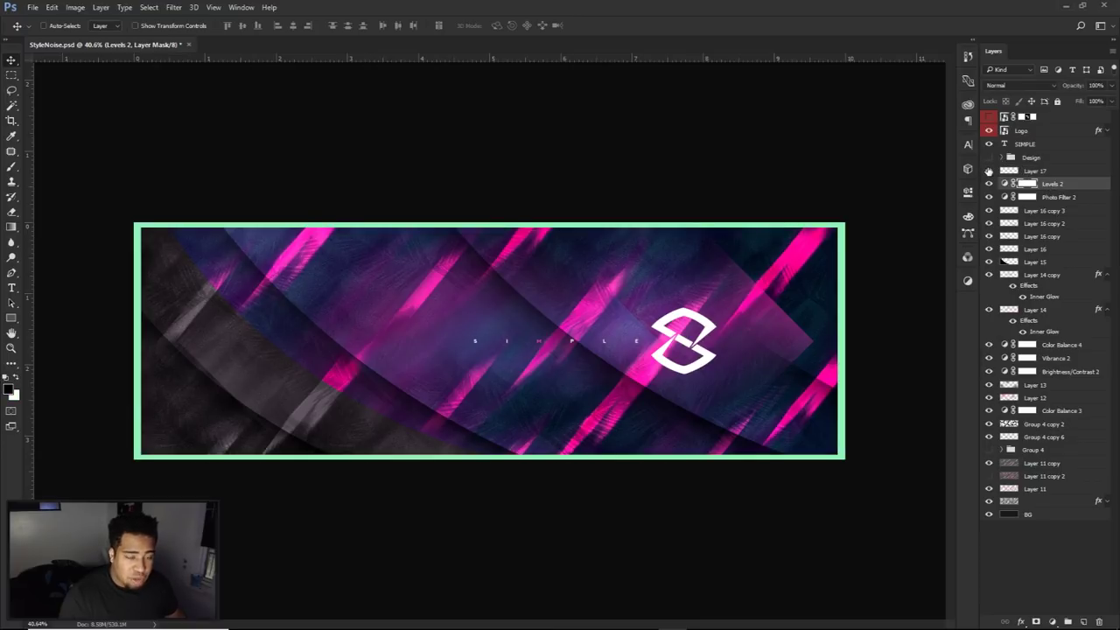
pyautogui.click(988, 171)
pyautogui.click(988, 170)
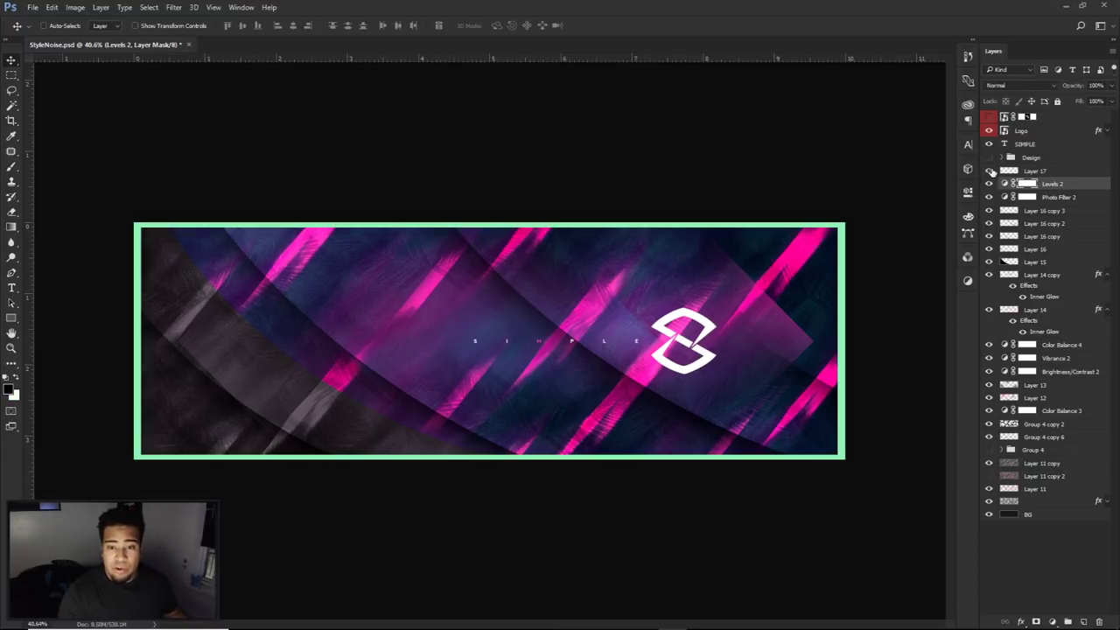
pyautogui.click(989, 171)
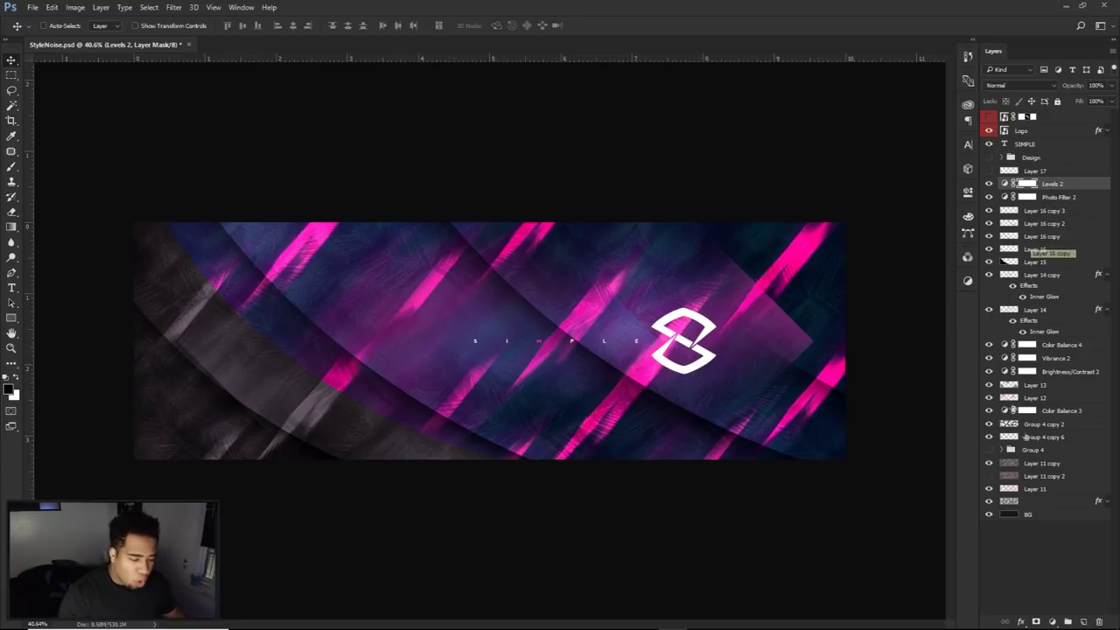
# Step: Duplicate all layers from Levels 2 down to BG and merge the copies into a single layer
pyautogui.keyDown('shift'); pyautogui.click(1045, 515); pyautogui.keyUp('shift')
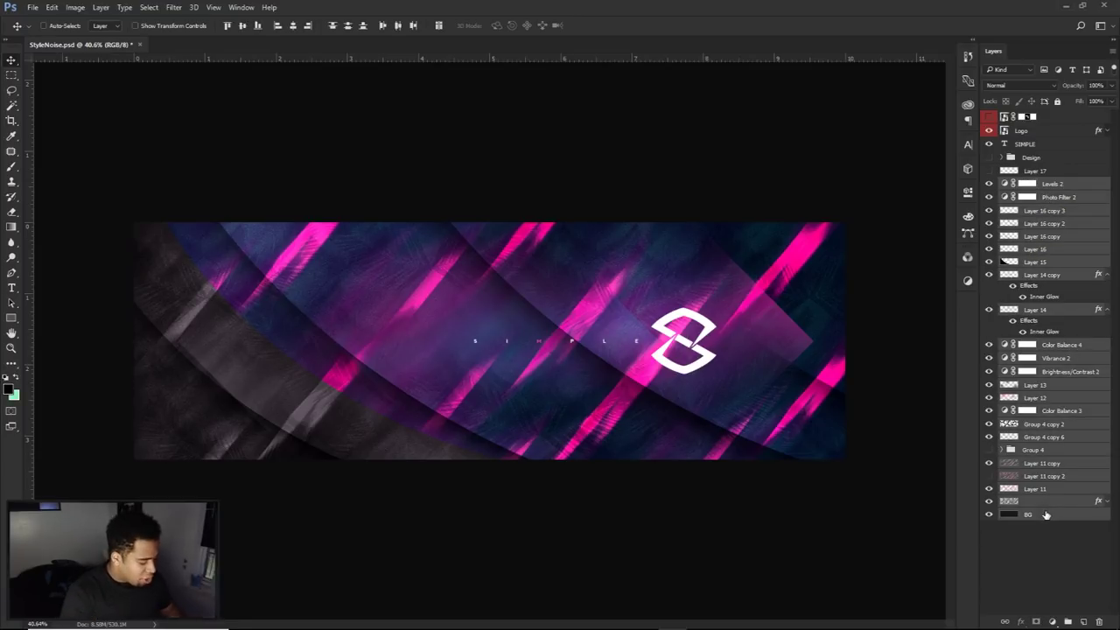
pyautogui.hotkey('ctrl', 'j')
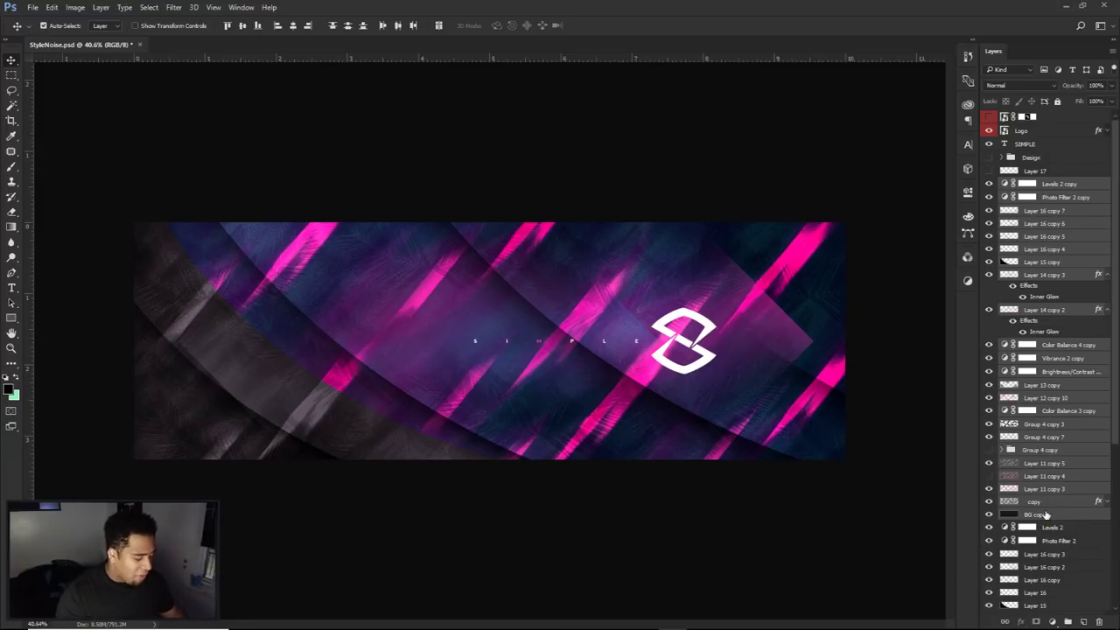
pyautogui.hotkey('ctrl', 'e')
pyautogui.moveTo(691, 275); pyautogui.dragTo(581, 357)
pyautogui.hotkey('ctrl', 'z')
pyautogui.hotkey('ctrl', 'z')
# Step: Cut the whole banner area of the merged copy onto a new layer and try shifting that layer
pyautogui.press('m')
pyautogui.moveTo(134, 222); pyautogui.dragTo(905, 476)
pyautogui.rightClick(655, 268)
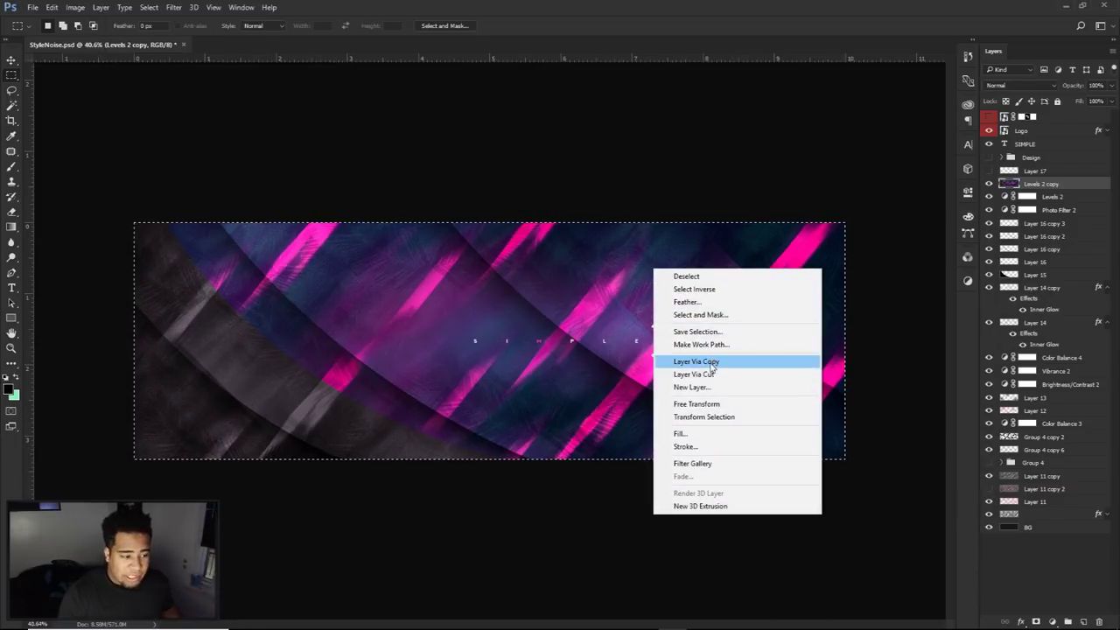
pyautogui.click(691, 373)
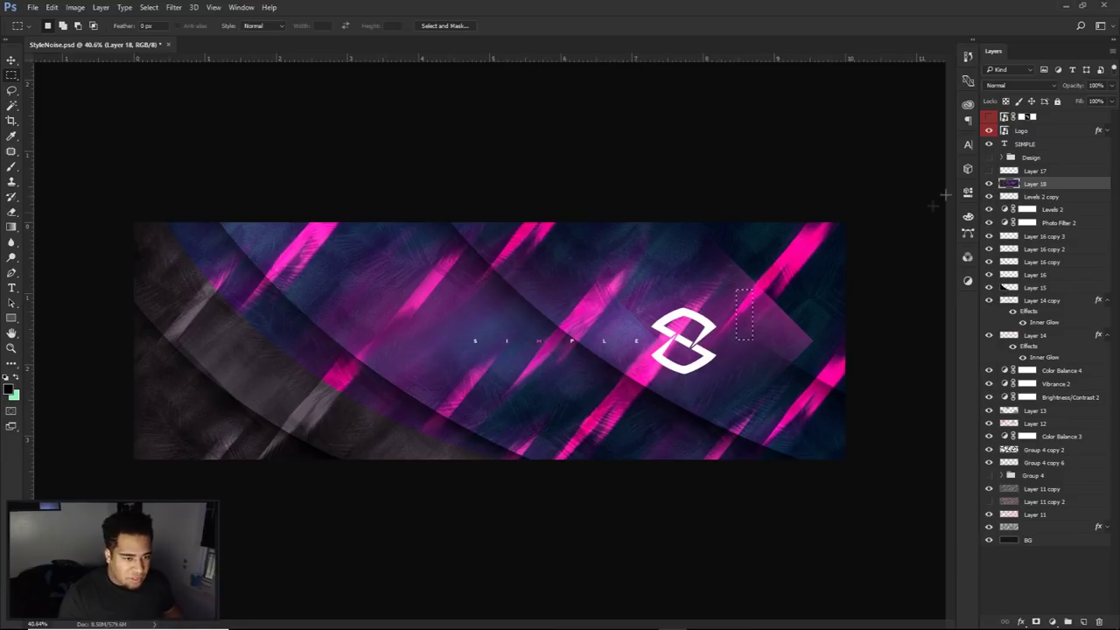
pyautogui.press('v')
pyautogui.moveTo(672, 274); pyautogui.dragTo(576, 297)
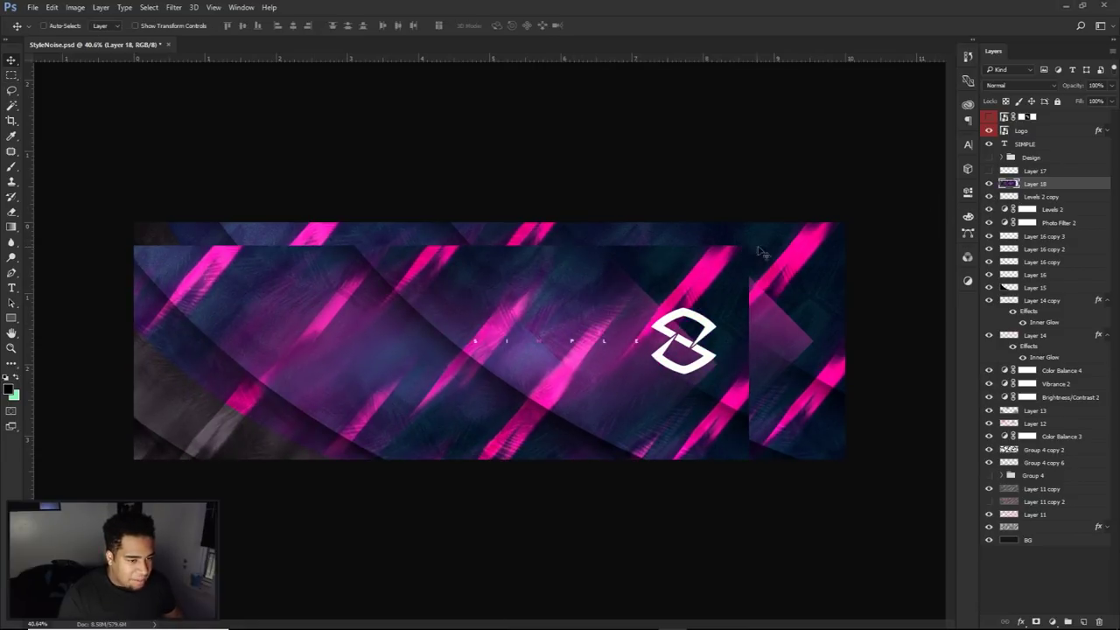
# Step: Delete the leftover Levels 2 copy layer and make Layer 18 the active layer
pyautogui.click(1055, 200)
pyautogui.moveTo(690, 312); pyautogui.dragTo(558, 214)
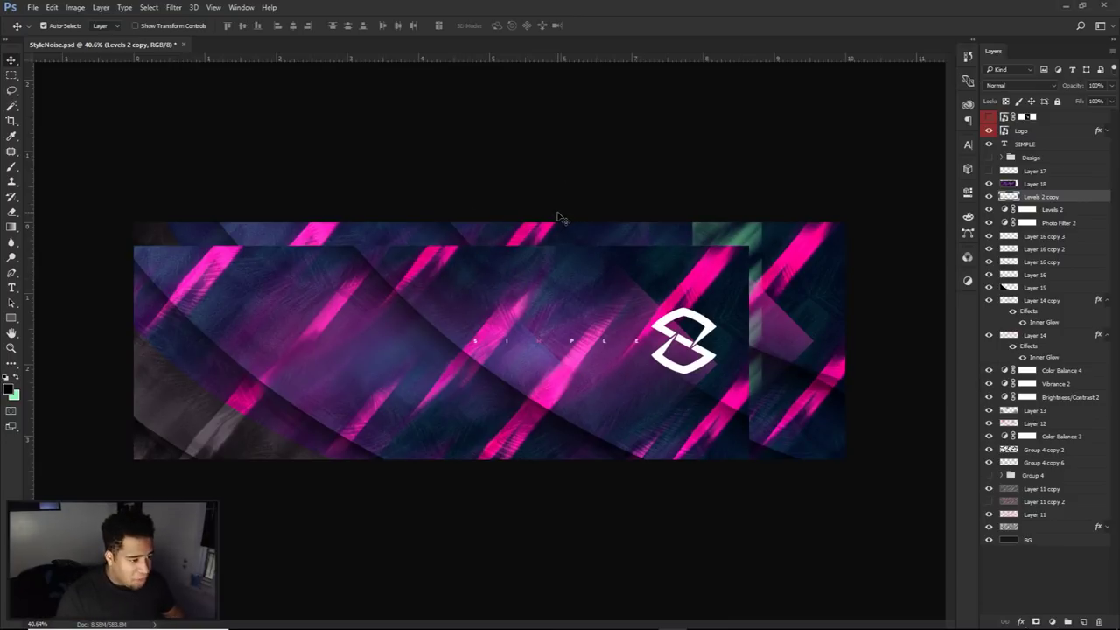
pyautogui.press('Delete')
pyautogui.moveTo(1024, 198); pyautogui.dragTo(1039, 185)
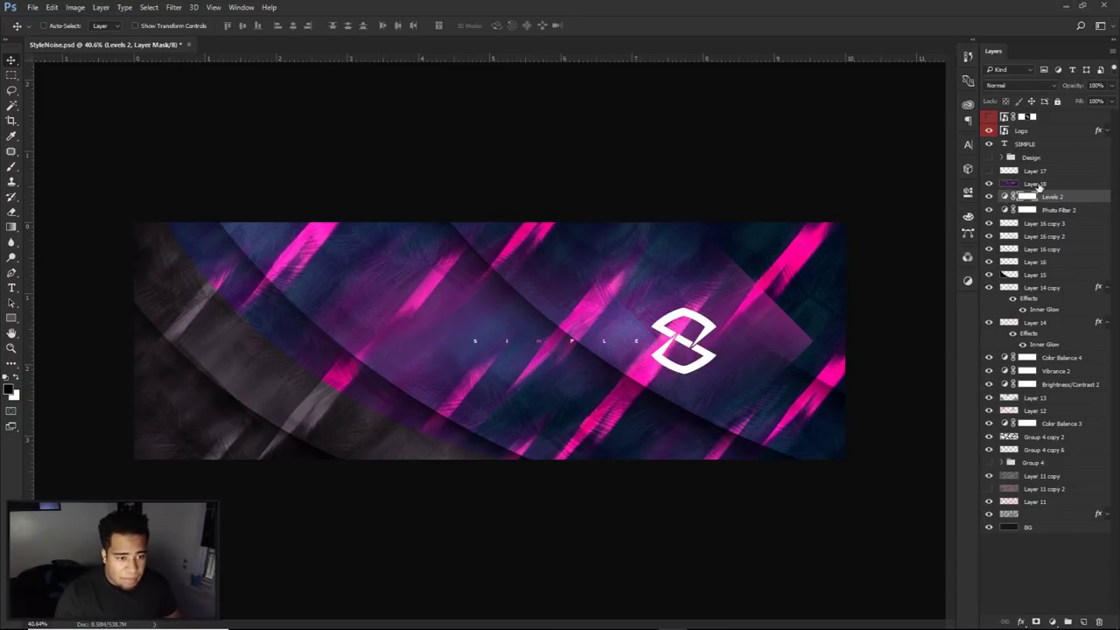
pyautogui.click(1037, 185)
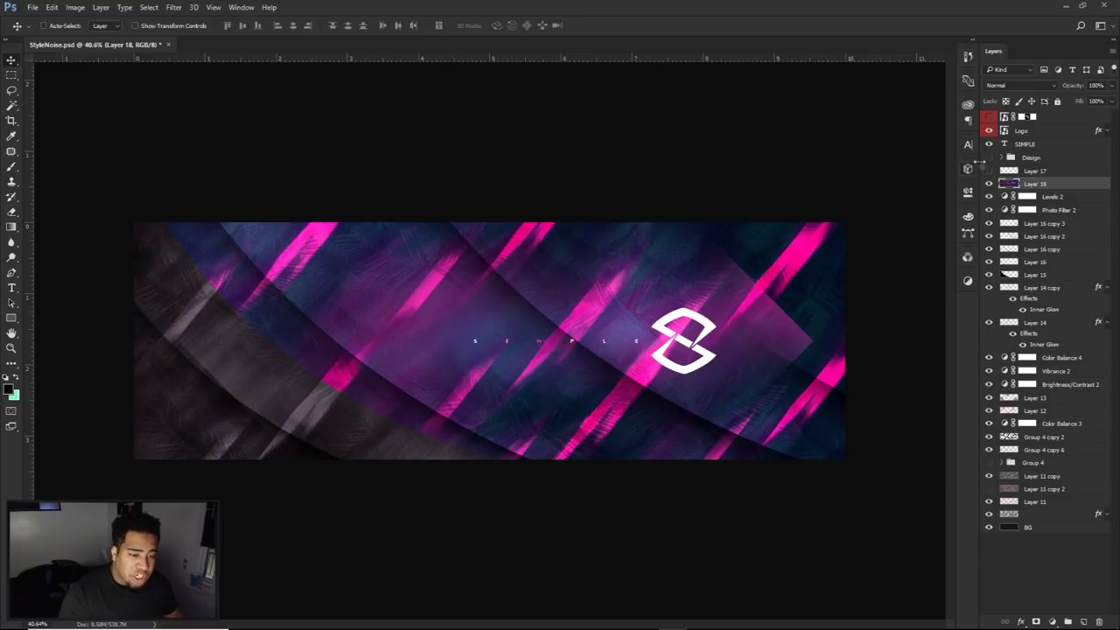
# Step: Load the shape of the green border on Layer 17 as a selection and hide Layer 17
pyautogui.click(989, 170)
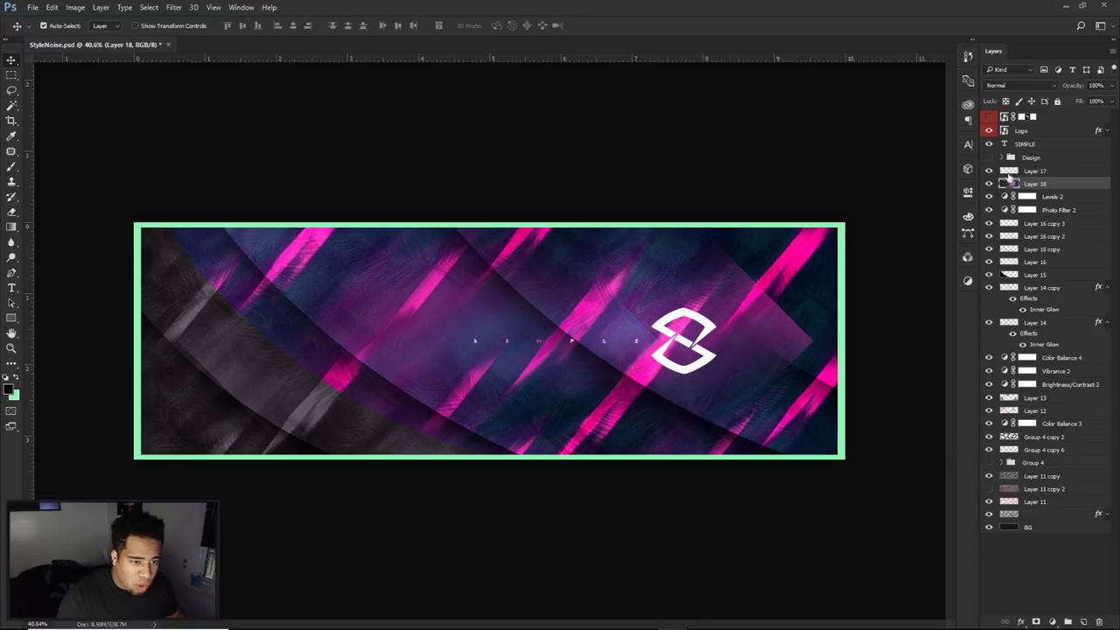
pyautogui.hotkey('ctrl', 'a')
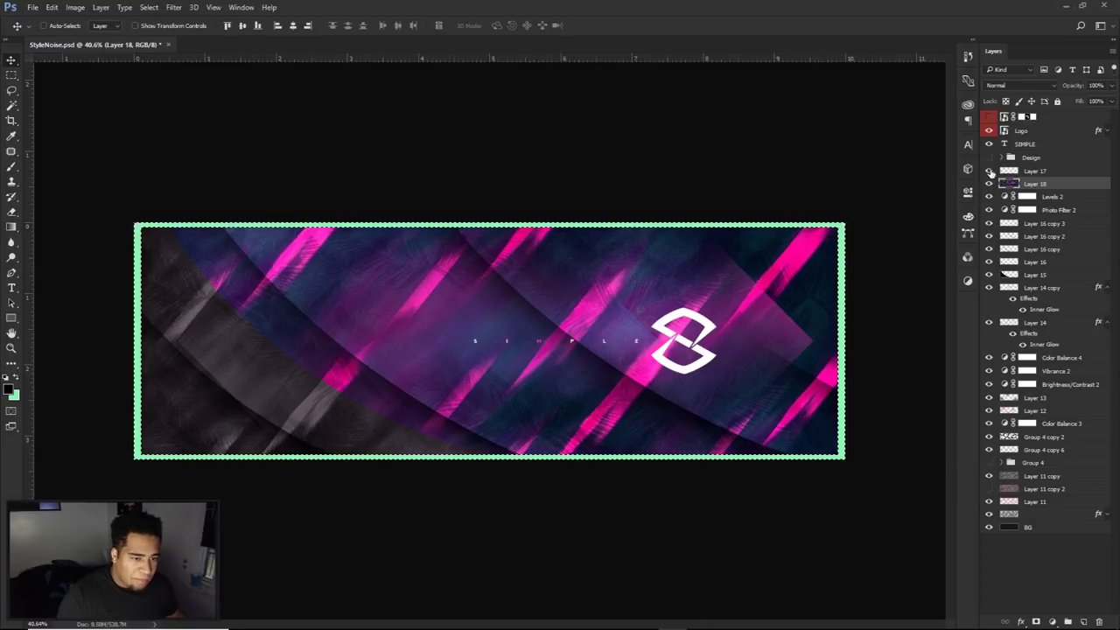
pyautogui.click(988, 171)
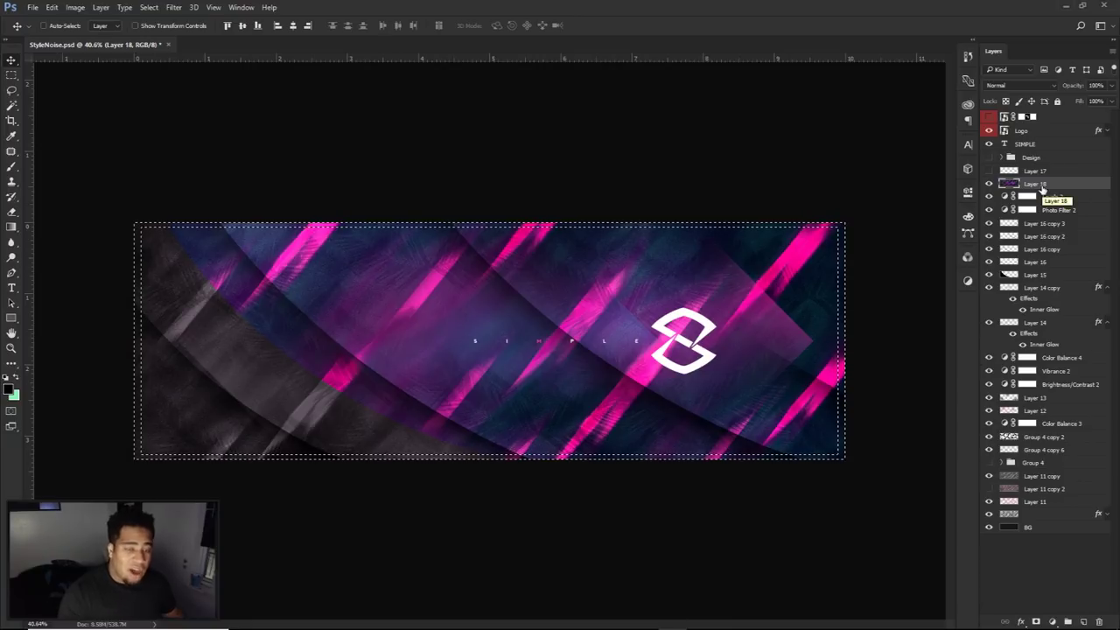
# Step: Cut the frame-shaped selection out of Layer 18 onto its own layer and hide Layer 18
pyautogui.press('m')
pyautogui.rightClick(11, 75)
pyautogui.click(61, 75)
pyautogui.rightClick(515, 274)
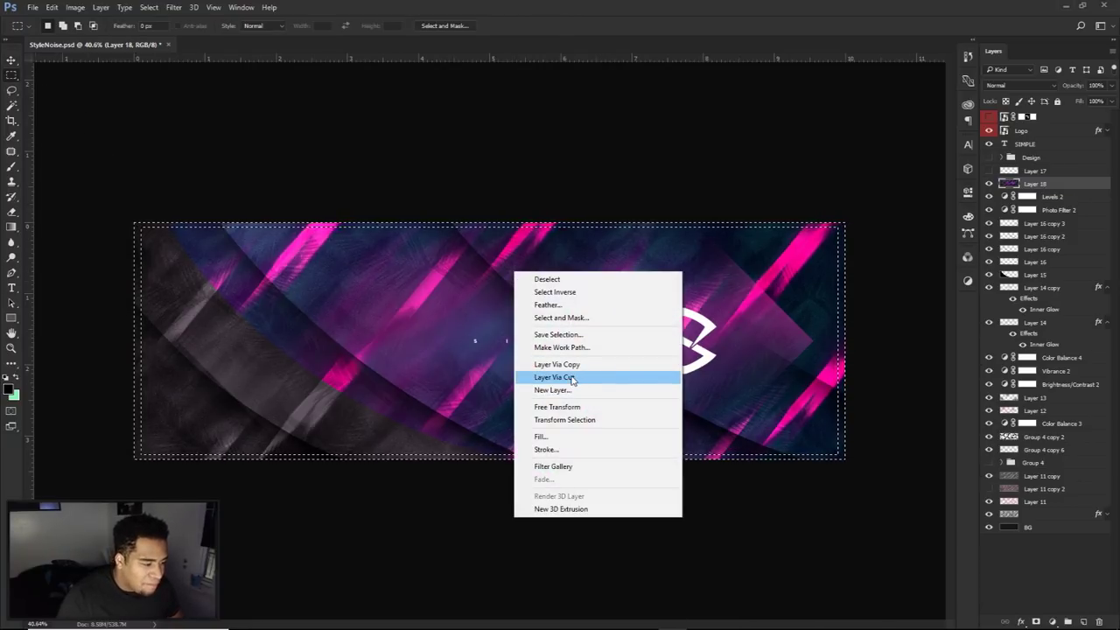
pyautogui.click(568, 377)
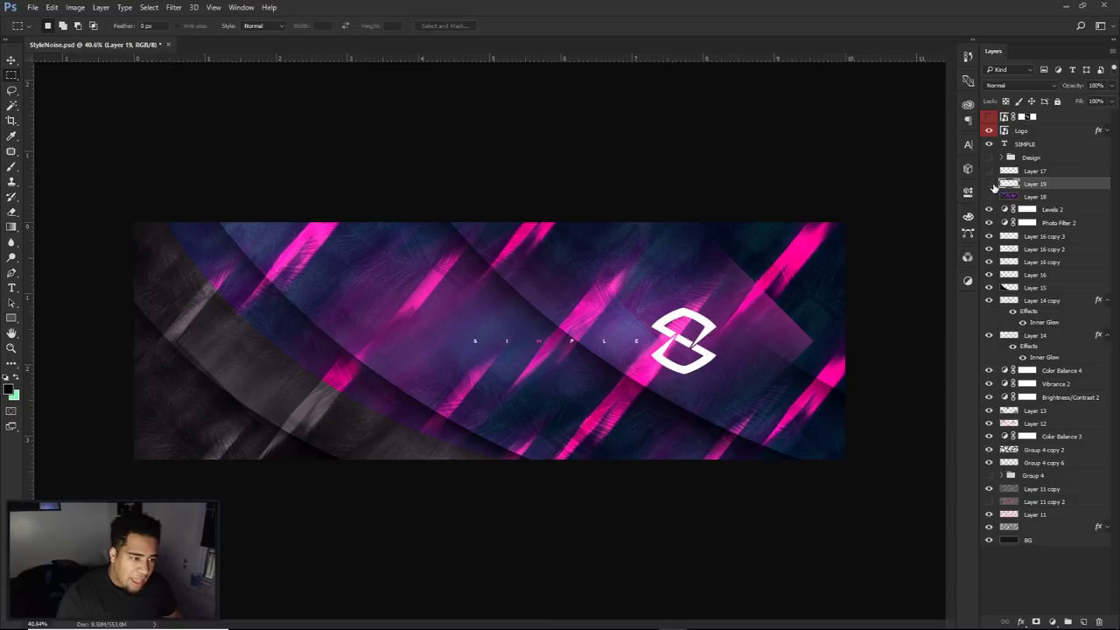
# Step: Move the cut-out frame on Layer 19 out of place as a test and undo the move
pyautogui.press('v')
pyautogui.moveTo(620, 287); pyautogui.dragTo(480, 322)
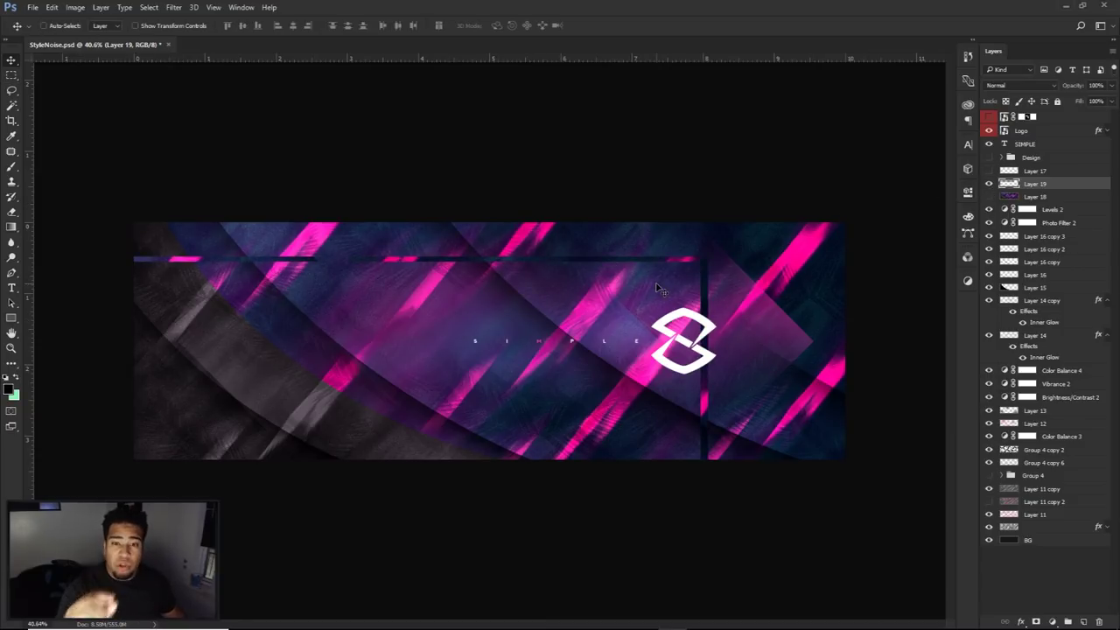
pyautogui.hotkey('ctrl', 'z')
# Step: Flip the frame on Layer 19 horizontally and activate the Eraser tool
pyautogui.hotkey('ctrl', 't')
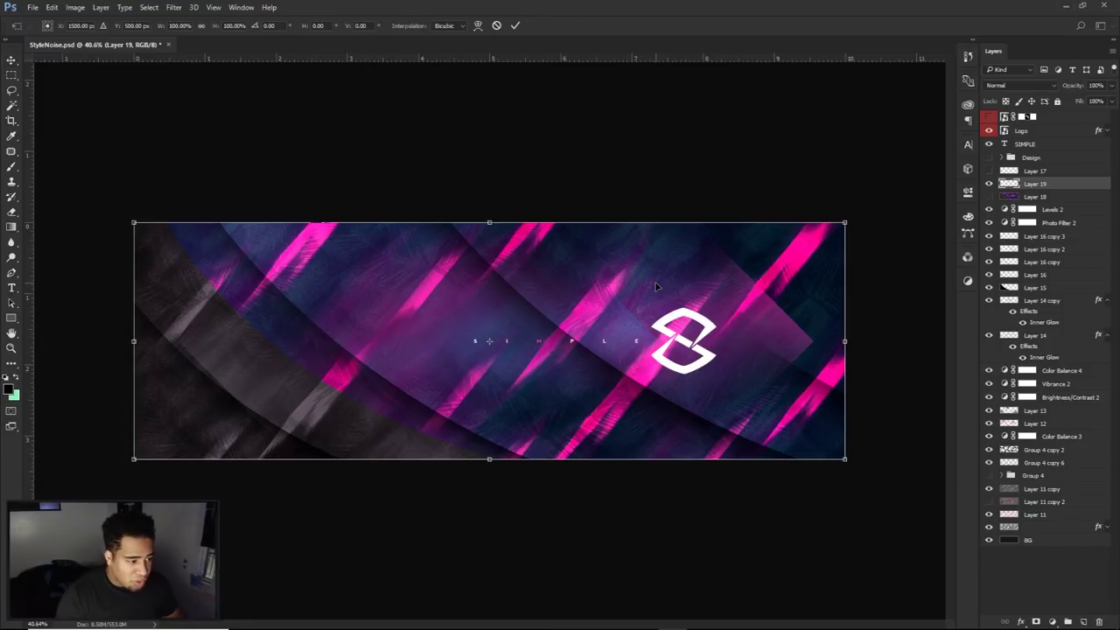
pyautogui.rightClick(658, 285)
pyautogui.click(681, 457)
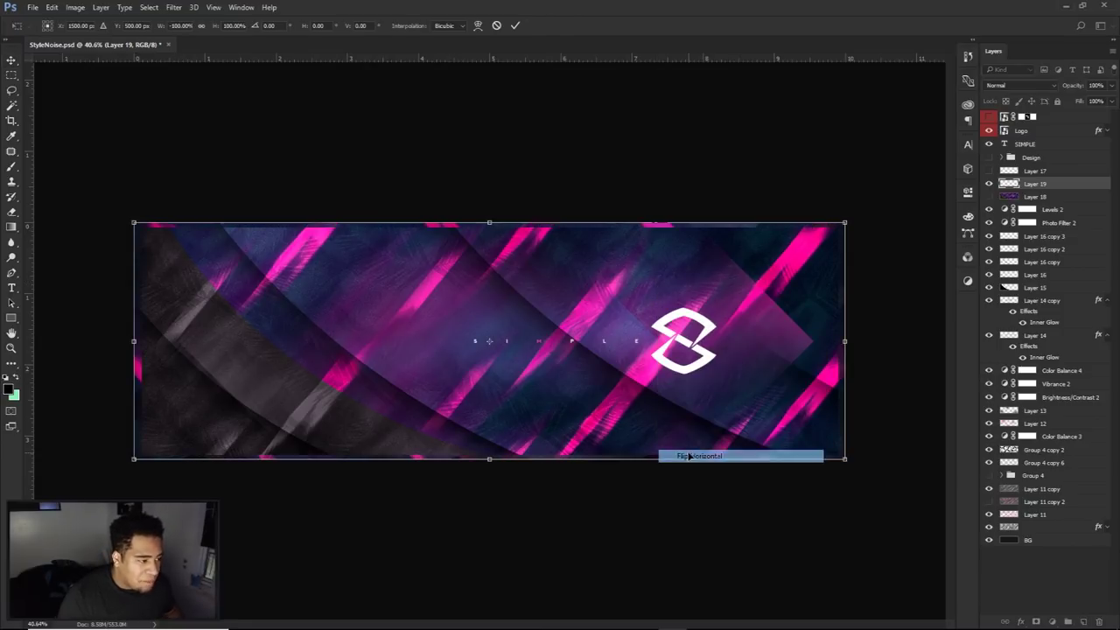
pyautogui.press('Return')
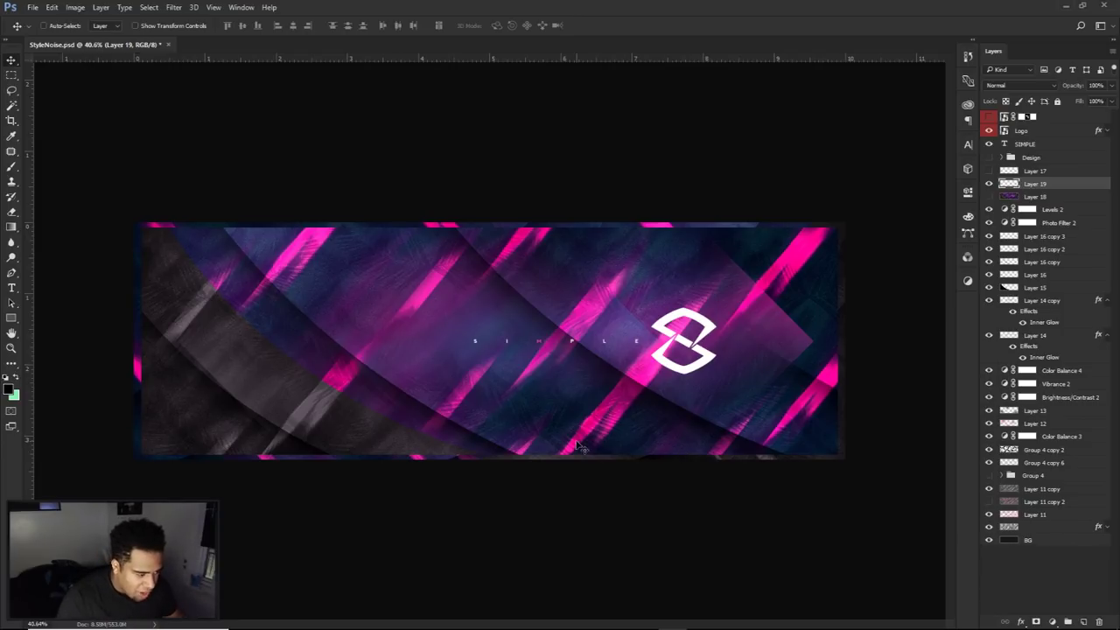
pyautogui.press('e')
pyautogui.scroll(3, 562, 475)
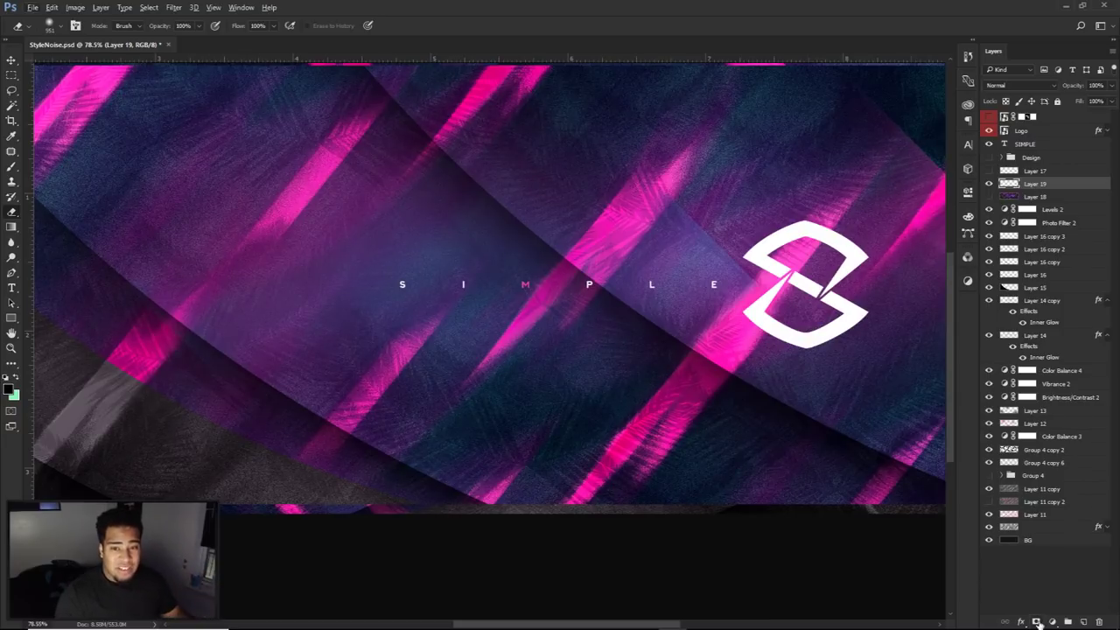
# Step: Add a layer mask to Layer 19 and paint black with a smaller soft brush where the lower pink streak crosses the frame
pyautogui.click(1036, 621)
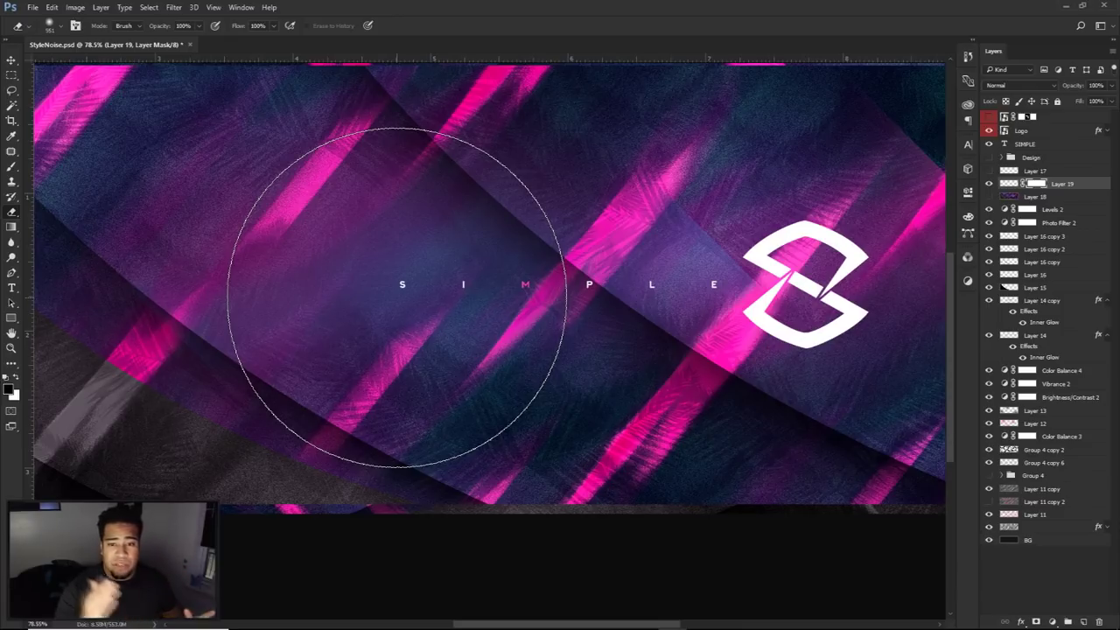
pyautogui.press('b')
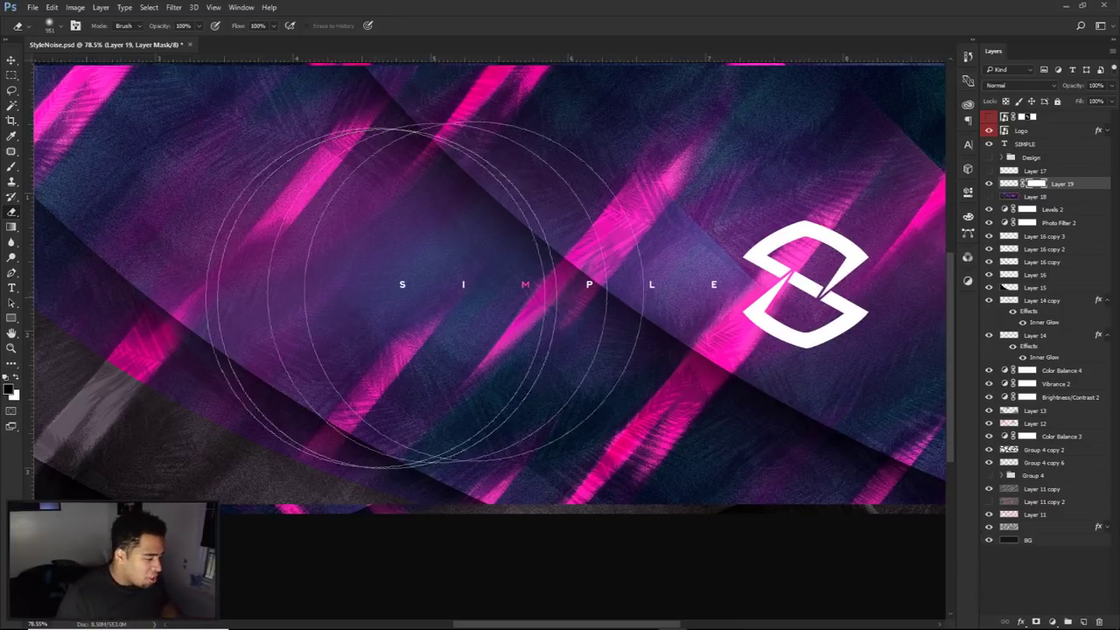
pyautogui.keyDown('alt'); pyautogui.moveTo(489, 369); pyautogui.dragTo(442, 368); pyautogui.keyUp('alt')
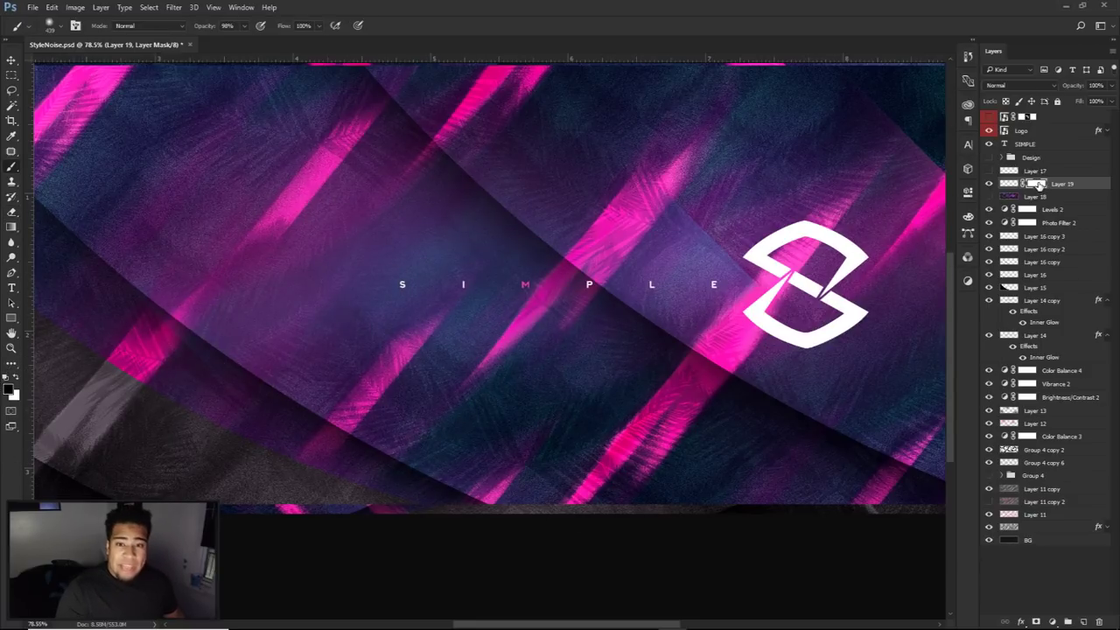
pyautogui.keyDown('alt'); pyautogui.moveTo(630, 472); pyautogui.dragTo(613, 481); pyautogui.keyUp('alt')
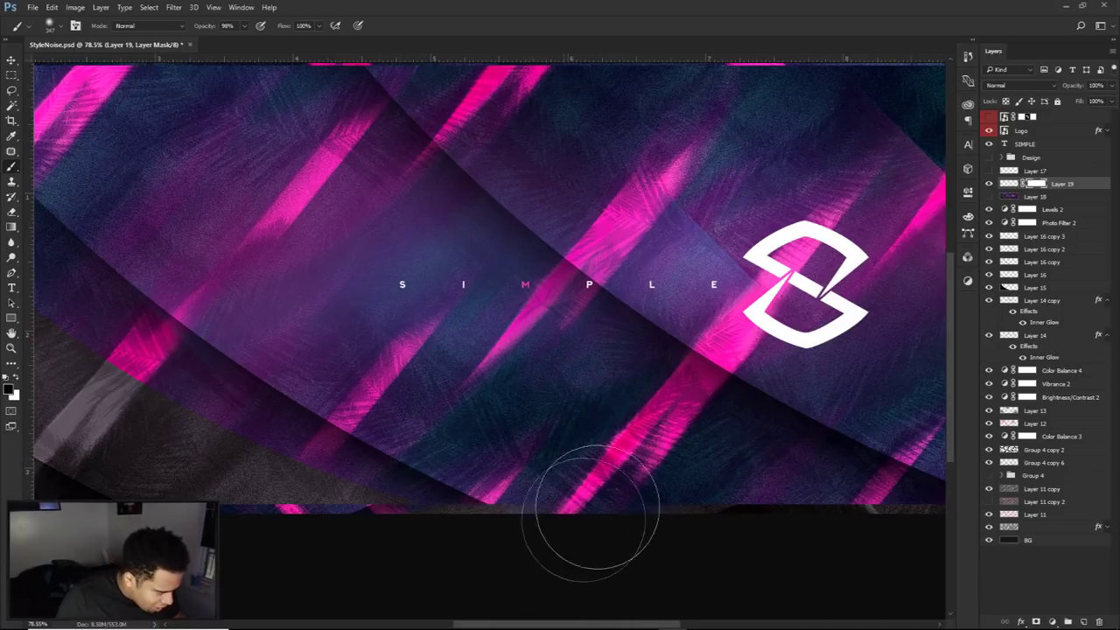
pyautogui.keyDown('alt'); pyautogui.moveTo(620, 499); pyautogui.dragTo(579, 502); pyautogui.keyUp('alt')
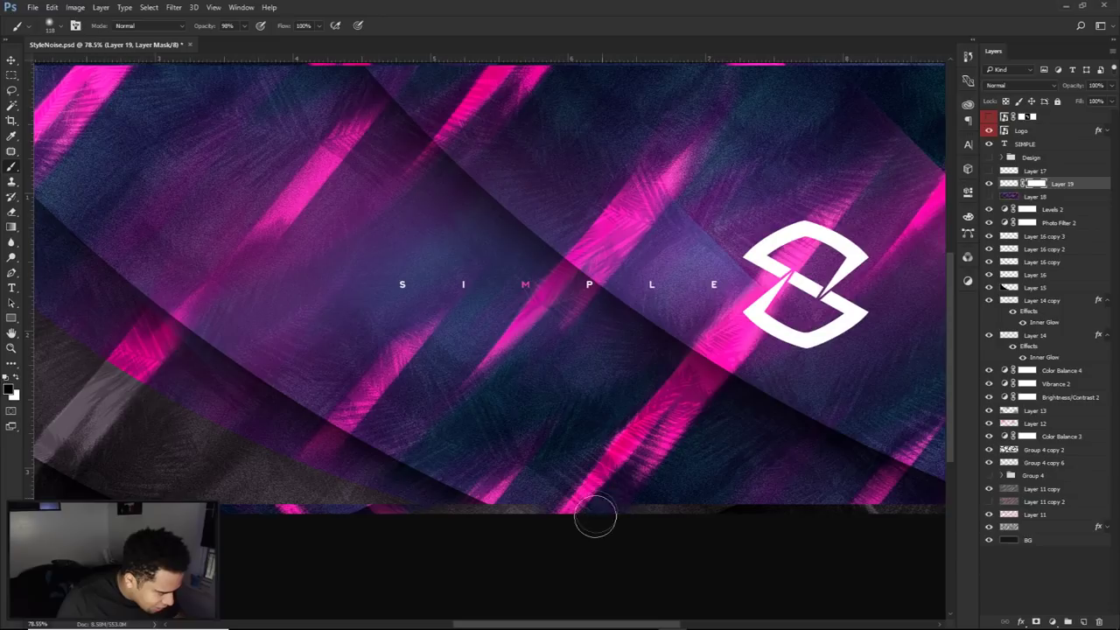
# Step: Enlarge the brush and mask out the Layer 19 frame where the pink streak meets the banner's right edge
pyautogui.scroll(-4, 595, 518)
pyautogui.scroll(1, 639, 470)
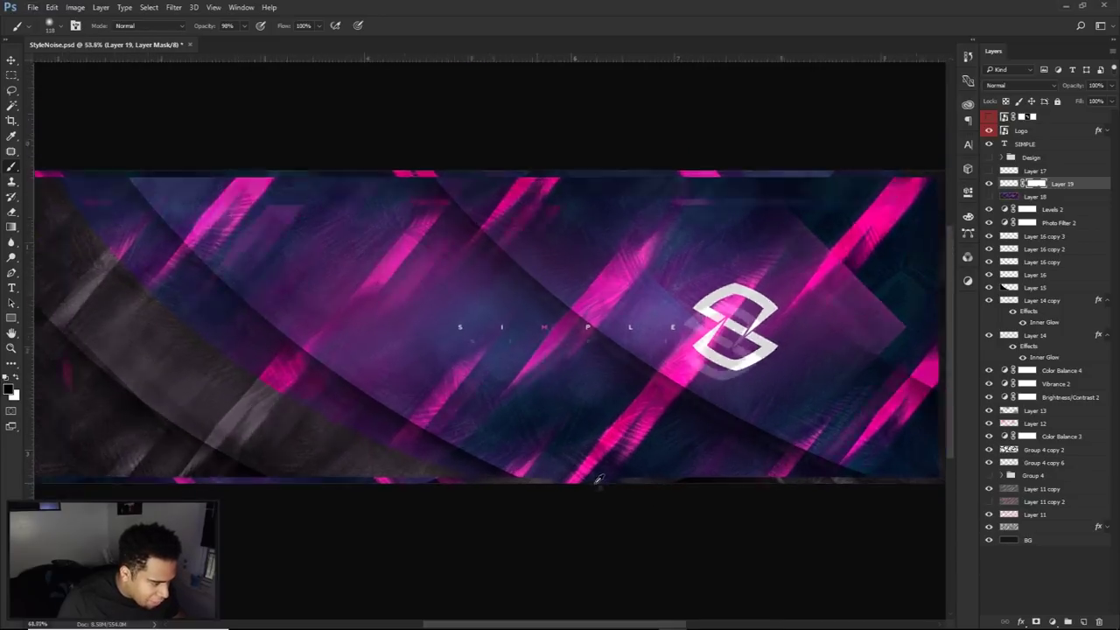
pyautogui.scroll(3, 597, 479)
pyautogui.hotkey('alt', 'space')
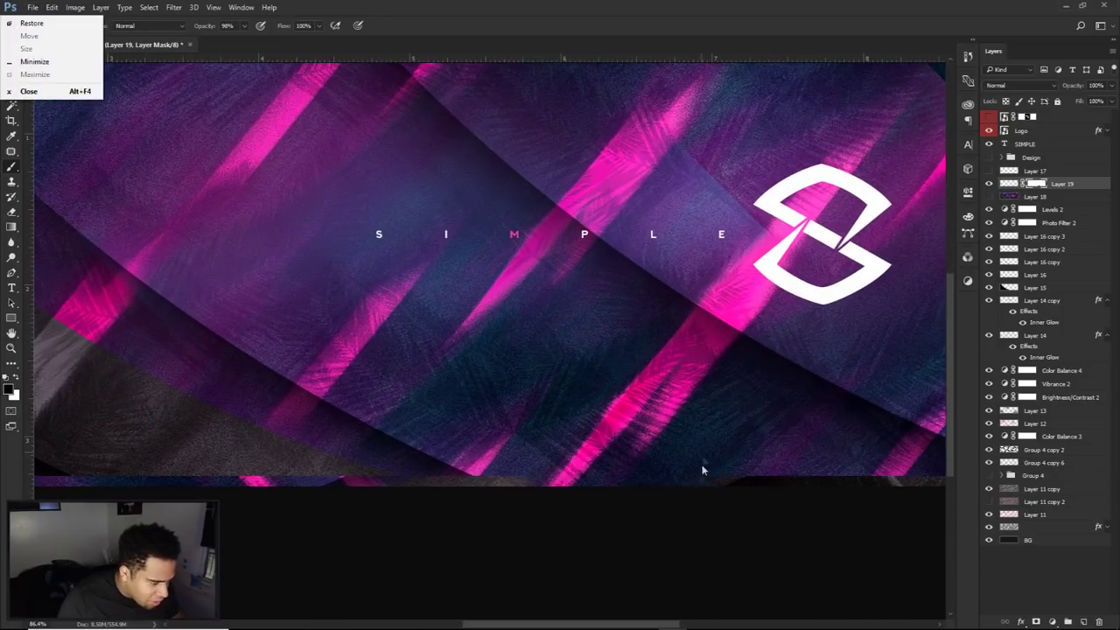
pyautogui.press('Escape')
pyautogui.scroll(-4, 743, 486)
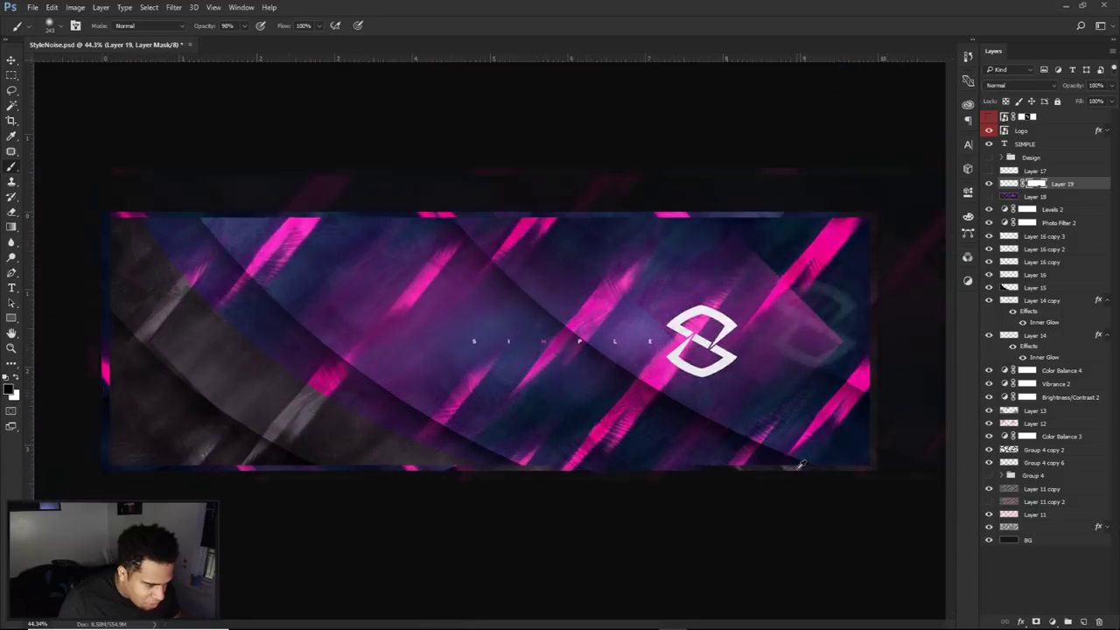
pyautogui.moveTo(778, 382); pyautogui.dragTo(805, 385)
pyautogui.click(875, 357)
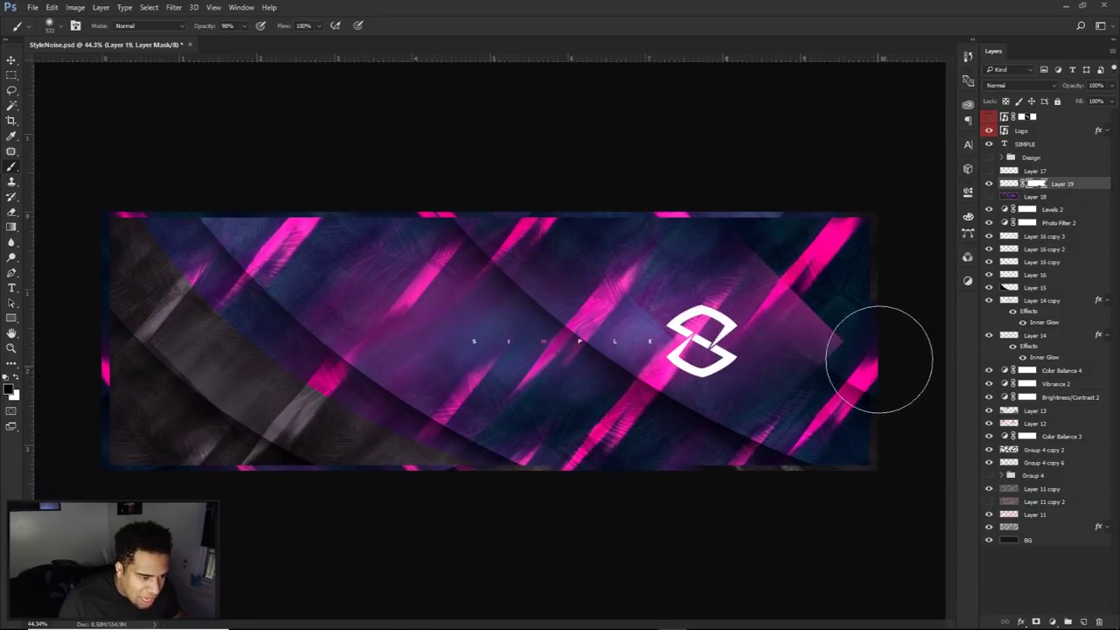
pyautogui.press('v')
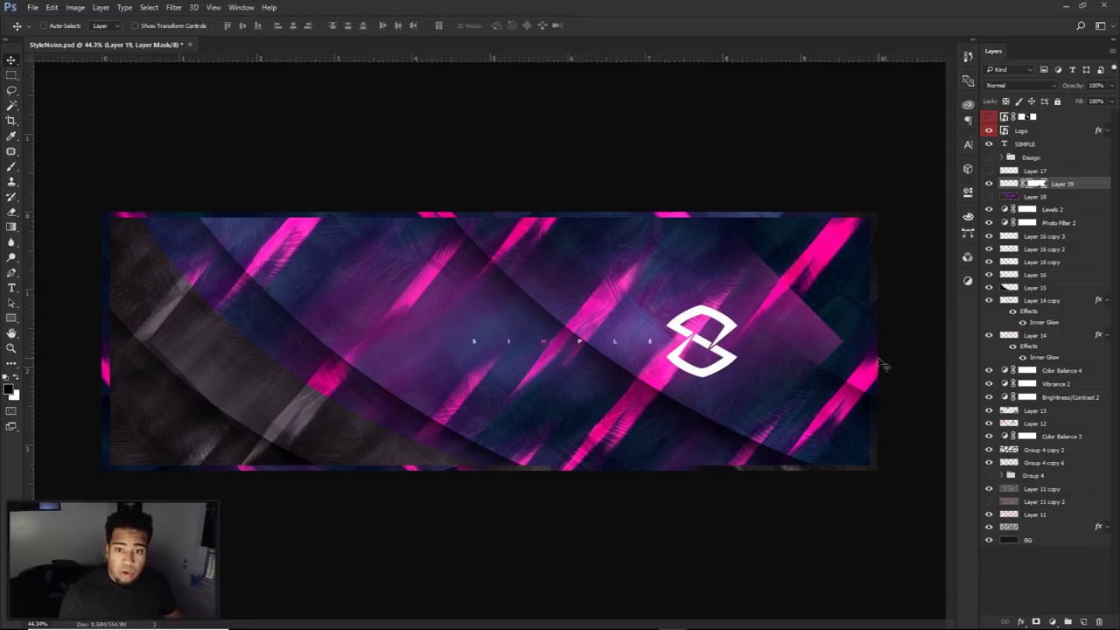
# Step: Paint black on the Layer 19 mask along the banner's upper middle, left and lower-left edges to hide those frame parts
pyautogui.press('b')
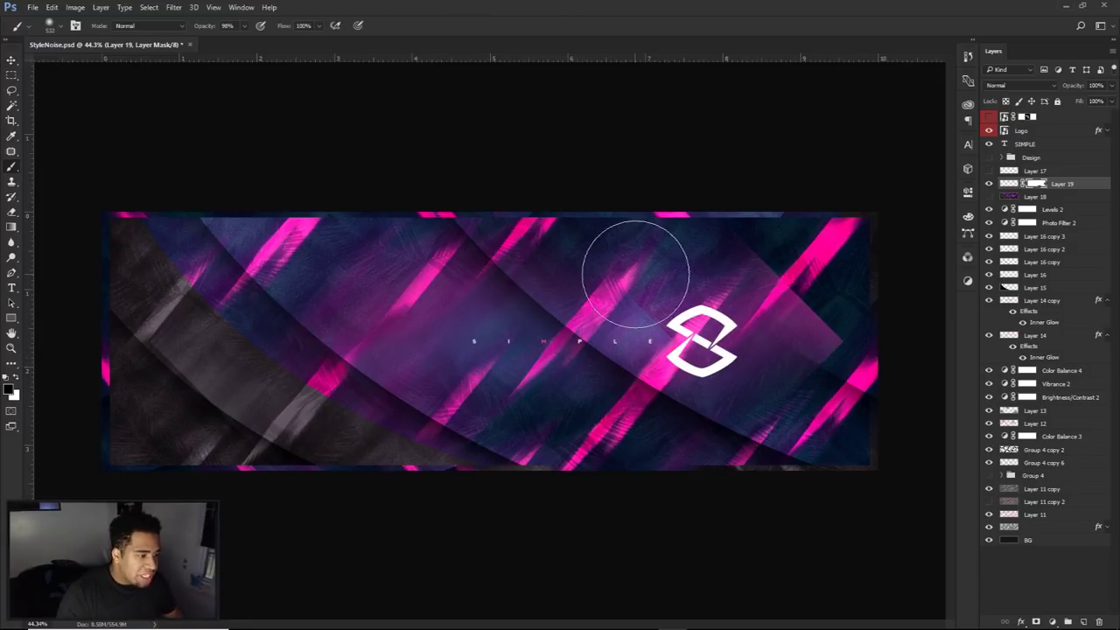
pyautogui.moveTo(601, 230); pyautogui.dragTo(584, 235)
pyautogui.moveTo(520, 210)
pyautogui.mouseDown()
pyautogui.moveTo(440, 184)
pyautogui.moveTo(552, 212)
pyautogui.mouseUp()
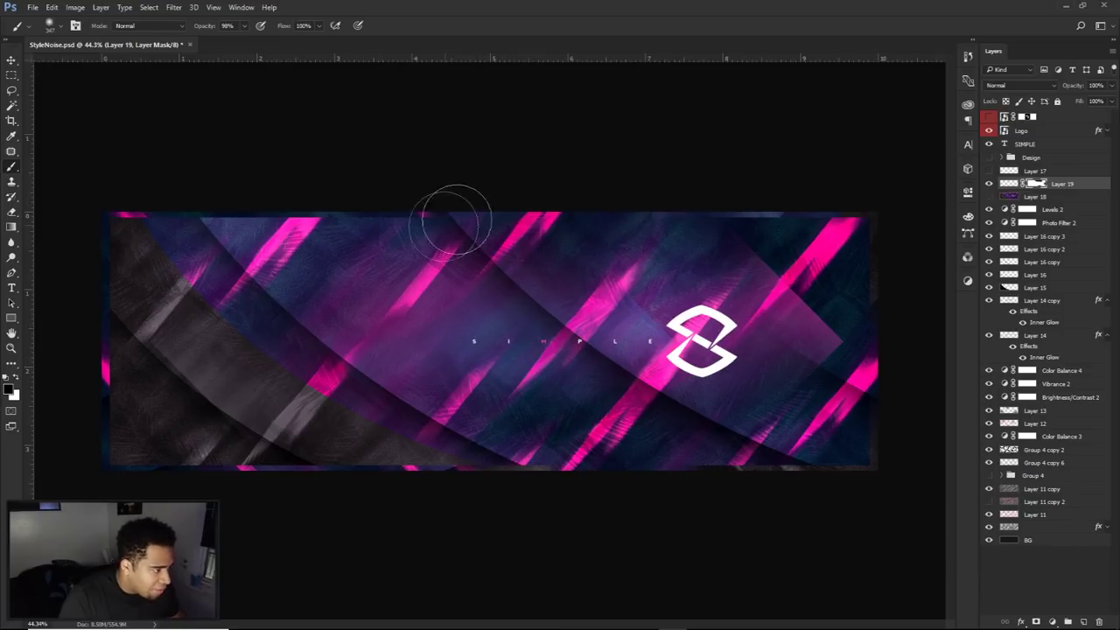
pyautogui.moveTo(94, 229)
pyautogui.mouseDown()
pyautogui.moveTo(161, 324)
pyautogui.moveTo(97, 257)
pyautogui.moveTo(133, 326)
pyautogui.moveTo(200, 410)
pyautogui.mouseUp()
pyautogui.moveTo(114, 319)
pyautogui.mouseDown()
pyautogui.moveTo(140, 376)
pyautogui.moveTo(119, 326)
pyautogui.moveTo(129, 337)
pyautogui.moveTo(112, 422)
pyautogui.moveTo(122, 468)
pyautogui.moveTo(176, 484)
pyautogui.moveTo(147, 481)
pyautogui.moveTo(423, 478)
pyautogui.moveTo(518, 500)
pyautogui.mouseUp()
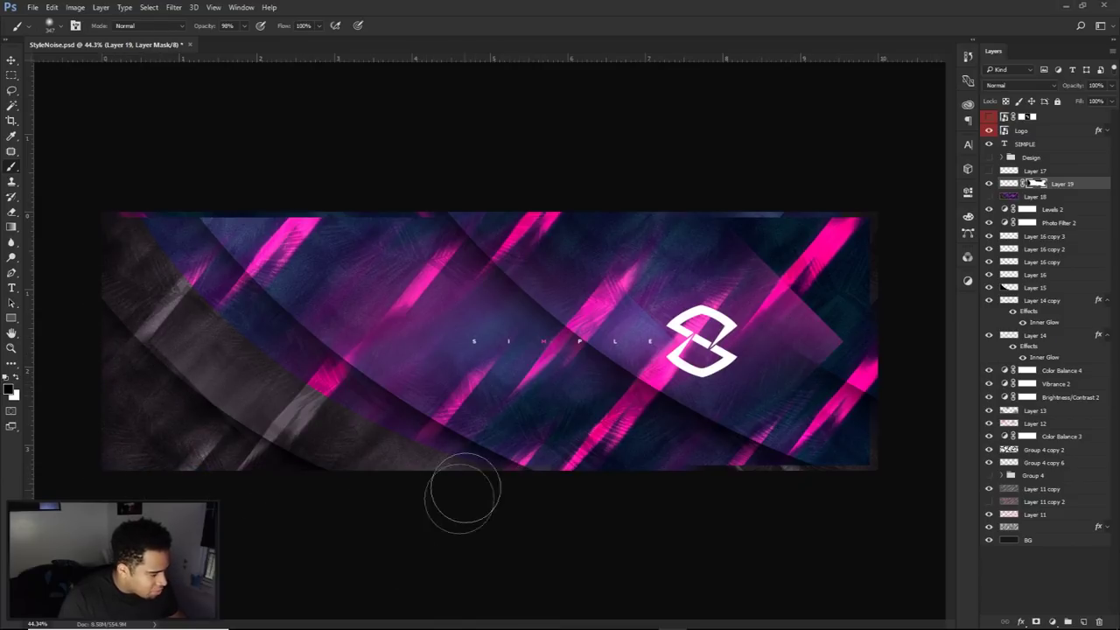
# Step: Resize the brush, mask the frame over the upper-left pink streak on Layer 19, and activate the Move tool
pyautogui.keyDown('alt'); pyautogui.rightClick(289, 249); pyautogui.keyUp('alt')
pyautogui.click(298, 224)
pyautogui.keyDown('alt'); pyautogui.rightClick(321, 251); pyautogui.keyUp('alt')
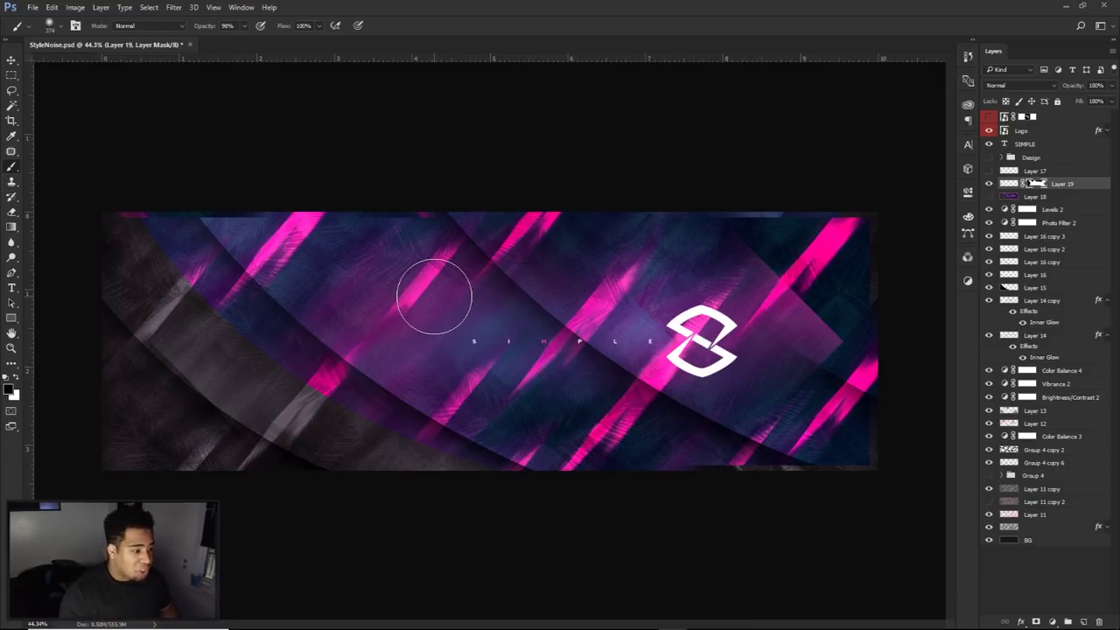
pyautogui.press('v')
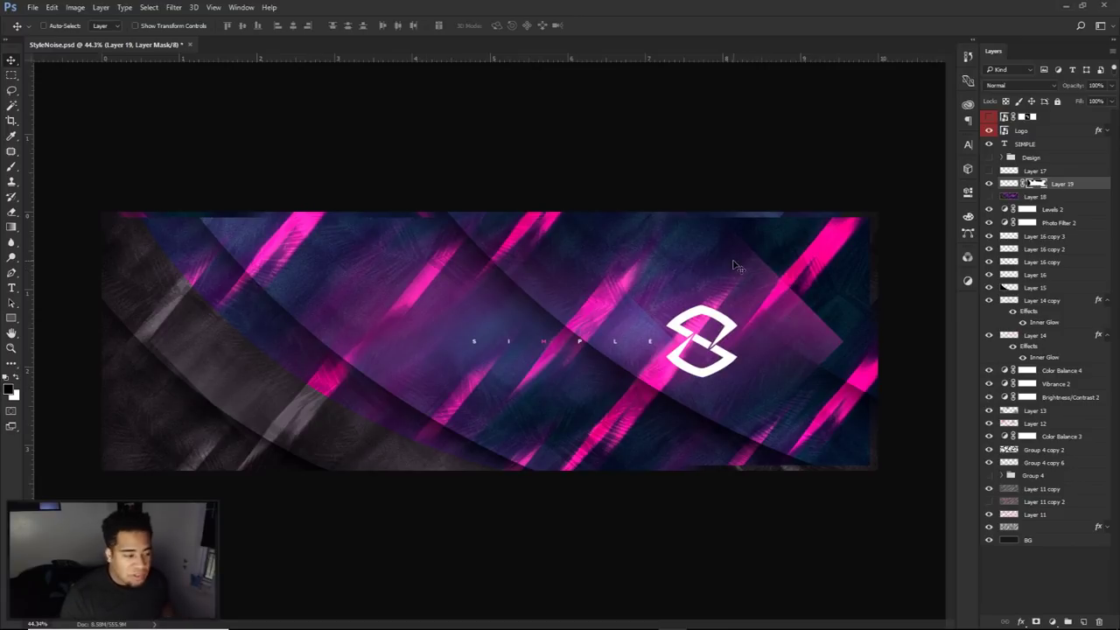
pyautogui.moveTo(768, 629)
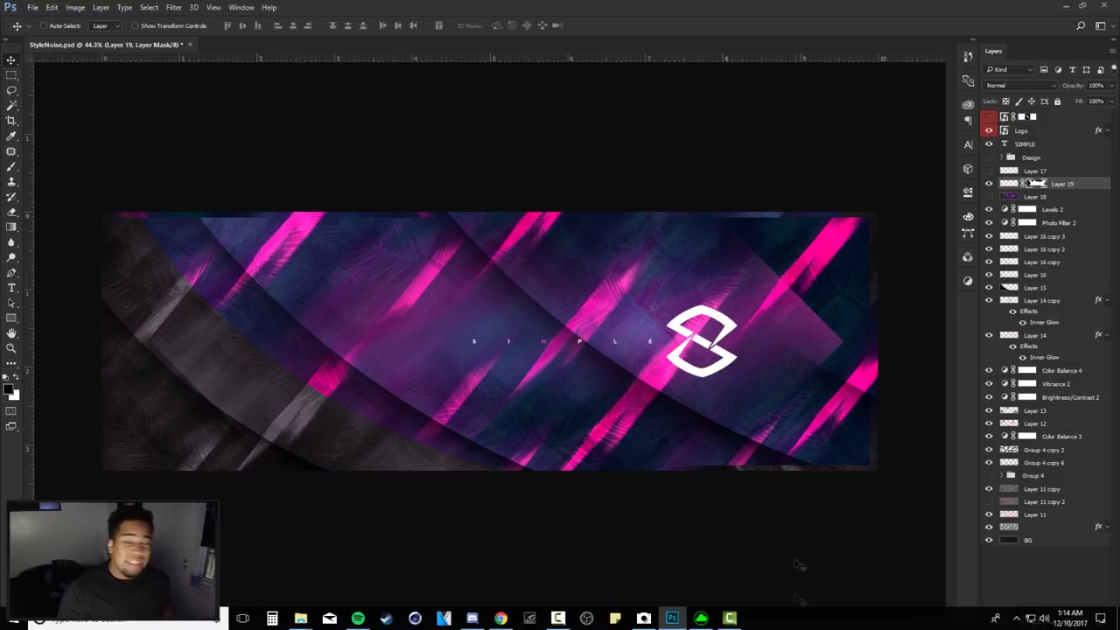